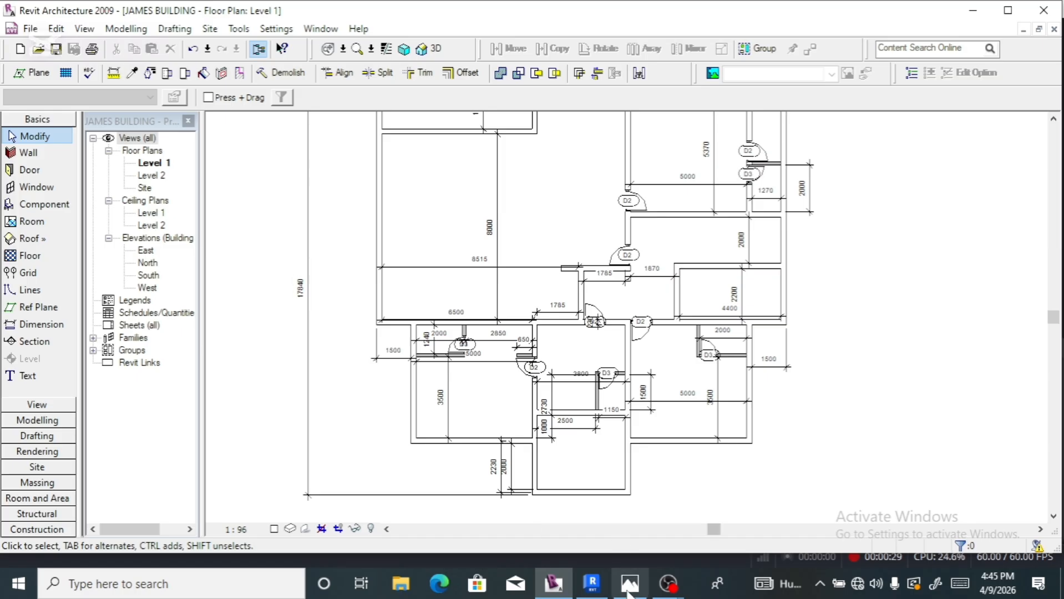
- Bring the hand-drawn ground and first floor sketch image to the front in Photos
{"action": "mouse_move", "coordinate": [641, 592]}
{"action": "left_click", "coordinate": [609, 508]}
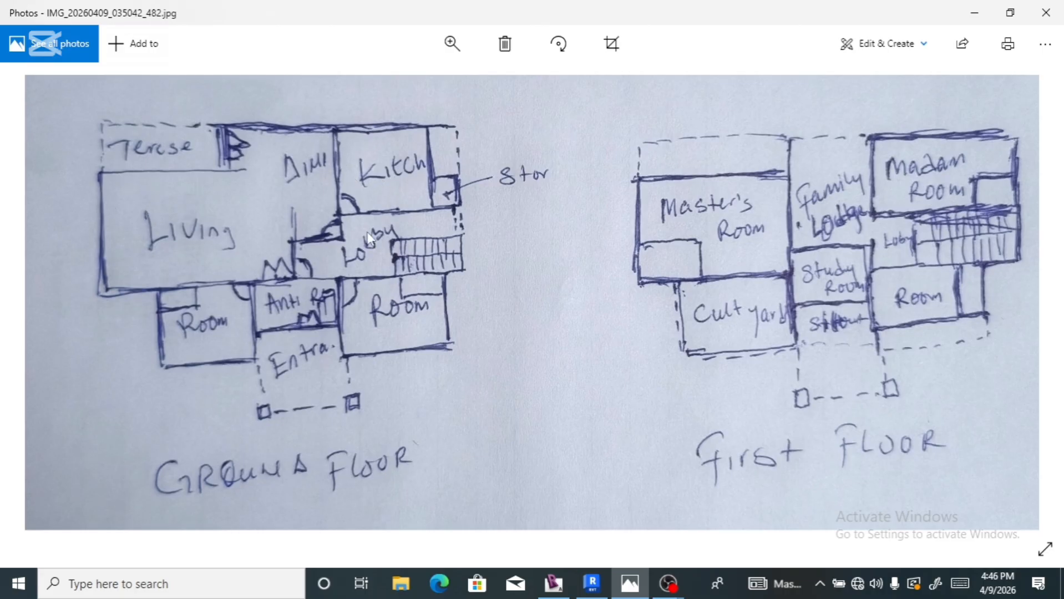
- Minimize Photos and zoom around the Level 1 plan to review its rooms, walls and doors
{"action": "left_click", "coordinate": [979, 18]}
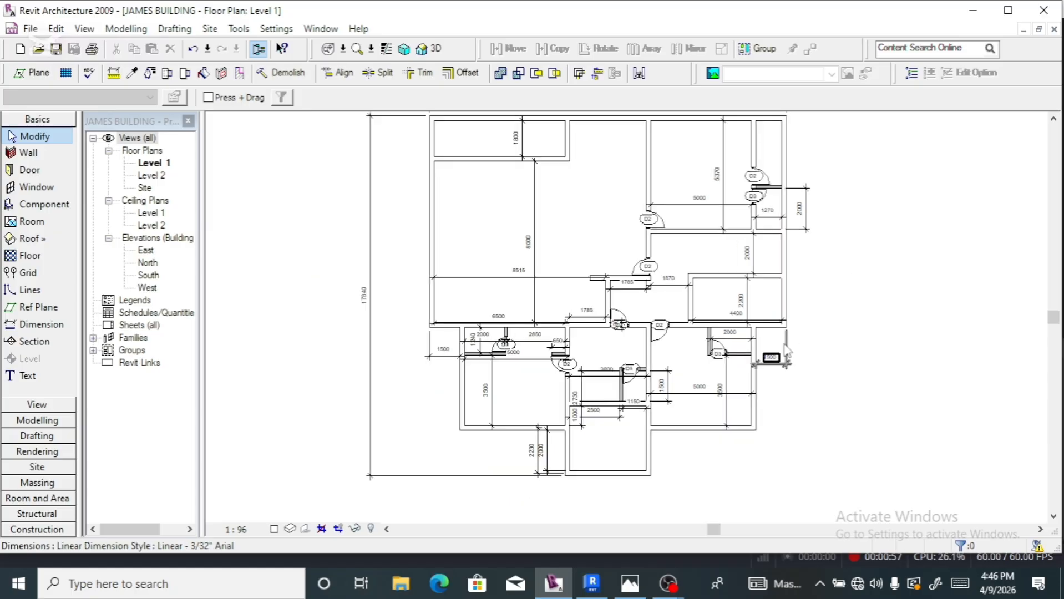
{"action": "scroll", "coordinate": [788, 348], "scroll_direction": "down", "scroll_amount": 1}
{"action": "scroll", "coordinate": [788, 349], "scroll_direction": "down", "scroll_amount": 1}
{"action": "scroll", "coordinate": [674, 216], "scroll_direction": "up", "scroll_amount": 1}
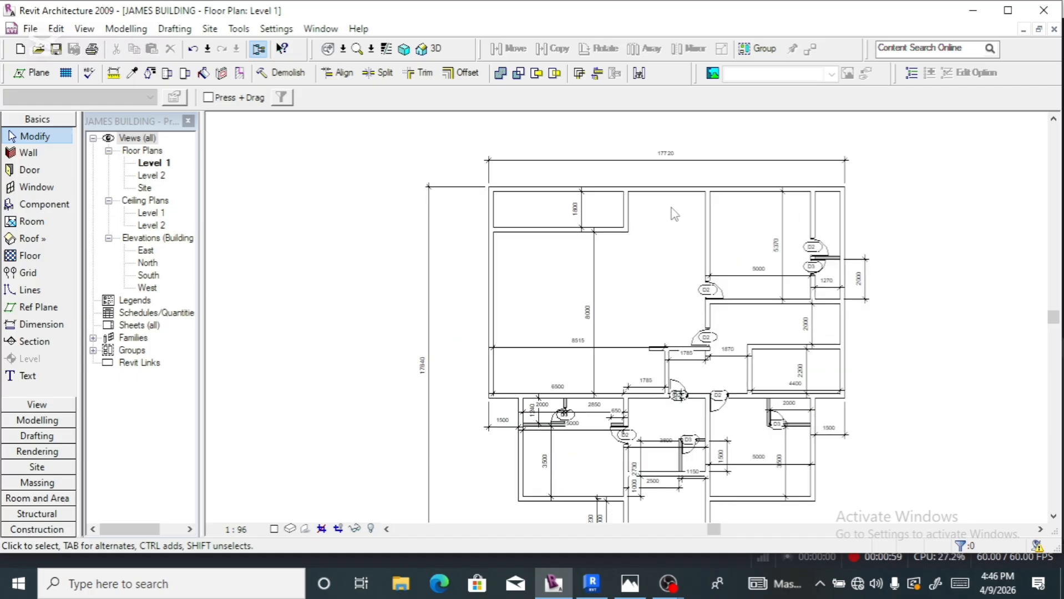
{"action": "scroll", "coordinate": [631, 278], "scroll_direction": "down", "scroll_amount": 3}
{"action": "scroll", "coordinate": [659, 434], "scroll_direction": "up", "scroll_amount": 4}
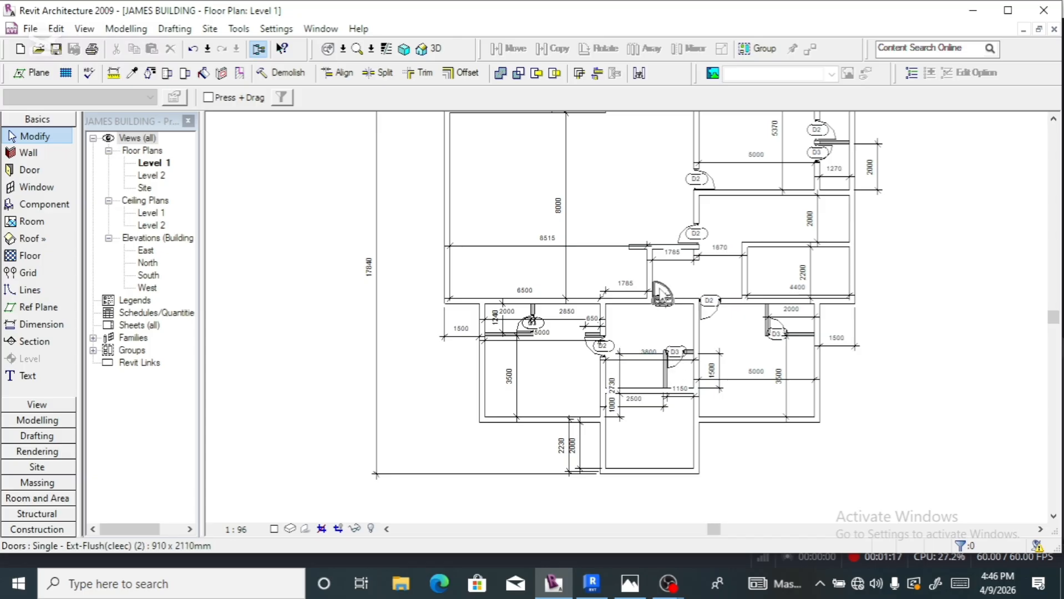
{"action": "scroll", "coordinate": [660, 291], "scroll_direction": "up", "scroll_amount": 3}
{"action": "scroll", "coordinate": [660, 292], "scroll_direction": "up", "scroll_amount": 1}
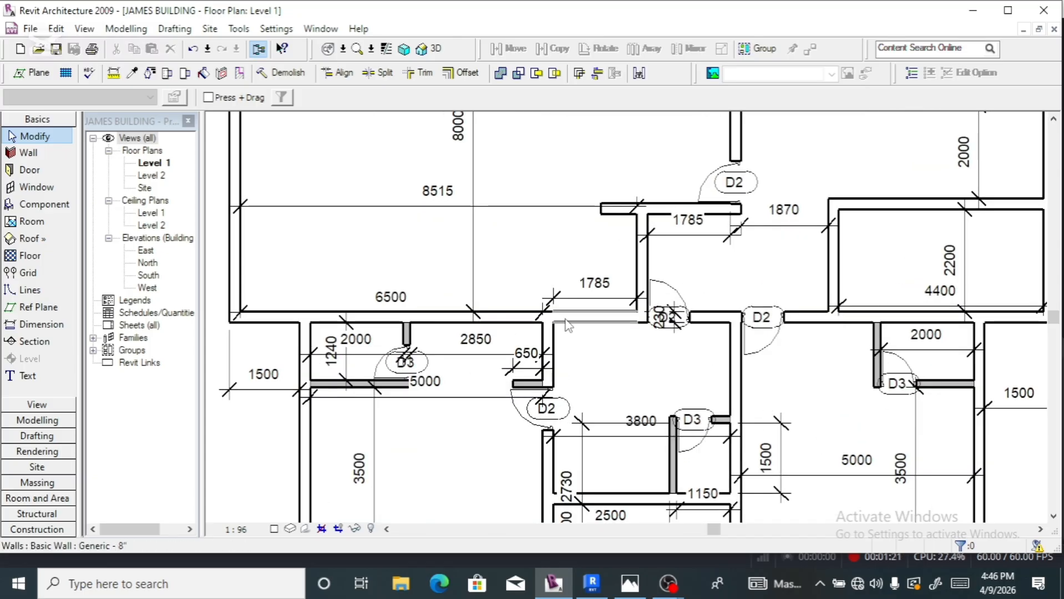
{"action": "scroll", "coordinate": [563, 317], "scroll_direction": "down", "scroll_amount": 3}
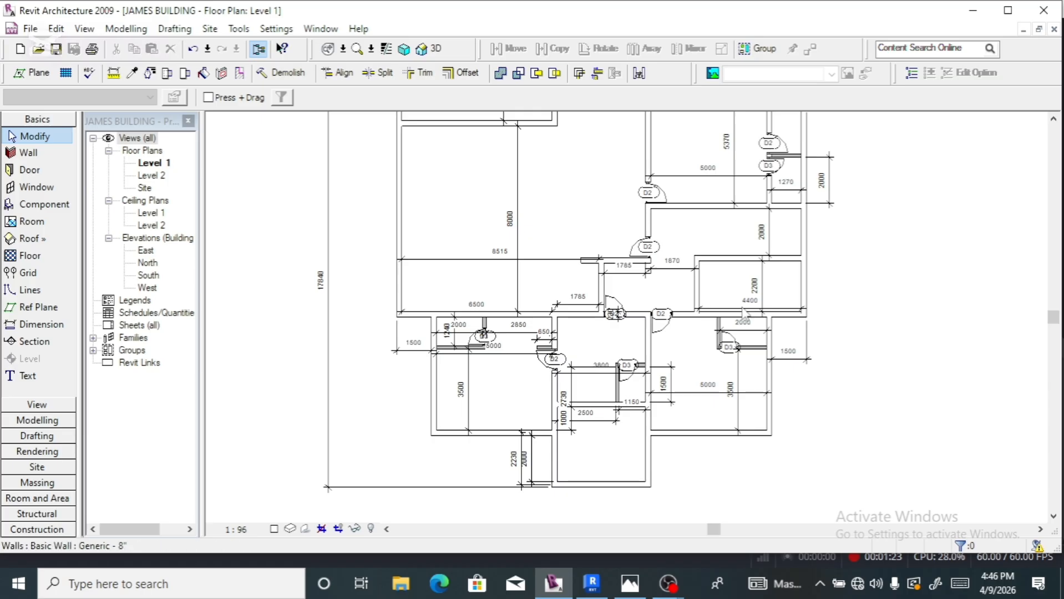
{"action": "scroll", "coordinate": [650, 255], "scroll_direction": "up", "scroll_amount": 2}
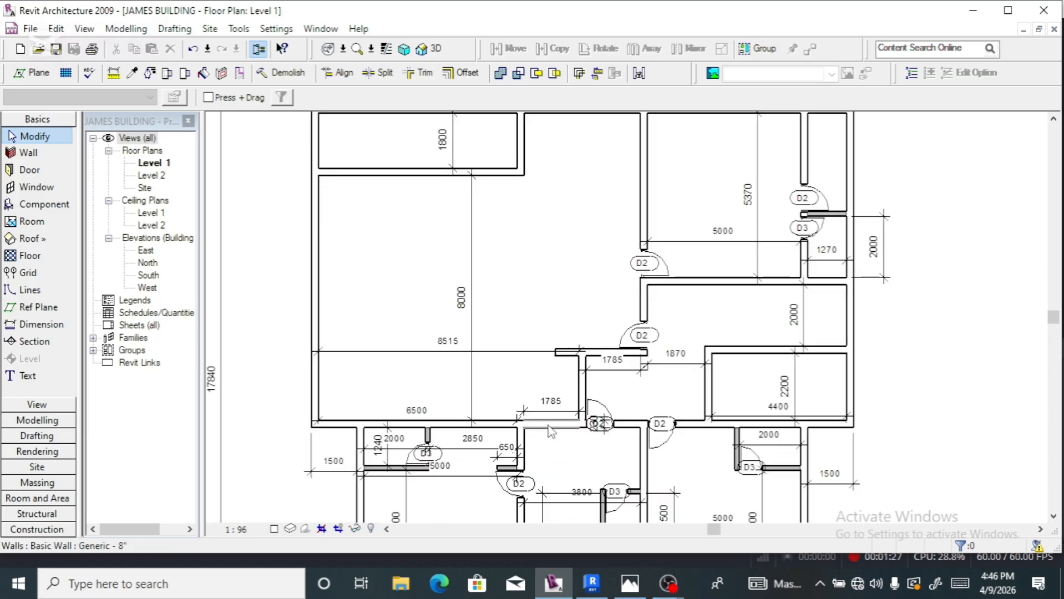
{"action": "scroll", "coordinate": [546, 427], "scroll_direction": "up", "scroll_amount": 2}
{"action": "scroll", "coordinate": [547, 383], "scroll_direction": "down", "scroll_amount": 2}
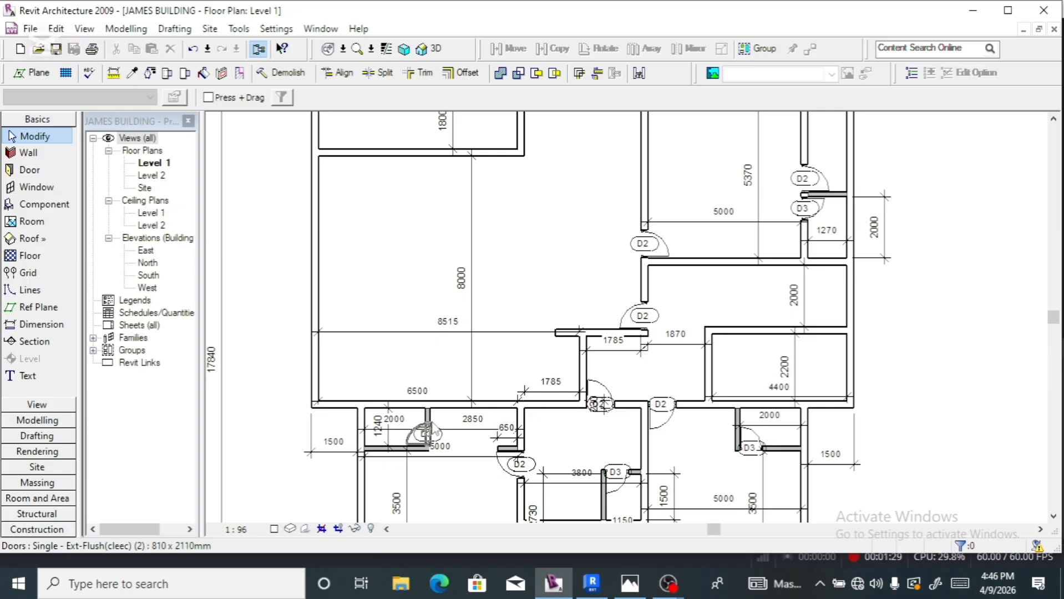
- Start the Door tool and browse the family library to LIBRARY 2 > Doors > External Doors
{"action": "left_click", "coordinate": [31, 170]}
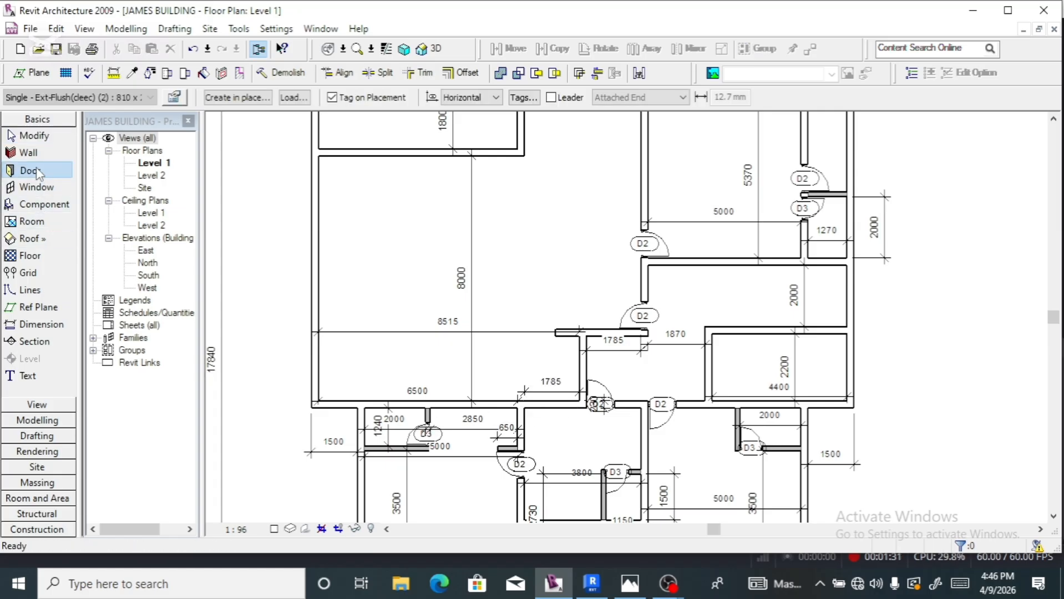
{"action": "left_click", "coordinate": [293, 97]}
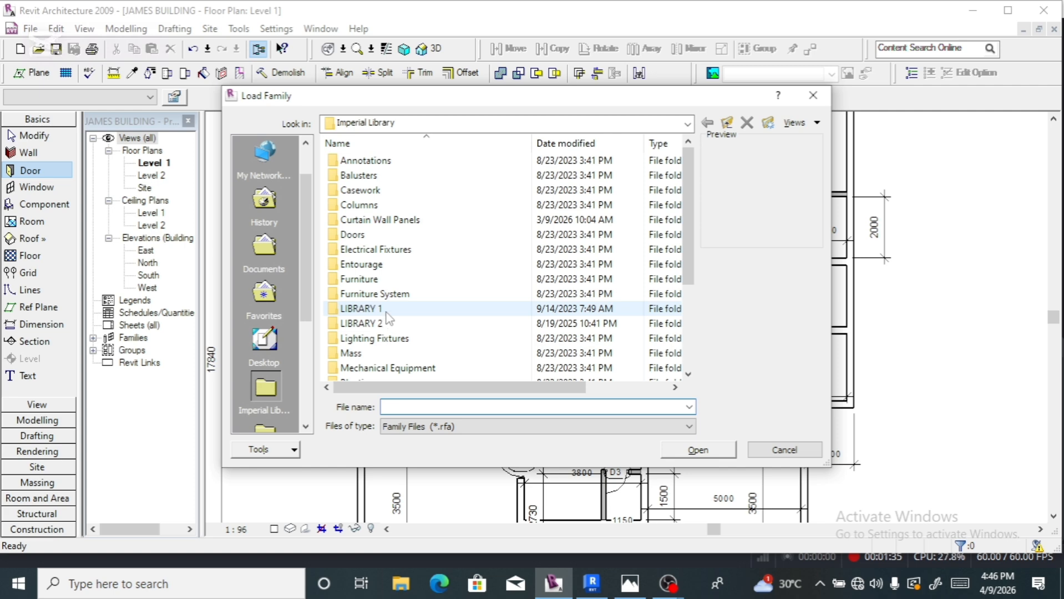
{"action": "double_click", "coordinate": [386, 324]}
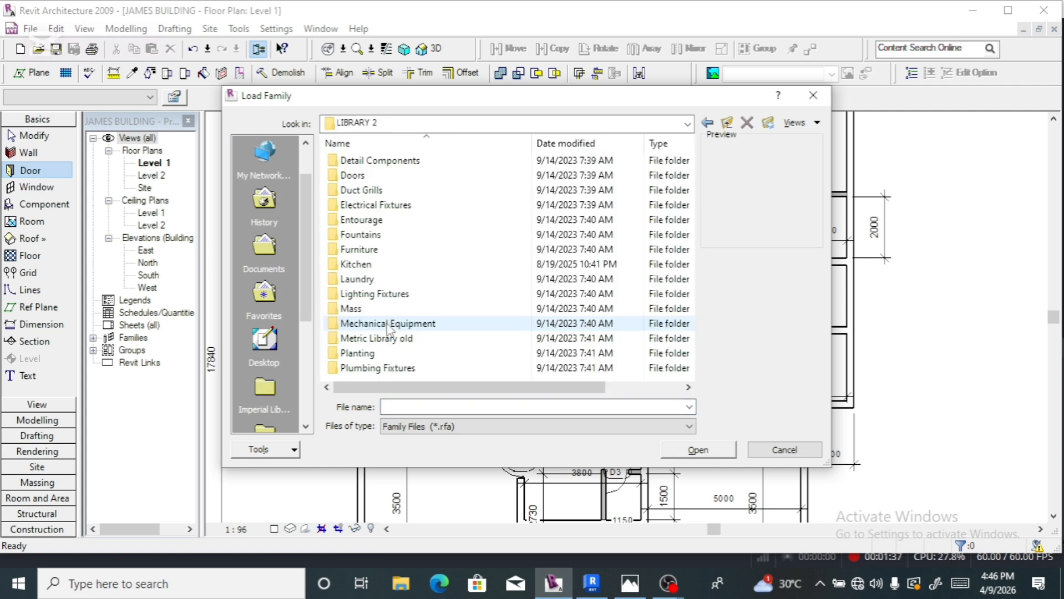
{"action": "double_click", "coordinate": [372, 175]}
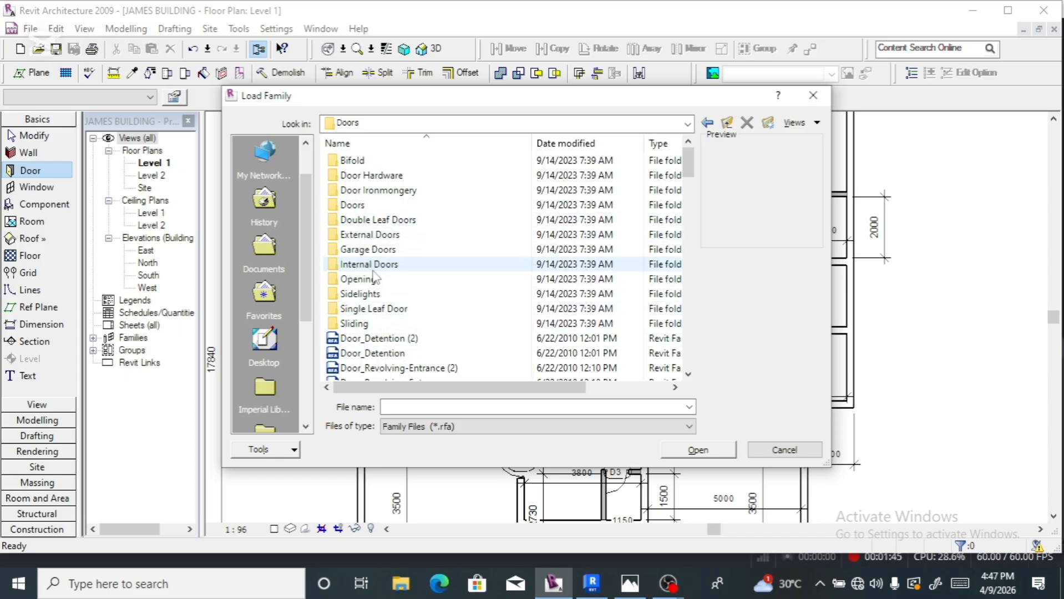
{"action": "double_click", "coordinate": [364, 236]}
- Preview the Door Assembly Sgl and ExtDbl (2) through ExtDbl (7) door families
{"action": "left_click", "coordinate": [367, 235]}
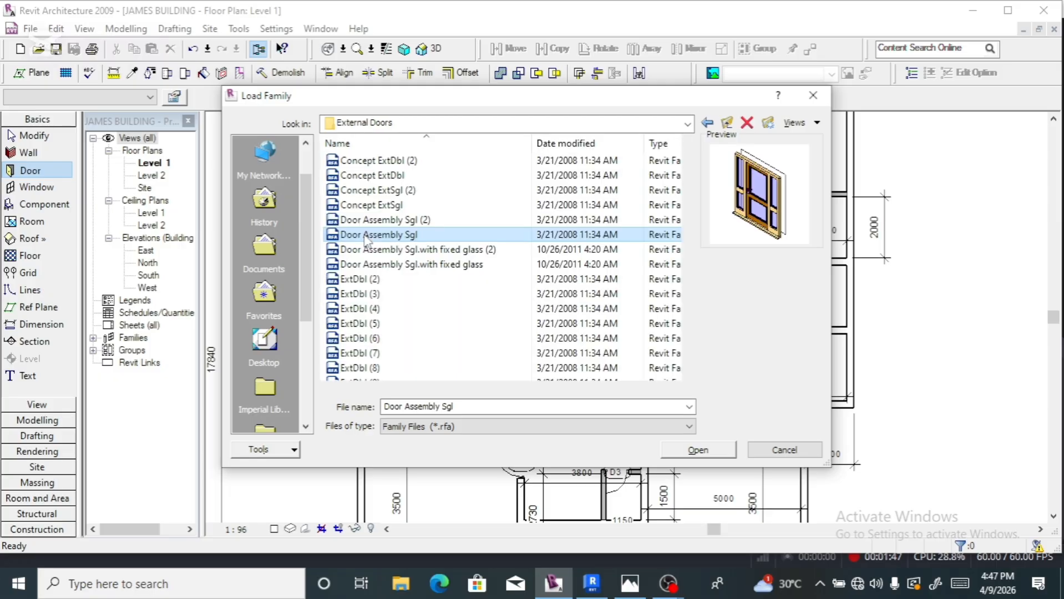
{"action": "left_click", "coordinate": [366, 283]}
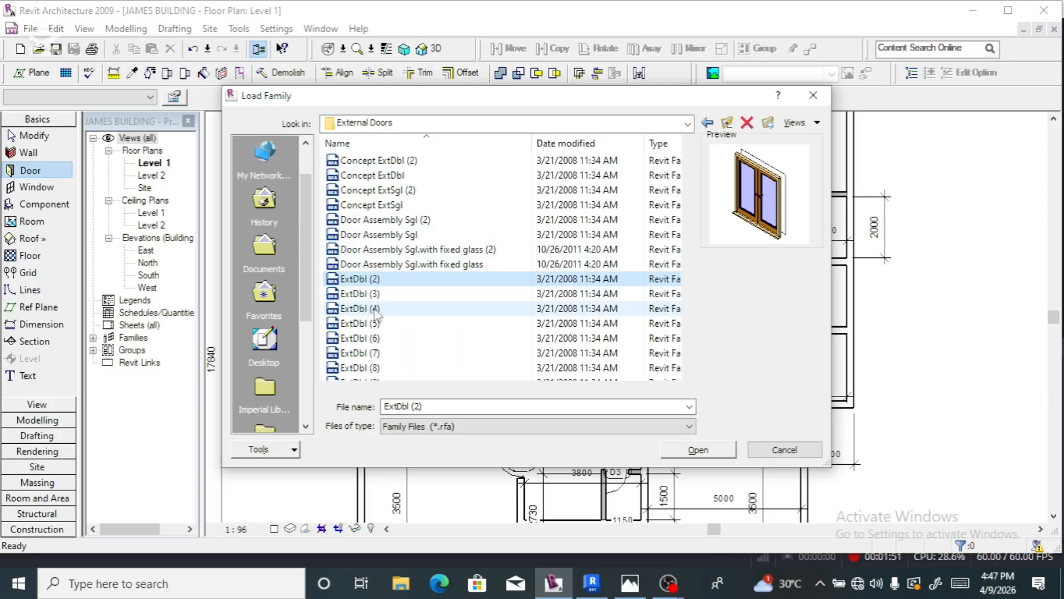
{"action": "left_click", "coordinate": [375, 311]}
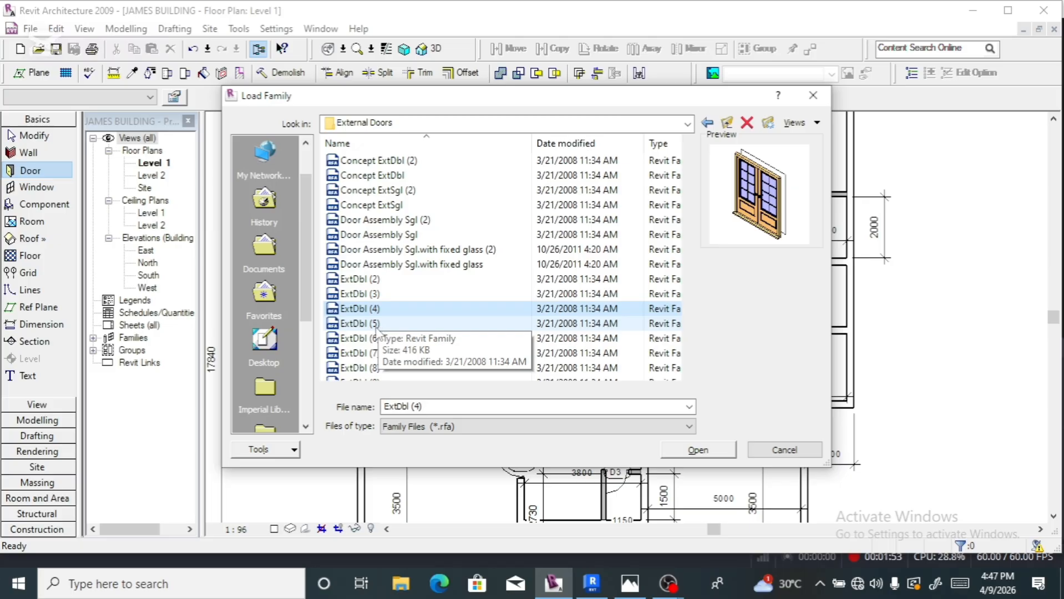
{"action": "left_click", "coordinate": [375, 325]}
{"action": "left_click", "coordinate": [375, 339]}
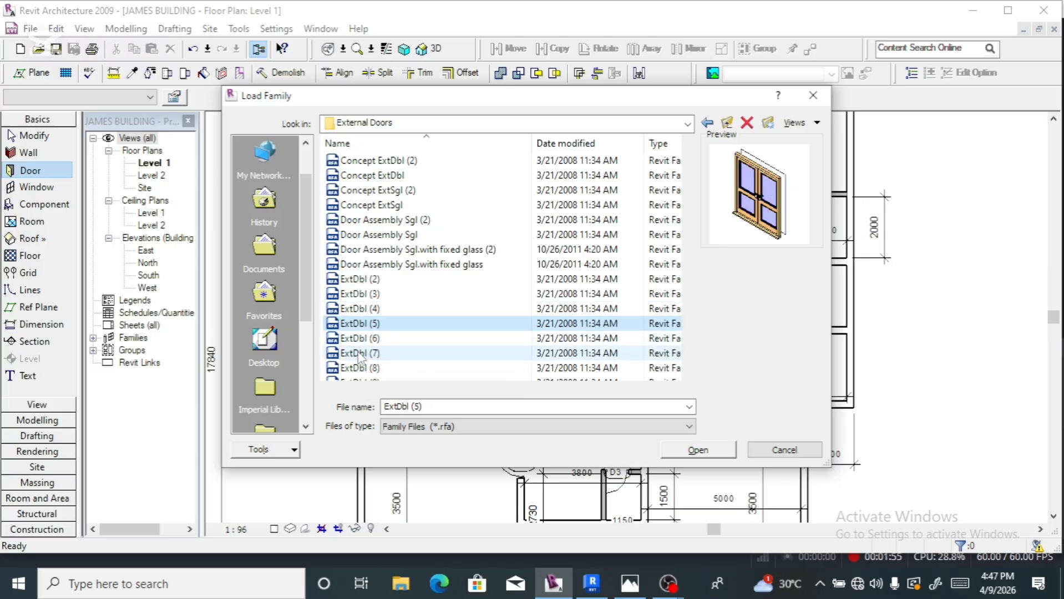
{"action": "left_click", "coordinate": [359, 354]}
{"action": "scroll", "coordinate": [355, 311], "scroll_direction": "down", "scroll_amount": 2}
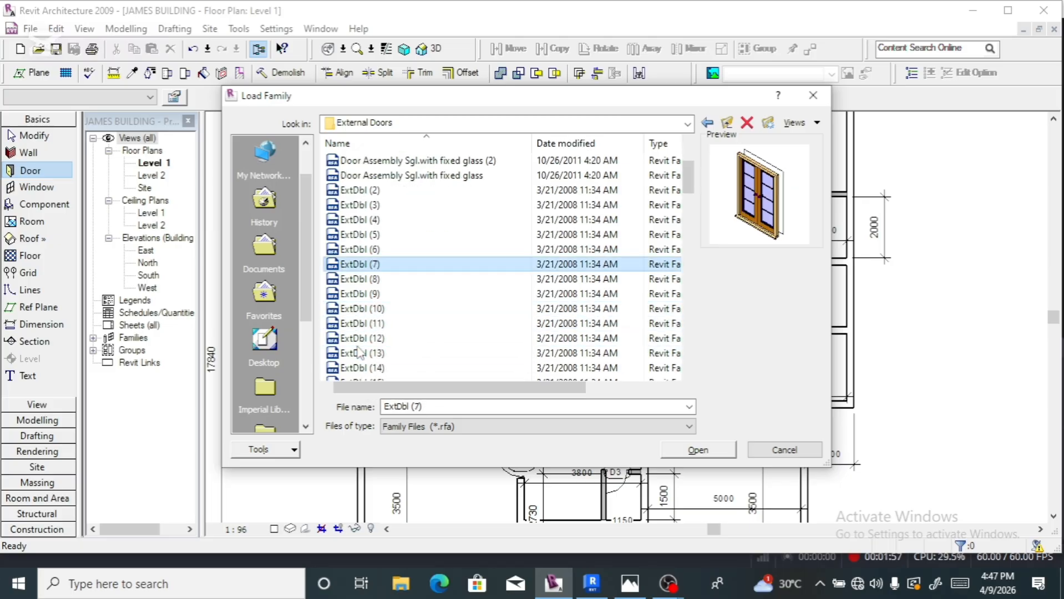
- Preview ExtDbl (9) through (14), compare (2)-(4) again, and select ExtDbl (2)
{"action": "left_click", "coordinate": [353, 295]}
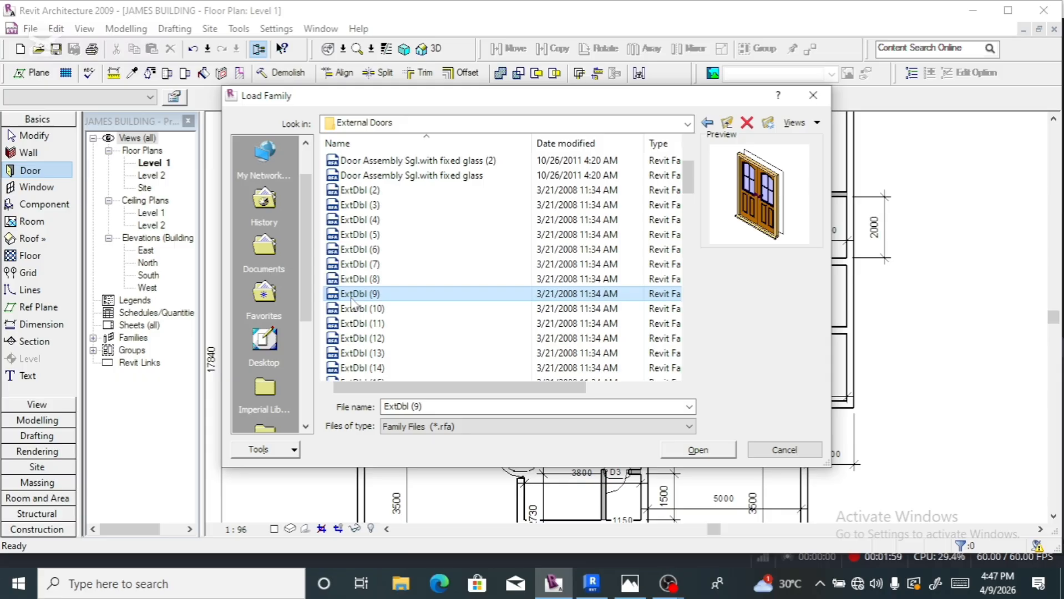
{"action": "left_click", "coordinate": [359, 324]}
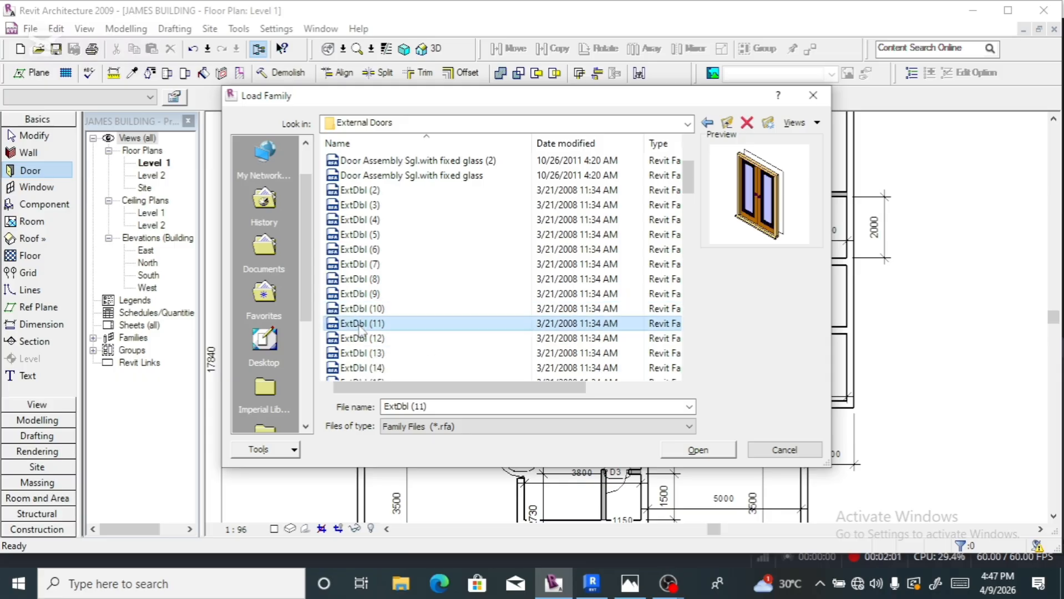
{"action": "left_click", "coordinate": [359, 340]}
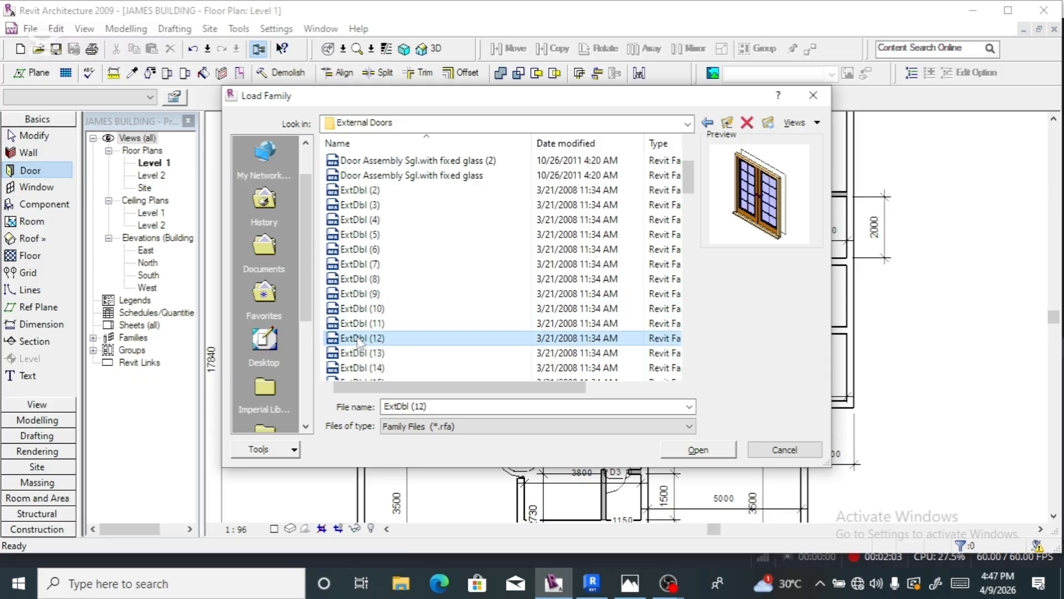
{"action": "left_click", "coordinate": [359, 355]}
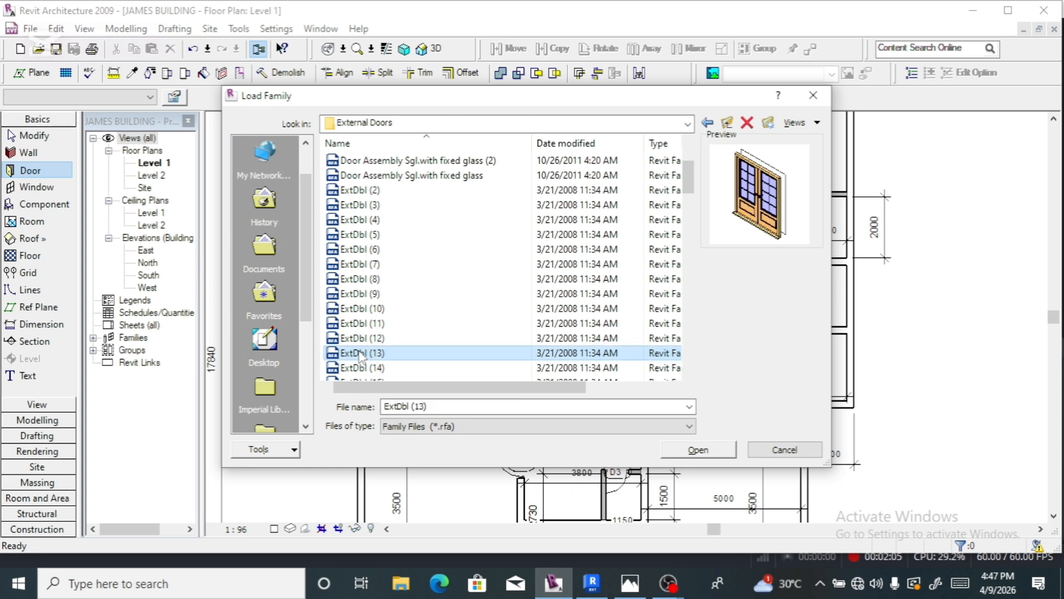
{"action": "left_click", "coordinate": [358, 367]}
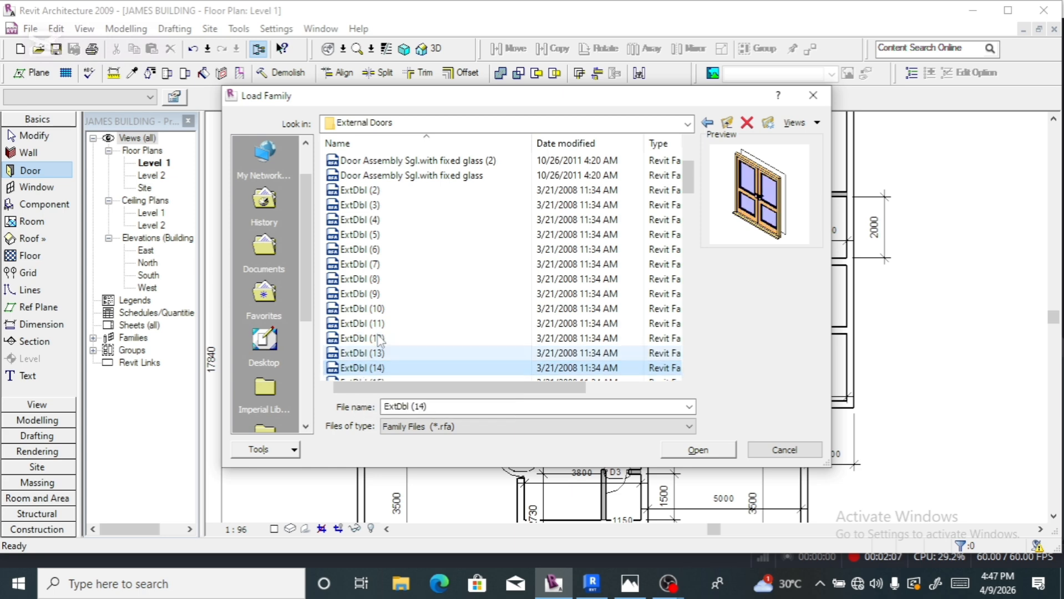
{"action": "left_click", "coordinate": [361, 191]}
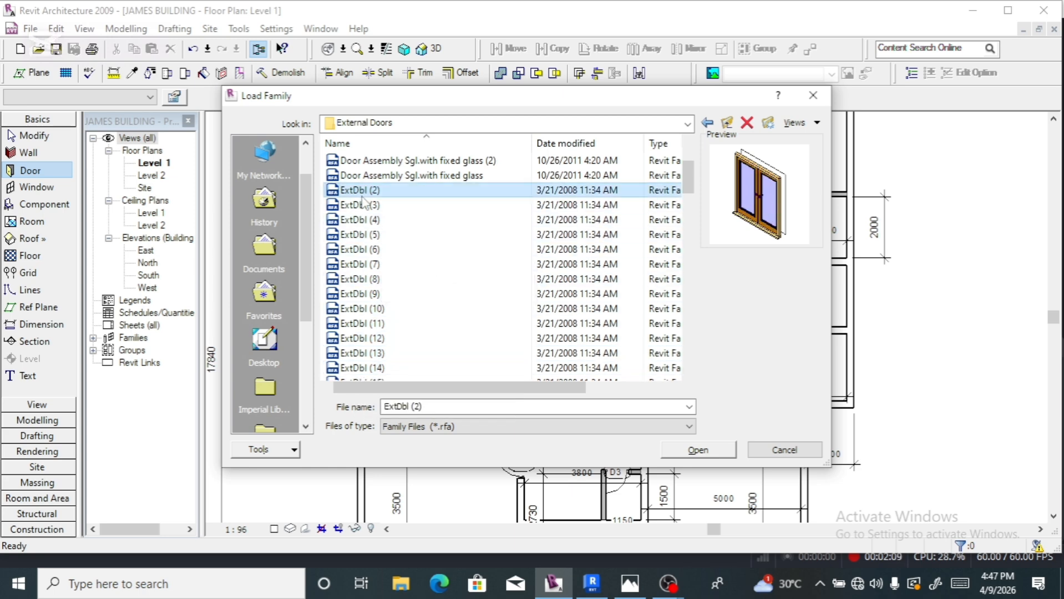
{"action": "left_click", "coordinate": [356, 222]}
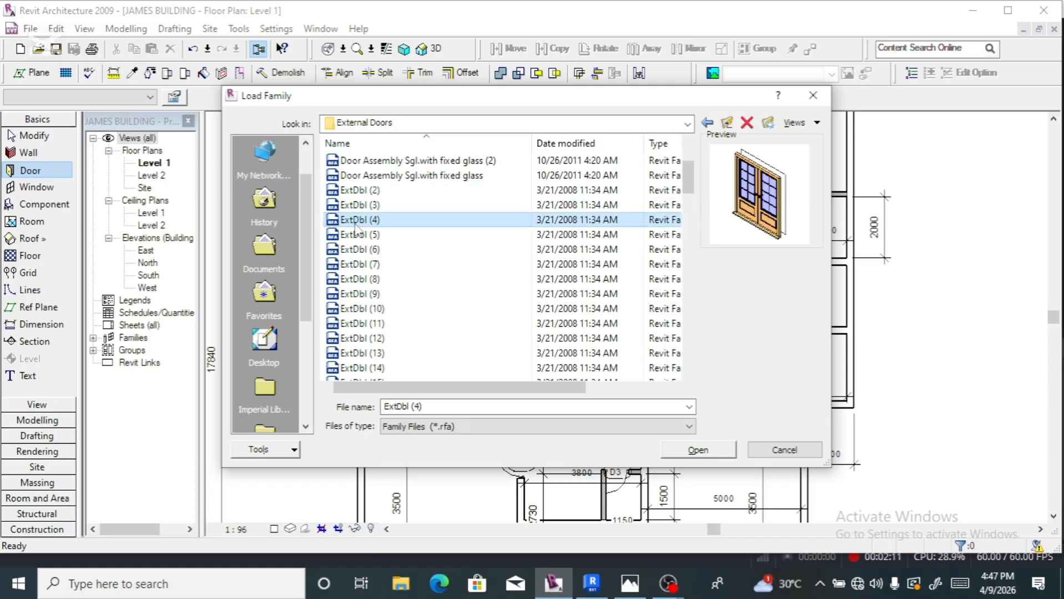
{"action": "left_click", "coordinate": [359, 207]}
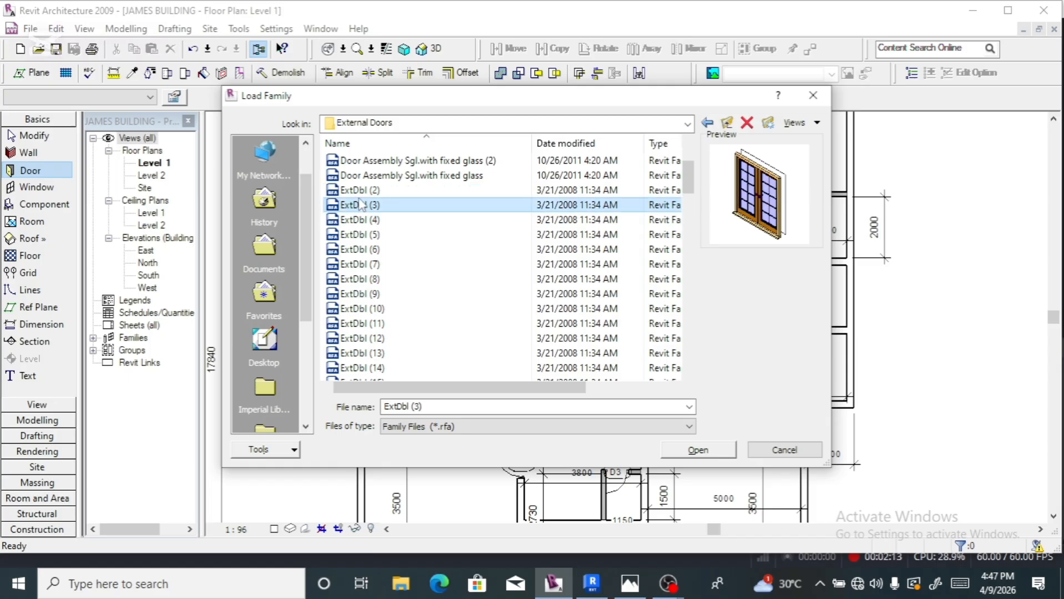
{"action": "left_click", "coordinate": [359, 195]}
- Load the ExtDbl (2) double door family and open its type parameters
{"action": "double_click", "coordinate": [359, 194]}
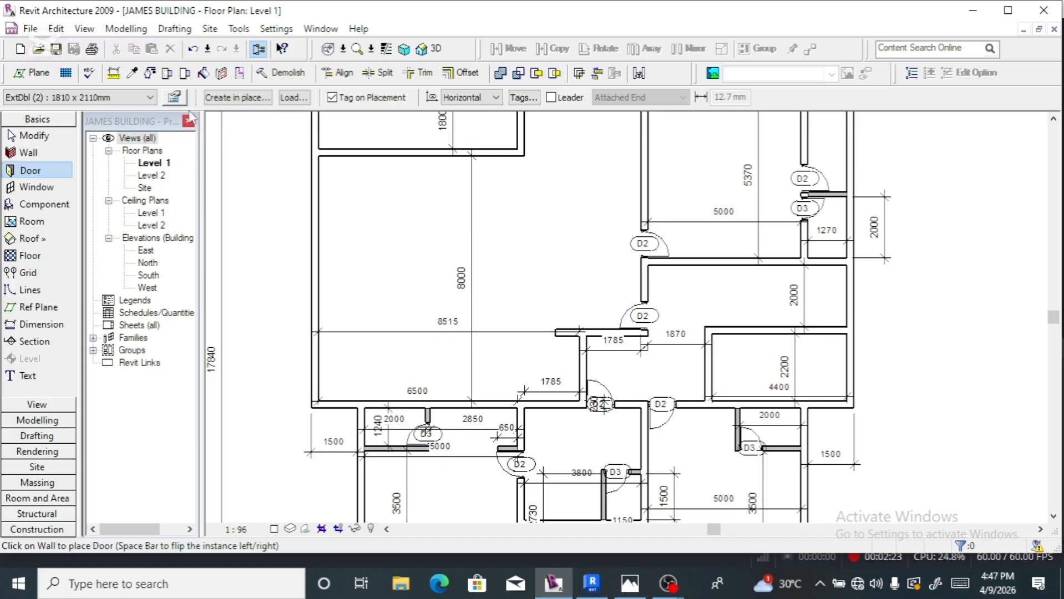
{"action": "left_click", "coordinate": [177, 100]}
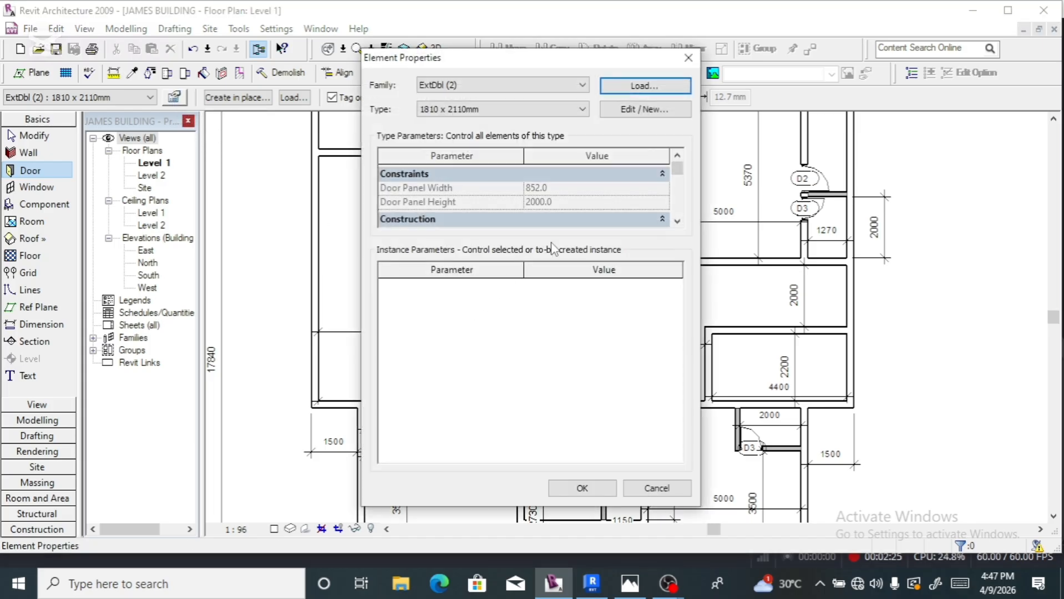
{"action": "left_click", "coordinate": [624, 109]}
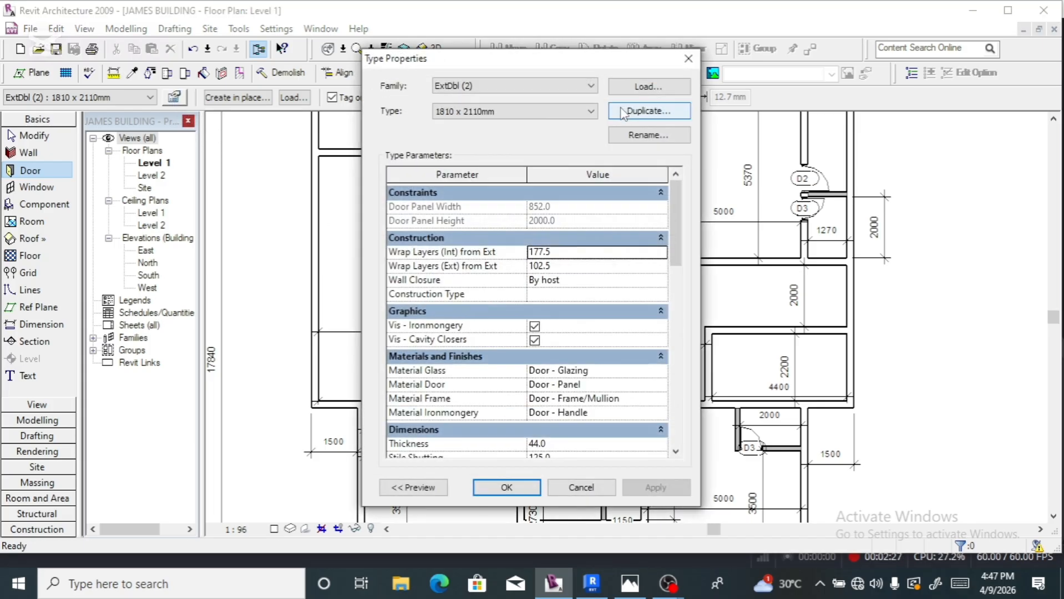
{"action": "scroll", "coordinate": [549, 277], "scroll_direction": "down", "scroll_amount": 3}
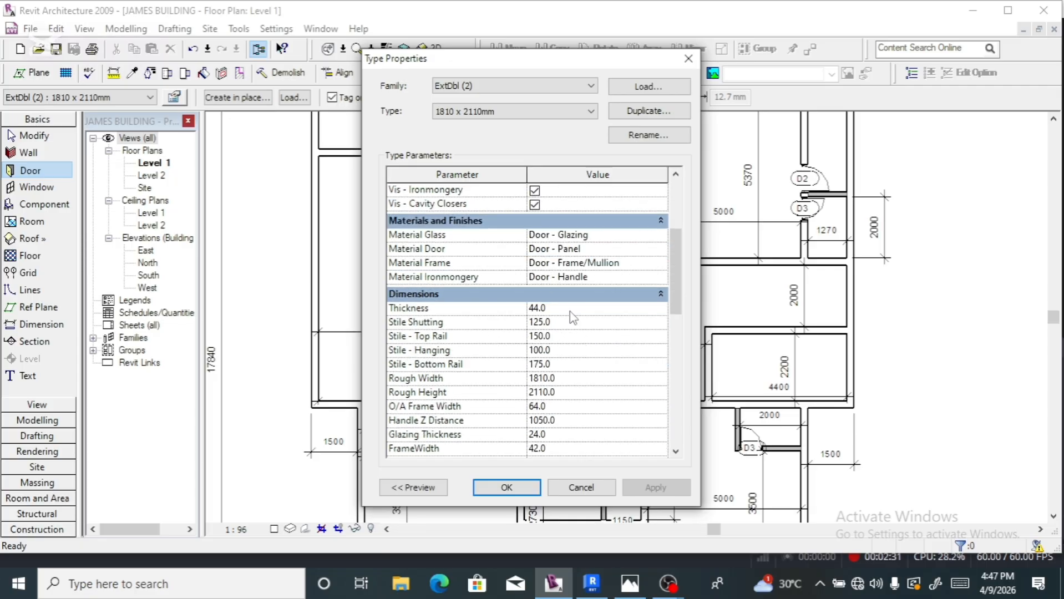
{"action": "scroll", "coordinate": [569, 313], "scroll_direction": "down", "scroll_amount": 2}
{"action": "scroll", "coordinate": [499, 405], "scroll_direction": "up", "scroll_amount": 1}
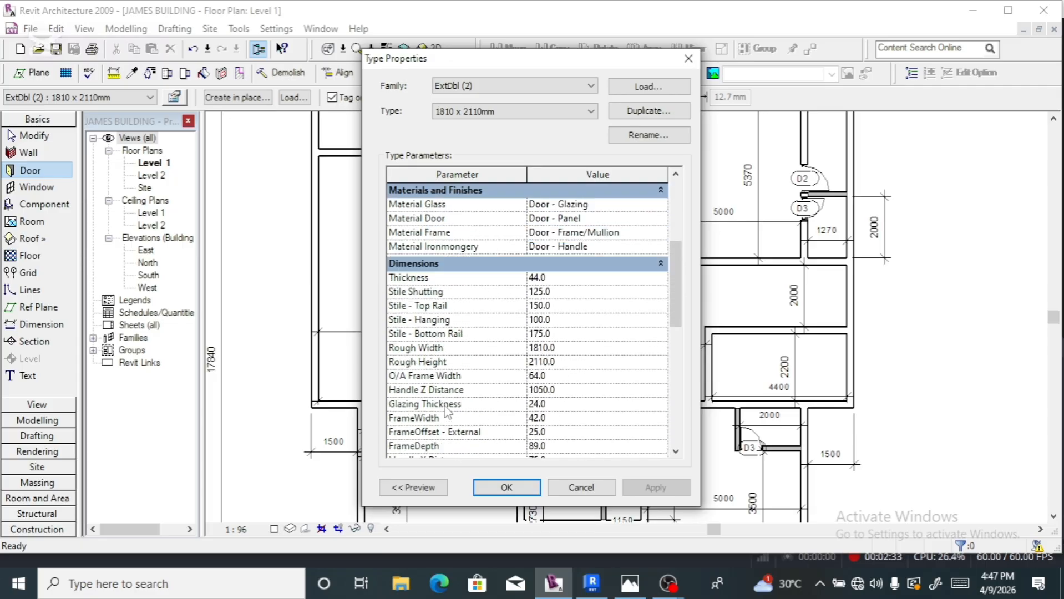
{"action": "scroll", "coordinate": [529, 333], "scroll_direction": "down", "scroll_amount": 2}
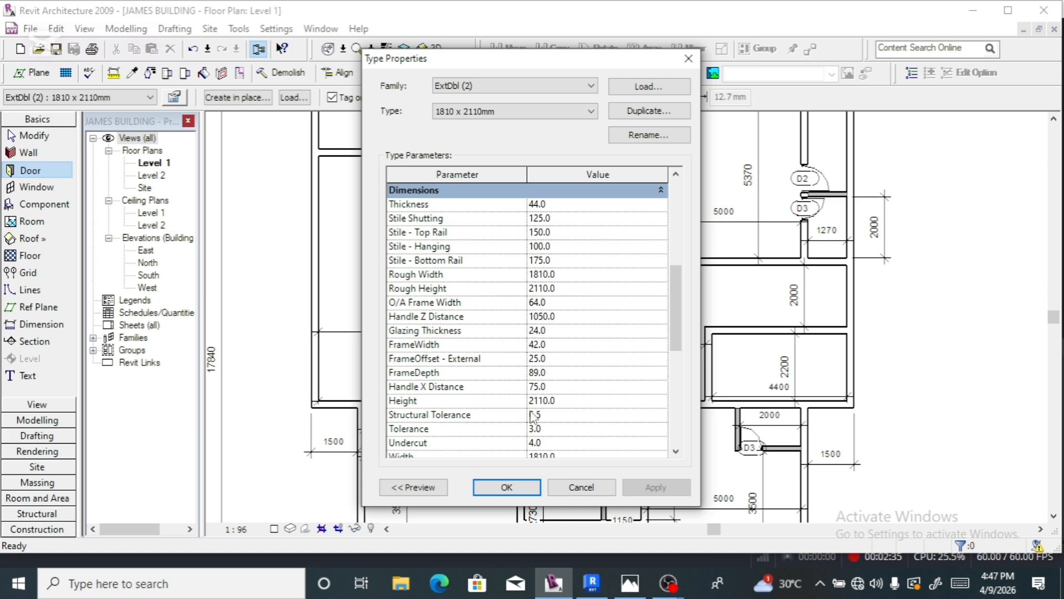
{"action": "scroll", "coordinate": [531, 415], "scroll_direction": "down", "scroll_amount": 2}
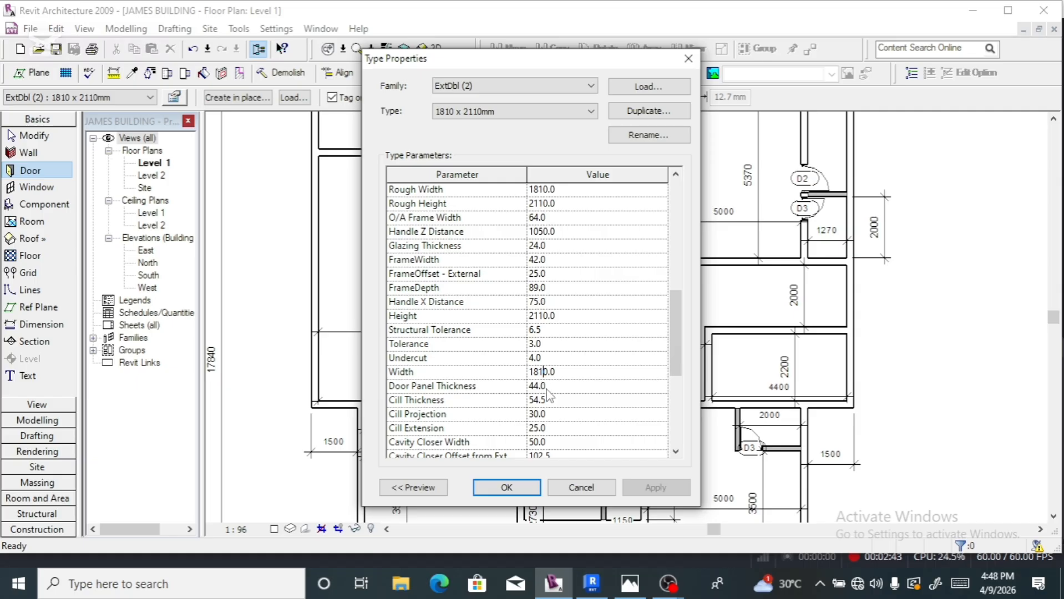
- Change the door type's width to 1200 and height to 2410
{"action": "key", "text": "BackSpace"}
{"action": "key", "text": "BackSpace"}
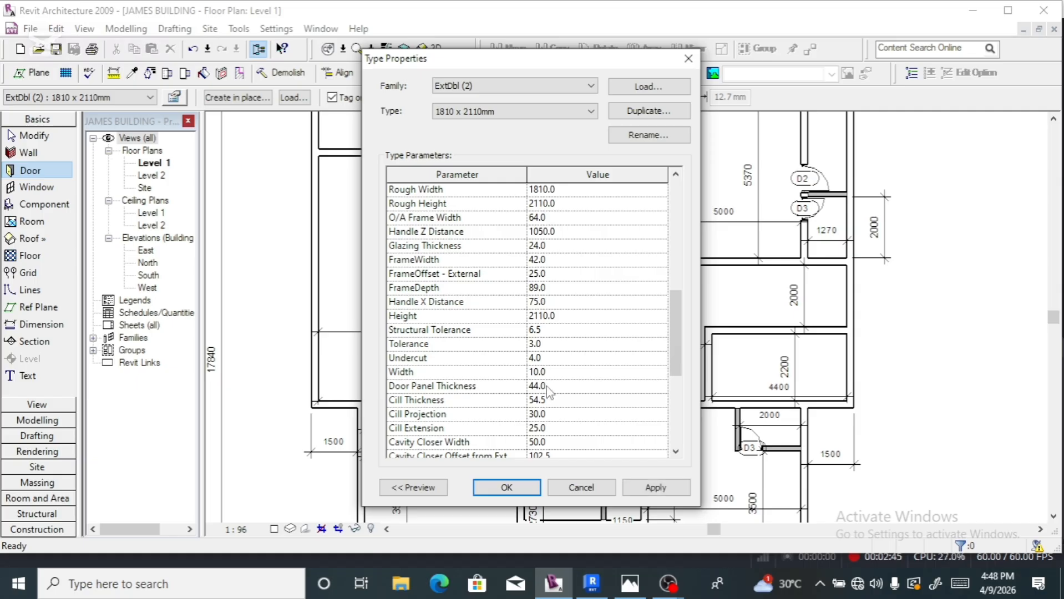
{"action": "type", "text": "20"}
{"action": "scroll", "coordinate": [555, 413], "scroll_direction": "down", "scroll_amount": 2}
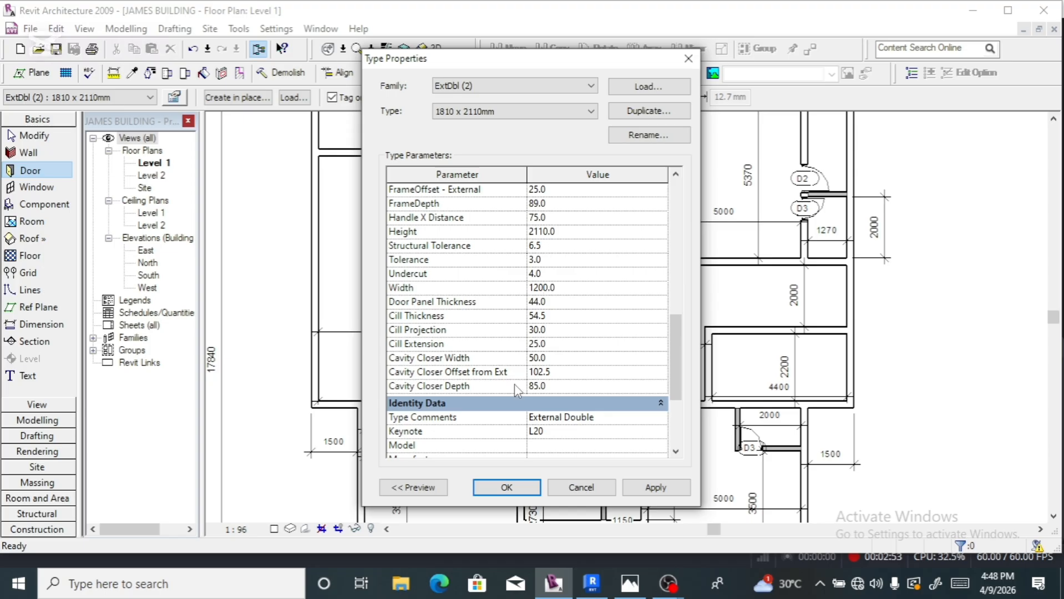
{"action": "scroll", "coordinate": [515, 384], "scroll_direction": "down", "scroll_amount": 4}
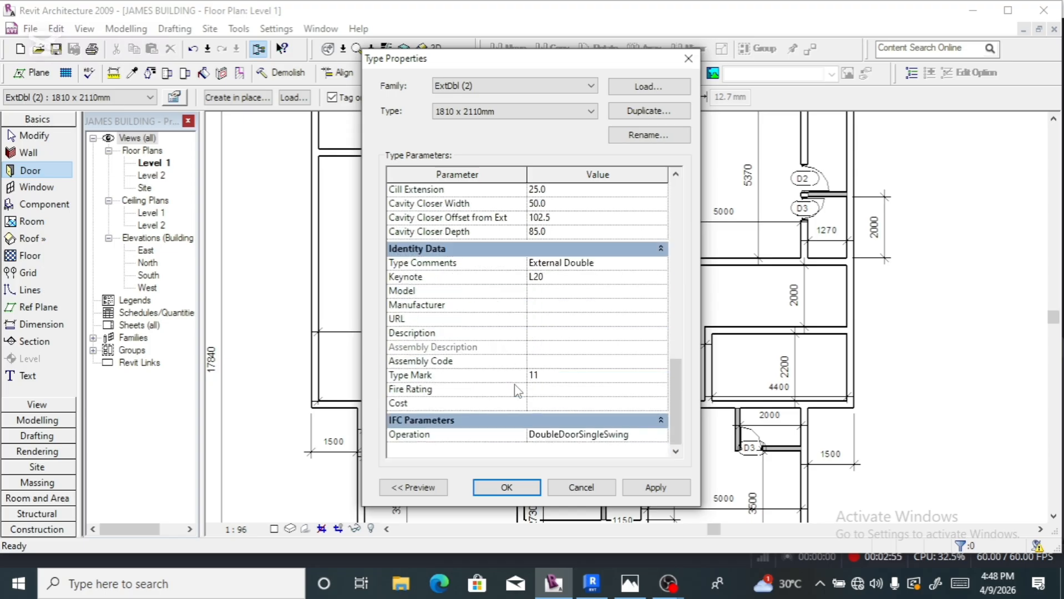
{"action": "scroll", "coordinate": [516, 390], "scroll_direction": "up", "scroll_amount": 3}
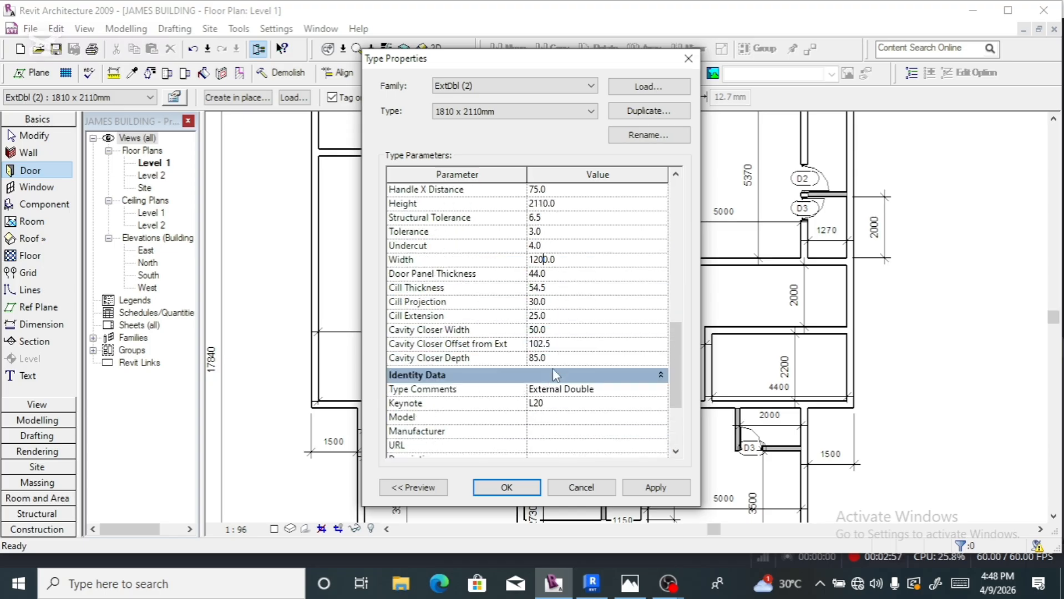
{"action": "scroll", "coordinate": [560, 364], "scroll_direction": "up", "scroll_amount": 5}
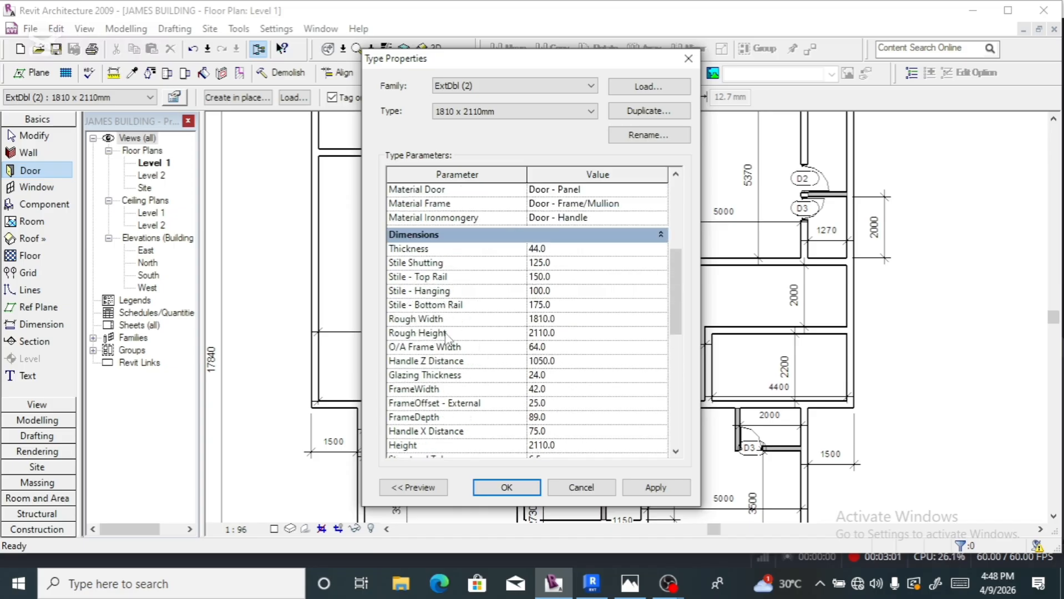
{"action": "scroll", "coordinate": [446, 336], "scroll_direction": "down", "scroll_amount": 2}
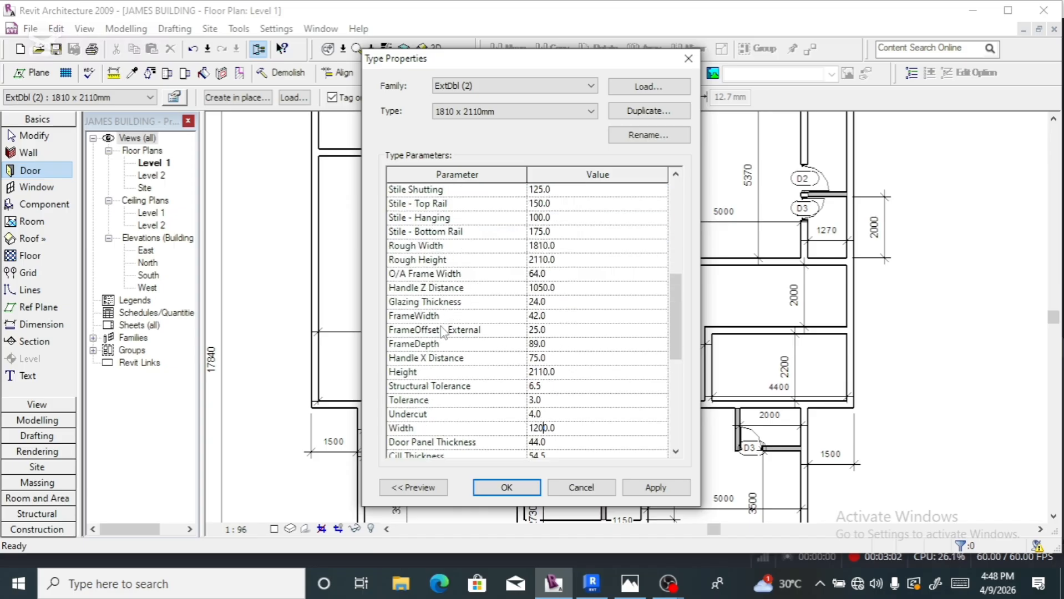
{"action": "left_click", "coordinate": [540, 375]}
{"action": "key", "text": "BackSpace"}
{"action": "type", "text": "4"}
- Set the door type's Type Mark to D1, apply, and accept the properties
{"action": "scroll", "coordinate": [562, 441], "scroll_direction": "down", "scroll_amount": 7}
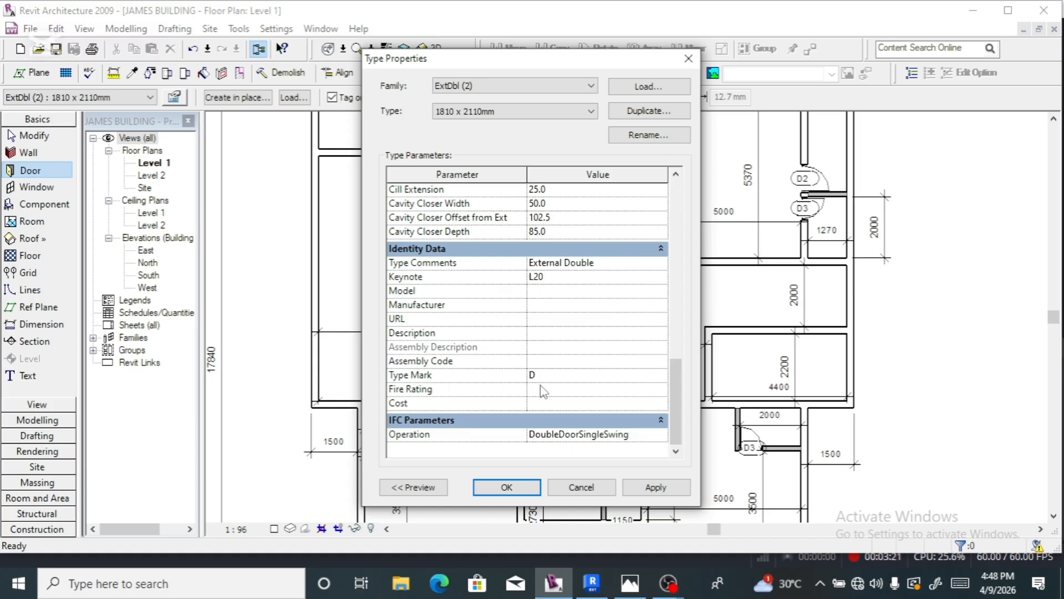
{"action": "type", "text": "1"}
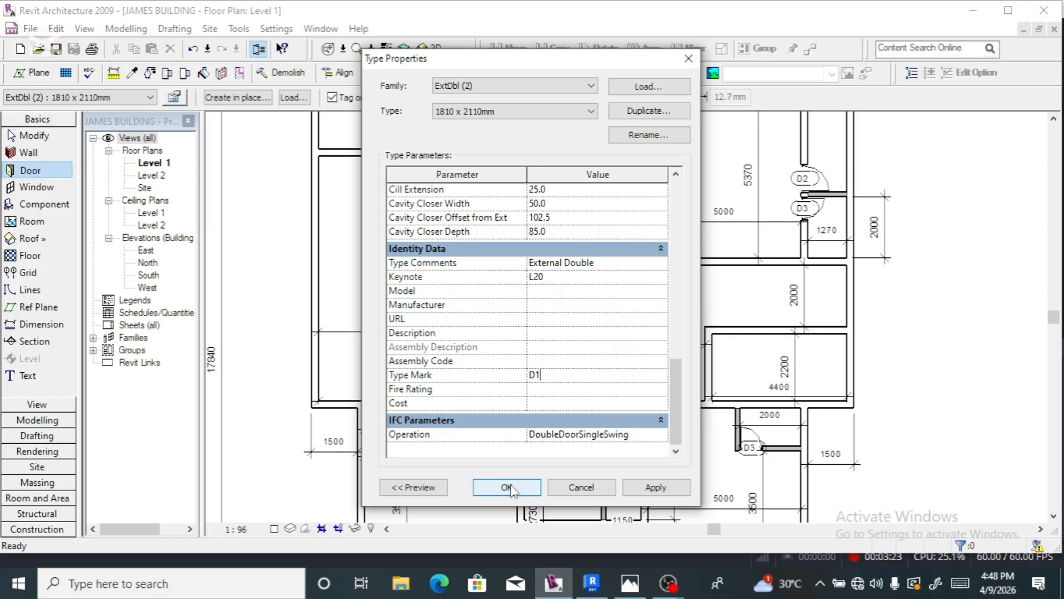
{"action": "left_click", "coordinate": [654, 487]}
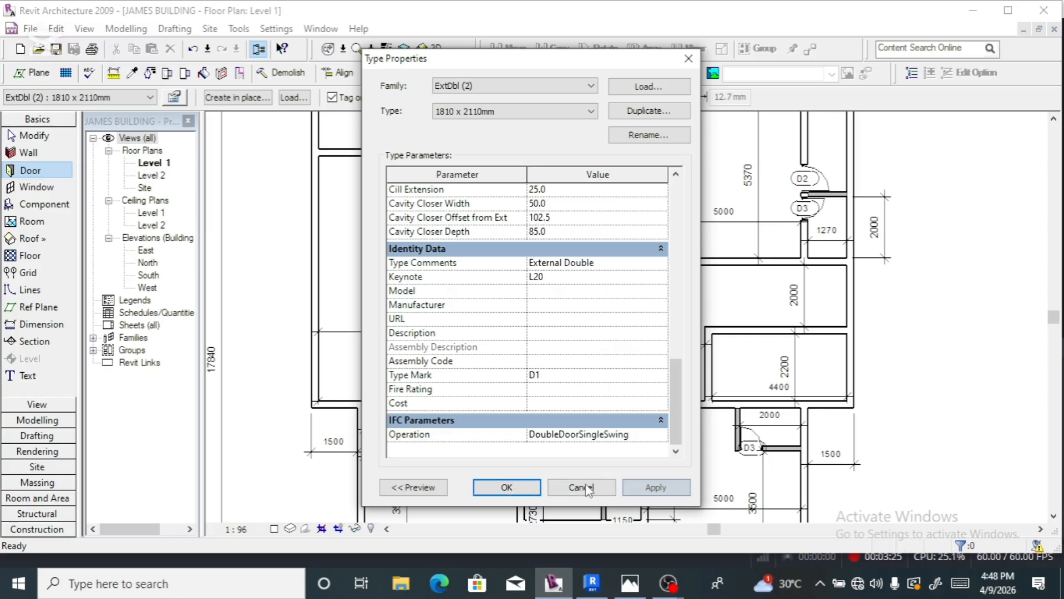
{"action": "left_click", "coordinate": [506, 487]}
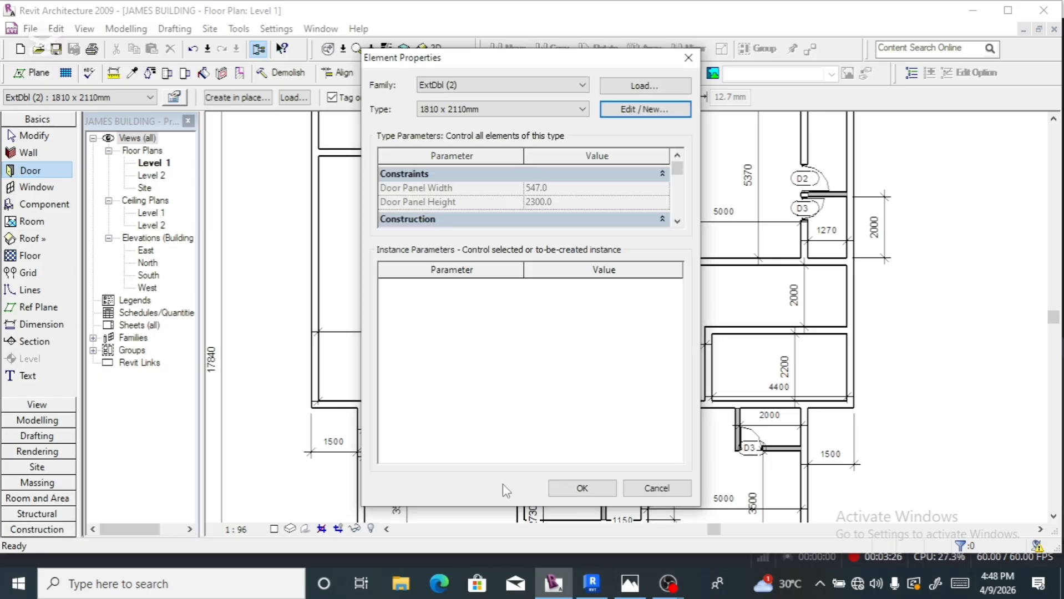
{"action": "left_click", "coordinate": [581, 488]}
{"action": "scroll", "coordinate": [516, 408], "scroll_direction": "down", "scroll_amount": 2}
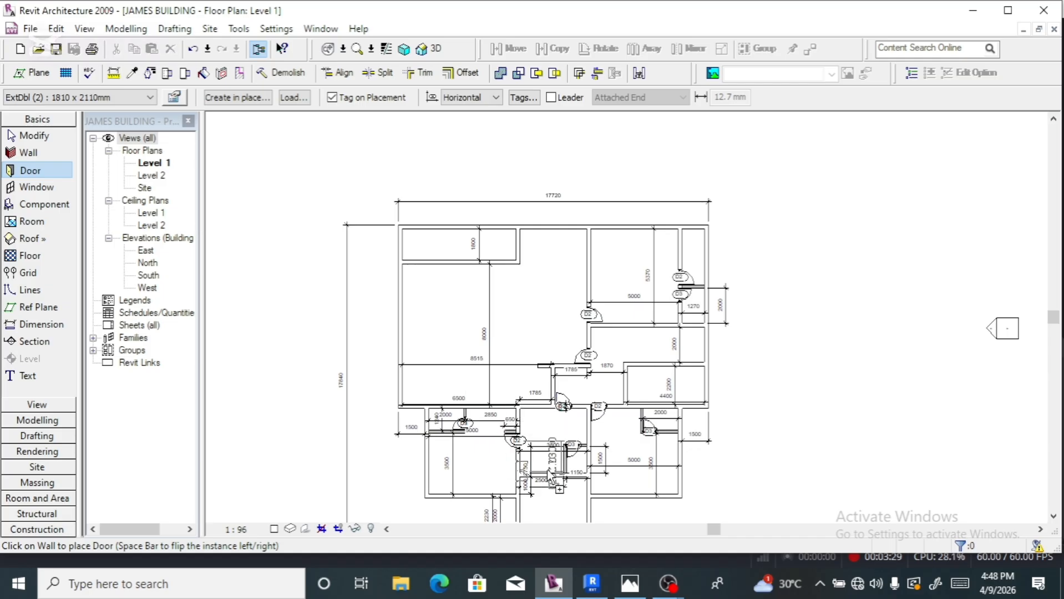
- Place the first resized double door in a central wall and retag it D1
{"action": "scroll", "coordinate": [535, 383], "scroll_direction": "down", "scroll_amount": 1}
{"action": "scroll", "coordinate": [547, 471], "scroll_direction": "up", "scroll_amount": 5}
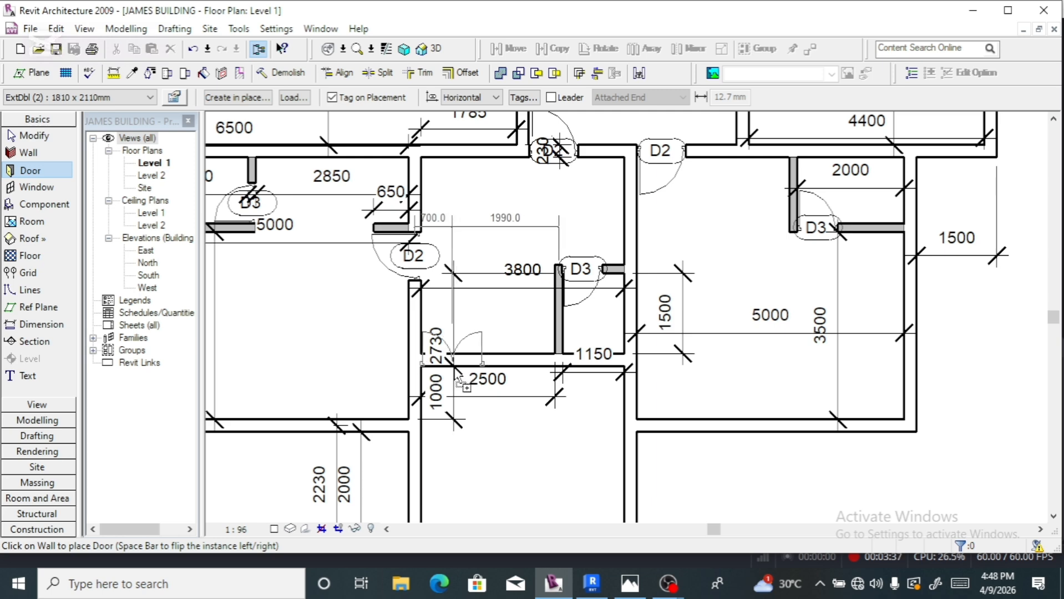
{"action": "left_click", "coordinate": [454, 367]}
{"action": "scroll", "coordinate": [451, 371], "scroll_direction": "up", "scroll_amount": 3}
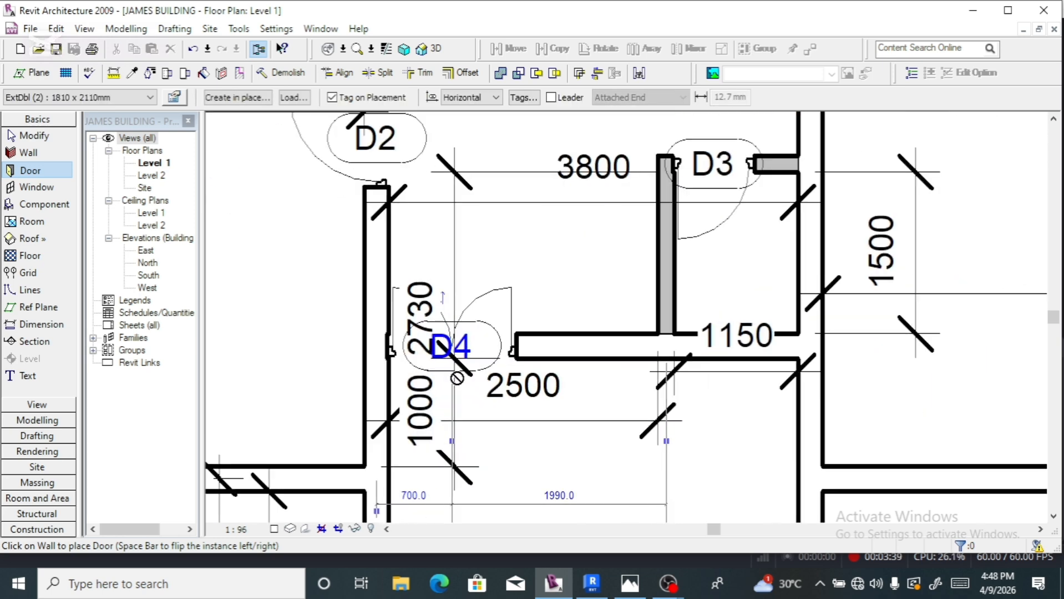
{"action": "scroll", "coordinate": [473, 347], "scroll_direction": "up", "scroll_amount": 1}
{"action": "left_click", "coordinate": [487, 317]}
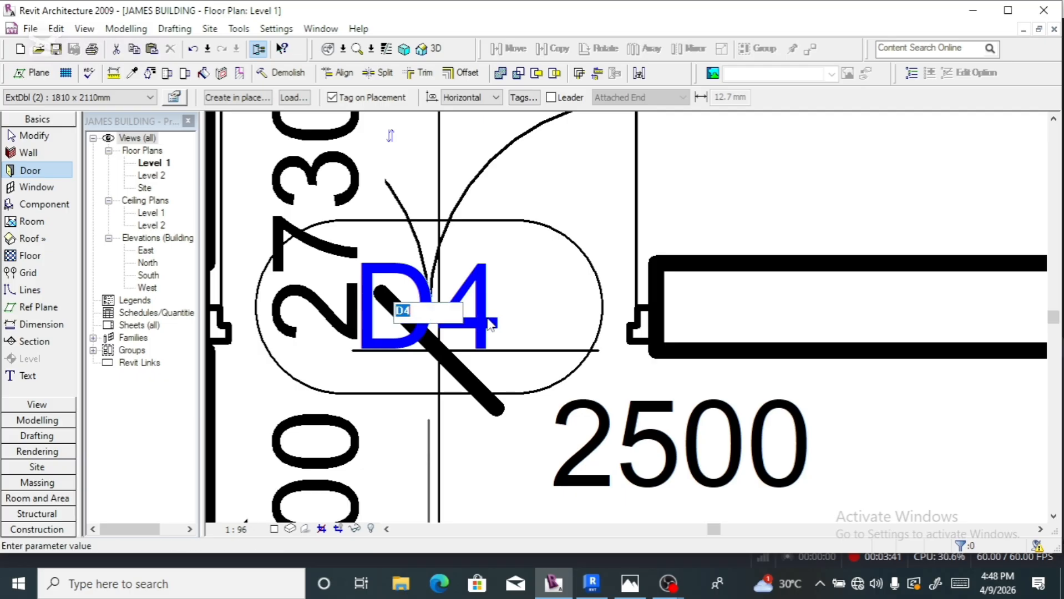
{"action": "left_click", "coordinate": [445, 310]}
{"action": "key", "text": "Return"}
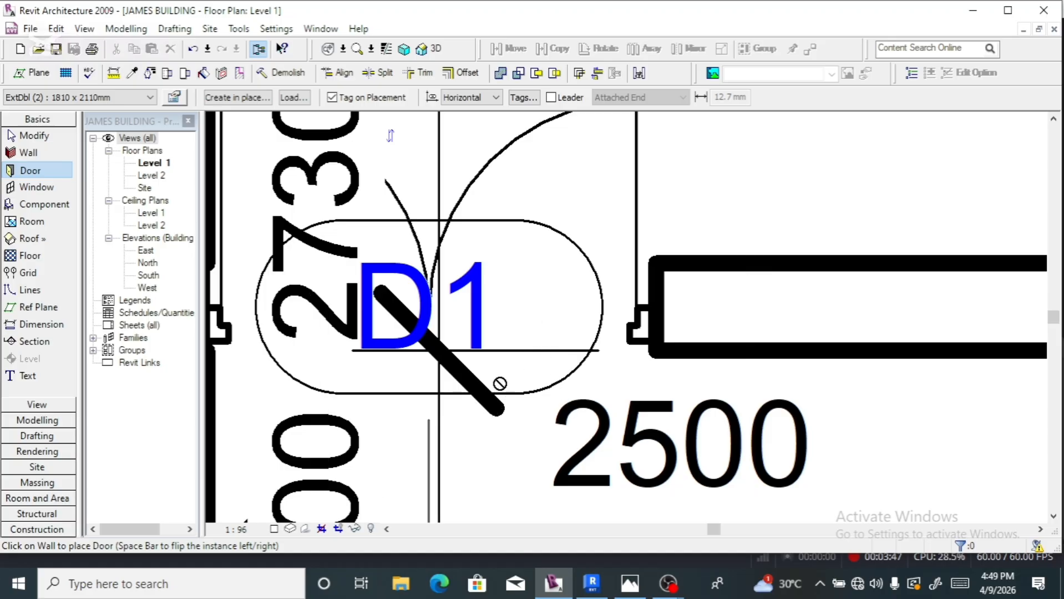
- Place a second, flipped double door in the wall beside the 1785 dimension, tagged D1
{"action": "scroll", "coordinate": [496, 385], "scroll_direction": "down", "scroll_amount": 3}
{"action": "scroll", "coordinate": [494, 395], "scroll_direction": "down", "scroll_amount": 5}
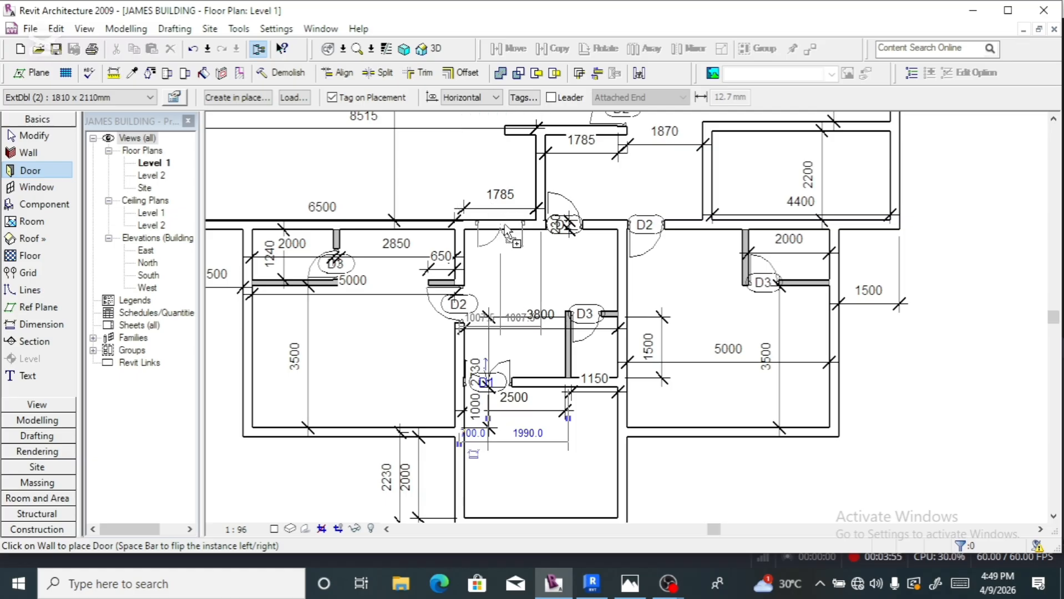
{"action": "key", "text": "space"}
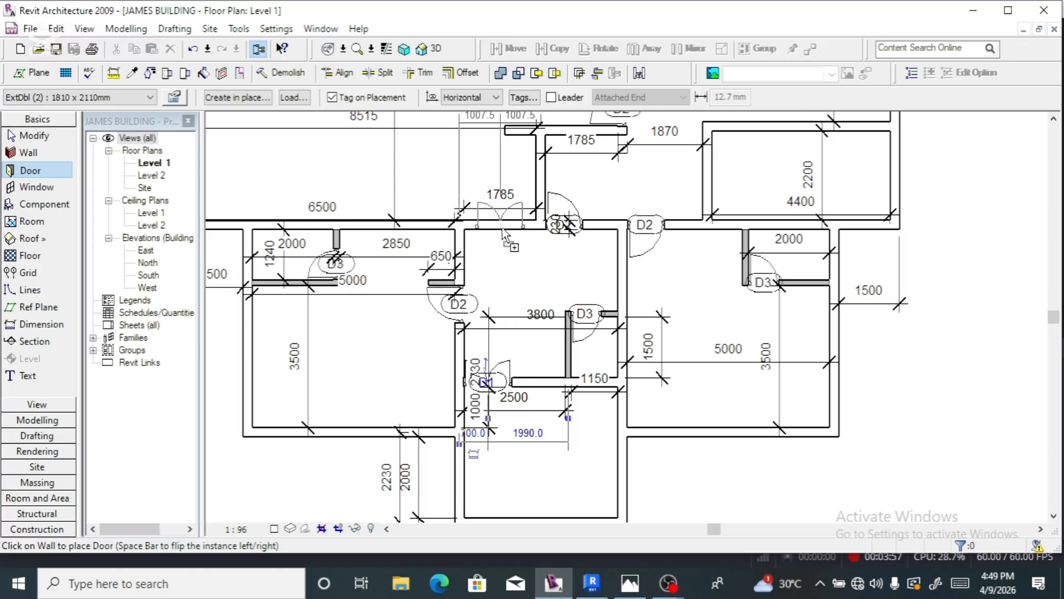
{"action": "left_click", "coordinate": [503, 236]}
{"action": "scroll", "coordinate": [496, 234], "scroll_direction": "up", "scroll_amount": 3}
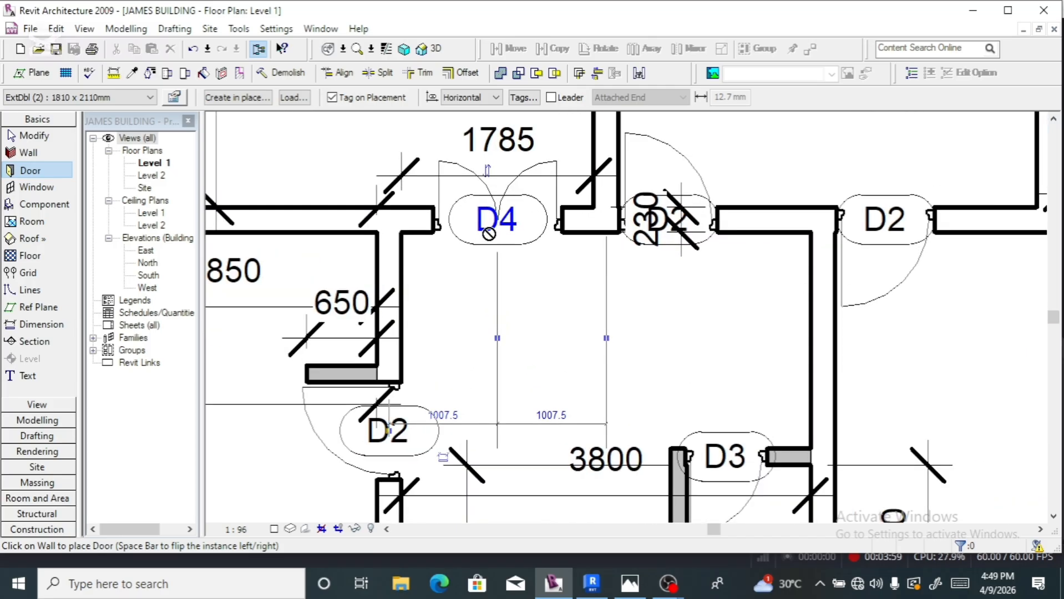
{"action": "left_click", "coordinate": [520, 217]}
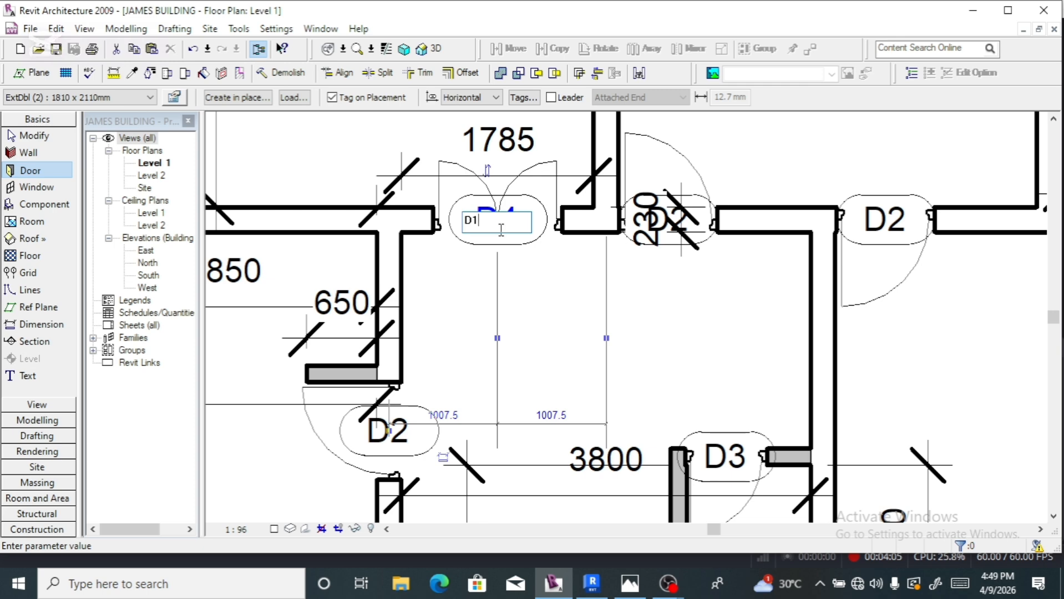
{"action": "scroll", "coordinate": [442, 260], "scroll_direction": "up", "scroll_amount": 1}
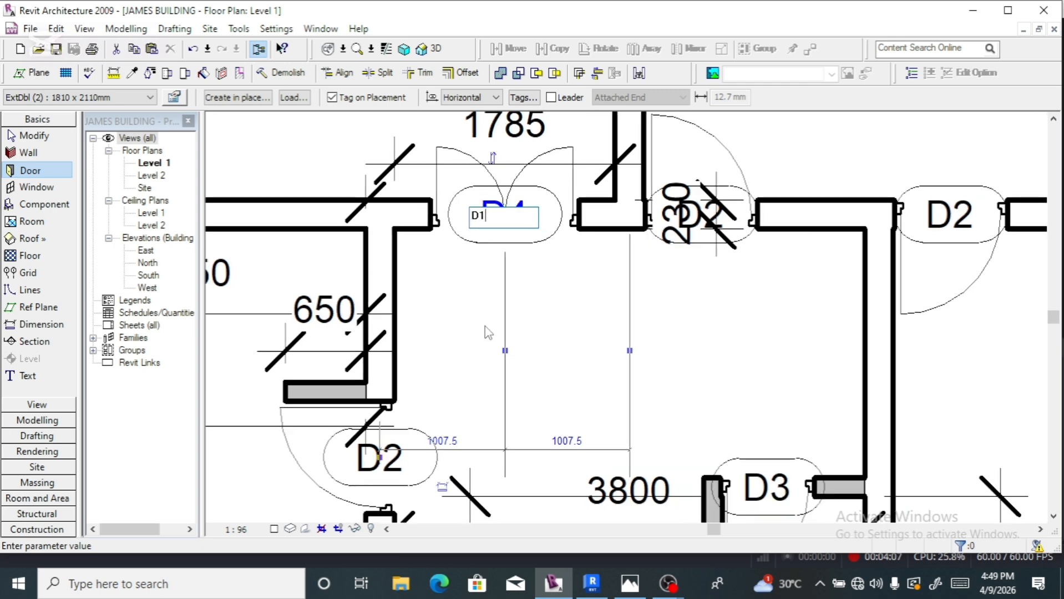
{"action": "scroll", "coordinate": [492, 334], "scroll_direction": "down", "scroll_amount": 1}
{"action": "key", "text": "Return"}
- Place a third double door in the top-left room's wall beside 1800 and retag it D1
{"action": "scroll", "coordinate": [529, 330], "scroll_direction": "down", "scroll_amount": 5}
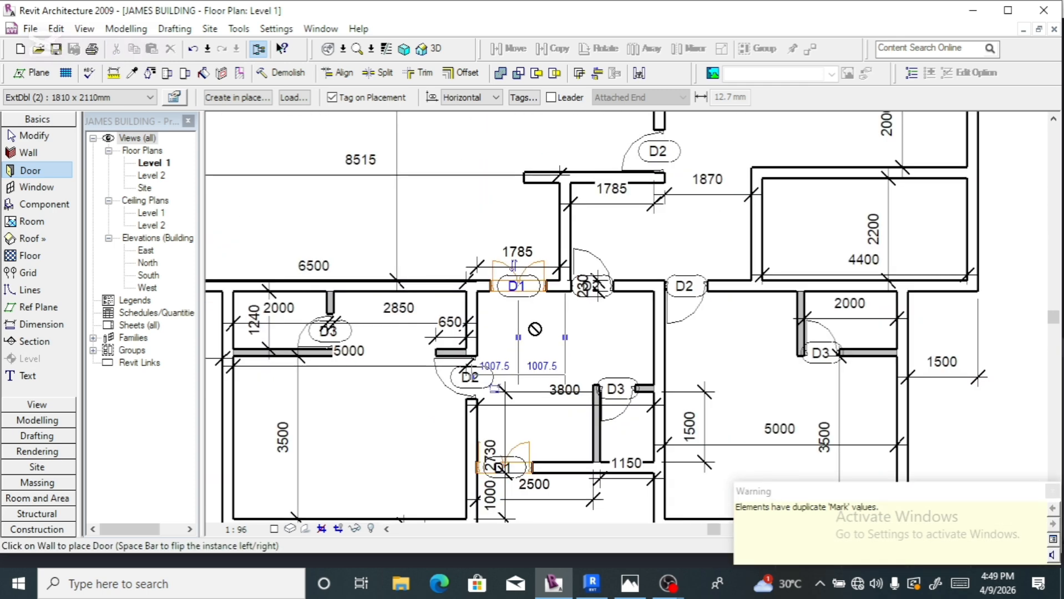
{"action": "scroll", "coordinate": [529, 322], "scroll_direction": "down", "scroll_amount": 1}
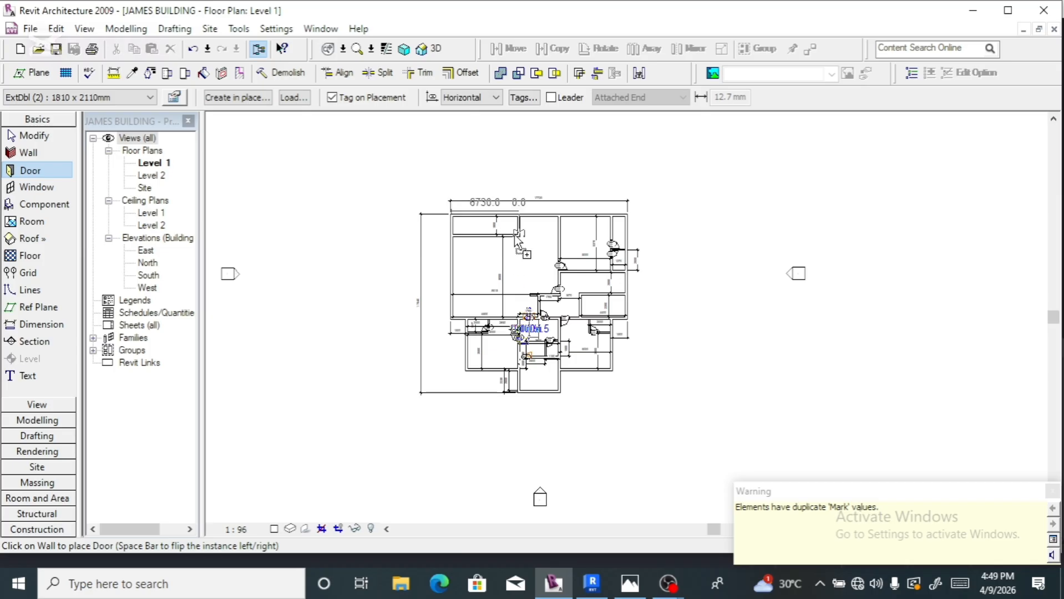
{"action": "scroll", "coordinate": [519, 230], "scroll_direction": "up", "scroll_amount": 4}
{"action": "scroll", "coordinate": [522, 226], "scroll_direction": "up", "scroll_amount": 2}
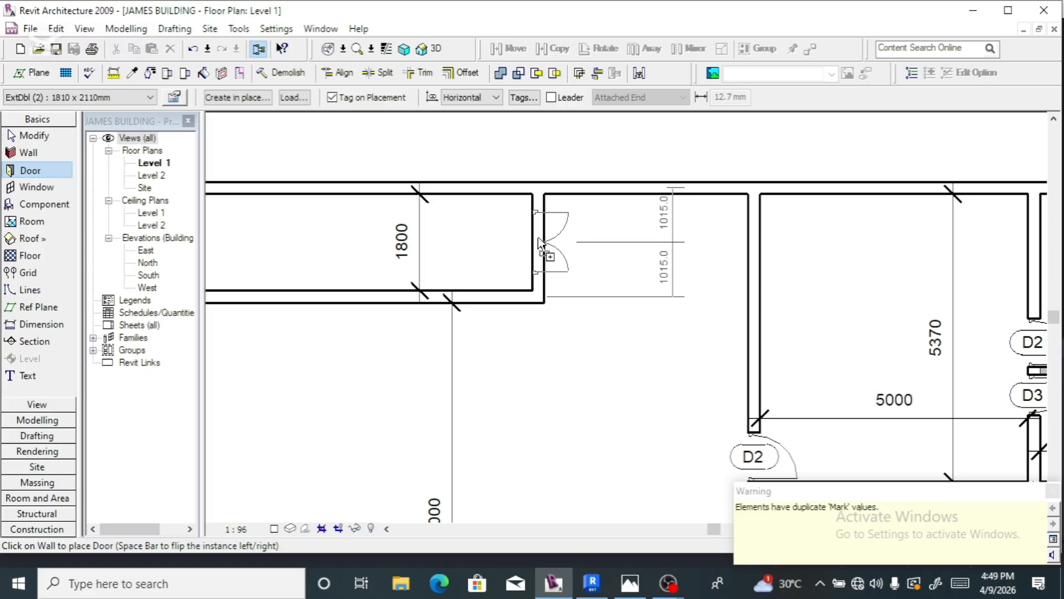
{"action": "left_click", "coordinate": [540, 243]}
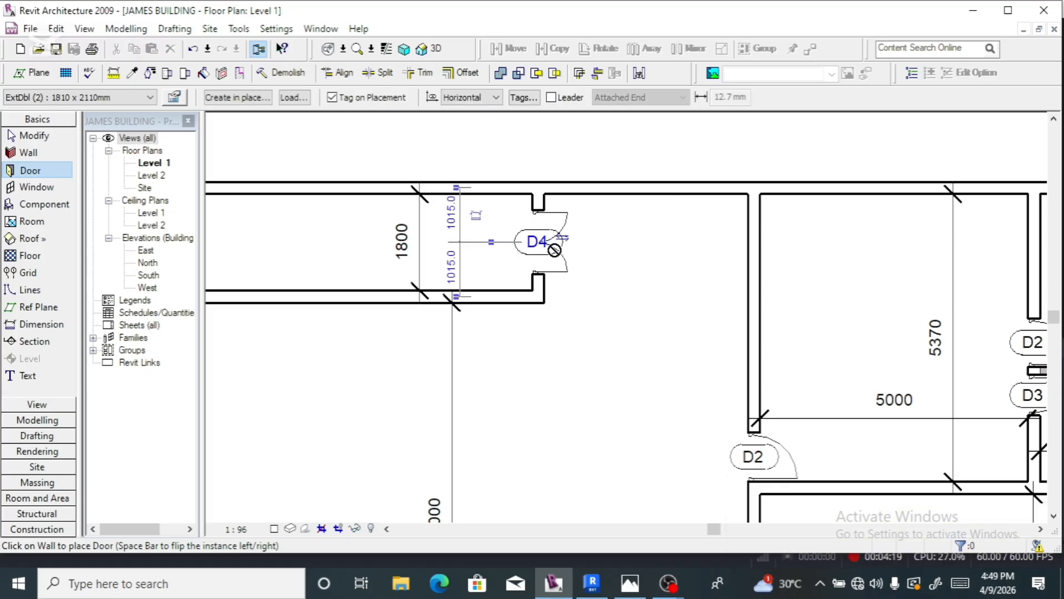
{"action": "scroll", "coordinate": [555, 247], "scroll_direction": "up", "scroll_amount": 3}
{"action": "left_click", "coordinate": [522, 239]}
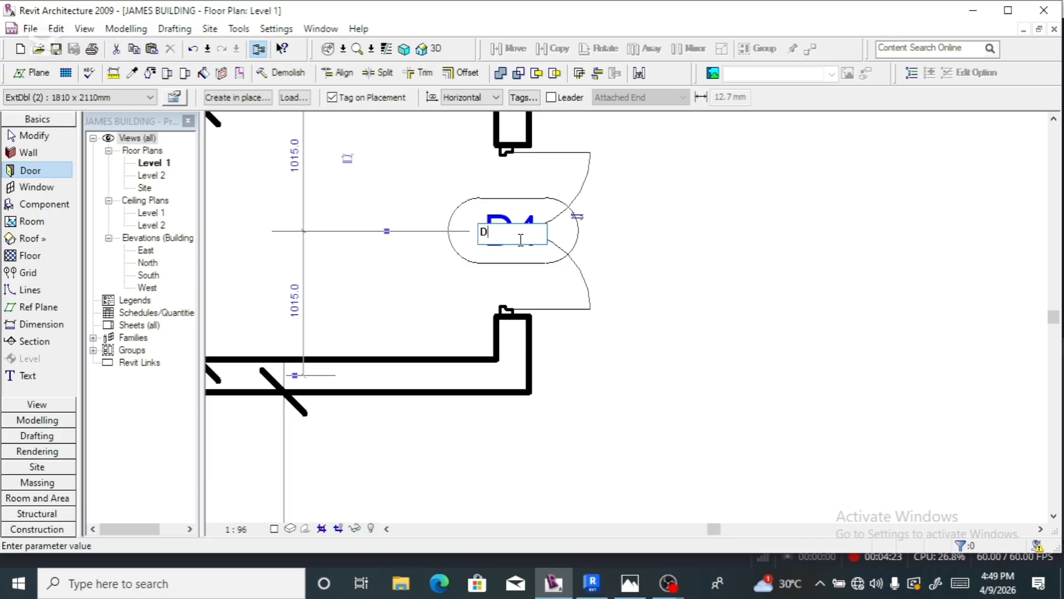
{"action": "key", "text": "Return"}
- Finish placing doors and zoom around to review the Level 1 plan
{"action": "scroll", "coordinate": [663, 302], "scroll_direction": "down", "scroll_amount": 5}
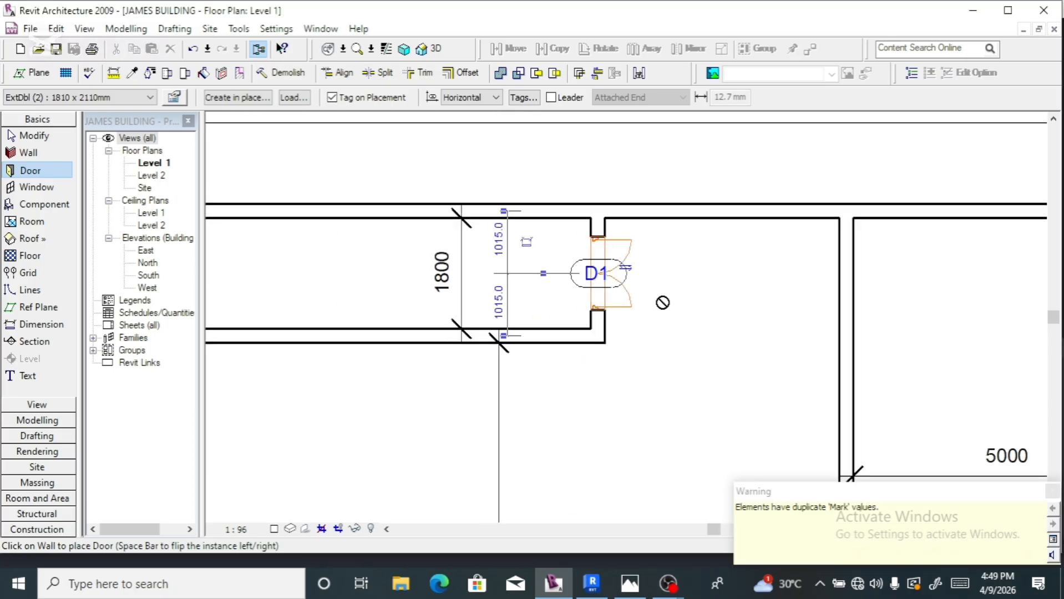
{"action": "scroll", "coordinate": [589, 253], "scroll_direction": "down", "scroll_amount": 5}
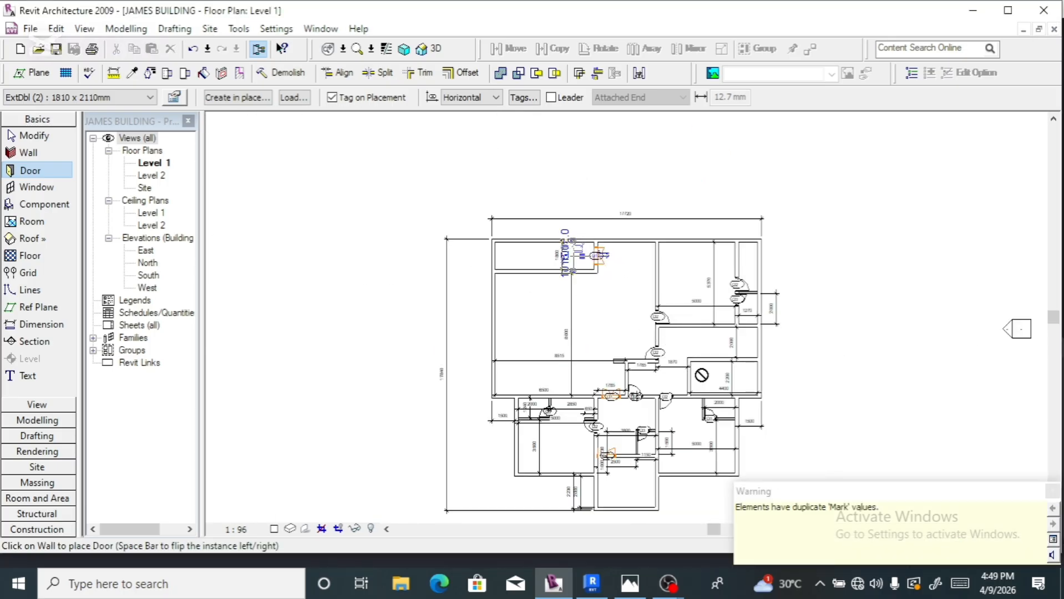
{"action": "scroll", "coordinate": [701, 375], "scroll_direction": "up", "scroll_amount": 3}
{"action": "key", "text": "Escape"}
{"action": "key", "text": "Escape"}
{"action": "scroll", "coordinate": [549, 281], "scroll_direction": "down", "scroll_amount": 2}
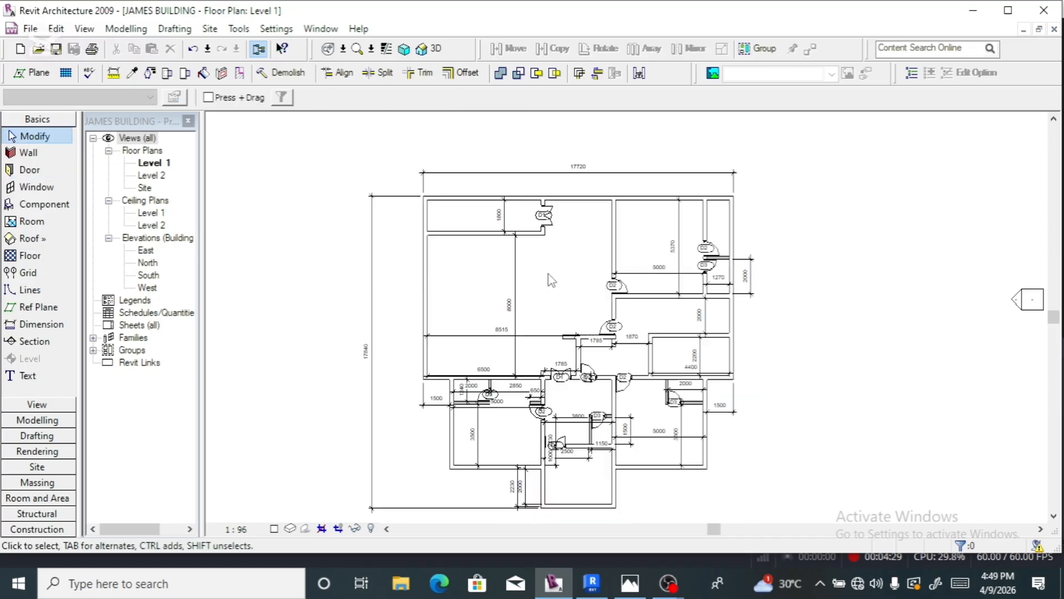
{"action": "scroll", "coordinate": [549, 281], "scroll_direction": "up", "scroll_amount": 2}
{"action": "scroll", "coordinate": [577, 243], "scroll_direction": "down", "scroll_amount": 2}
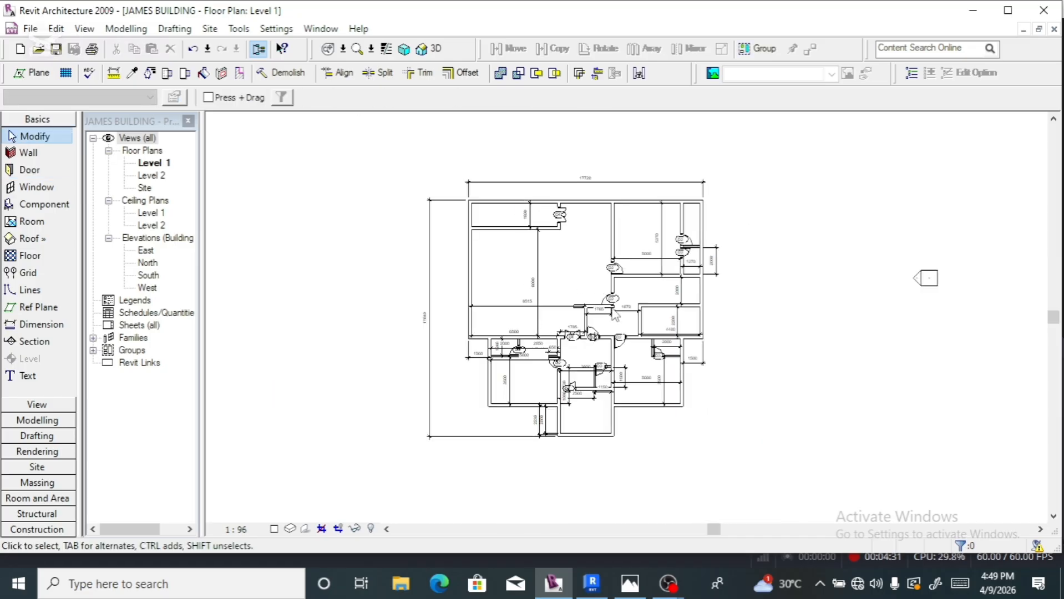
{"action": "scroll", "coordinate": [712, 376], "scroll_direction": "up", "scroll_amount": 5}
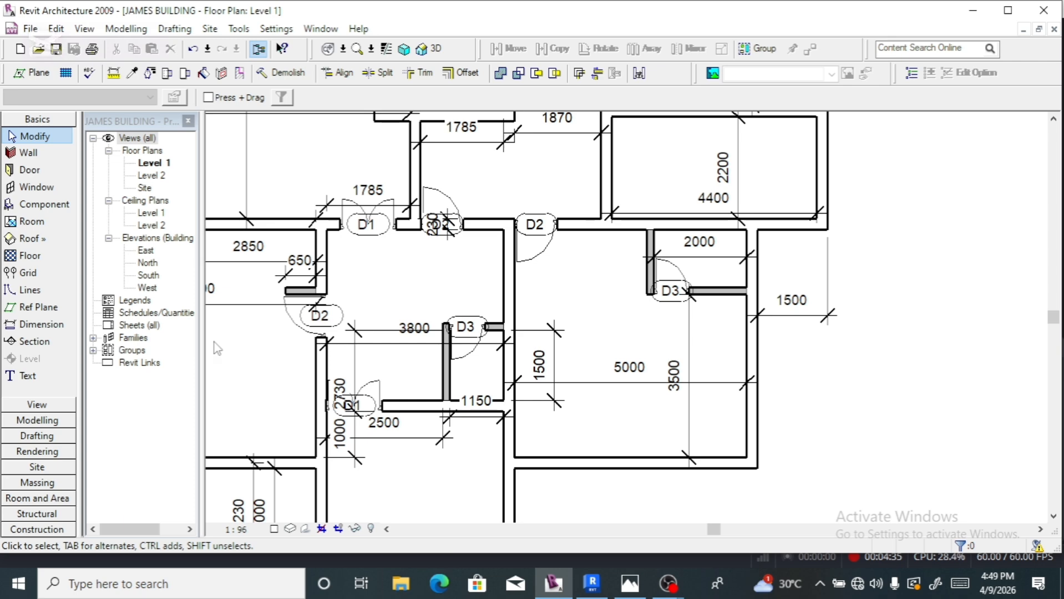
- Start the Window tool with the Awning AW1218 type selected
{"action": "left_click", "coordinate": [36, 189]}
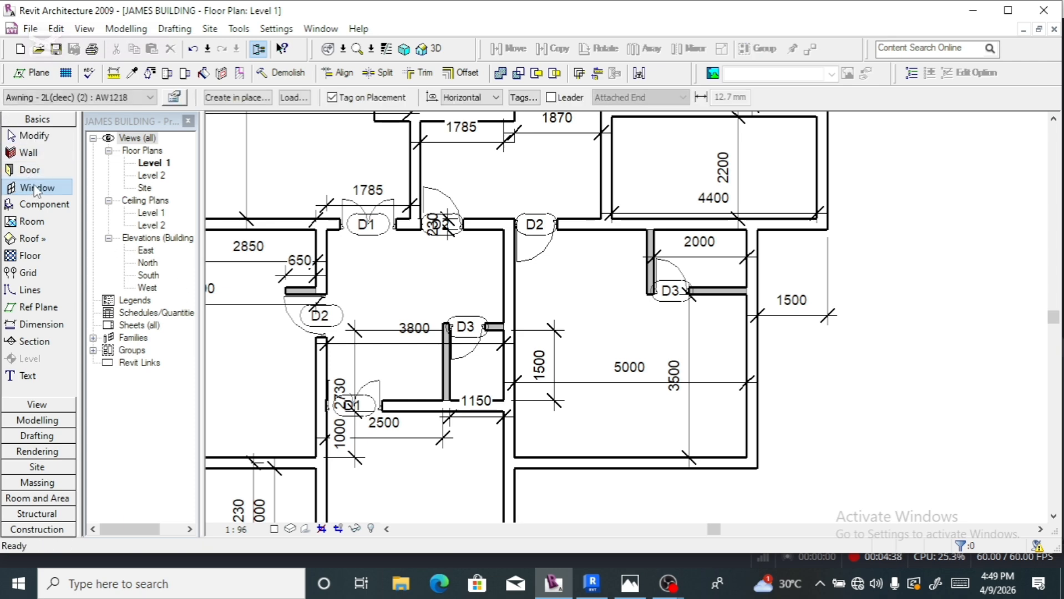
{"action": "left_click", "coordinate": [149, 98]}
{"action": "left_click", "coordinate": [142, 112]}
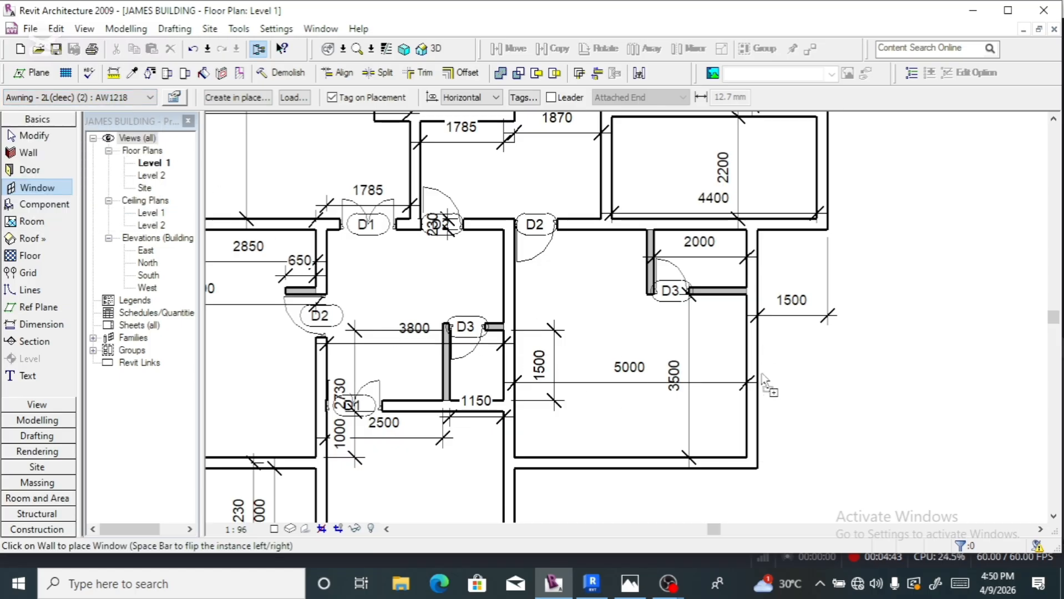
{"action": "scroll", "coordinate": [772, 356], "scroll_direction": "down", "scroll_amount": 5}
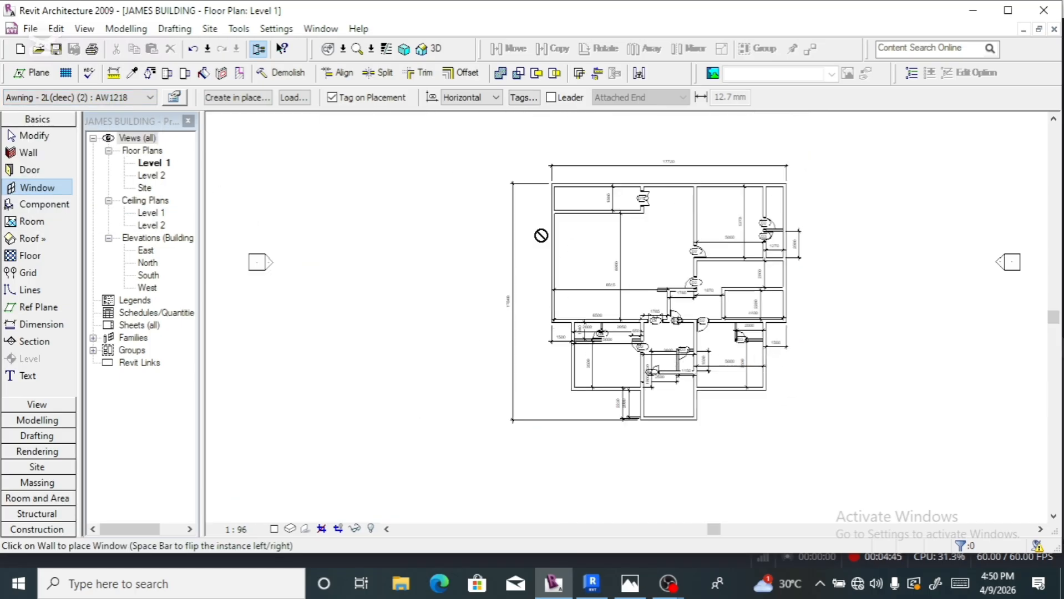
{"action": "scroll", "coordinate": [754, 195], "scroll_direction": "up", "scroll_amount": 3}
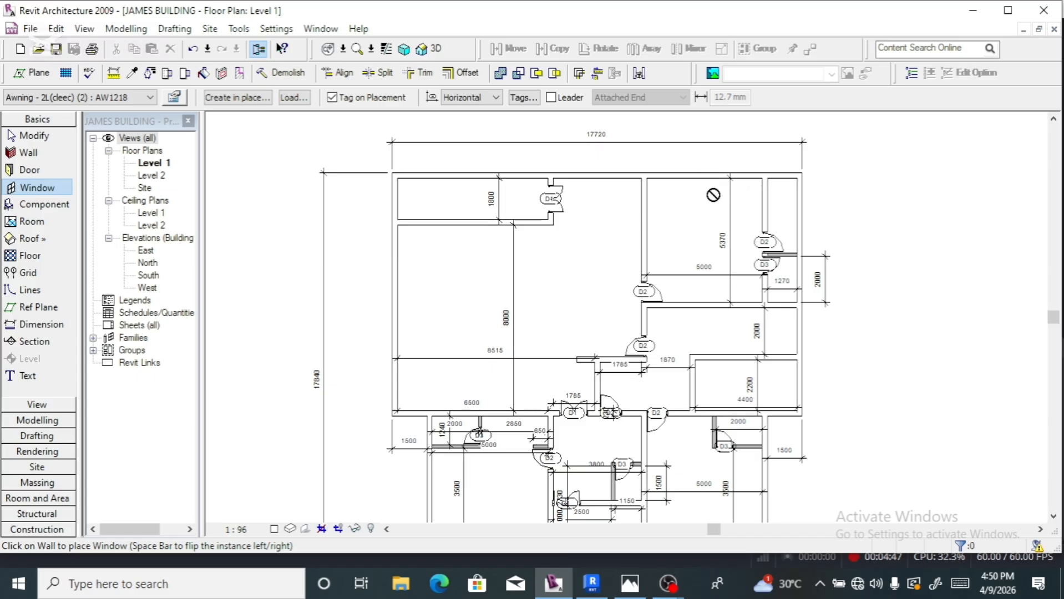
{"action": "scroll", "coordinate": [442, 208], "scroll_direction": "up", "scroll_amount": 4}
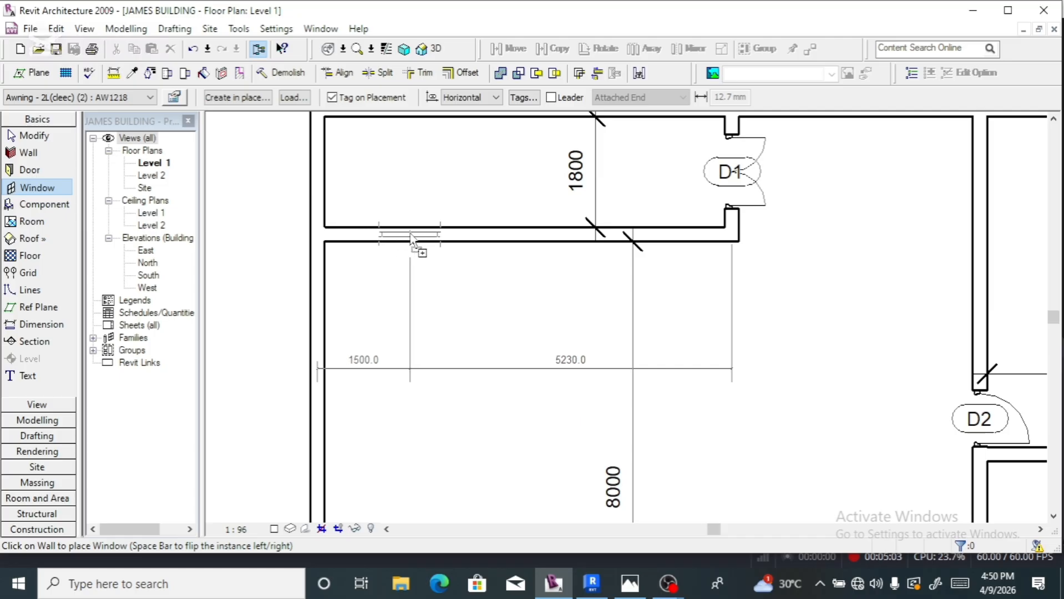
- Place three W1 windows along the top-left room's upper wall, spaced 1865.0 apart
{"action": "left_click", "coordinate": [409, 234]}
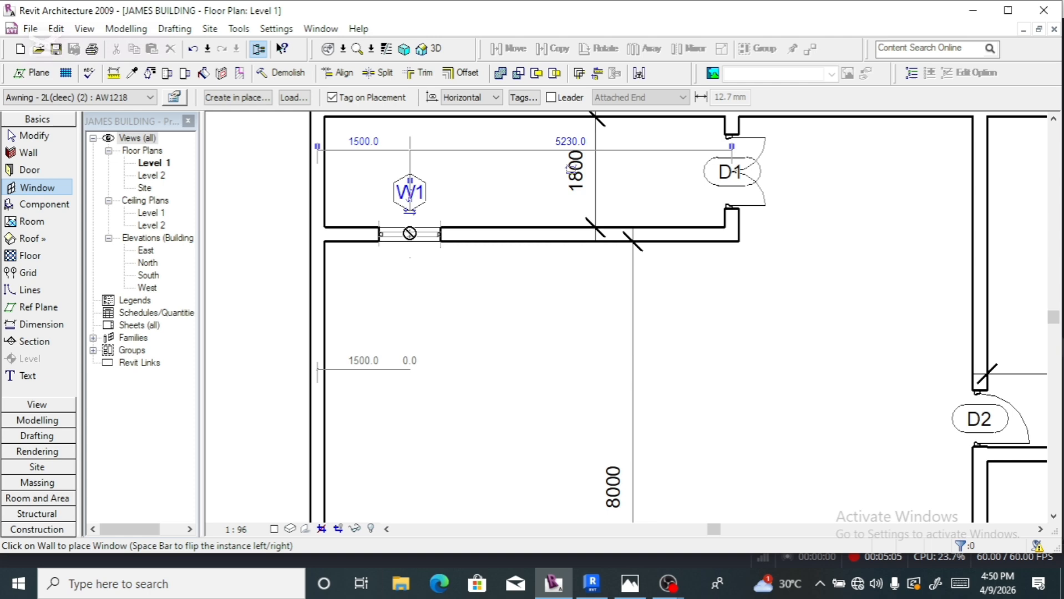
{"action": "left_click", "coordinate": [640, 235]}
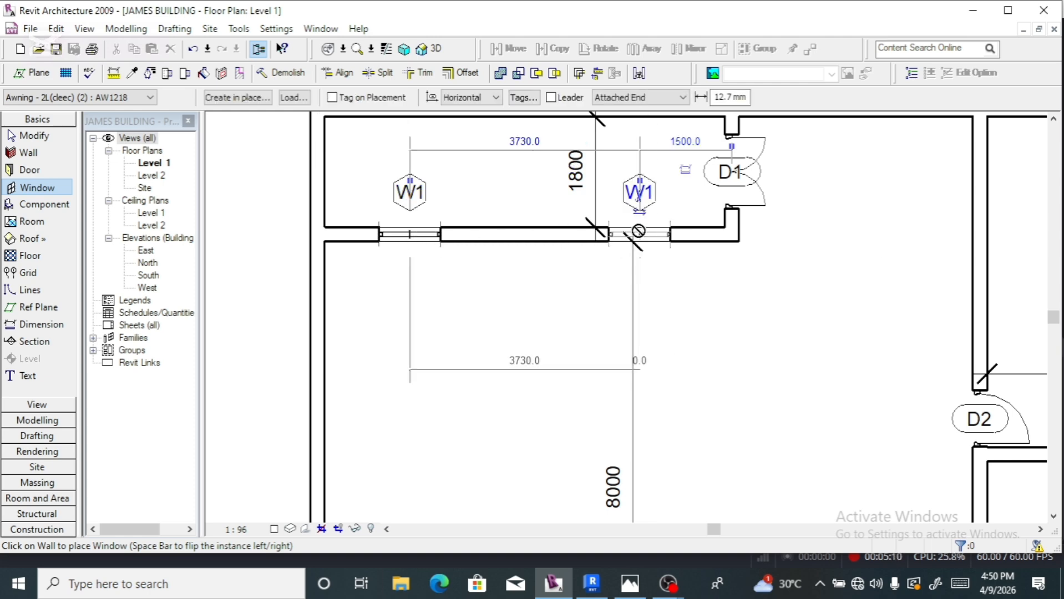
{"action": "left_click", "coordinate": [522, 234]}
{"action": "scroll", "coordinate": [522, 229], "scroll_direction": "down", "scroll_amount": 1}
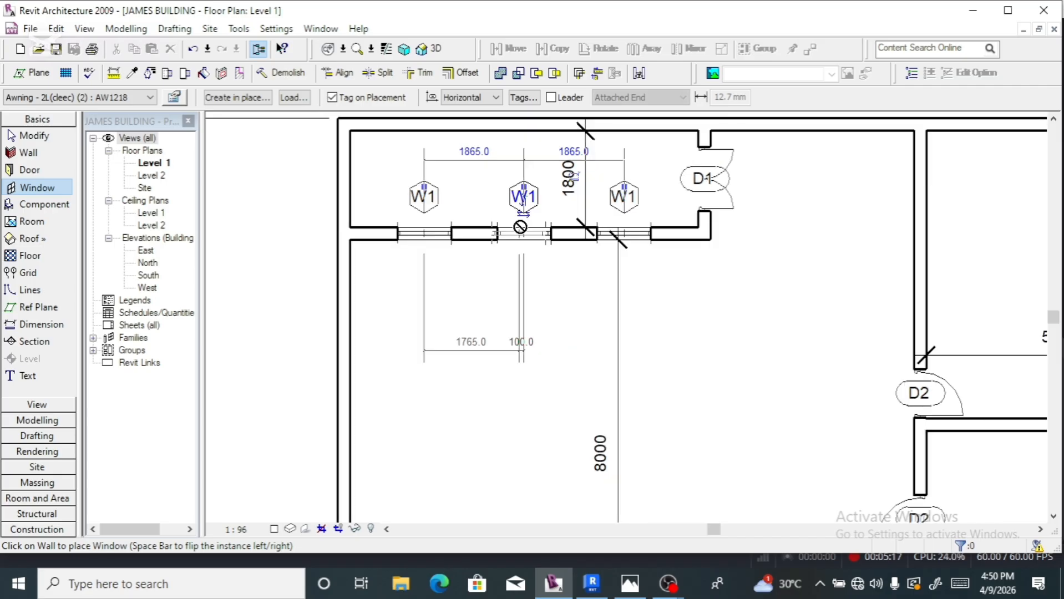
{"action": "scroll", "coordinate": [520, 226], "scroll_direction": "down", "scroll_amount": 2}
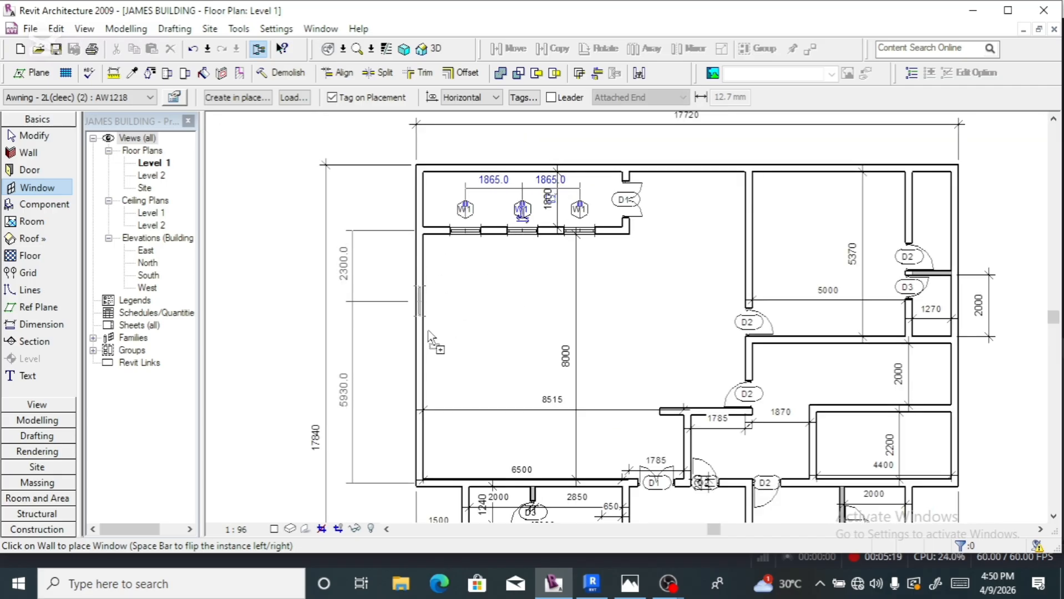
{"action": "scroll", "coordinate": [407, 299], "scroll_direction": "up", "scroll_amount": 2}
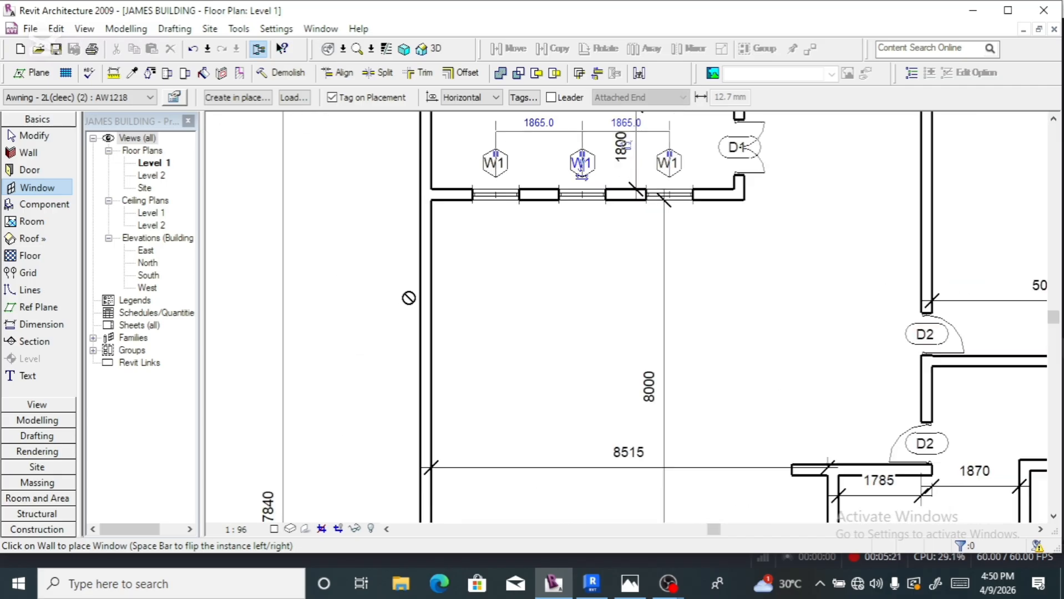
{"action": "scroll", "coordinate": [410, 288], "scroll_direction": "down", "scroll_amount": 3}
{"action": "scroll", "coordinate": [422, 310], "scroll_direction": "up", "scroll_amount": 1}
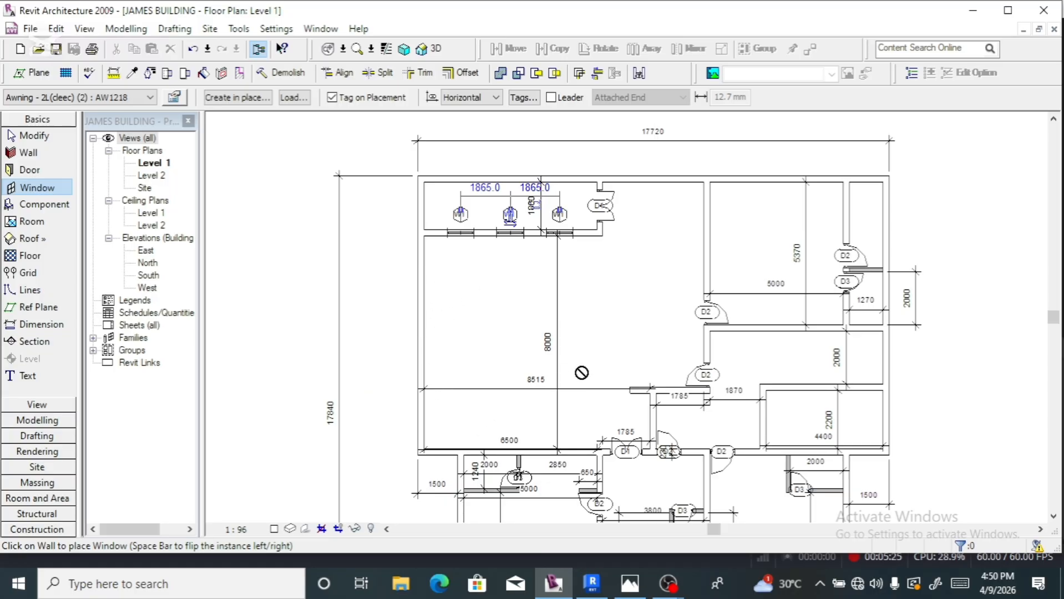
{"action": "scroll", "coordinate": [648, 225], "scroll_direction": "down", "scroll_amount": 1}
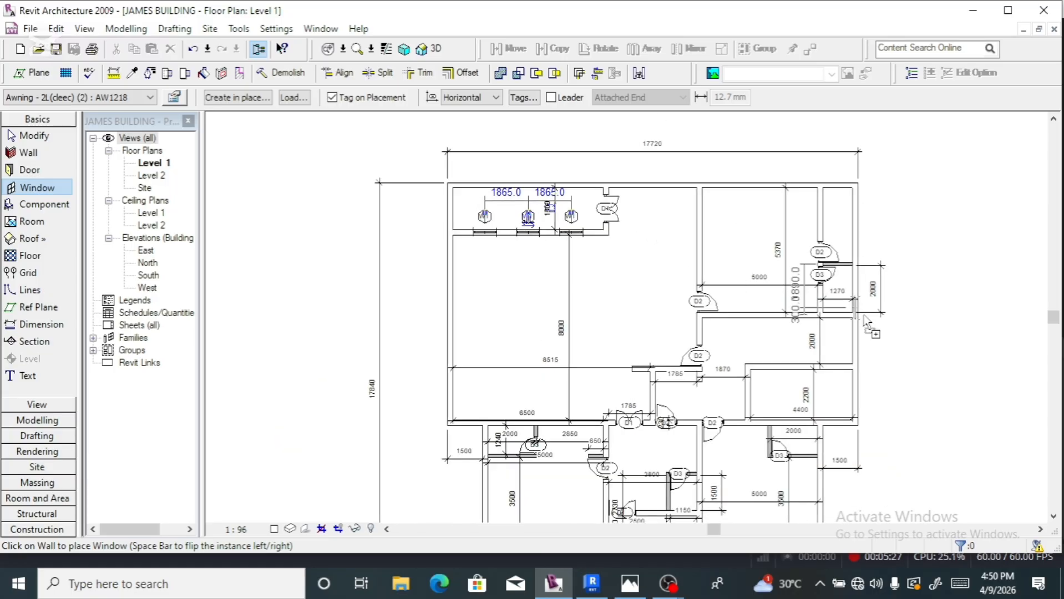
{"action": "scroll", "coordinate": [650, 280], "scroll_direction": "down", "scroll_amount": 2}
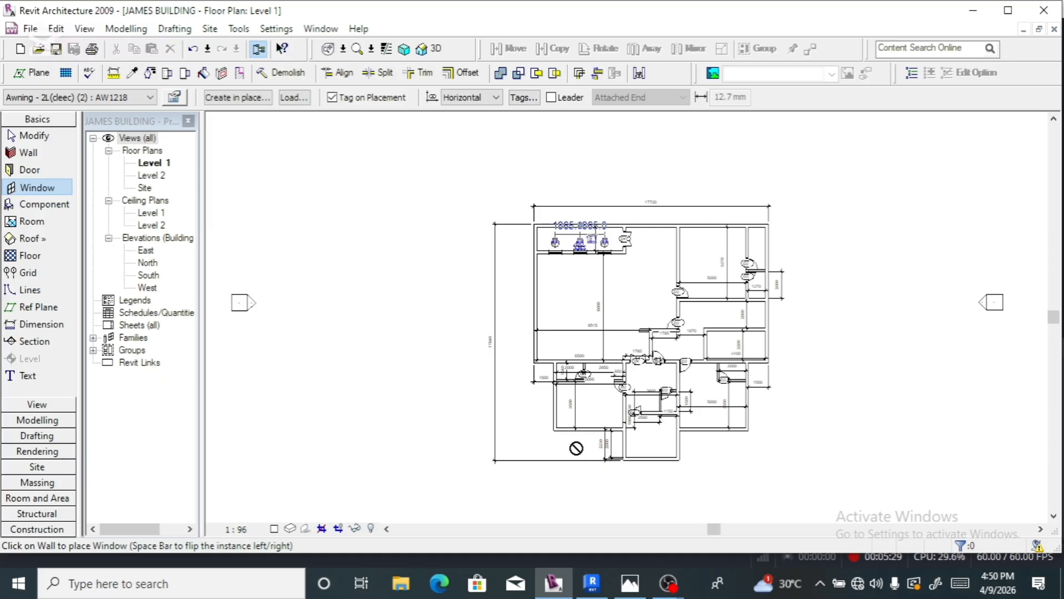
- Place W1 windows in the lower-left room's left wall and two in its bottom wall
{"action": "scroll", "coordinate": [576, 448], "scroll_direction": "up", "scroll_amount": 3}
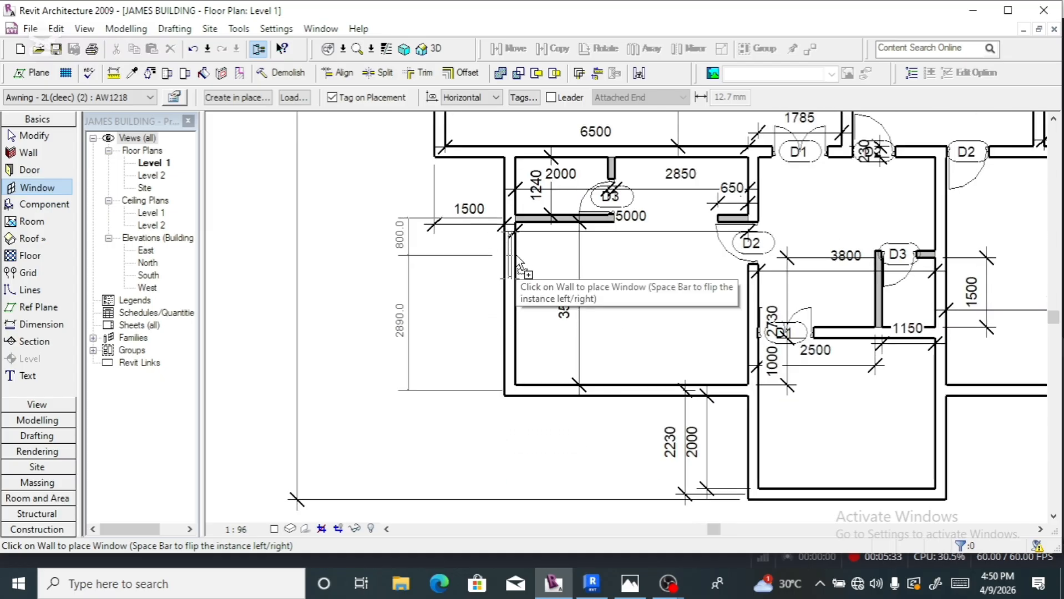
{"action": "left_click", "coordinate": [512, 349]}
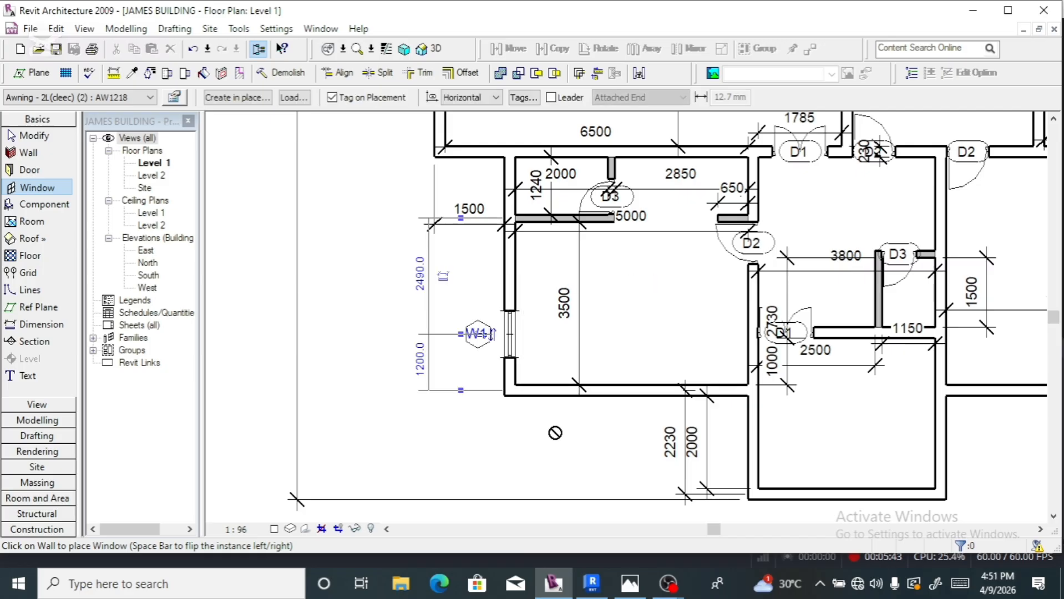
{"action": "left_click", "coordinate": [566, 398]}
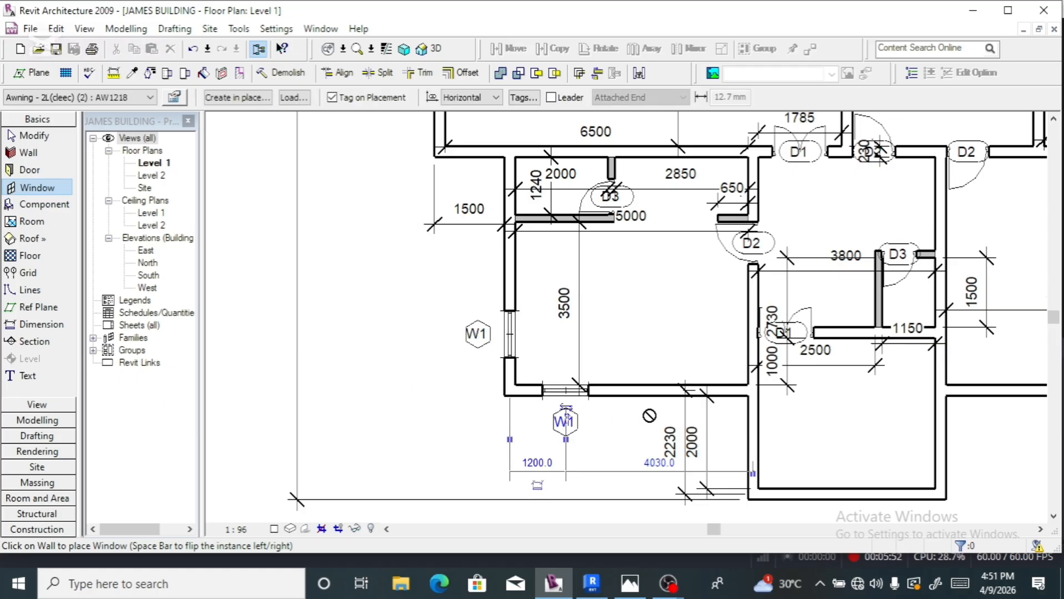
{"action": "left_click", "coordinate": [698, 392]}
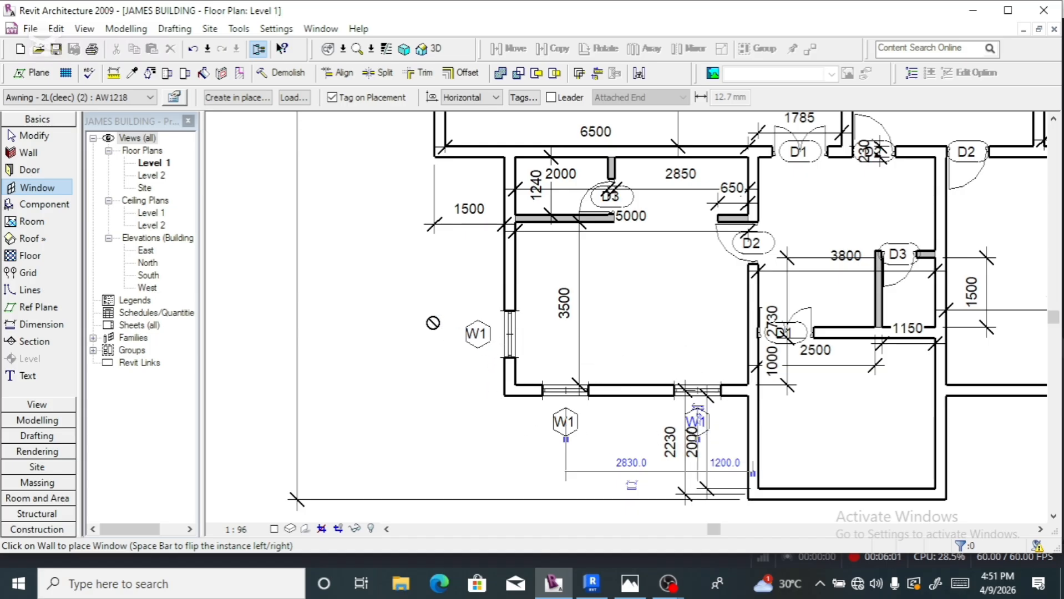
{"action": "scroll", "coordinate": [434, 321], "scroll_direction": "down", "scroll_amount": 2}
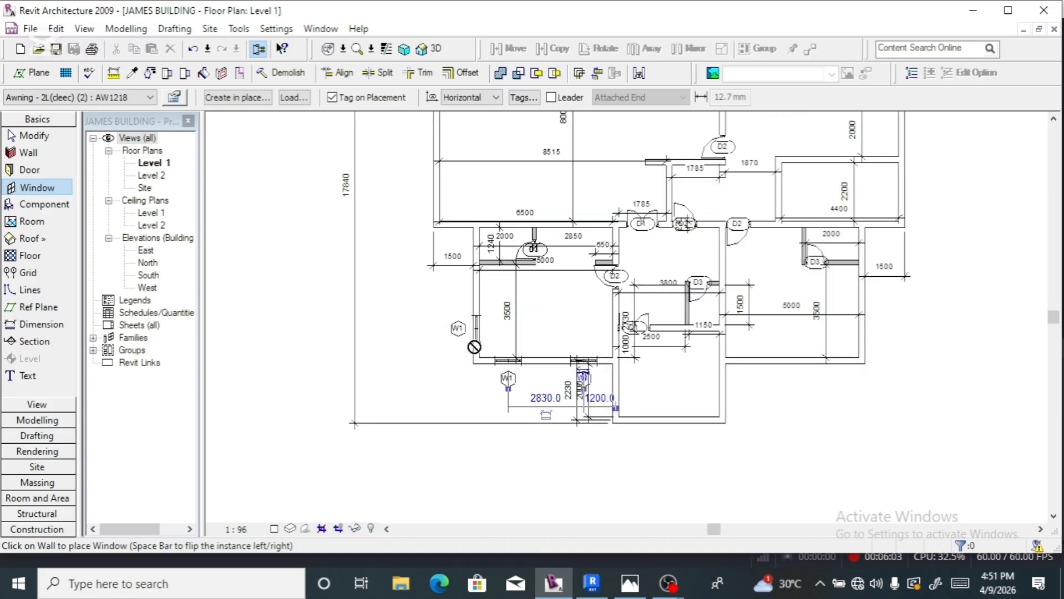
{"action": "left_click", "coordinate": [483, 293]}
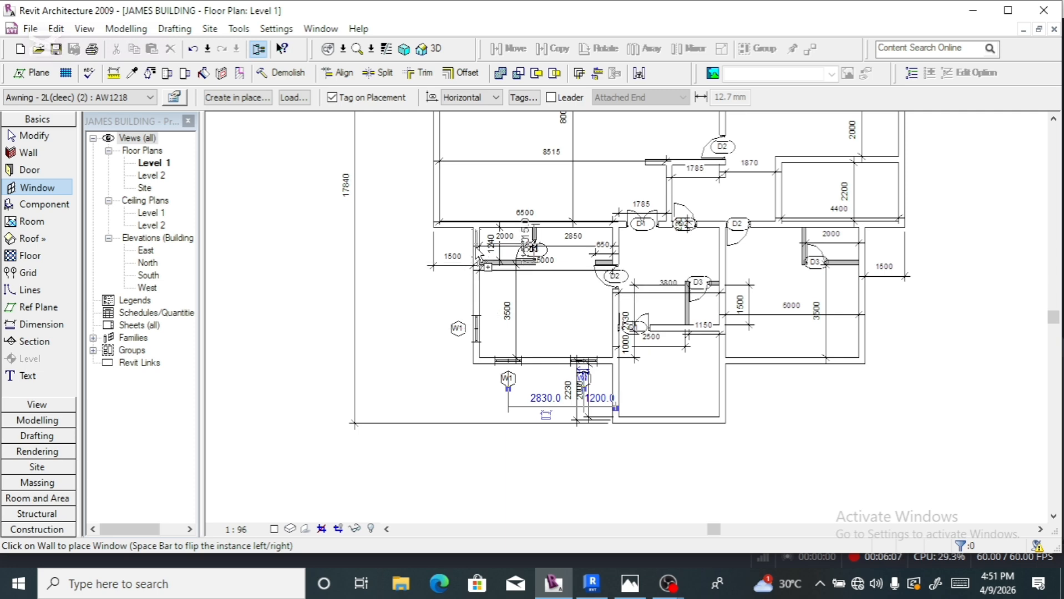
{"action": "left_click", "coordinate": [585, 388]}
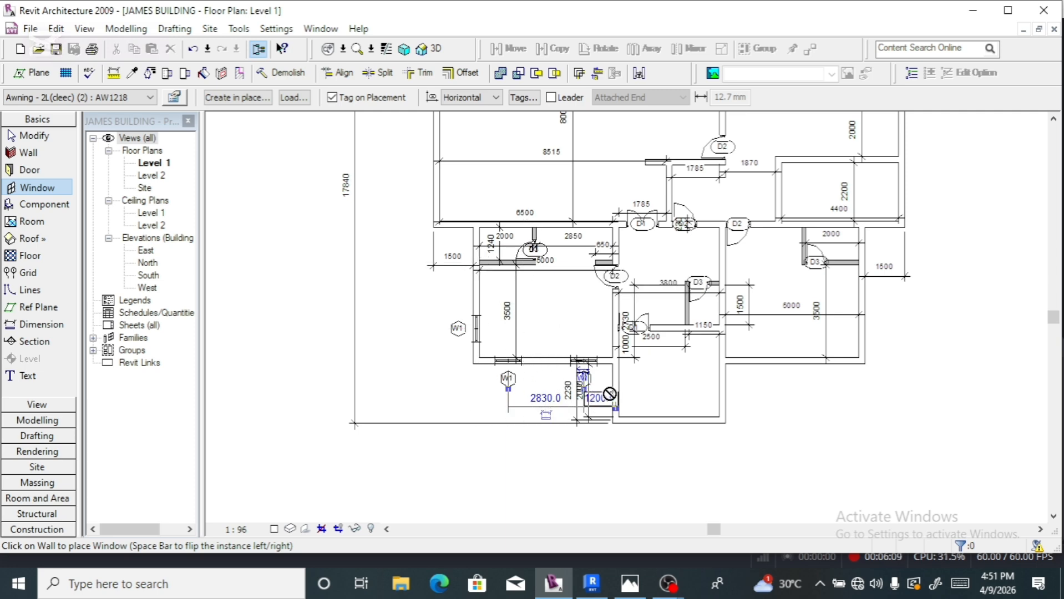
{"action": "scroll", "coordinate": [754, 364], "scroll_direction": "up", "scroll_amount": 3}
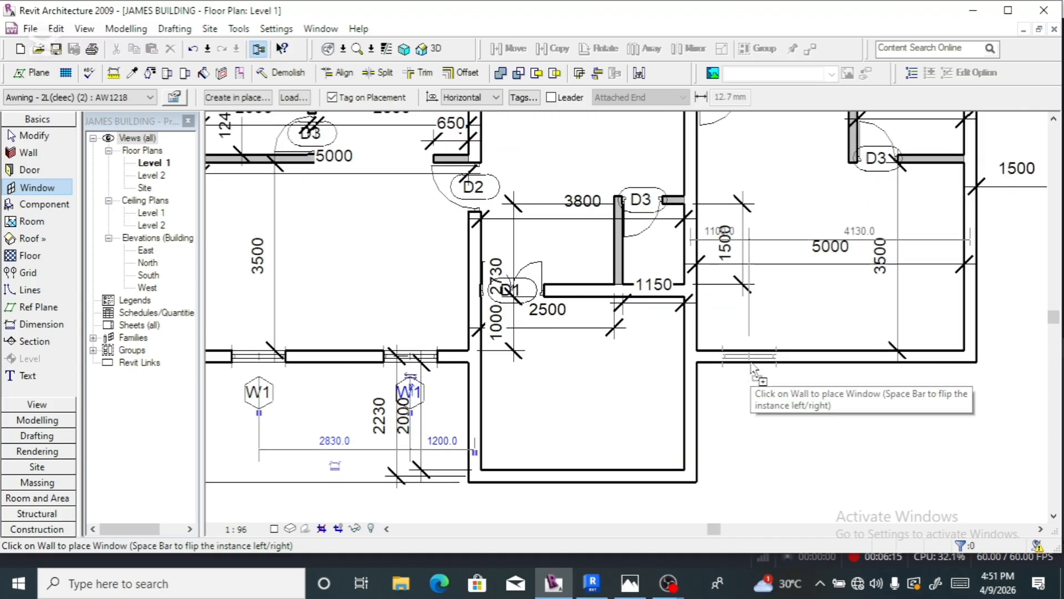
- Add W1 windows to the lower-right room's bottom and right walls and beside door D1
{"action": "left_click", "coordinate": [755, 366]}
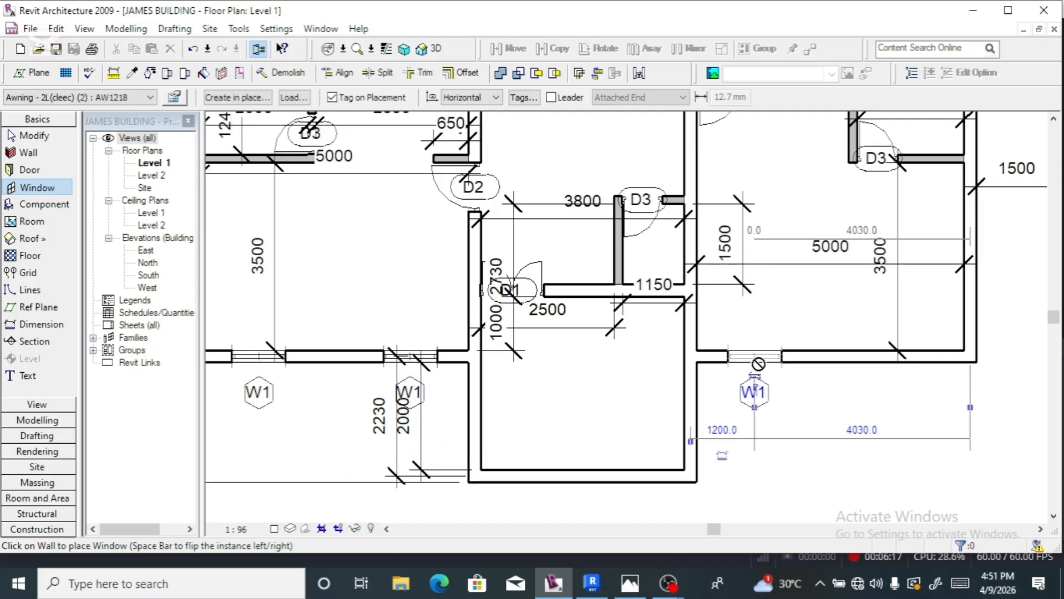
{"action": "left_click", "coordinate": [907, 370]}
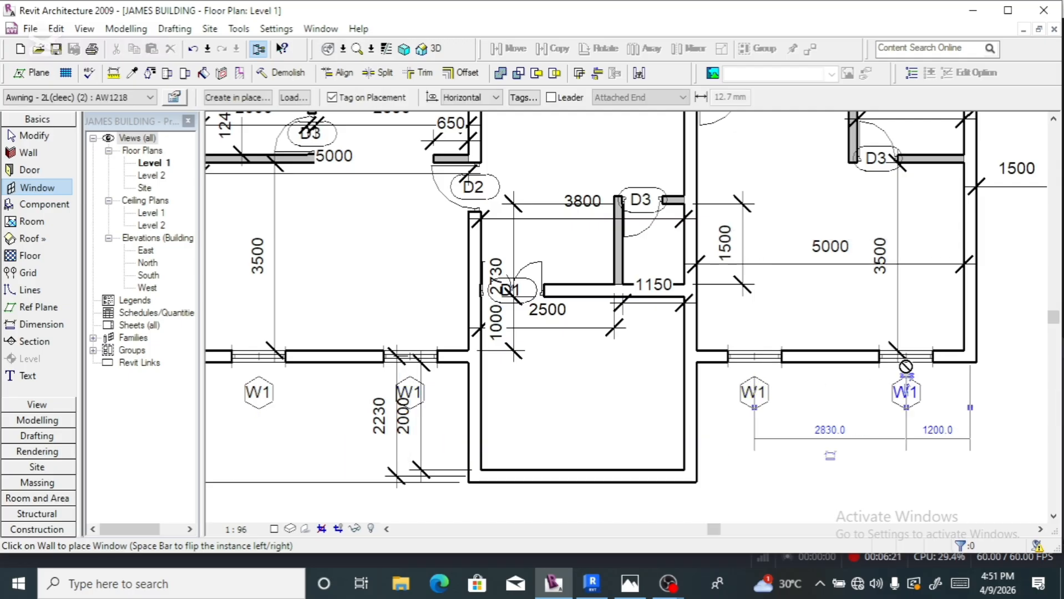
{"action": "left_click", "coordinate": [974, 298]}
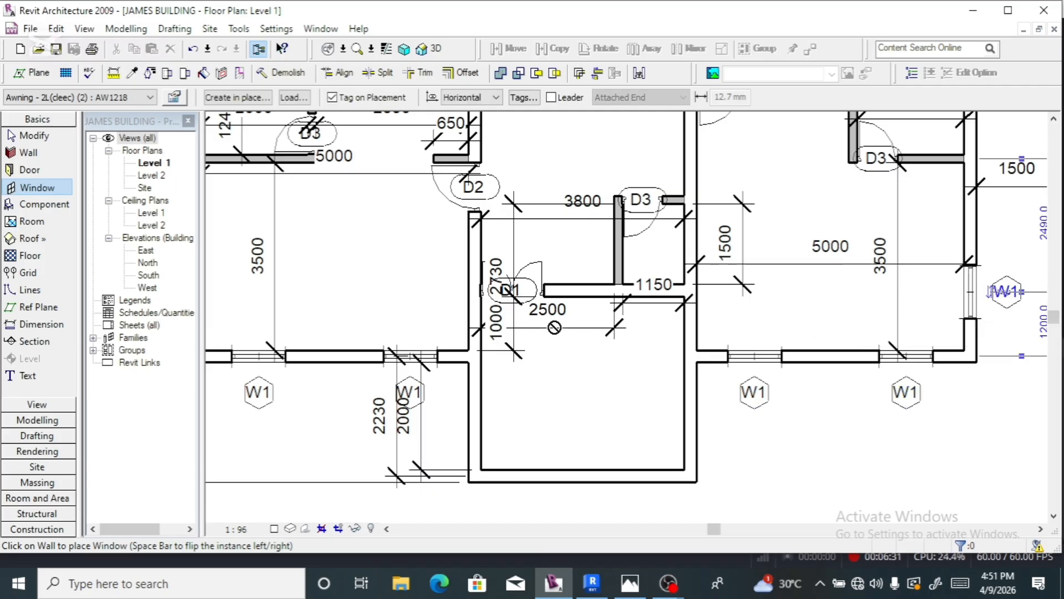
{"action": "left_click", "coordinate": [590, 297]}
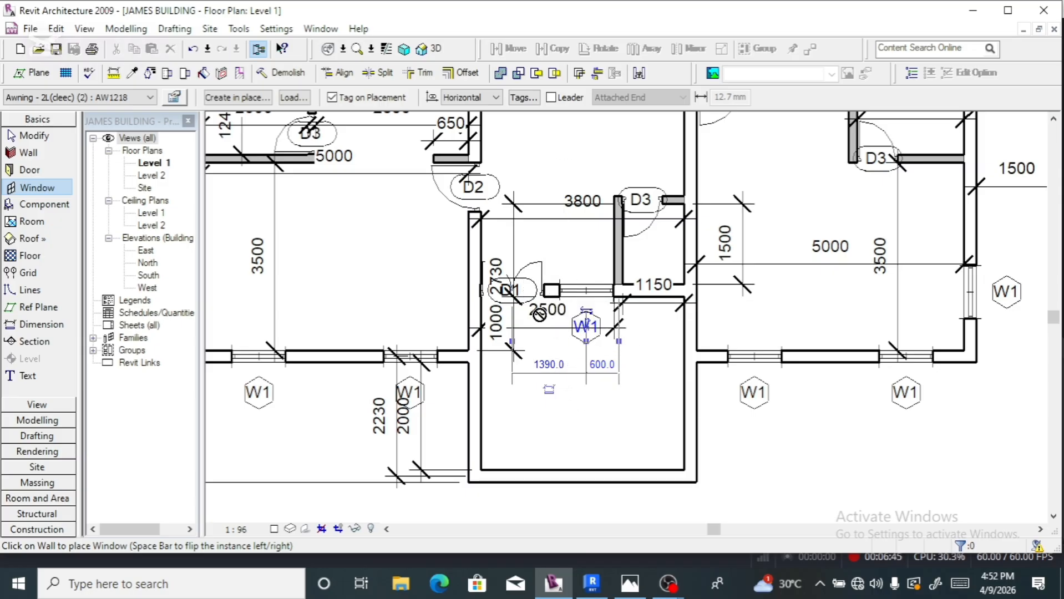
{"action": "scroll", "coordinate": [558, 379], "scroll_direction": "down", "scroll_amount": 3}
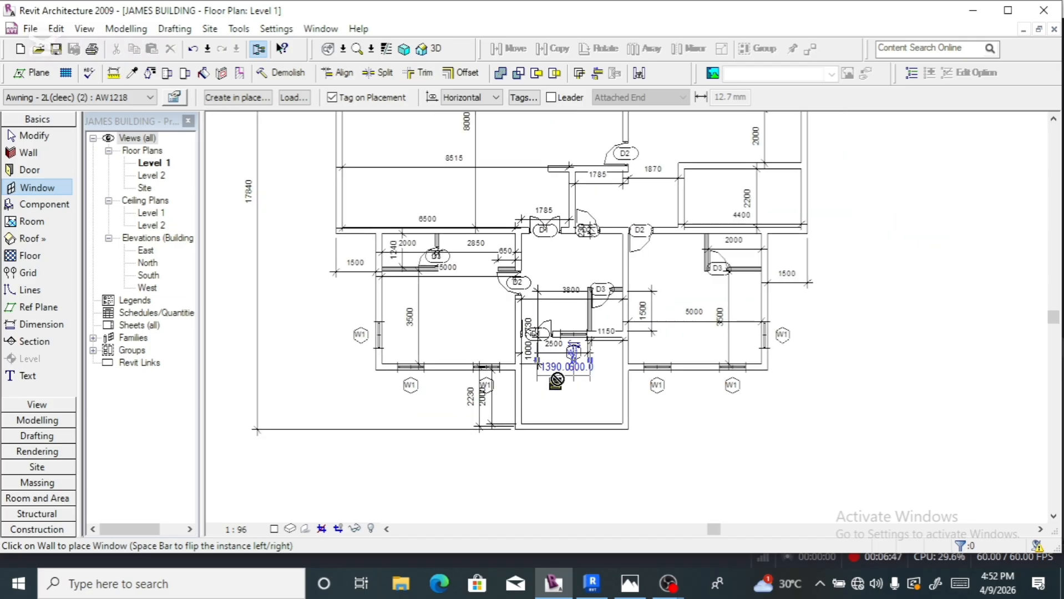
{"action": "scroll", "coordinate": [557, 379], "scroll_direction": "down", "scroll_amount": 1}
{"action": "scroll", "coordinate": [780, 220], "scroll_direction": "up", "scroll_amount": 3}
{"action": "scroll", "coordinate": [739, 390], "scroll_direction": "down", "scroll_amount": 1}
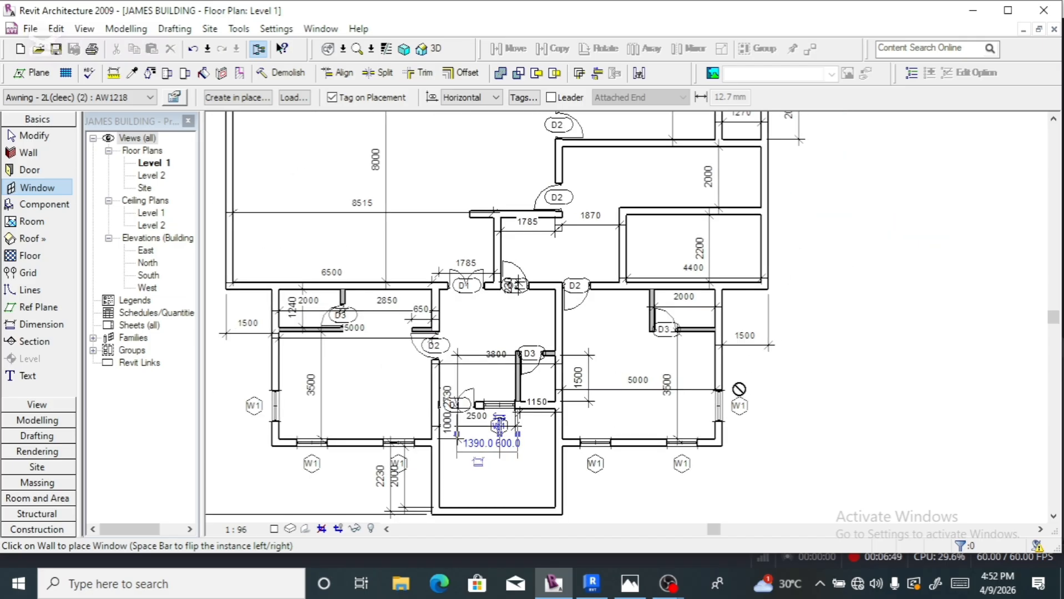
{"action": "scroll", "coordinate": [739, 389], "scroll_direction": "down", "scroll_amount": 2}
{"action": "scroll", "coordinate": [771, 236], "scroll_direction": "up", "scroll_amount": 2}
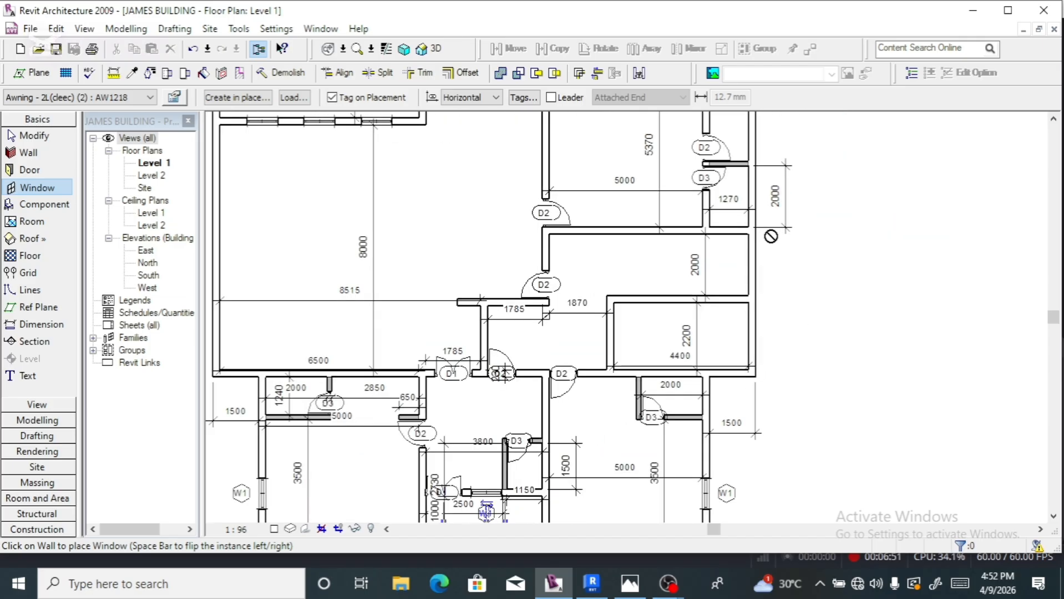
{"action": "scroll", "coordinate": [771, 237], "scroll_direction": "up", "scroll_amount": 2}
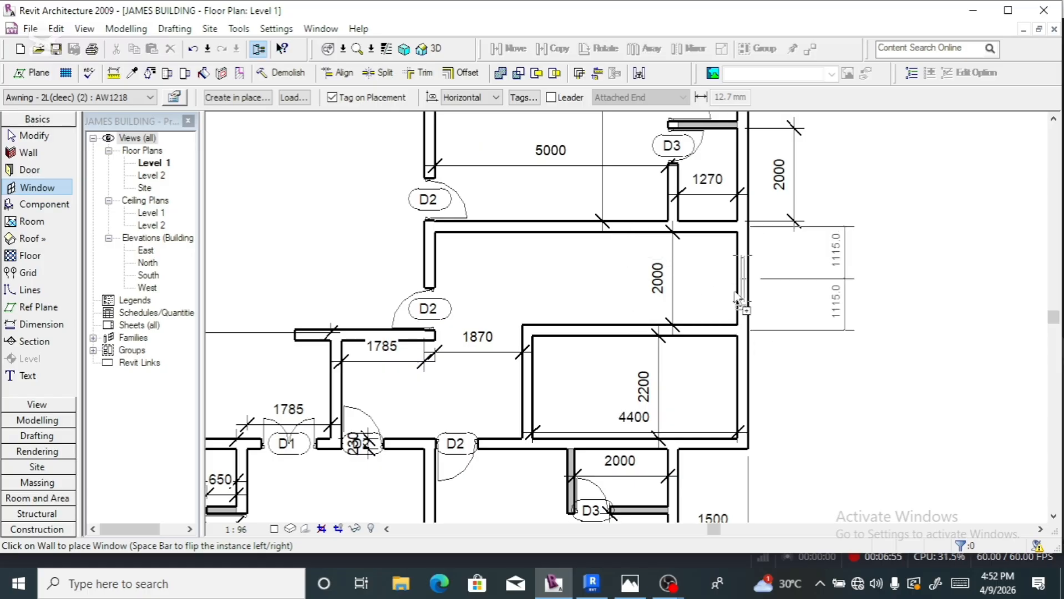
{"action": "scroll", "coordinate": [735, 383], "scroll_direction": "down", "scroll_amount": 1}
{"action": "scroll", "coordinate": [732, 376], "scroll_direction": "down", "scroll_amount": 2}
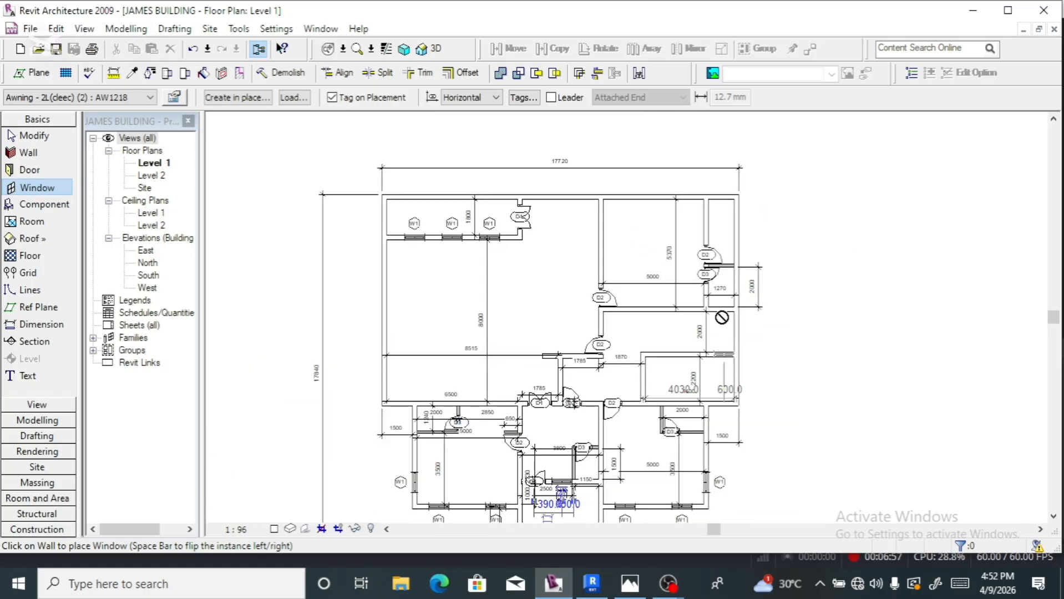
{"action": "scroll", "coordinate": [743, 231], "scroll_direction": "up", "scroll_amount": 3}
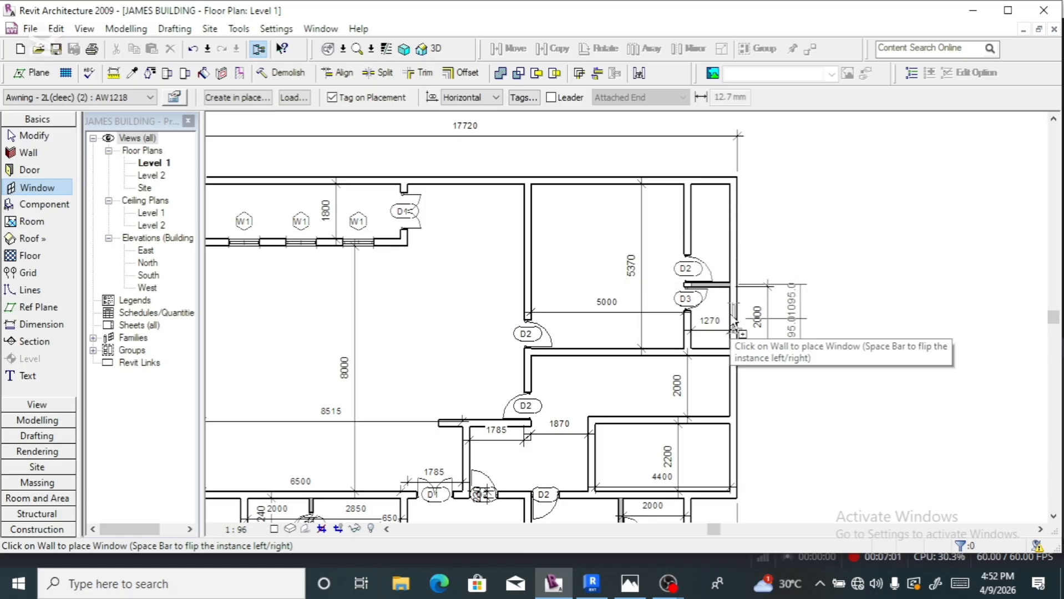
{"action": "scroll", "coordinate": [735, 308], "scroll_direction": "down", "scroll_amount": 2}
{"action": "scroll", "coordinate": [672, 361], "scroll_direction": "down", "scroll_amount": 1}
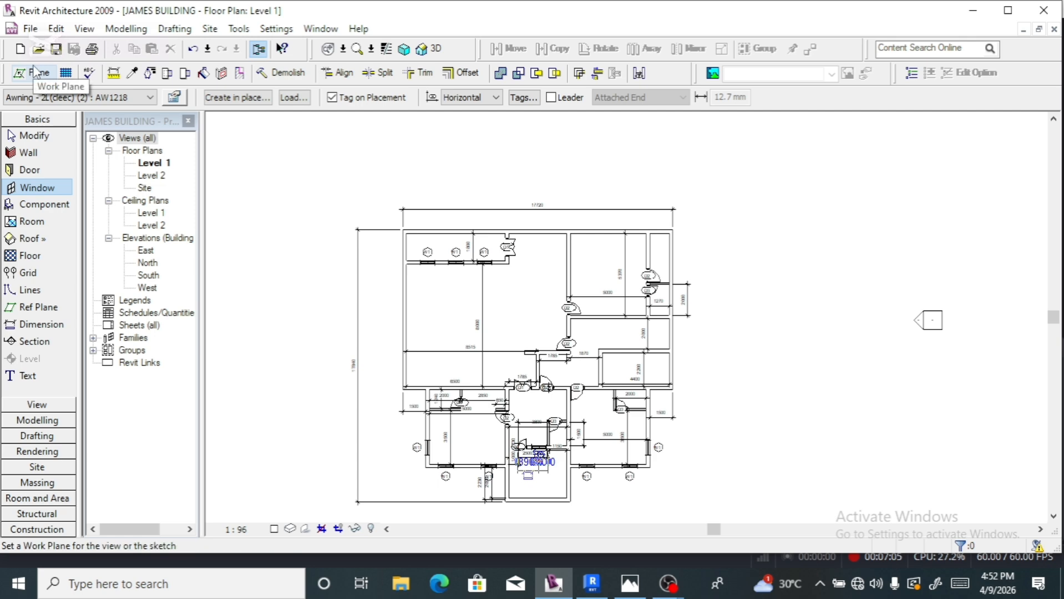
- Place three Awning AW1218 2 windows: two in the top wall, one in the right vertical wall
{"action": "left_click", "coordinate": [150, 97]}
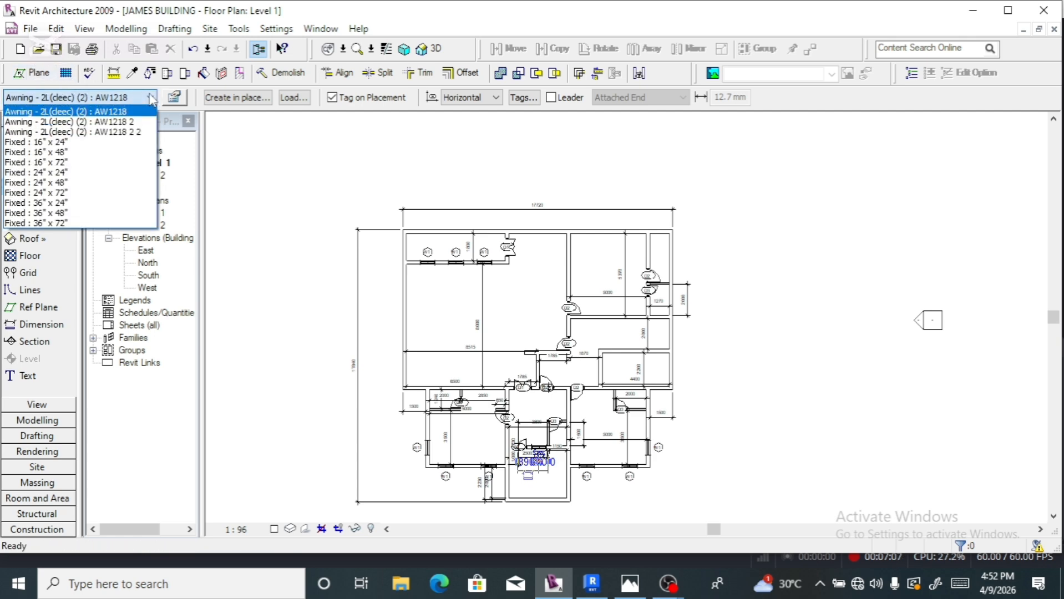
{"action": "left_click", "coordinate": [142, 123]}
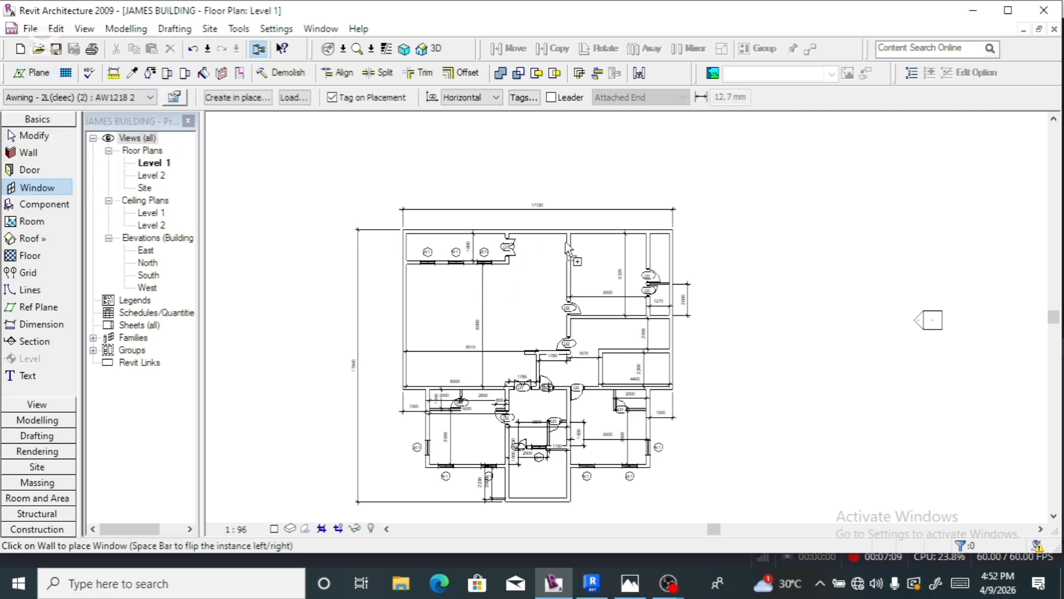
{"action": "scroll", "coordinate": [565, 242], "scroll_direction": "up", "scroll_amount": 3}
{"action": "scroll", "coordinate": [585, 223], "scroll_direction": "up", "scroll_amount": 2}
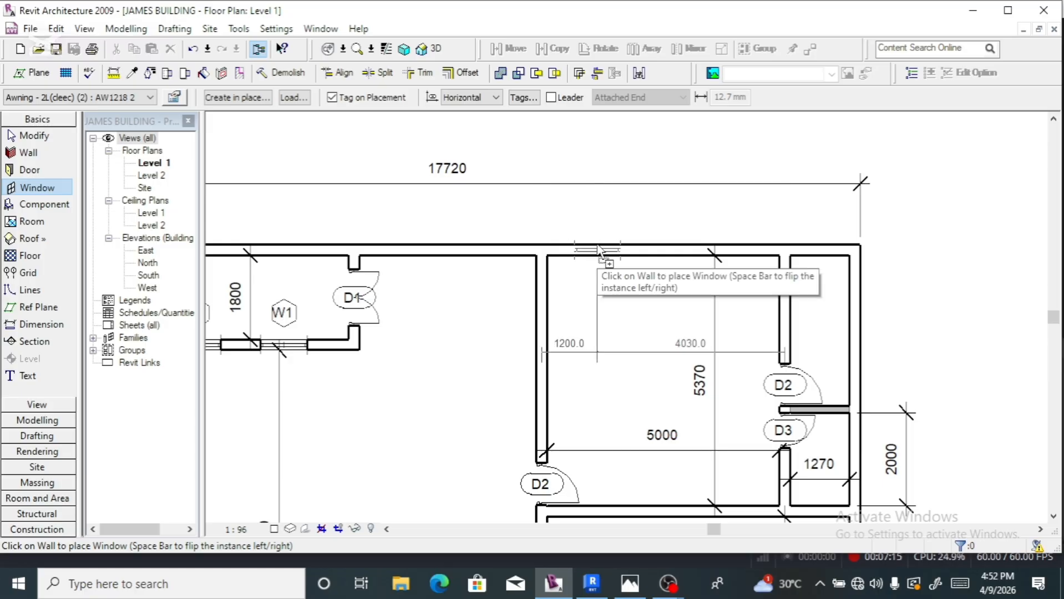
{"action": "left_click", "coordinate": [598, 250]}
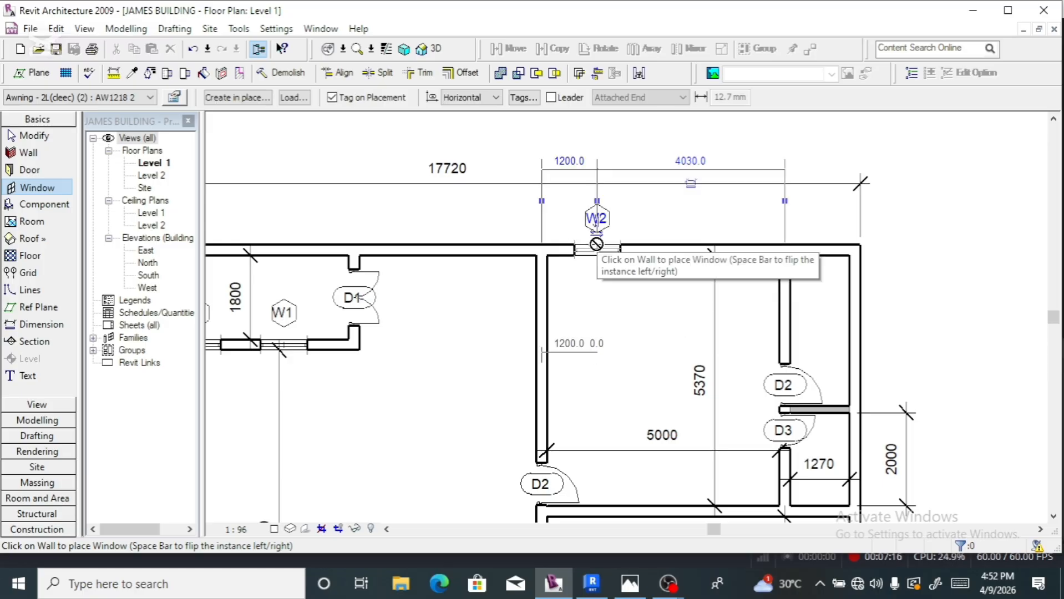
{"action": "left_click", "coordinate": [730, 249]}
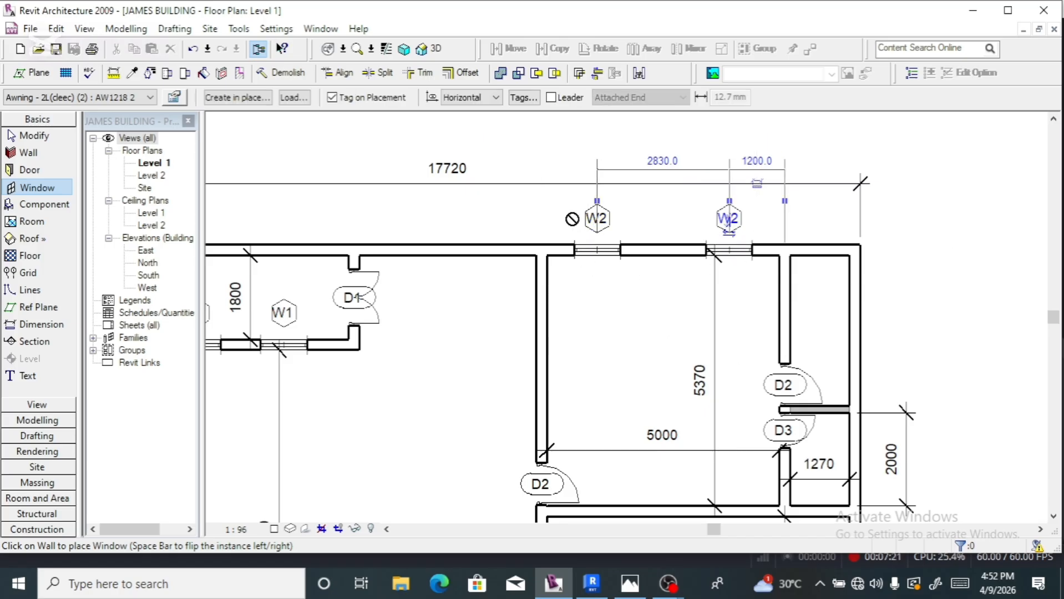
{"action": "scroll", "coordinate": [591, 251], "scroll_direction": "down", "scroll_amount": 2}
{"action": "scroll", "coordinate": [747, 276], "scroll_direction": "up", "scroll_amount": 2}
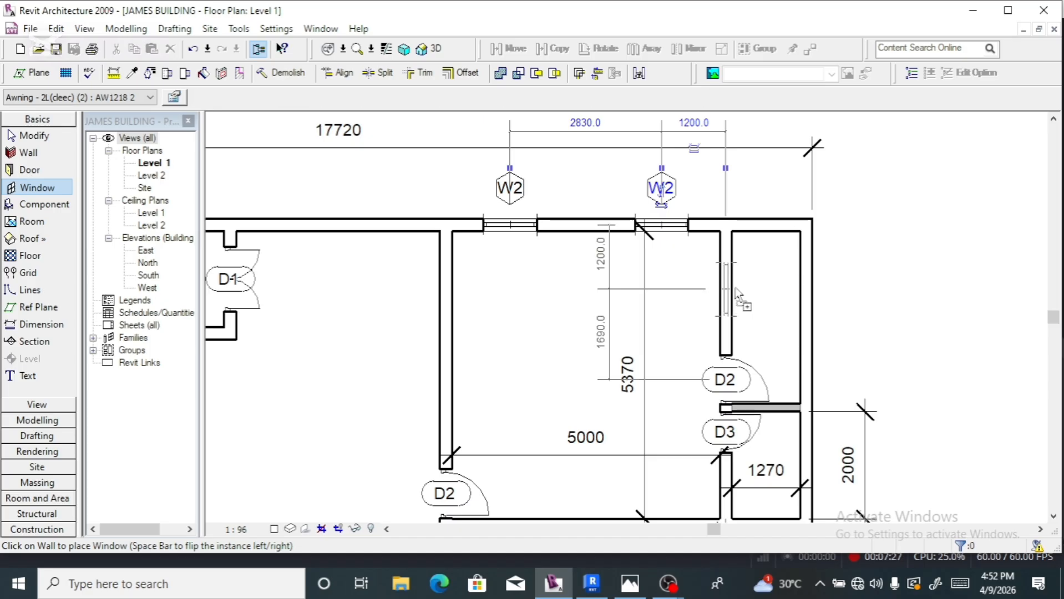
{"action": "left_click", "coordinate": [736, 293]}
{"action": "scroll", "coordinate": [589, 232], "scroll_direction": "down", "scroll_amount": 1}
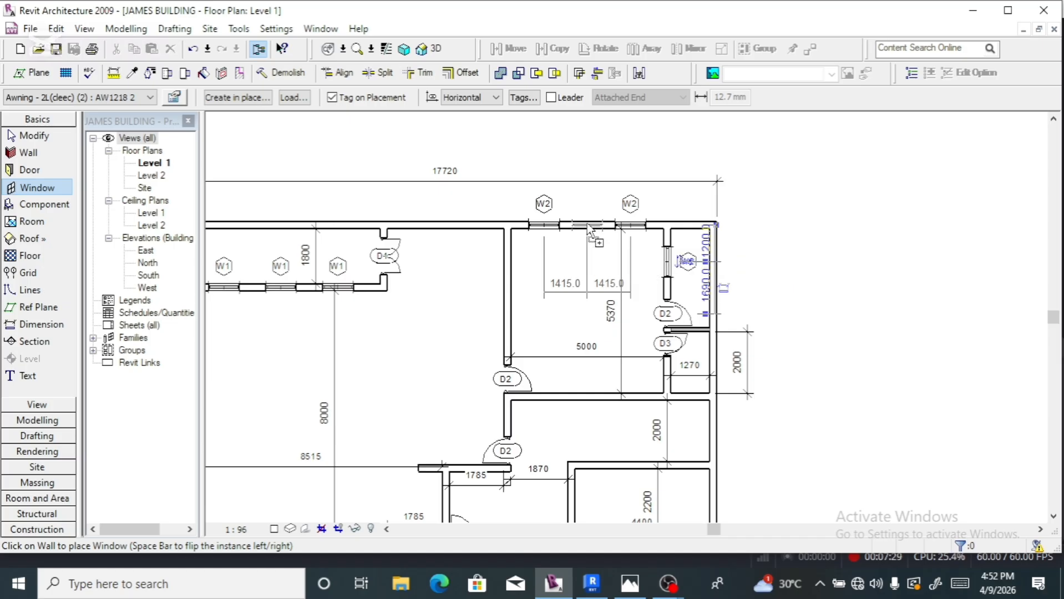
{"action": "scroll", "coordinate": [588, 228], "scroll_direction": "down", "scroll_amount": 1}
{"action": "scroll", "coordinate": [589, 228], "scroll_direction": "down", "scroll_amount": 2}
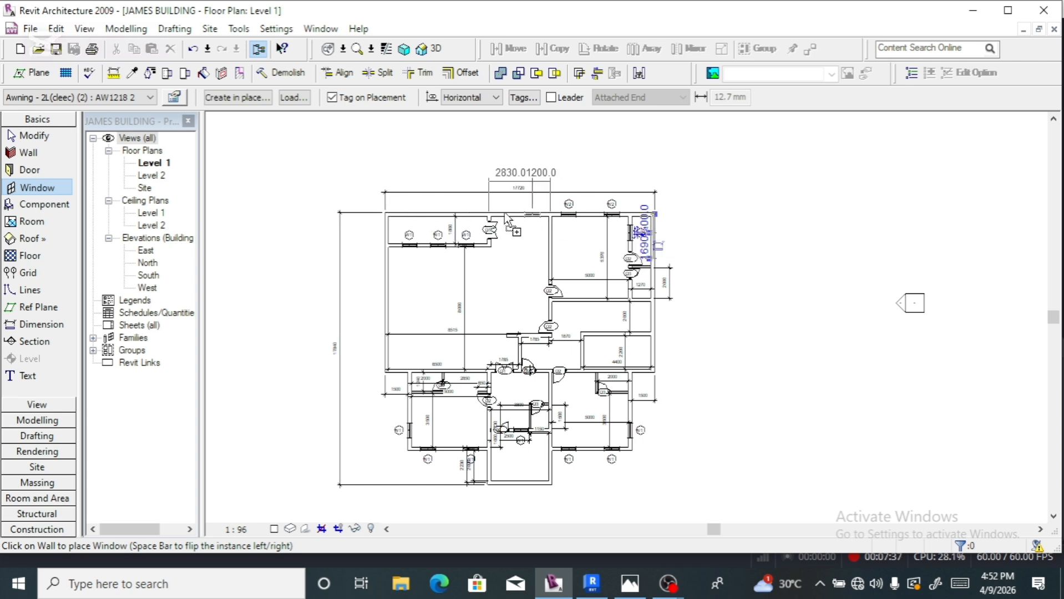
- Select the Awning AW1218 2 2 window type and zoom into the plan
{"action": "left_click", "coordinate": [150, 97]}
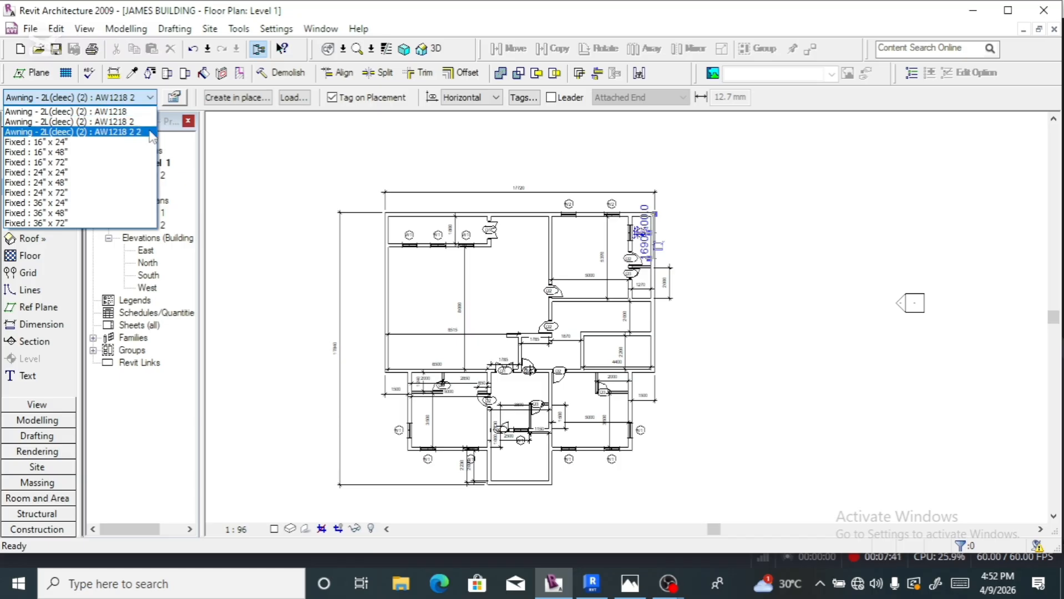
{"action": "left_click", "coordinate": [150, 133]}
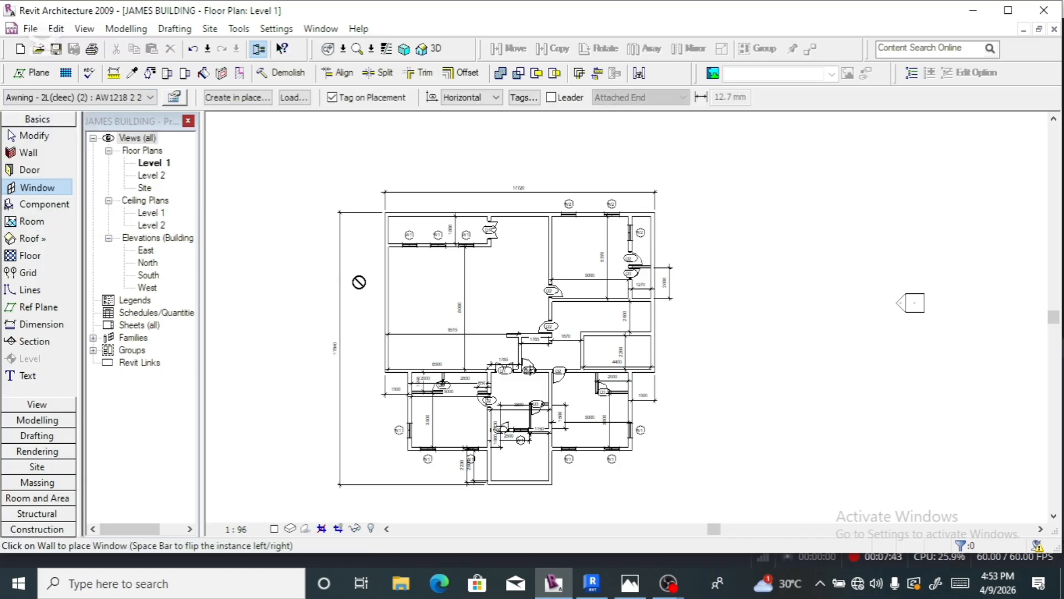
{"action": "scroll", "coordinate": [419, 433], "scroll_direction": "up", "scroll_amount": 5}
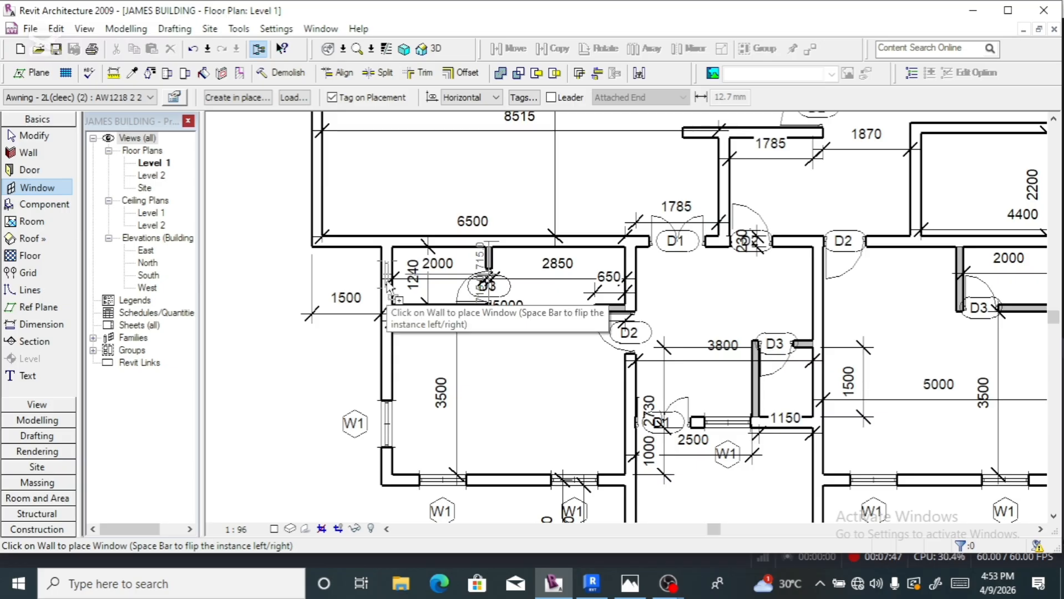
{"action": "scroll", "coordinate": [387, 286], "scroll_direction": "up", "scroll_amount": 2}
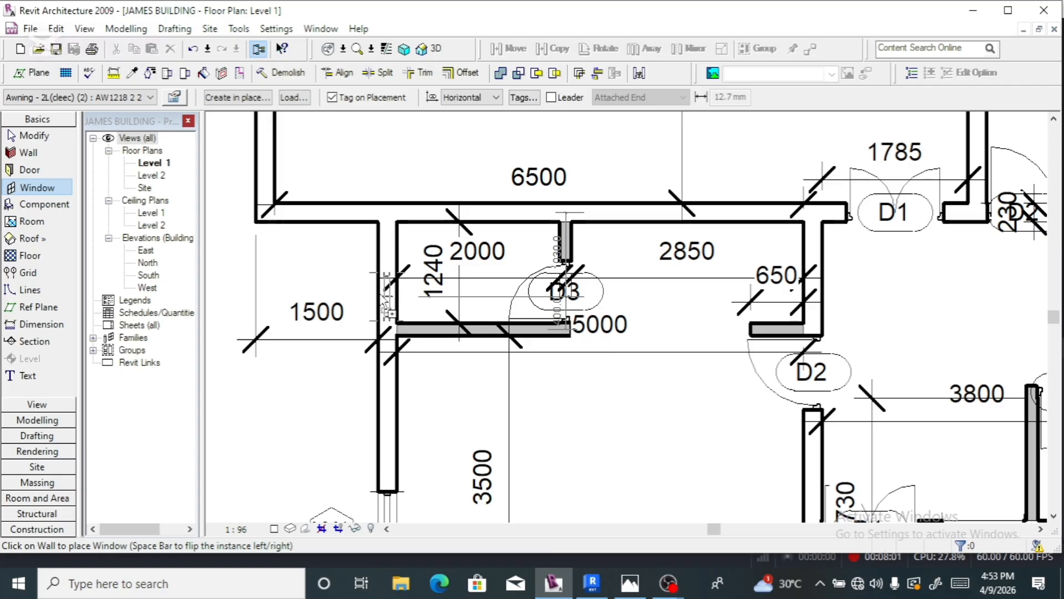
- Place W3 windows in the left exterior wall and beside the 1500 dimension
{"action": "left_click", "coordinate": [386, 300]}
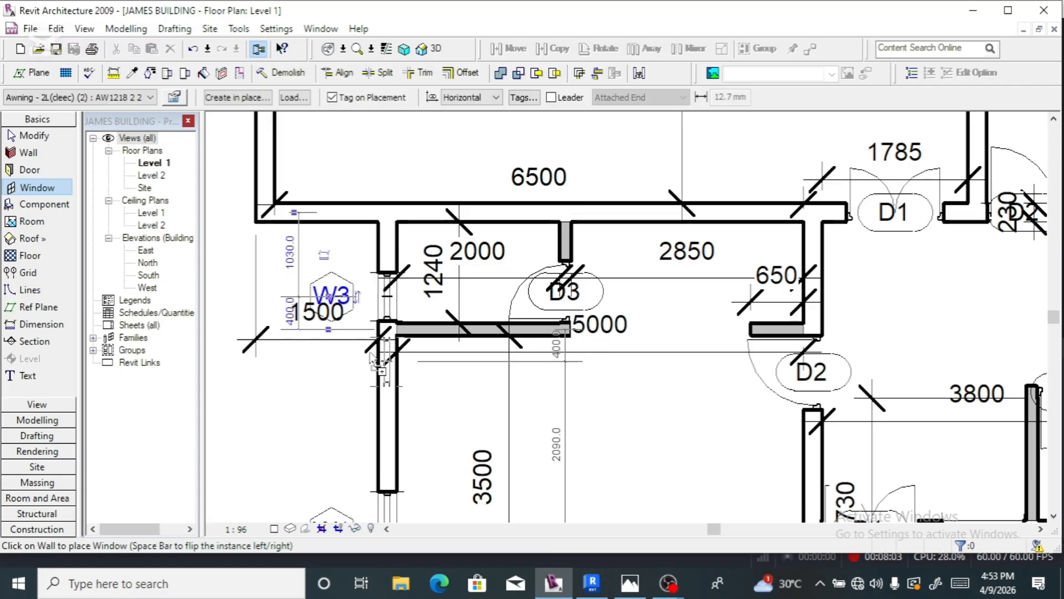
{"action": "scroll", "coordinate": [350, 333], "scroll_direction": "down", "scroll_amount": 5}
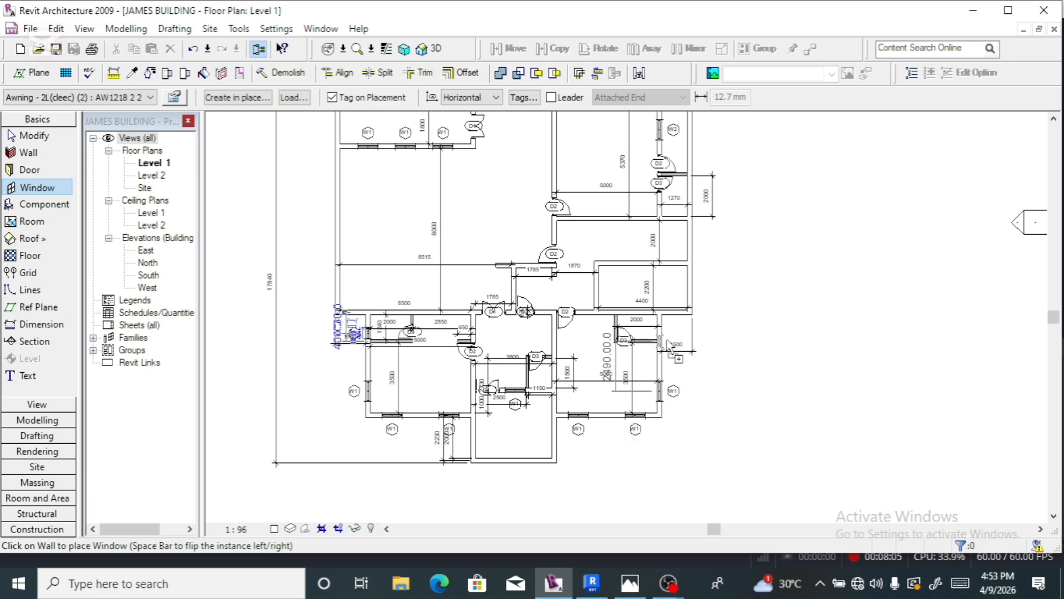
{"action": "scroll", "coordinate": [658, 336], "scroll_direction": "up", "scroll_amount": 5}
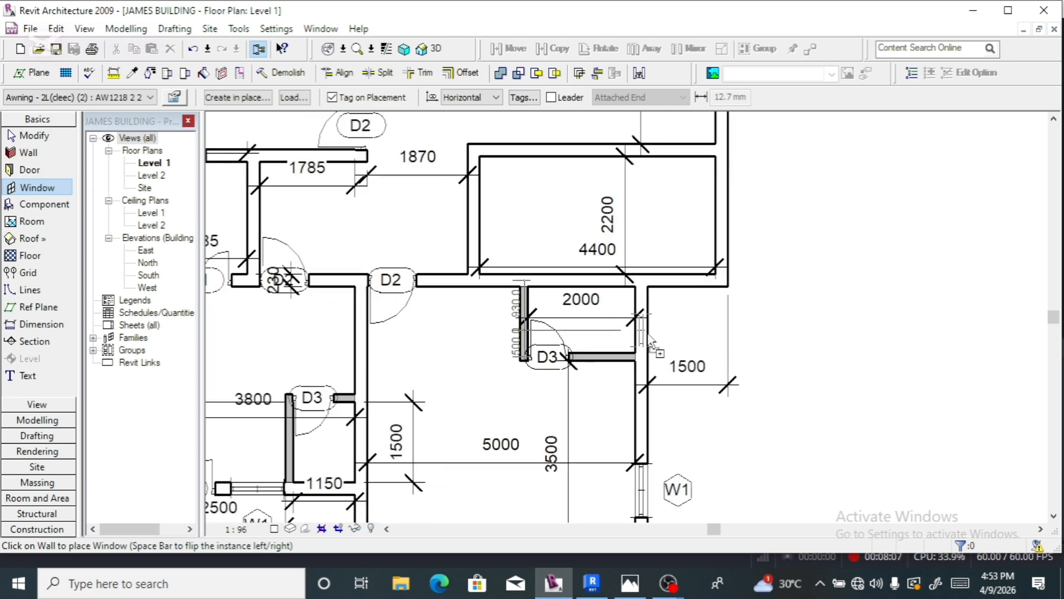
{"action": "left_click", "coordinate": [643, 336]}
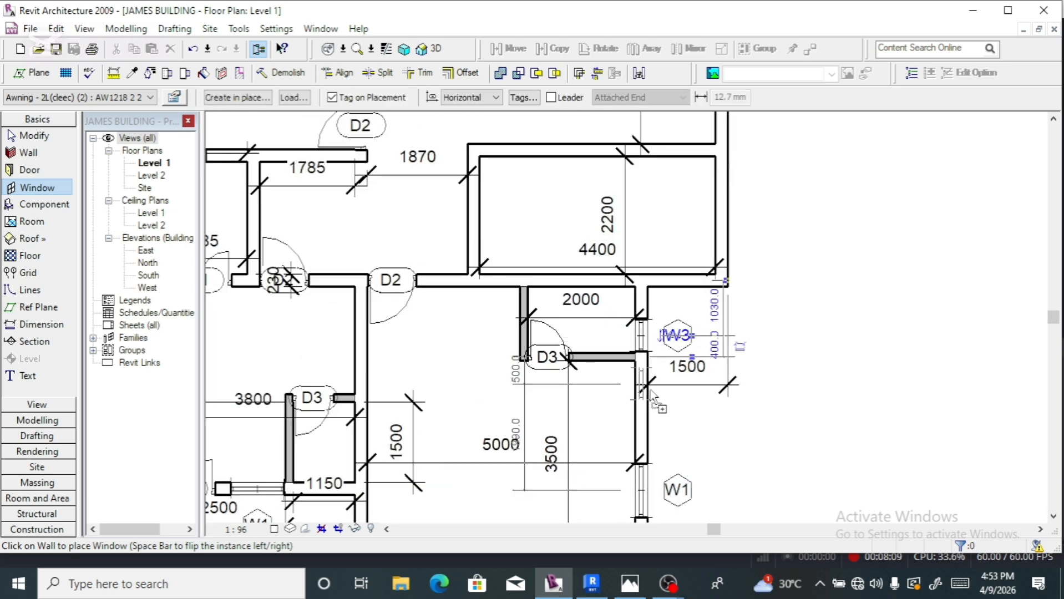
{"action": "scroll", "coordinate": [649, 395], "scroll_direction": "down", "scroll_amount": 5}
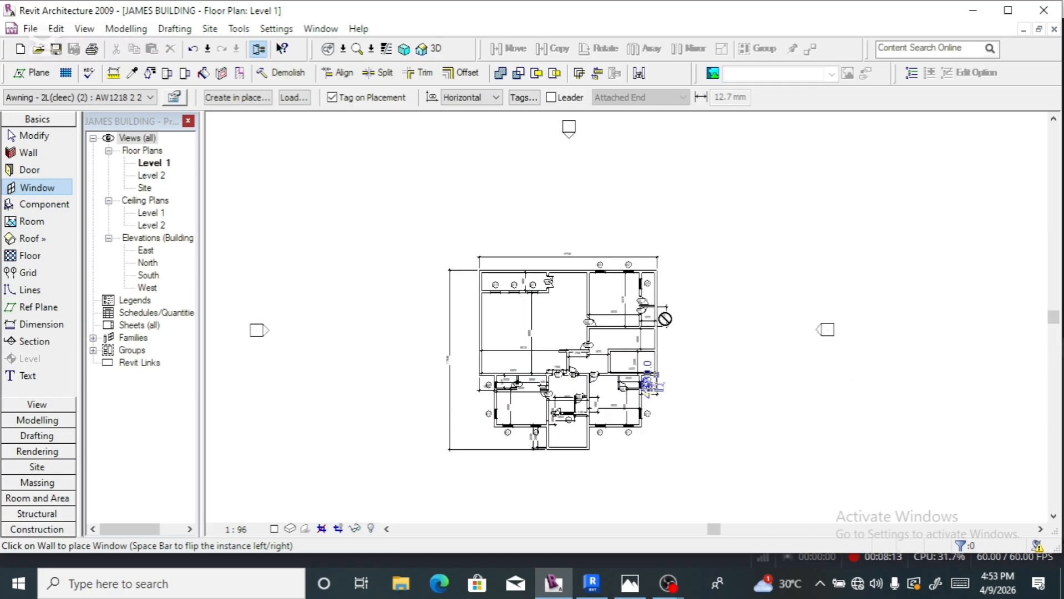
{"action": "scroll", "coordinate": [663, 319], "scroll_direction": "up", "scroll_amount": 2}
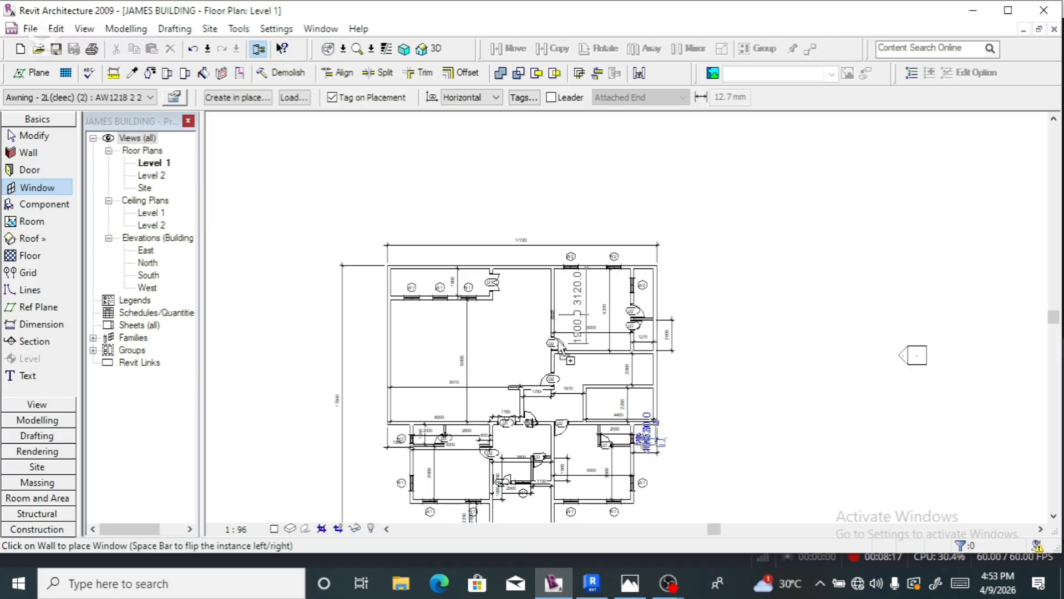
{"action": "scroll", "coordinate": [638, 336], "scroll_direction": "up", "scroll_amount": 4}
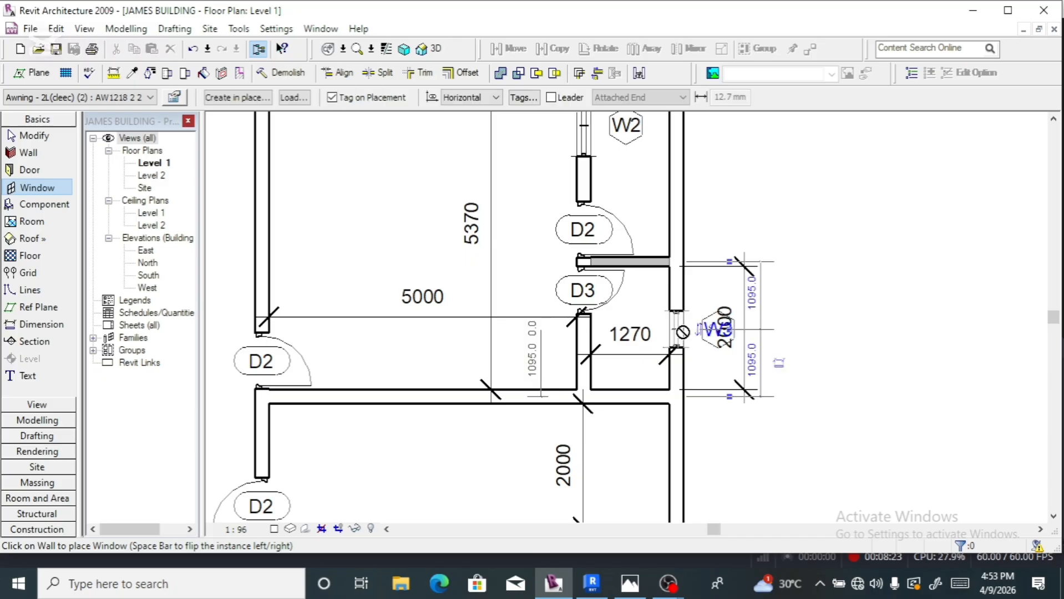
{"action": "scroll", "coordinate": [608, 314], "scroll_direction": "down", "scroll_amount": 3}
{"action": "scroll", "coordinate": [609, 315], "scroll_direction": "down", "scroll_amount": 4}
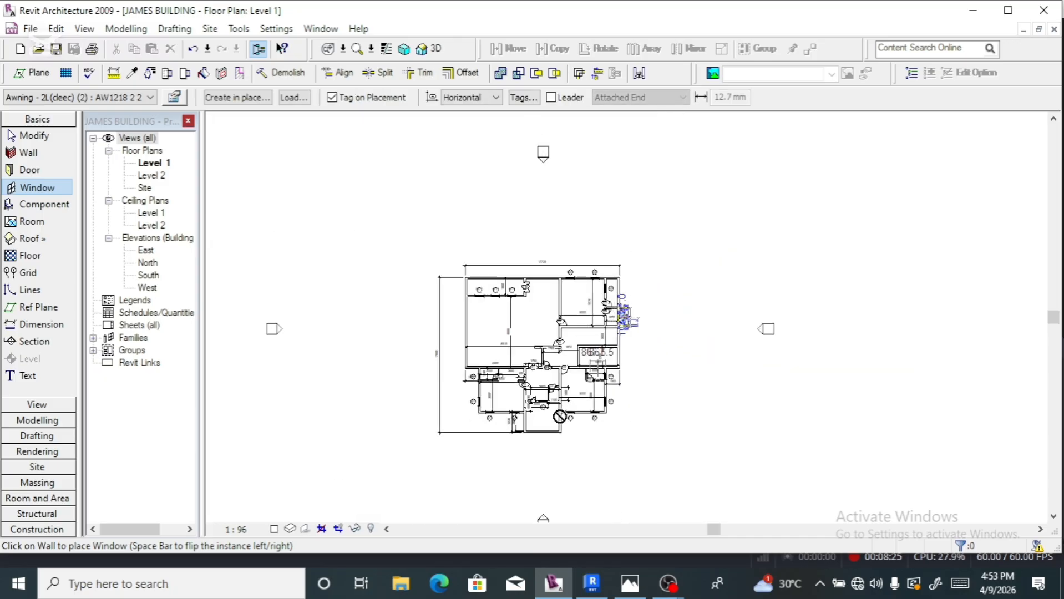
{"action": "scroll", "coordinate": [520, 407], "scroll_direction": "up", "scroll_amount": 2}
{"action": "scroll", "coordinate": [520, 407], "scroll_direction": "up", "scroll_amount": 2}
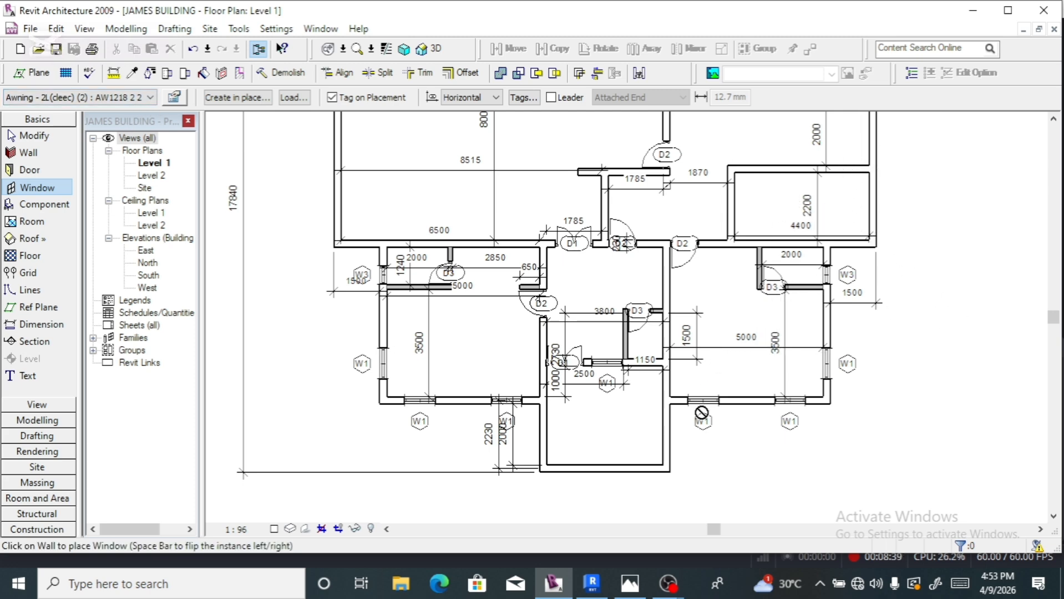
{"action": "scroll", "coordinate": [701, 413], "scroll_direction": "down", "scroll_amount": 2}
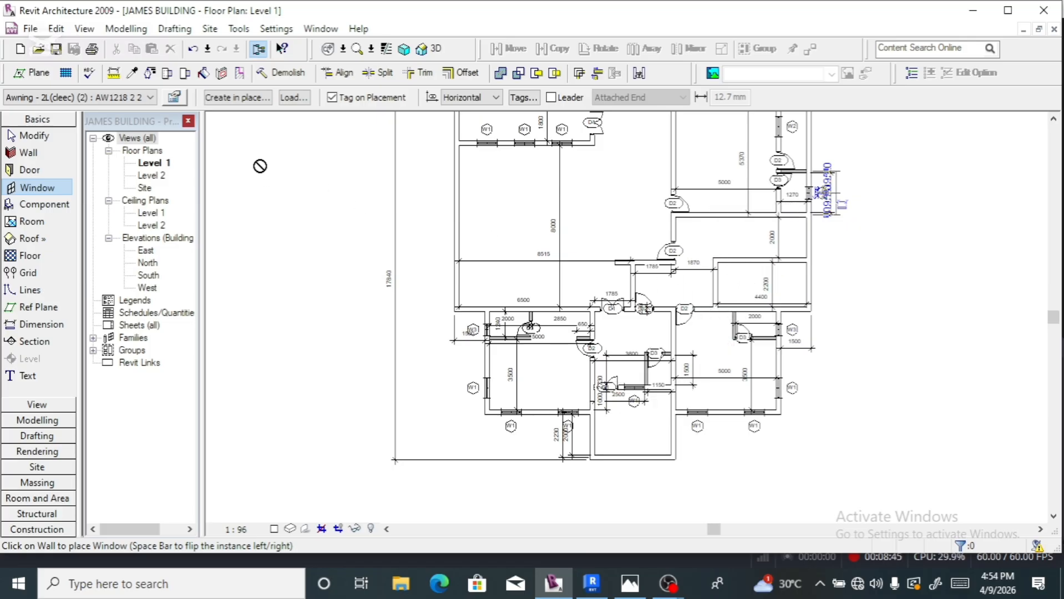
- In the Load Family dialog, look in LIBRARY 2, then go back and open LIBRARY 1
{"action": "left_click", "coordinate": [294, 98]}
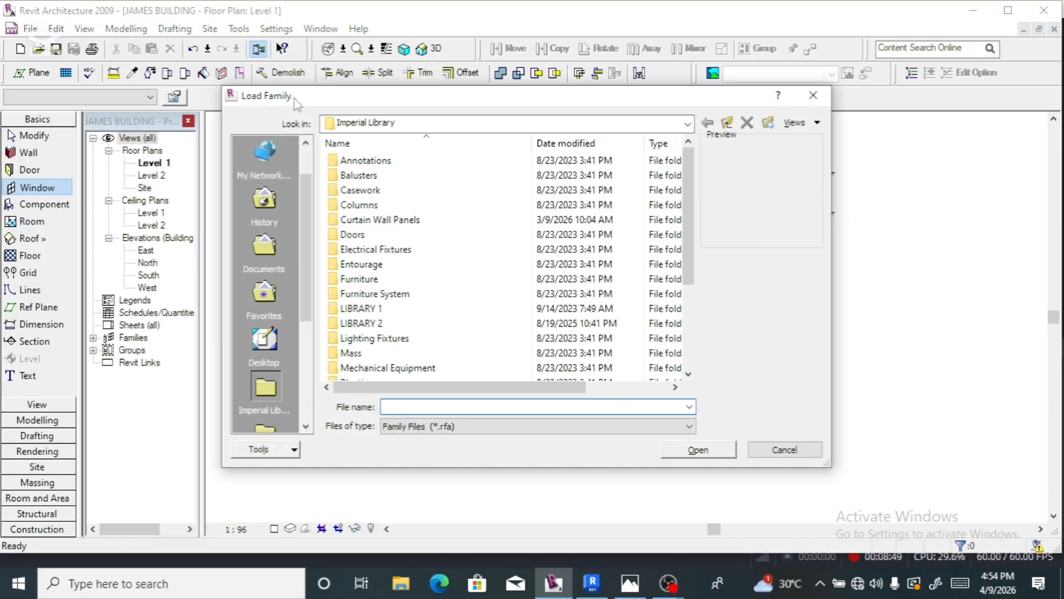
{"action": "left_click", "coordinate": [402, 325]}
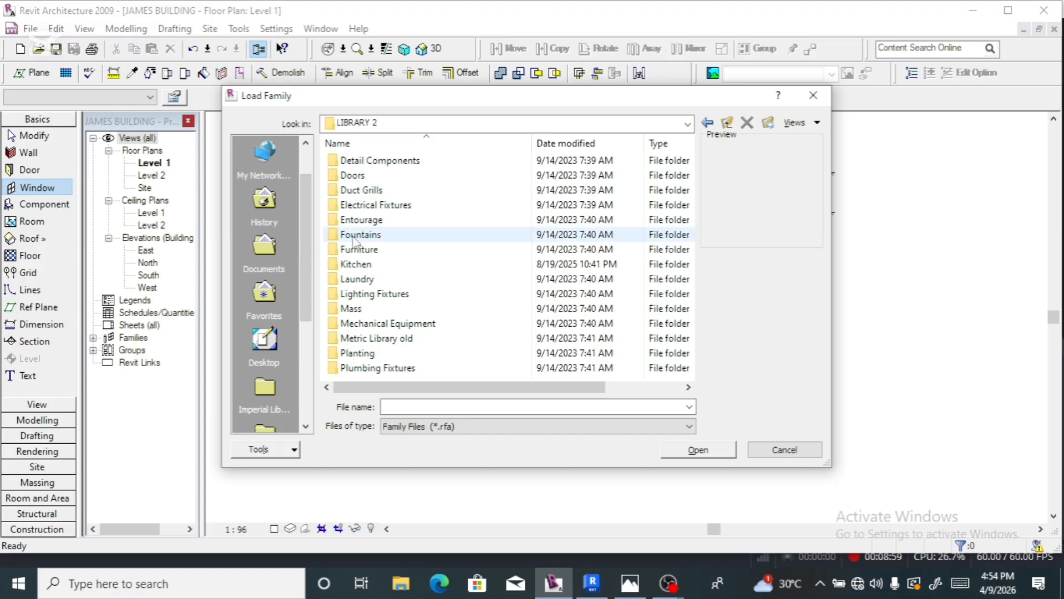
{"action": "scroll", "coordinate": [357, 267], "scroll_direction": "right", "scroll_amount": 1}
{"action": "scroll", "coordinate": [357, 267], "scroll_direction": "left", "scroll_amount": 1}
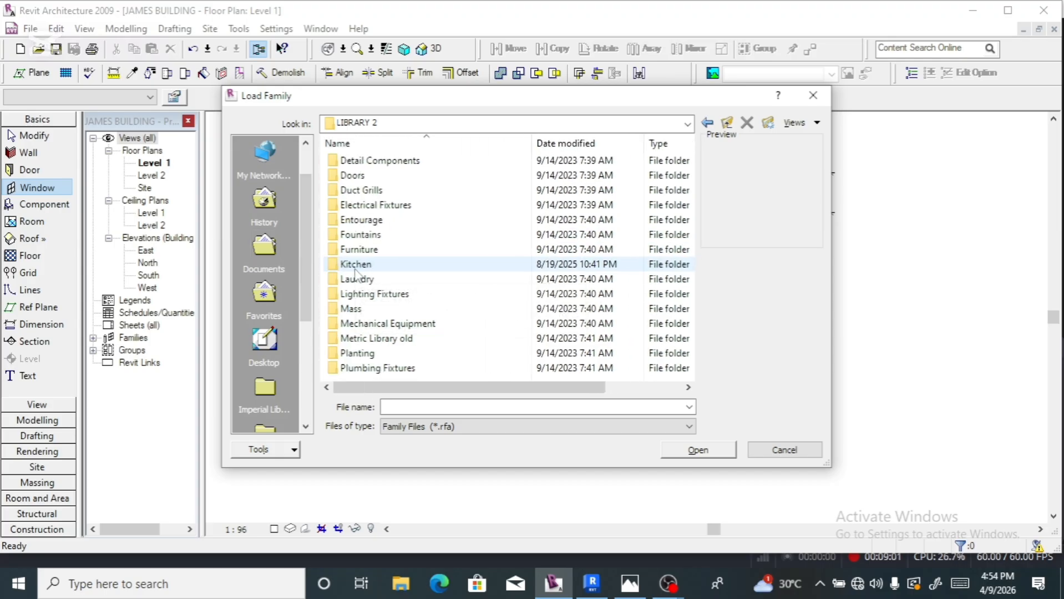
{"action": "left_click", "coordinate": [708, 123]}
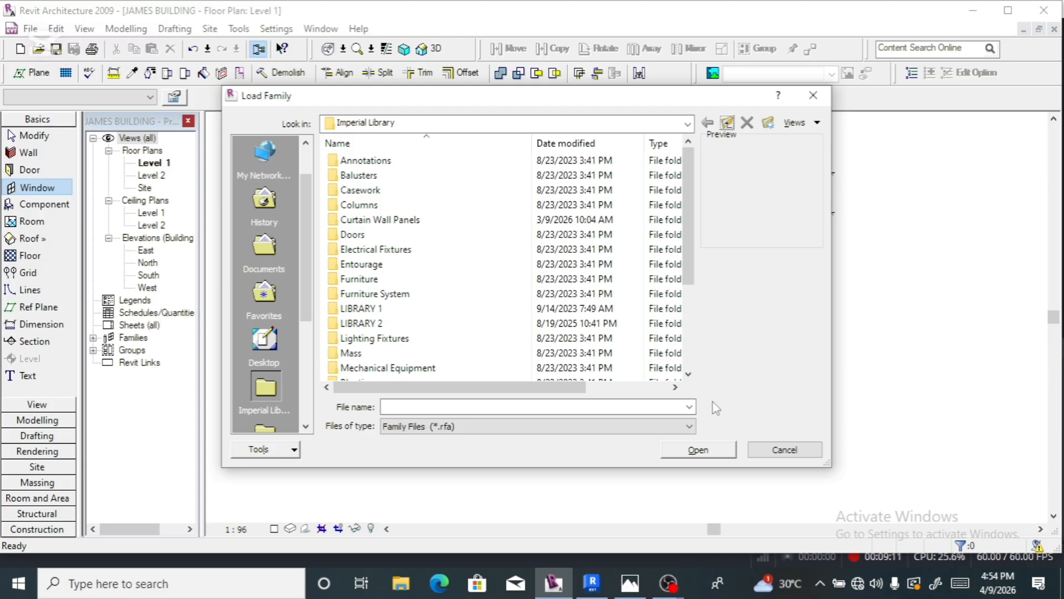
{"action": "left_click", "coordinate": [361, 309]}
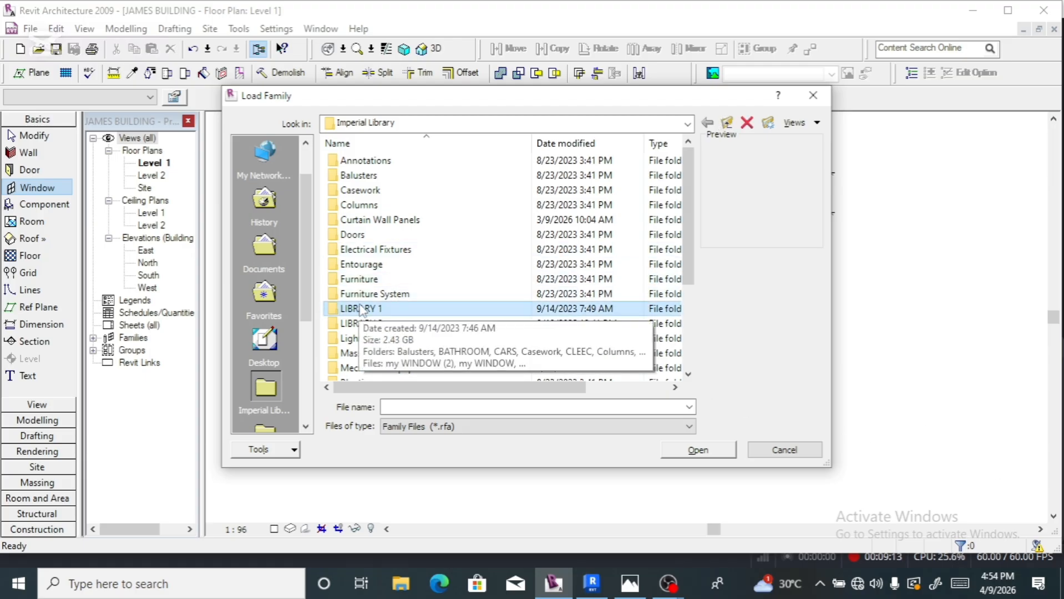
{"action": "double_click", "coordinate": [361, 309]}
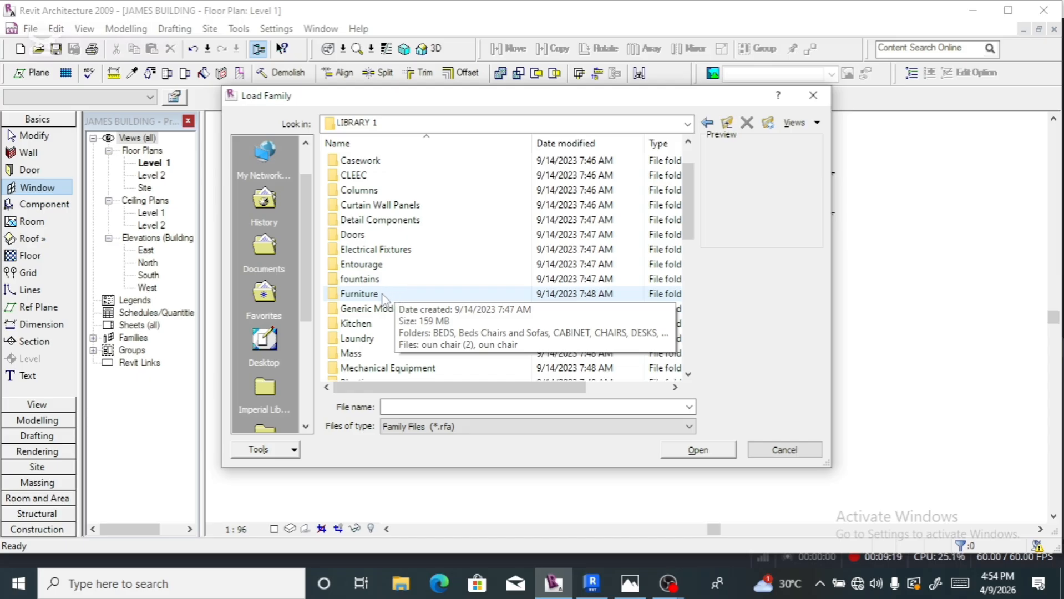
- Open the Windows folder, then its Casement subfolder
{"action": "scroll", "coordinate": [383, 298], "scroll_direction": "down", "scroll_amount": 3}
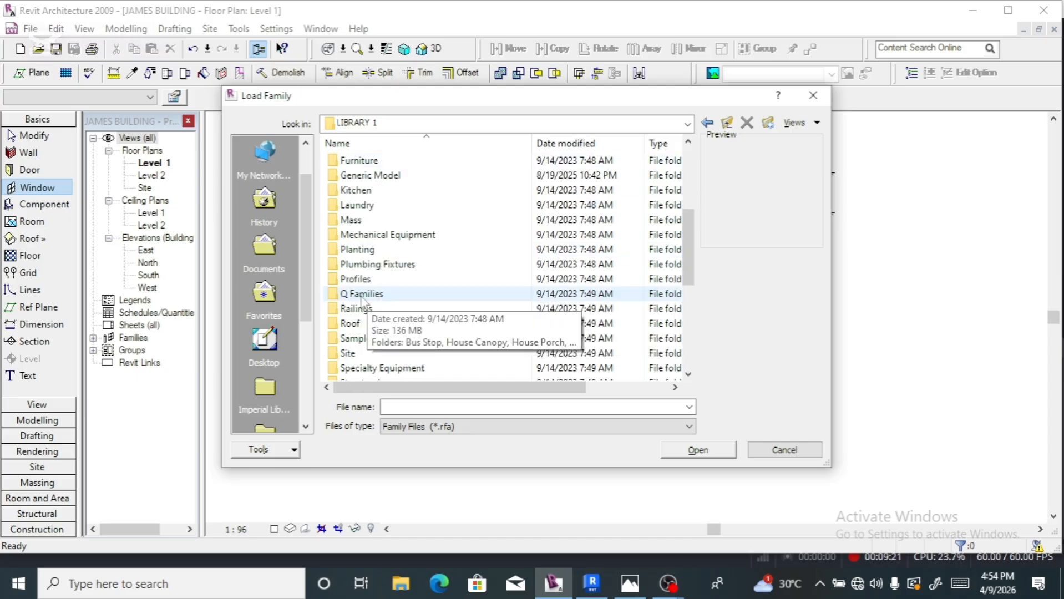
{"action": "scroll", "coordinate": [362, 302], "scroll_direction": "up", "scroll_amount": 2}
{"action": "scroll", "coordinate": [362, 300], "scroll_direction": "down", "scroll_amount": 7}
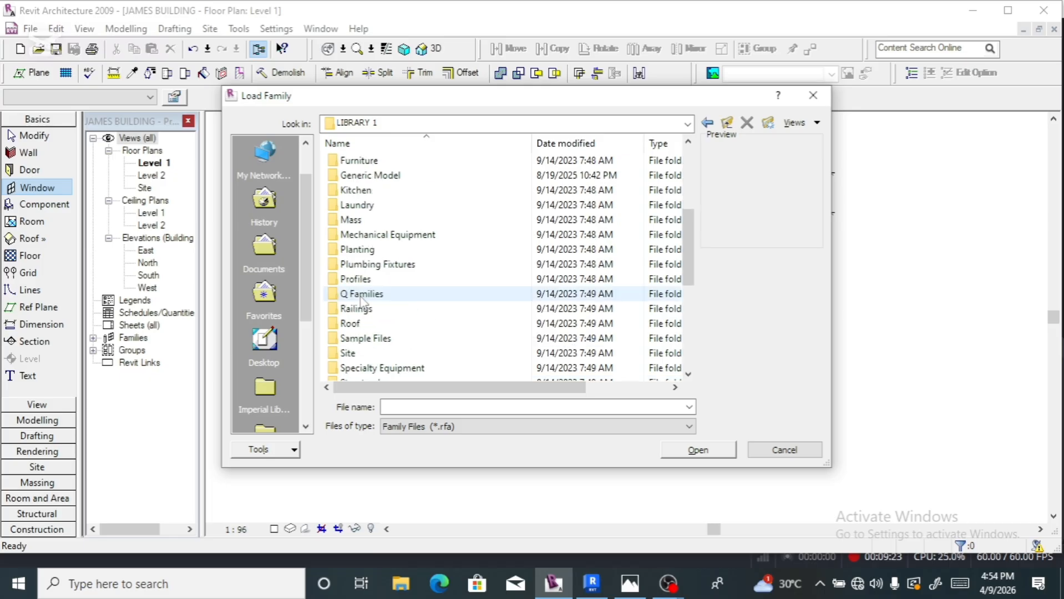
{"action": "scroll", "coordinate": [362, 300], "scroll_direction": "up", "scroll_amount": 3}
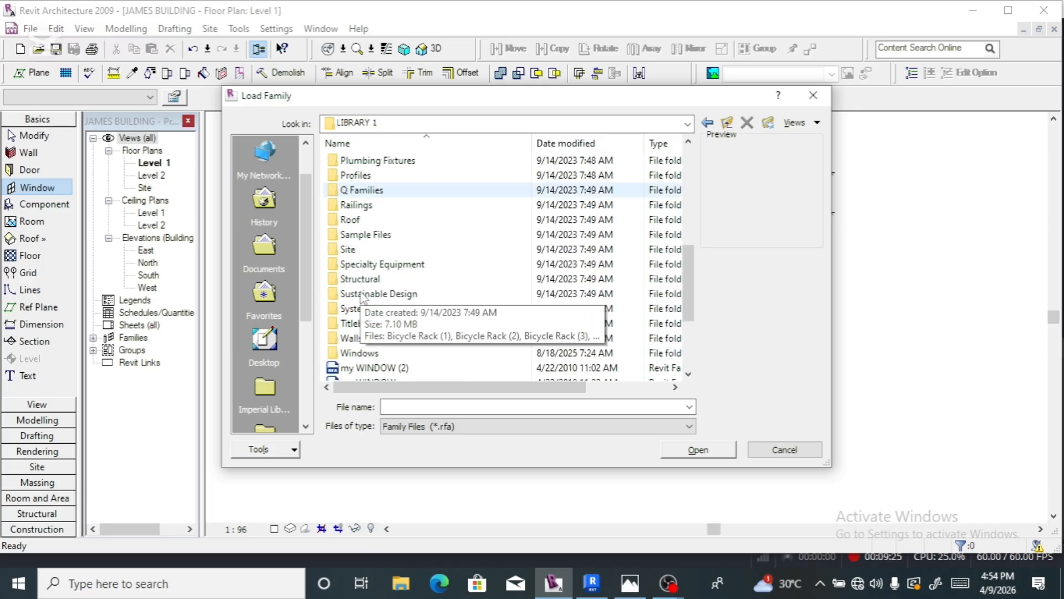
{"action": "double_click", "coordinate": [369, 355]}
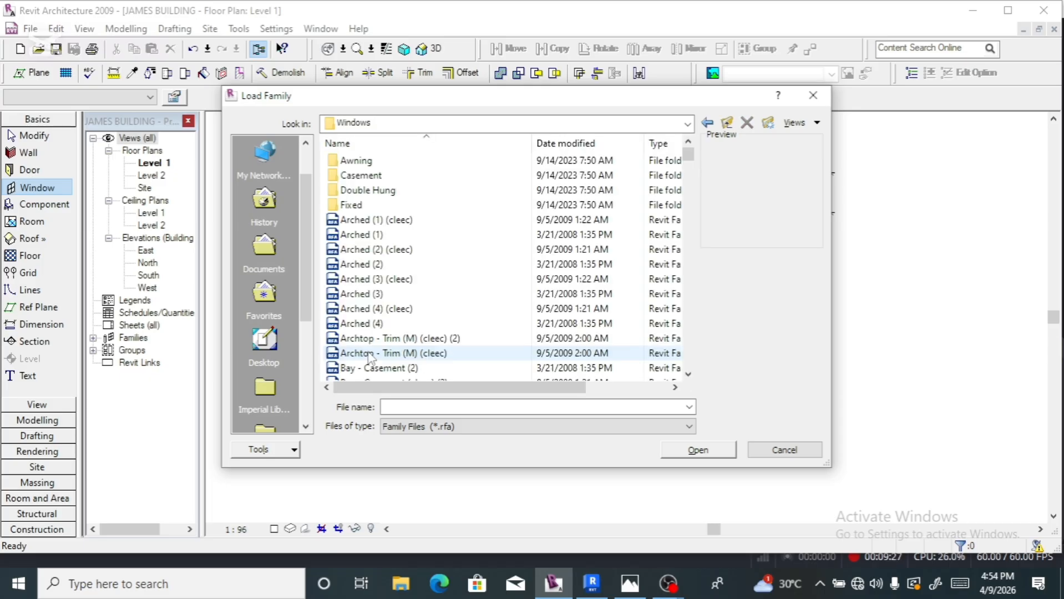
{"action": "scroll", "coordinate": [394, 325], "scroll_direction": "down", "scroll_amount": 7}
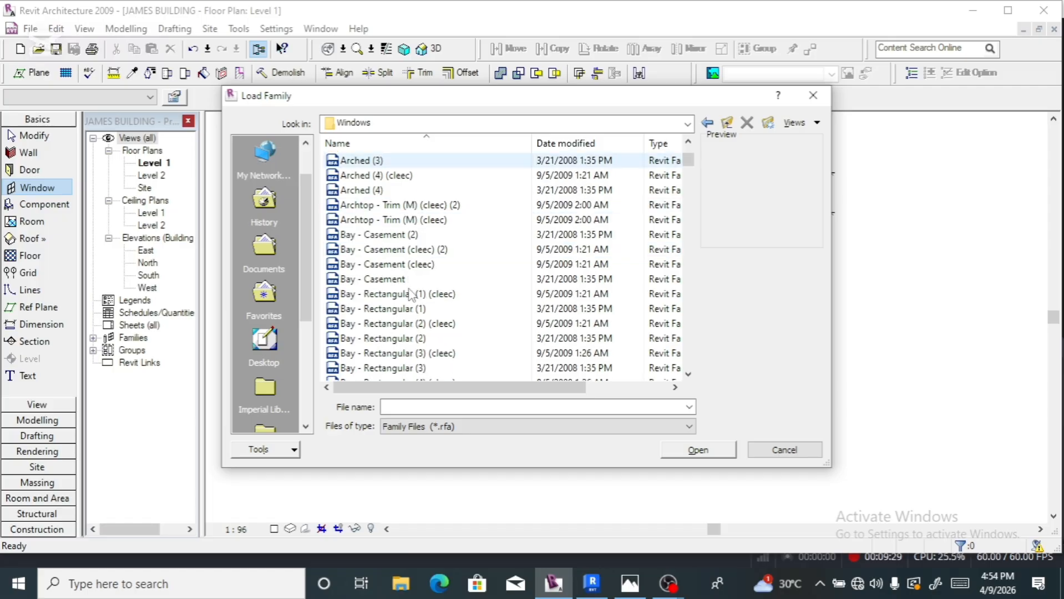
{"action": "scroll", "coordinate": [411, 294], "scroll_direction": "down", "scroll_amount": 4}
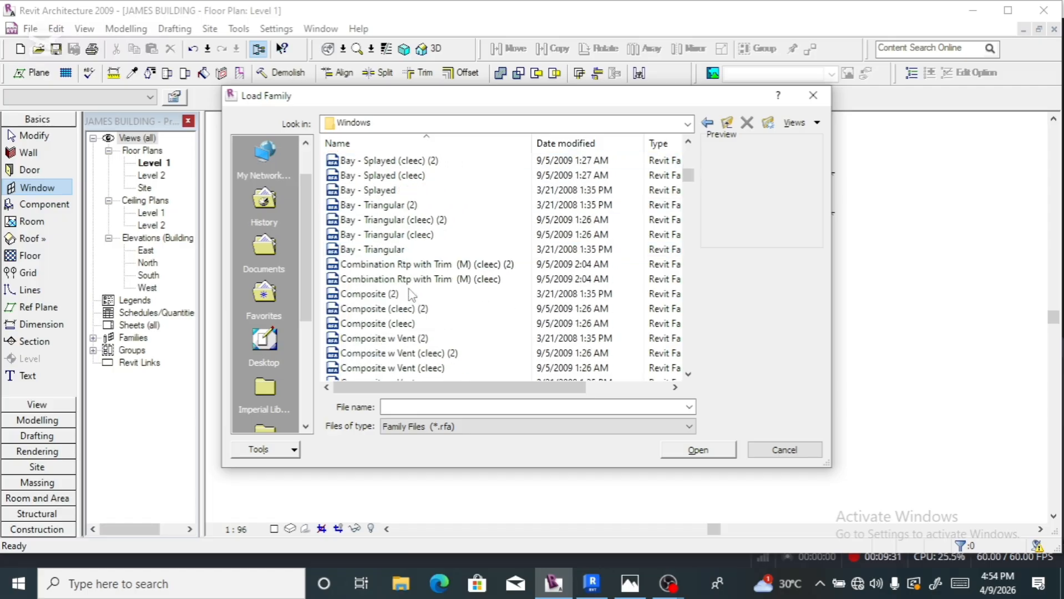
{"action": "scroll", "coordinate": [411, 294], "scroll_direction": "down", "scroll_amount": 5}
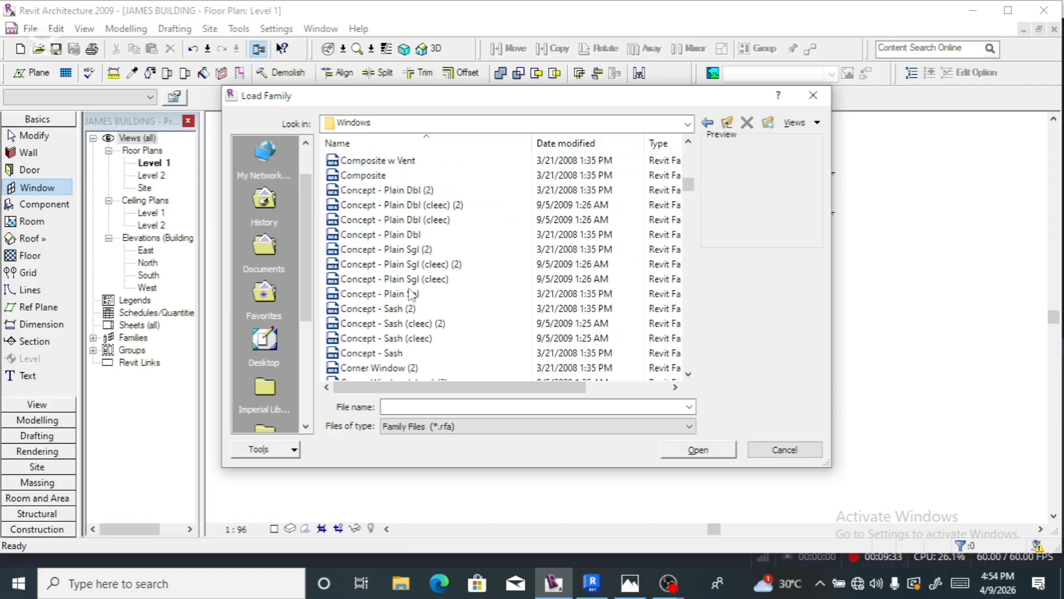
{"action": "scroll", "coordinate": [411, 294], "scroll_direction": "down", "scroll_amount": 2}
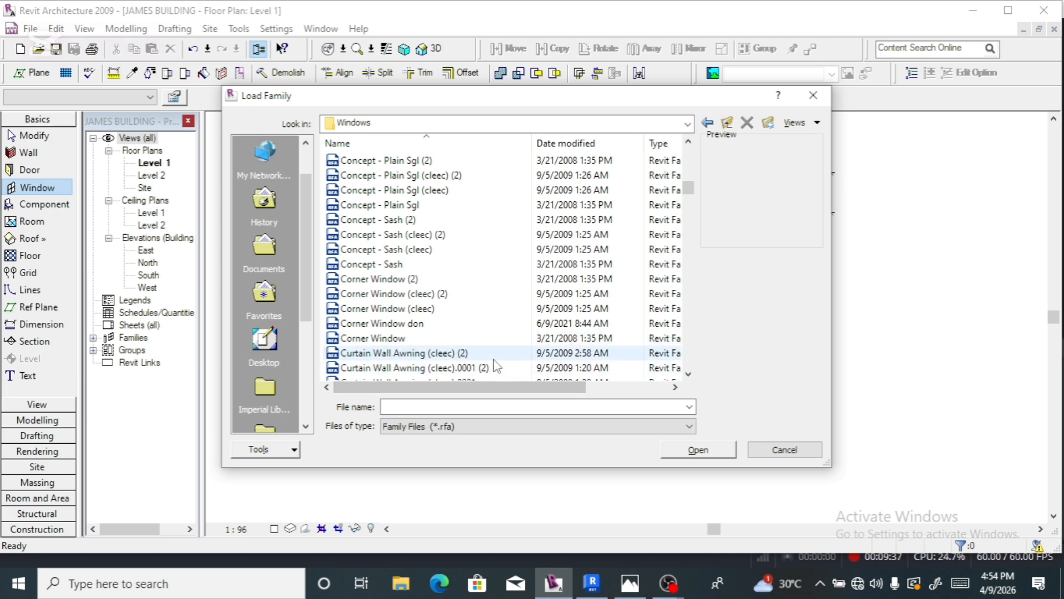
{"action": "scroll", "coordinate": [455, 333], "scroll_direction": "up", "scroll_amount": 12}
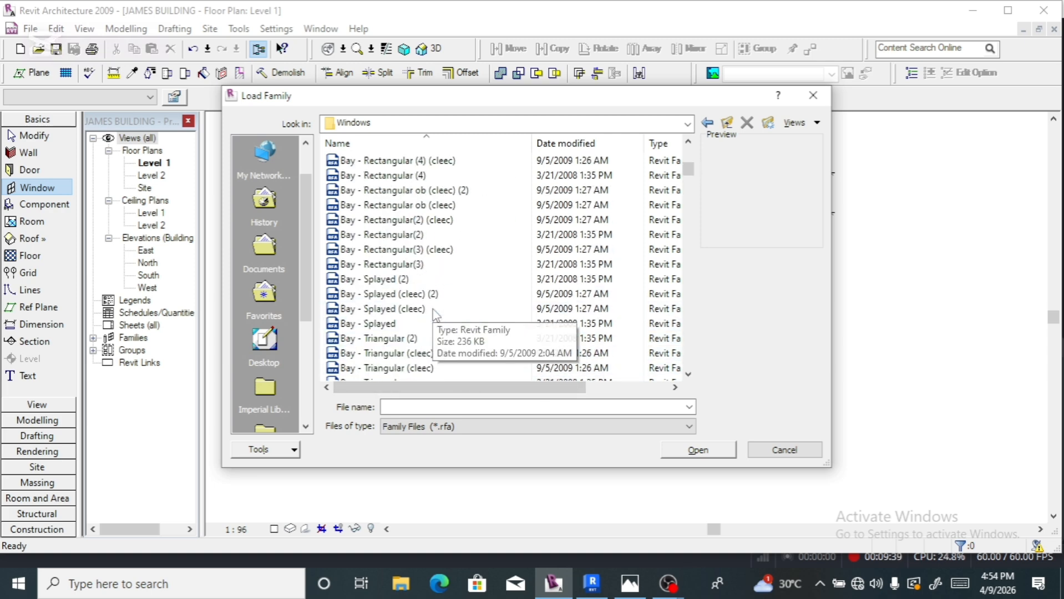
{"action": "scroll", "coordinate": [437, 312], "scroll_direction": "up", "scroll_amount": 4}
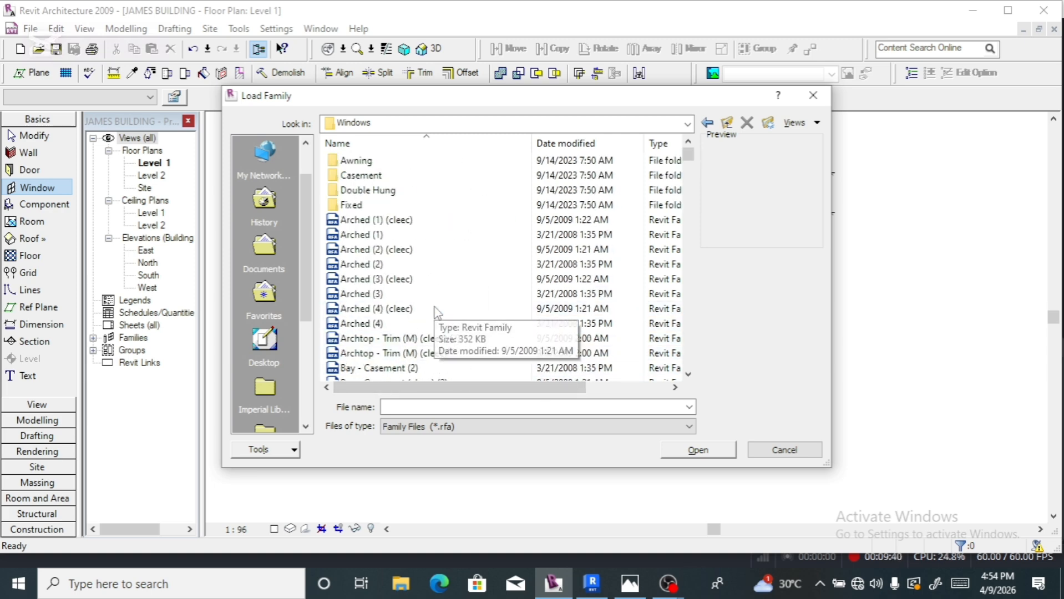
{"action": "double_click", "coordinate": [373, 177]}
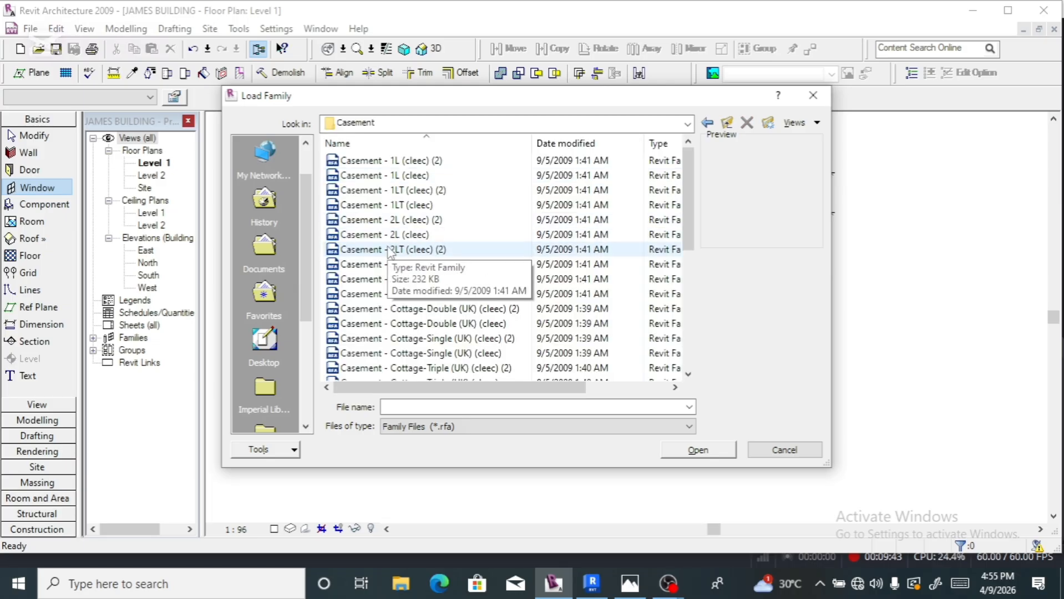
- Preview the Plain-Single, Cottage-Triple and Cottage-Double casements, then select Casement - 3x3-Trim (M)
{"action": "left_click", "coordinate": [389, 250]}
{"action": "scroll", "coordinate": [389, 250], "scroll_direction": "down", "scroll_amount": 4}
{"action": "left_click", "coordinate": [389, 251]}
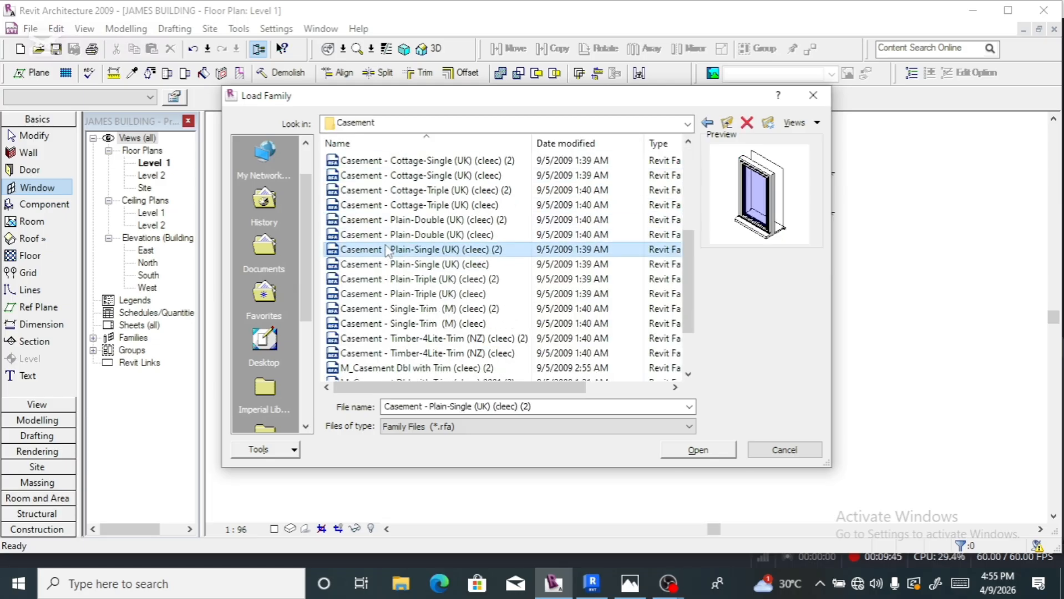
{"action": "left_click", "coordinate": [387, 206]}
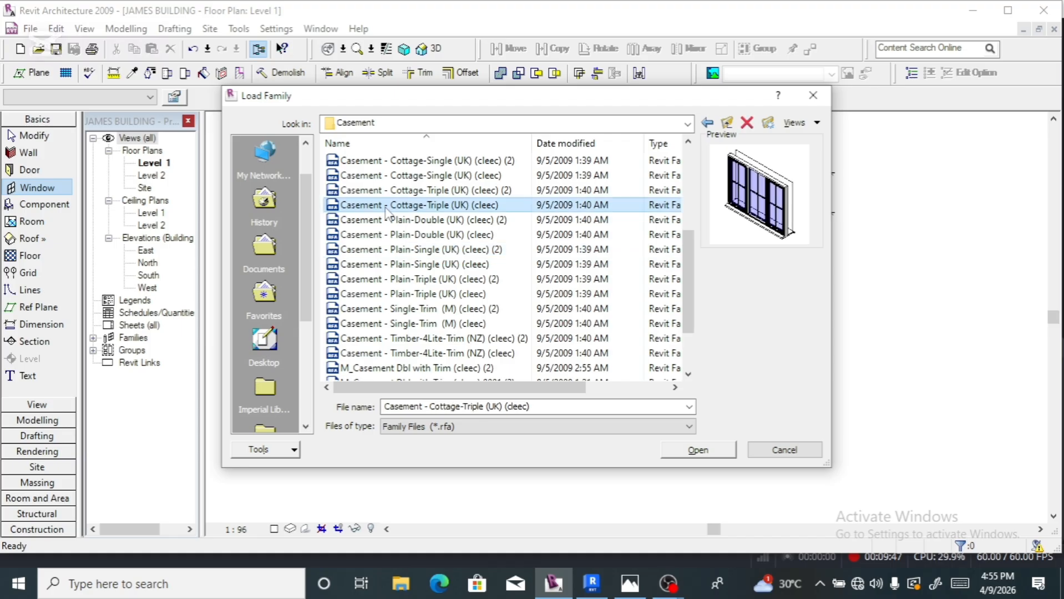
{"action": "scroll", "coordinate": [387, 213], "scroll_direction": "up", "scroll_amount": 2}
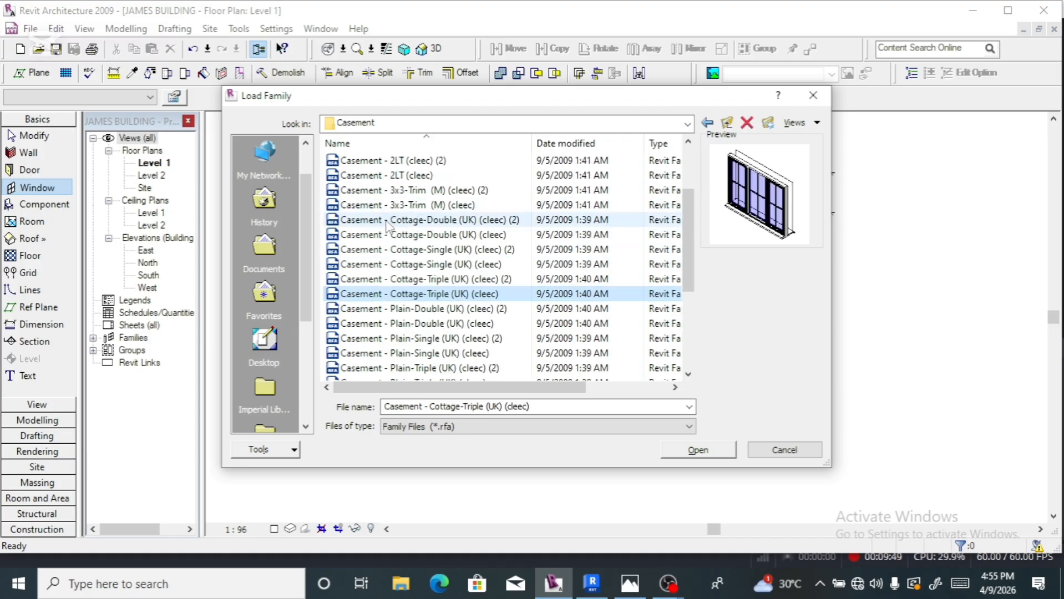
{"action": "left_click", "coordinate": [388, 222]}
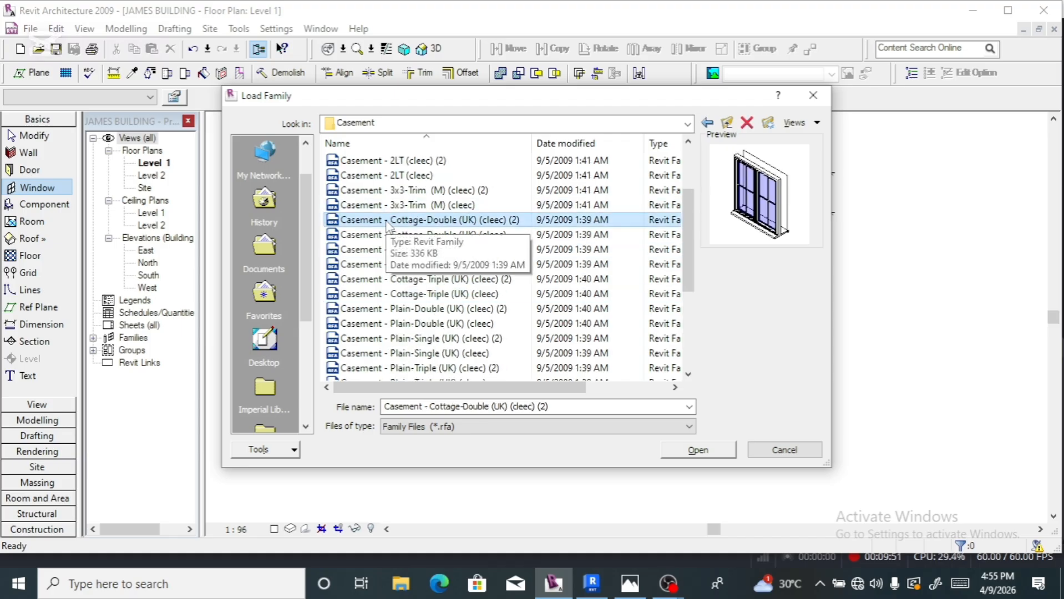
{"action": "left_click", "coordinate": [380, 194]}
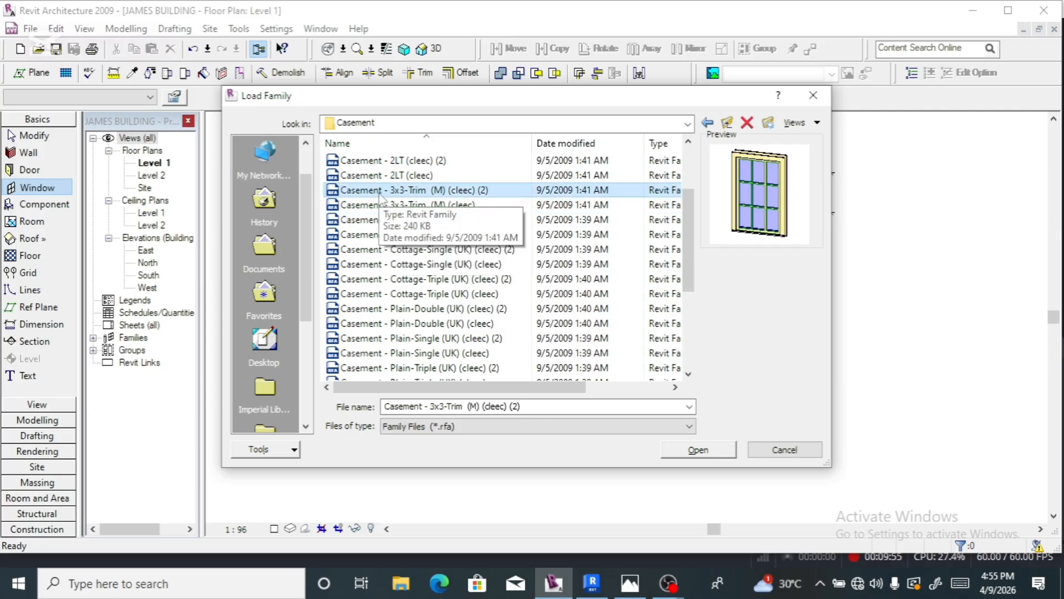
- Load the Casement 3x3-Trim (M) family and open its editable type parameters
{"action": "double_click", "coordinate": [378, 192]}
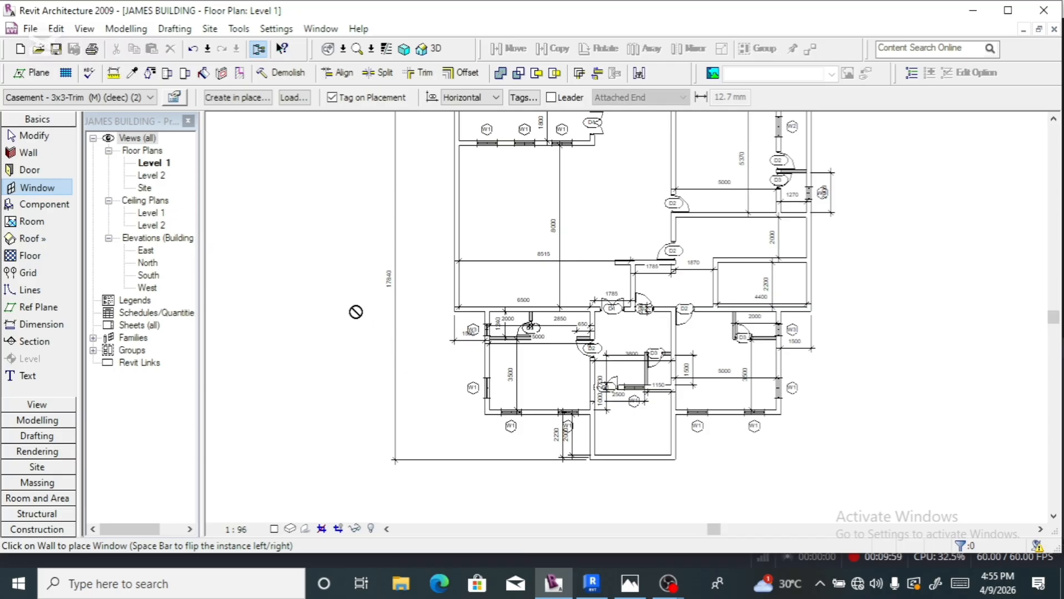
{"action": "left_click", "coordinate": [174, 97]}
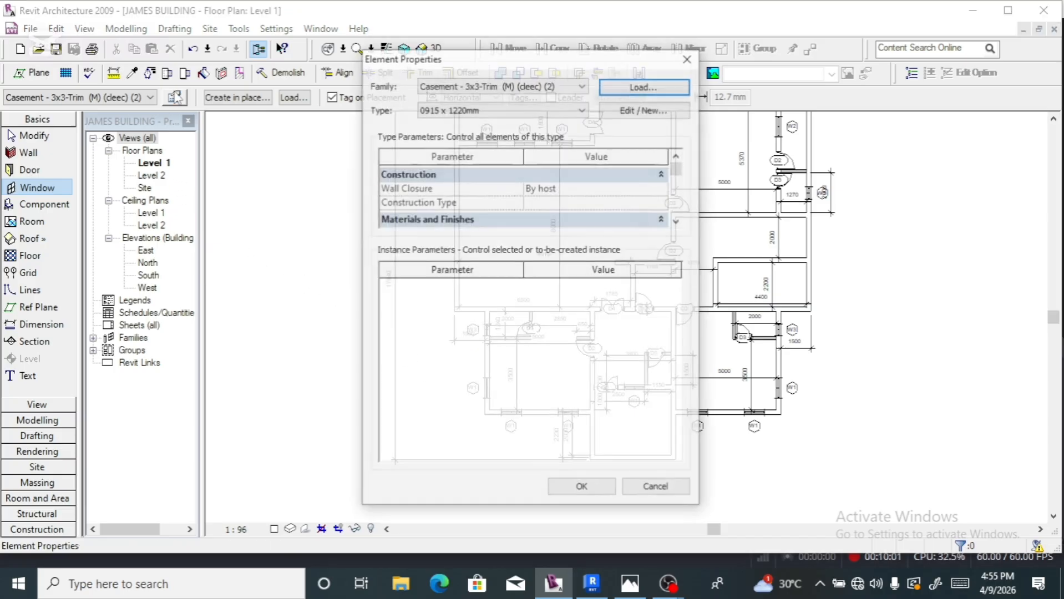
{"action": "left_click", "coordinate": [645, 108]}
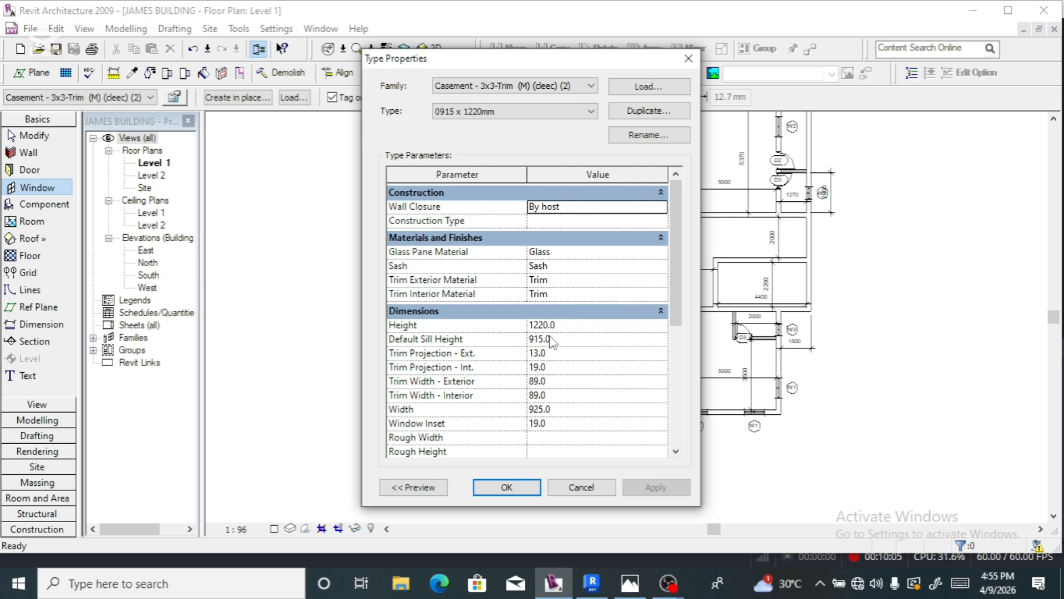
- Set the type's Height to 2960, Default Sill Height to 0 and Window Inset to 2000
{"action": "left_click", "coordinate": [555, 340]}
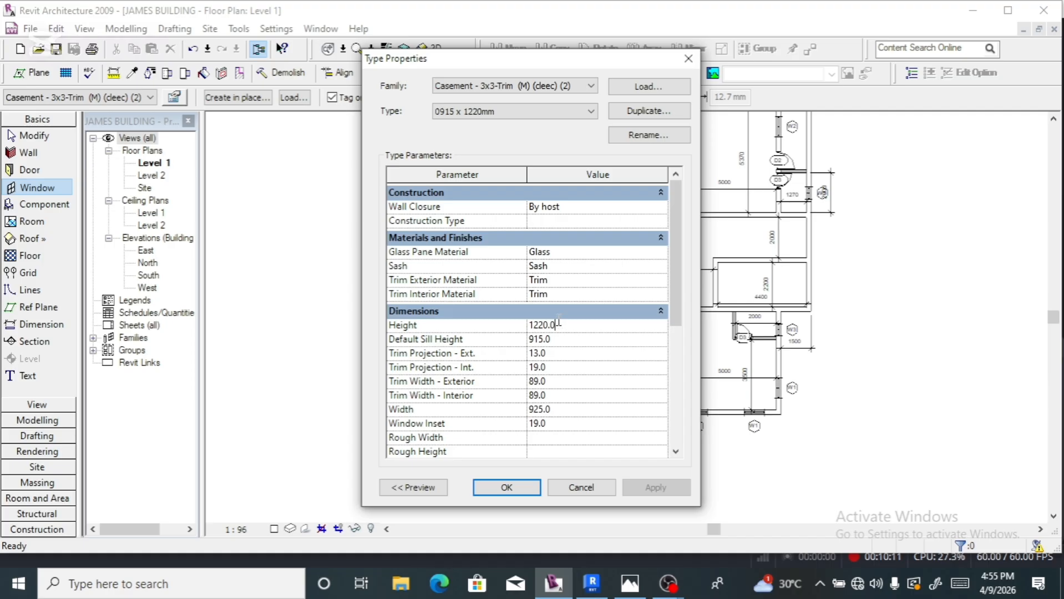
{"action": "key", "text": "BackSpace"}
{"action": "key", "text": "BackSpace"}
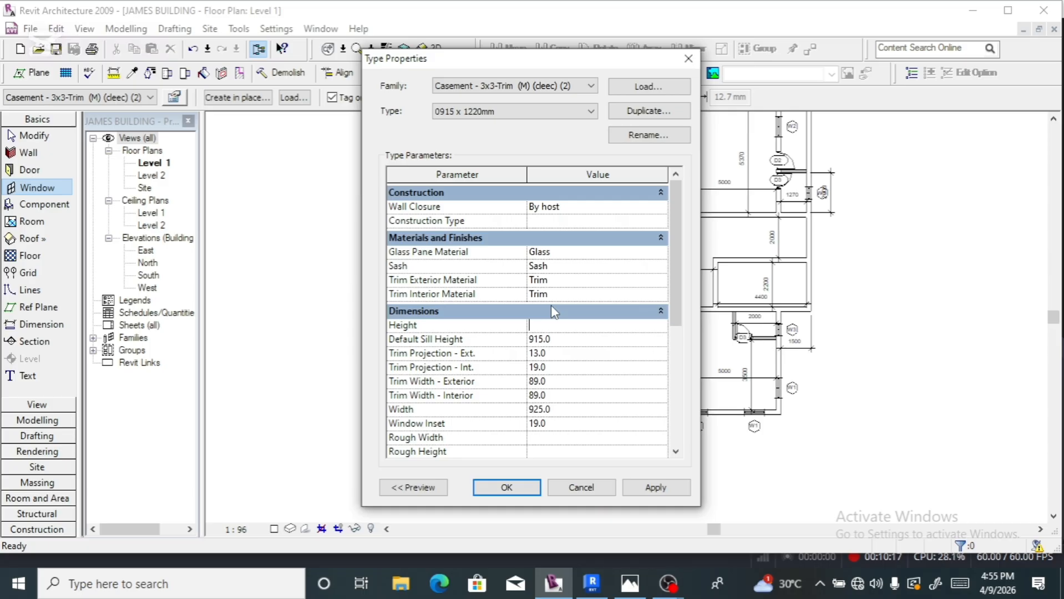
{"action": "type", "text": "2960"}
{"action": "left_click", "coordinate": [554, 338]}
{"action": "double_click", "coordinate": [554, 338]}
{"action": "type", "text": "0"}
{"action": "left_click", "coordinate": [559, 423]}
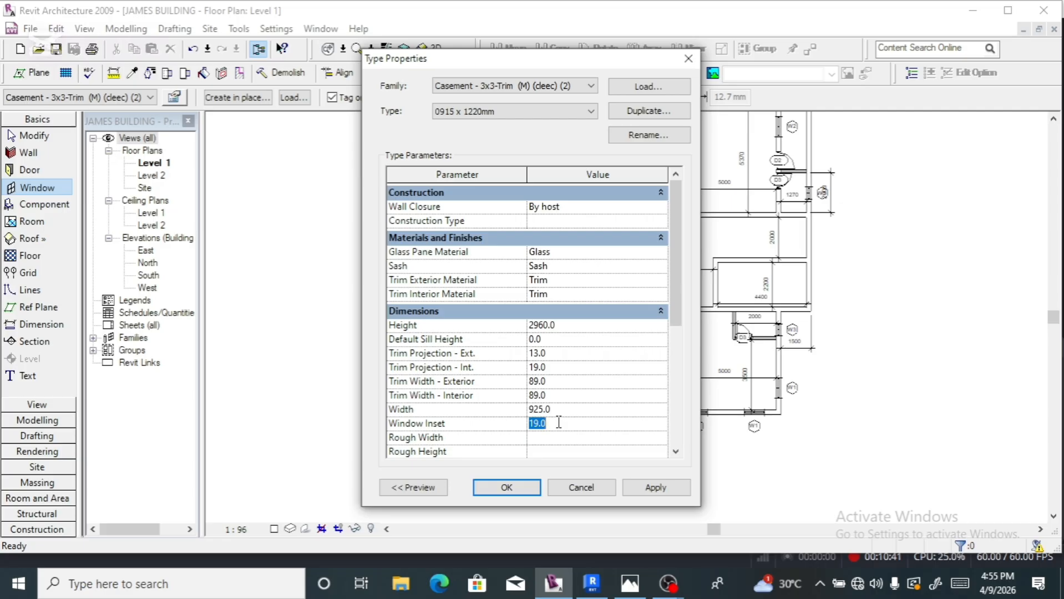
{"action": "type", "text": "2000"}
{"action": "left_click", "coordinate": [517, 487]}
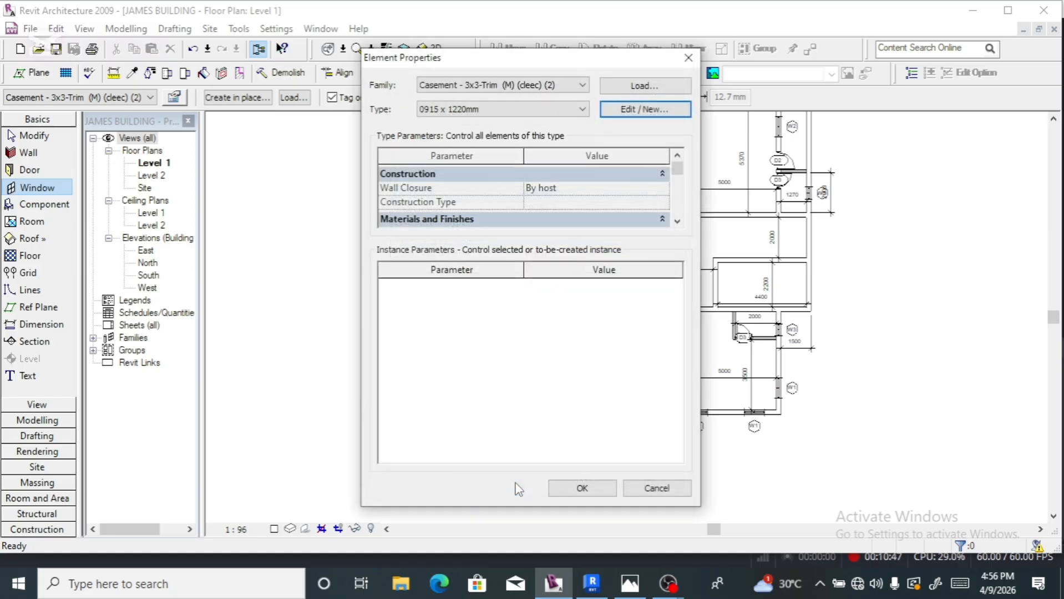
- Reopen the casement type parameters and check width 925.0 and Type Mark W4
{"action": "left_click", "coordinate": [575, 488]}
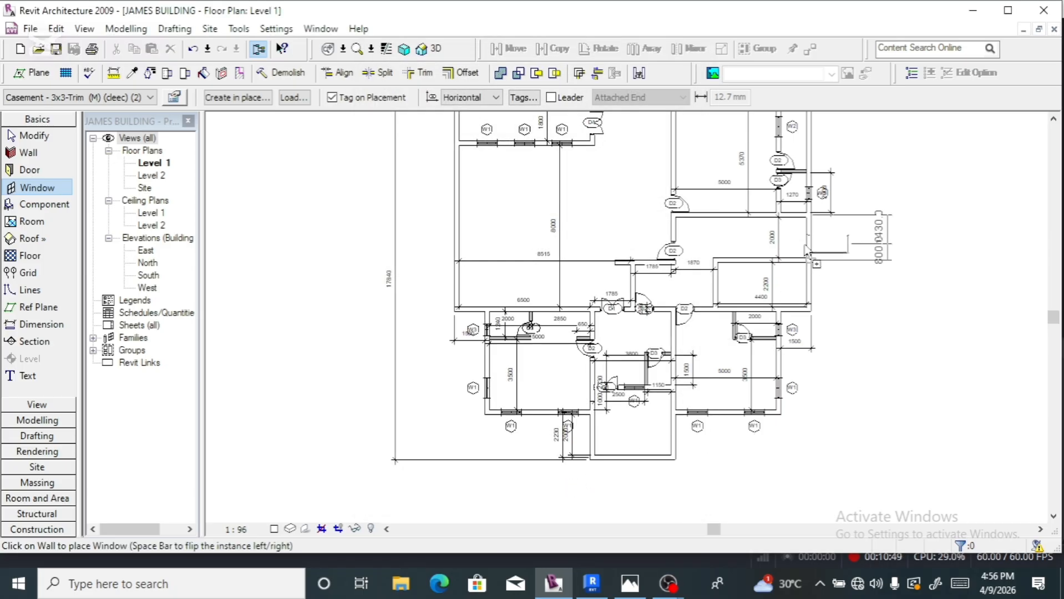
{"action": "scroll", "coordinate": [816, 242], "scroll_direction": "up", "scroll_amount": 2}
{"action": "scroll", "coordinate": [816, 245], "scroll_direction": "up", "scroll_amount": 1}
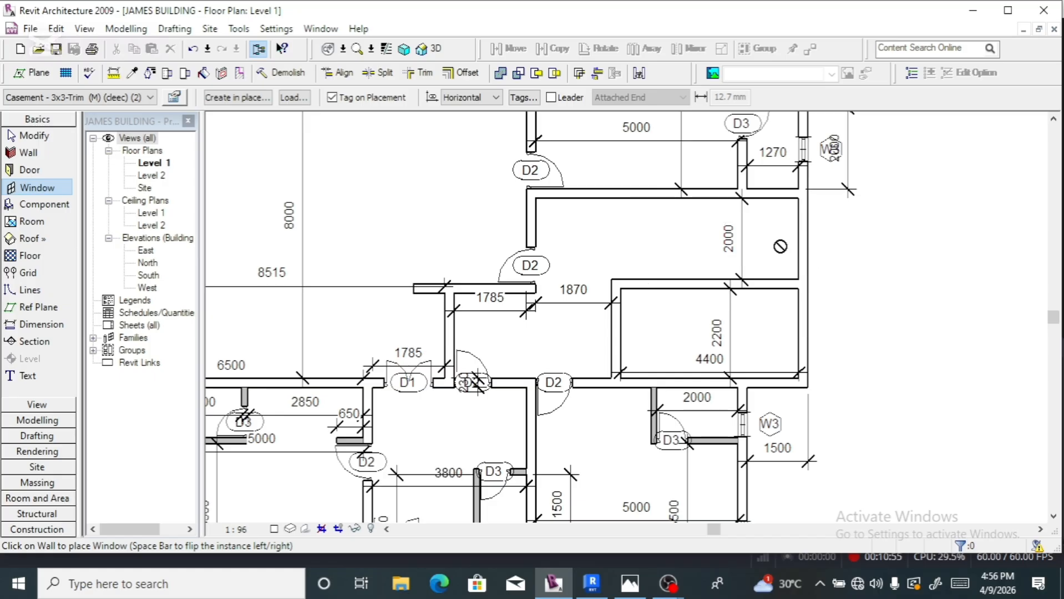
{"action": "left_click", "coordinate": [174, 98]}
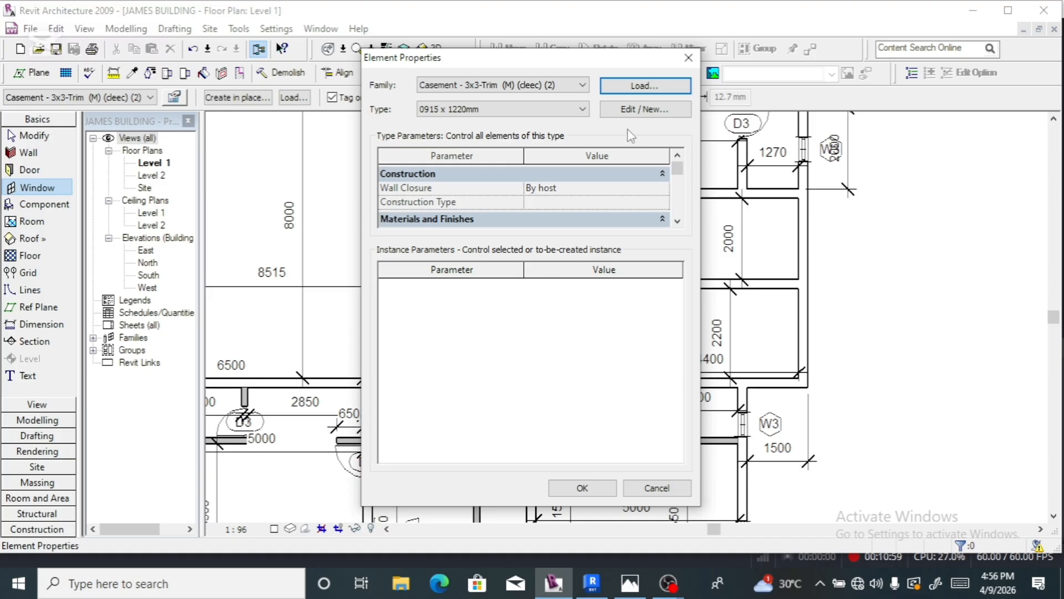
{"action": "left_click", "coordinate": [644, 109]}
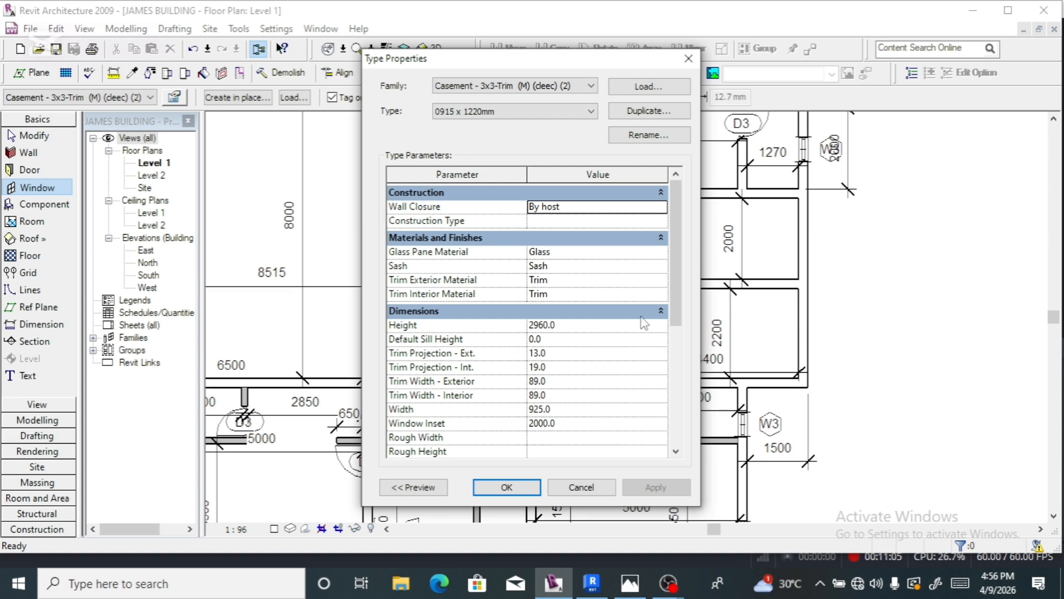
{"action": "scroll", "coordinate": [586, 318], "scroll_direction": "down", "scroll_amount": 5}
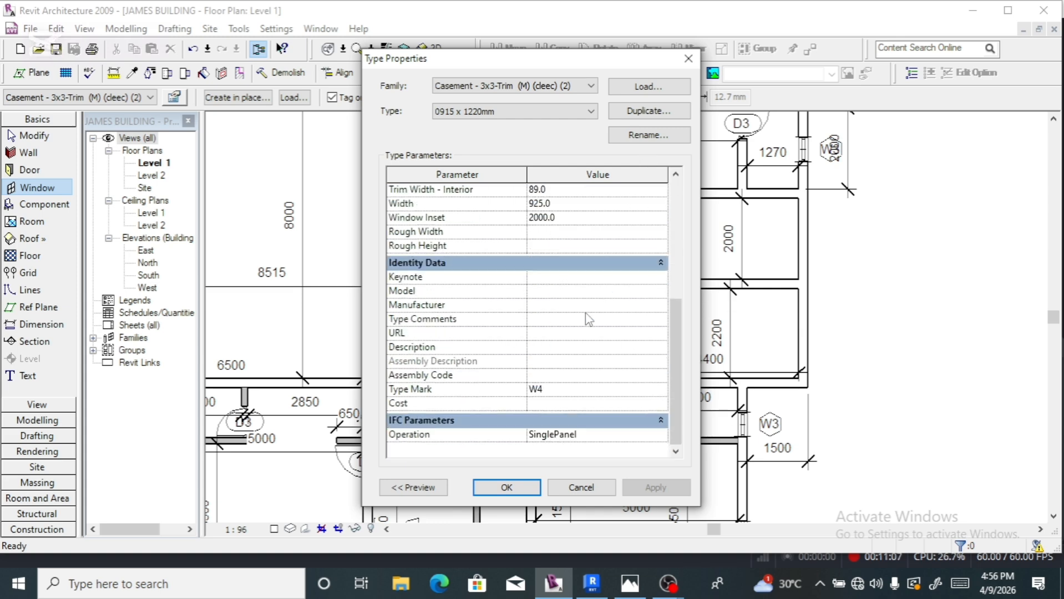
{"action": "scroll", "coordinate": [585, 313], "scroll_direction": "up", "scroll_amount": 4}
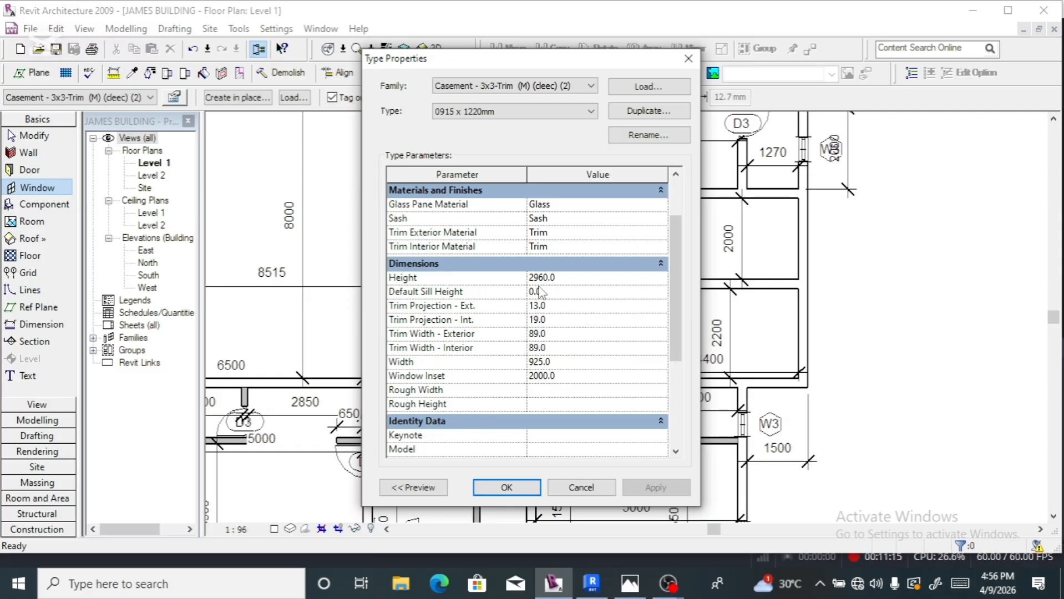
{"action": "scroll", "coordinate": [541, 293], "scroll_direction": "up", "scroll_amount": 2}
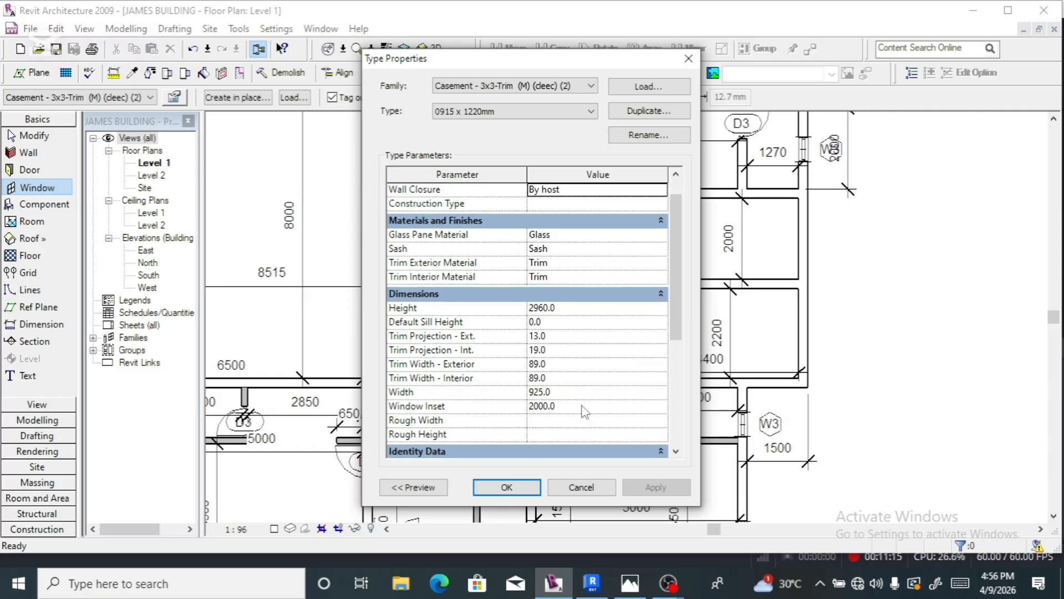
{"action": "left_click", "coordinate": [506, 487]}
- Place a W4 casement window in the right exterior wall, then switch to 3D view
{"action": "left_click", "coordinate": [582, 488]}
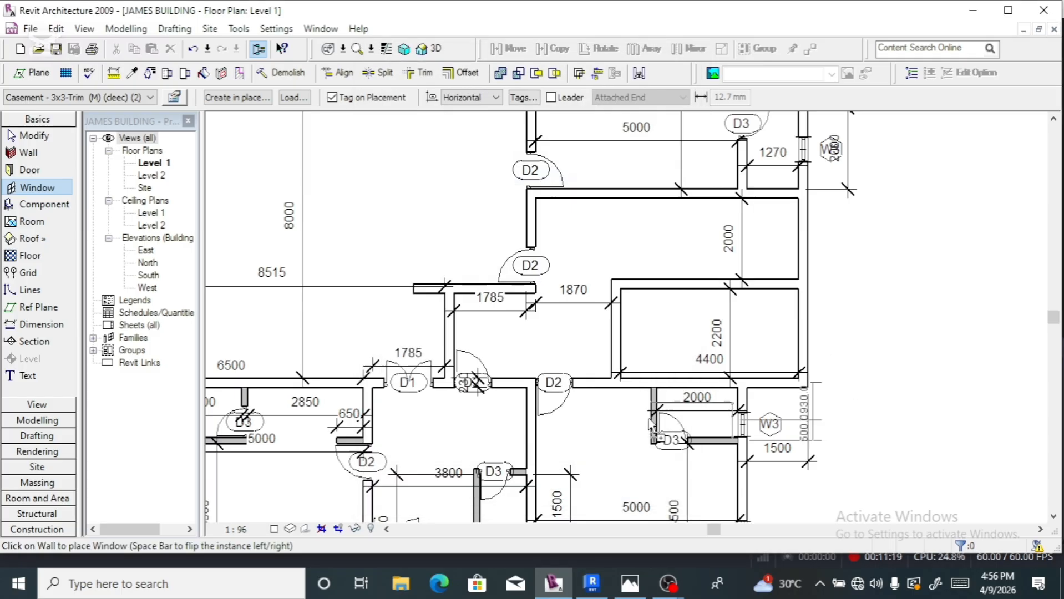
{"action": "left_click", "coordinate": [813, 245]}
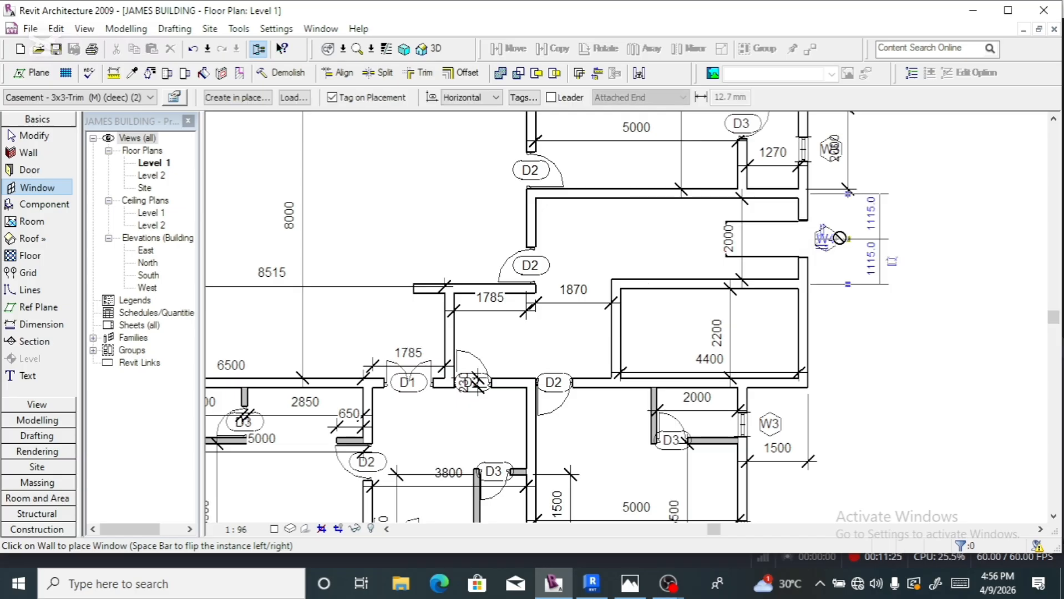
{"action": "left_click", "coordinate": [433, 51]}
- Use WN to place a window into the wall in the 3D view
{"action": "key", "text": "w"}
{"action": "key", "text": "n"}
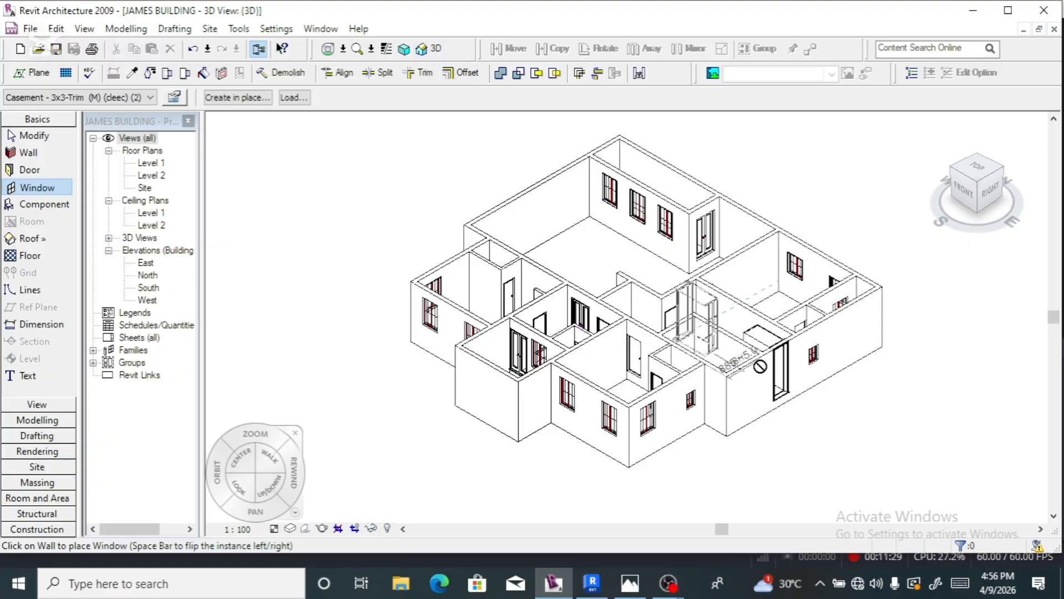
{"action": "scroll", "coordinate": [809, 405], "scroll_direction": "up", "scroll_amount": 2}
{"action": "scroll", "coordinate": [810, 408], "scroll_direction": "up", "scroll_amount": 3}
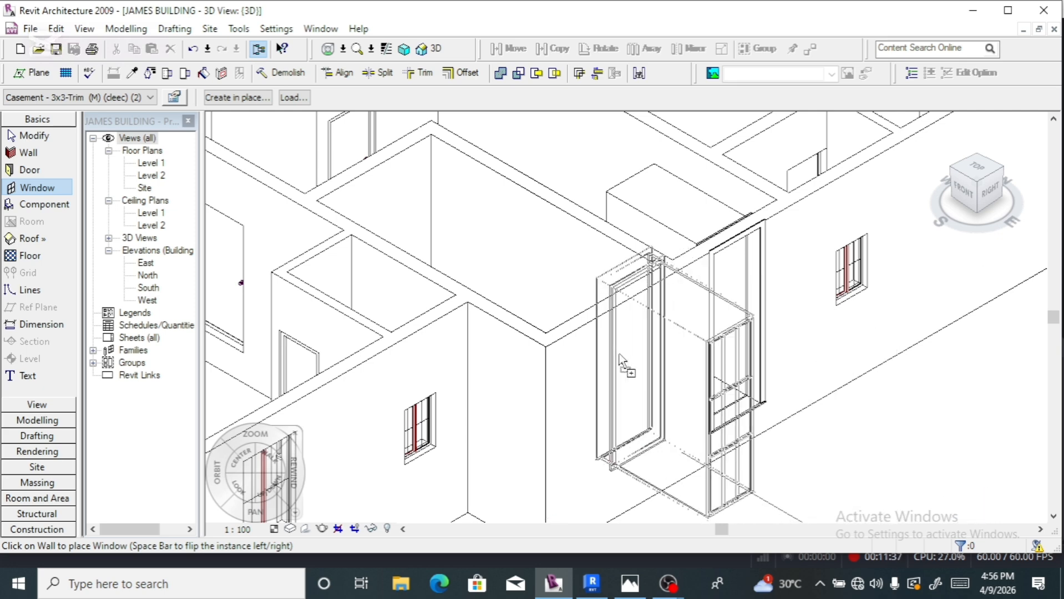
{"action": "left_click", "coordinate": [613, 394]}
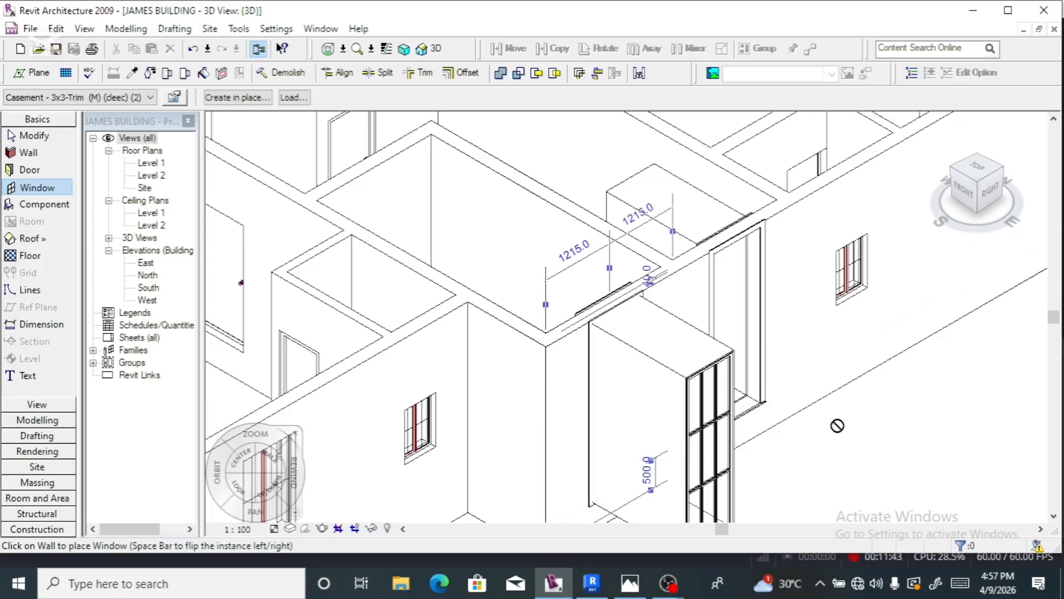
{"action": "key", "text": "Escape"}
{"action": "key", "text": "Escape"}
- Shade the model with edges, view it from the right side, then undo the view change
{"action": "scroll", "coordinate": [640, 345], "scroll_direction": "down", "scroll_amount": 3}
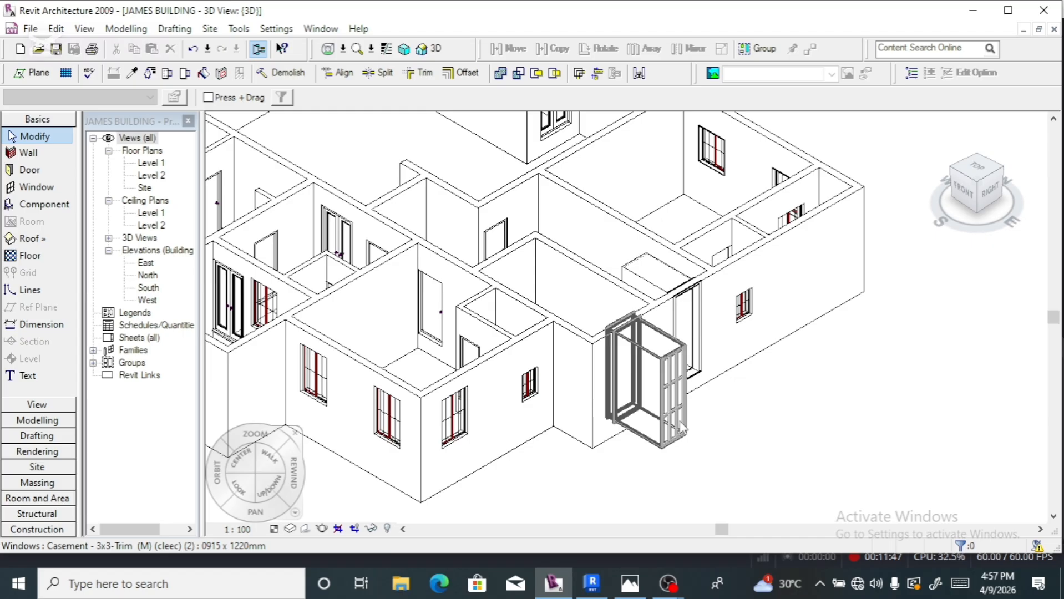
{"action": "key", "text": "s"}
{"action": "key", "text": "d"}
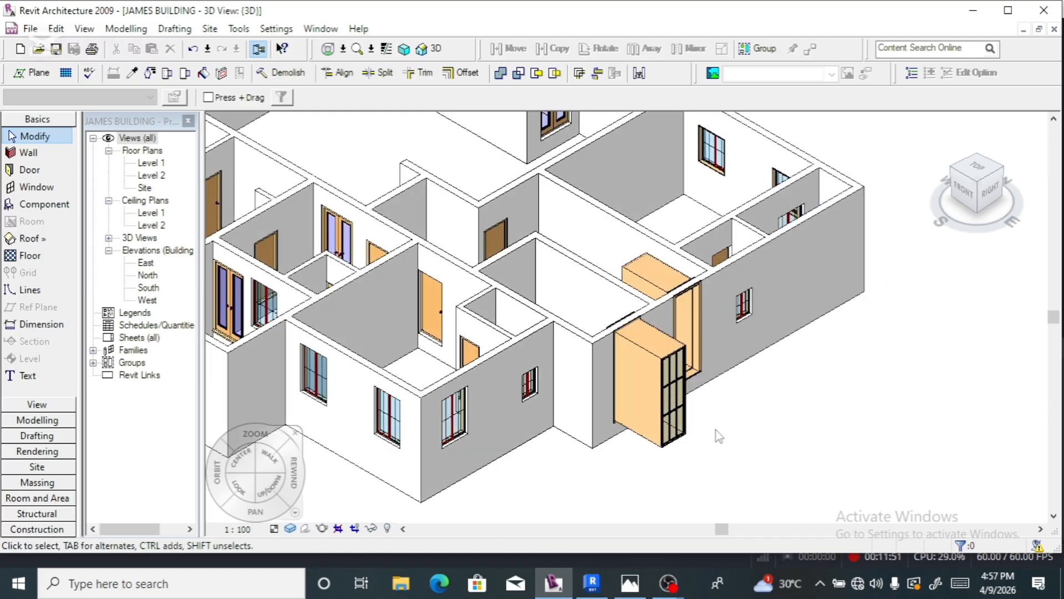
{"action": "scroll", "coordinate": [693, 430], "scroll_direction": "up", "scroll_amount": 4}
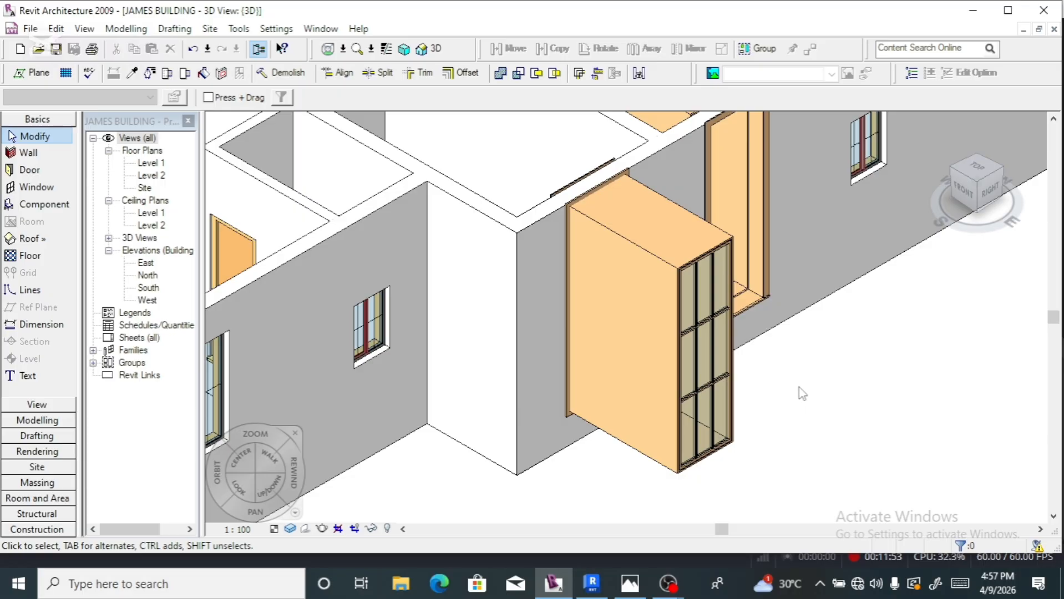
{"action": "left_click", "coordinate": [976, 202]}
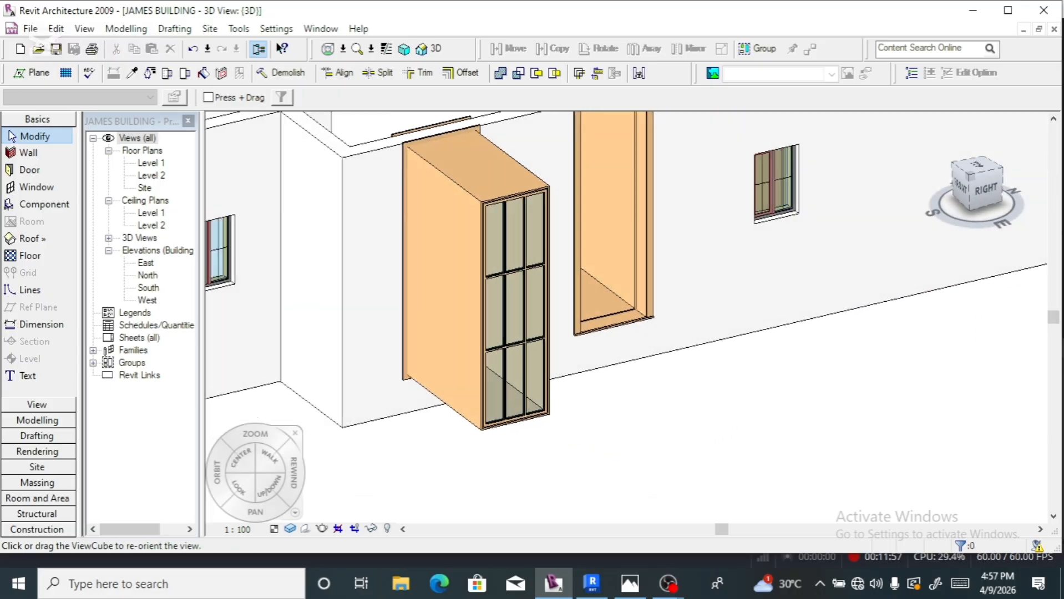
{"action": "scroll", "coordinate": [791, 341], "scroll_direction": "down", "scroll_amount": 4}
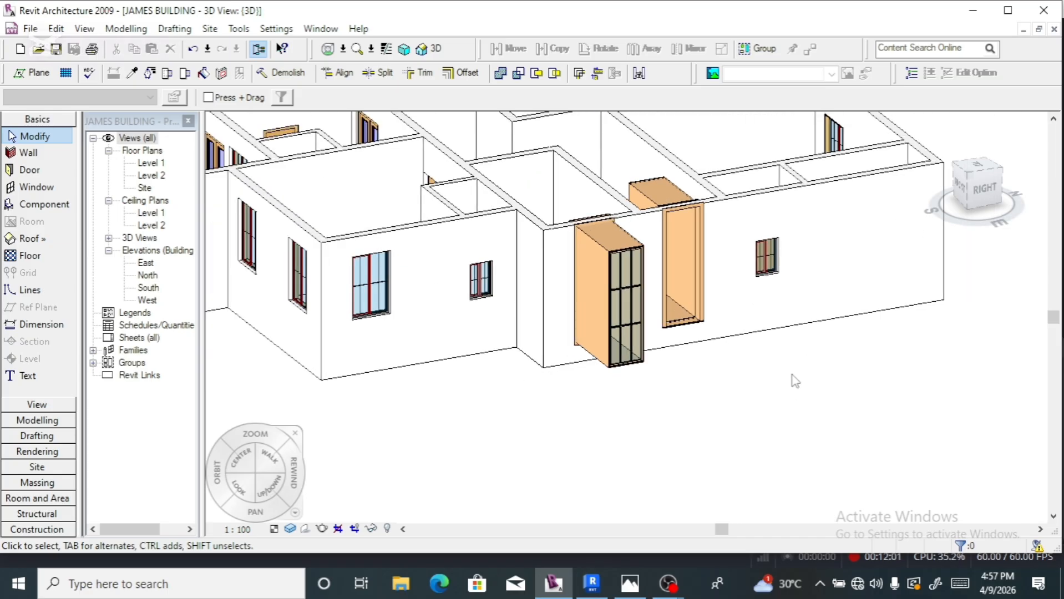
{"action": "key", "text": "ctrl+z"}
{"action": "key", "text": "ctrl+z"}
{"action": "key", "text": "ctrl+z"}
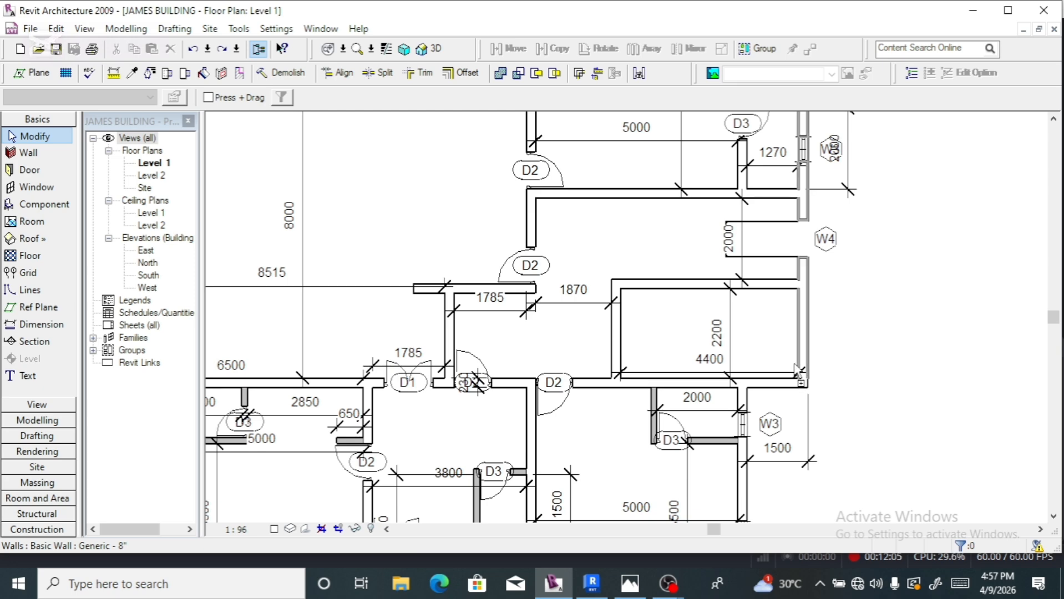
- Undo the W4 window bump-out and set Awning AW1218 2 2 as the current window type
{"action": "key", "text": "ctrl+z"}
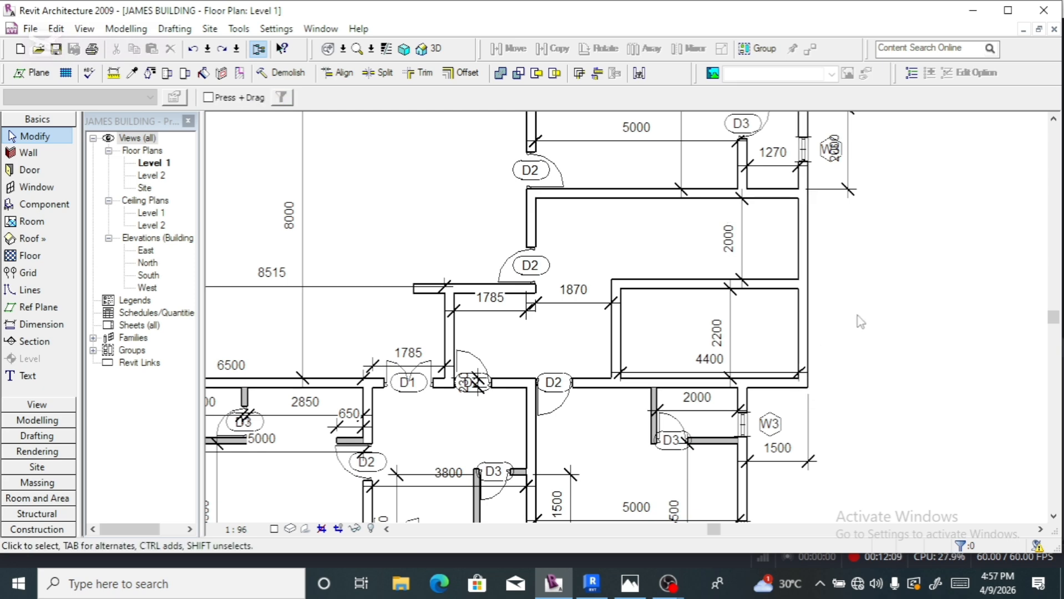
{"action": "scroll", "coordinate": [856, 326], "scroll_direction": "down", "scroll_amount": 4}
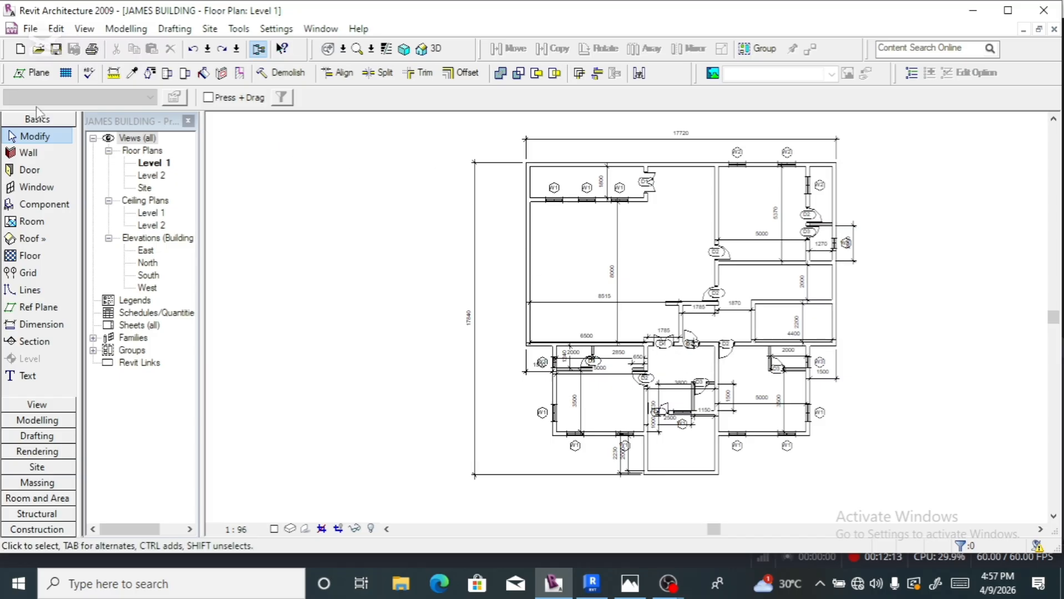
{"action": "left_click", "coordinate": [38, 187]}
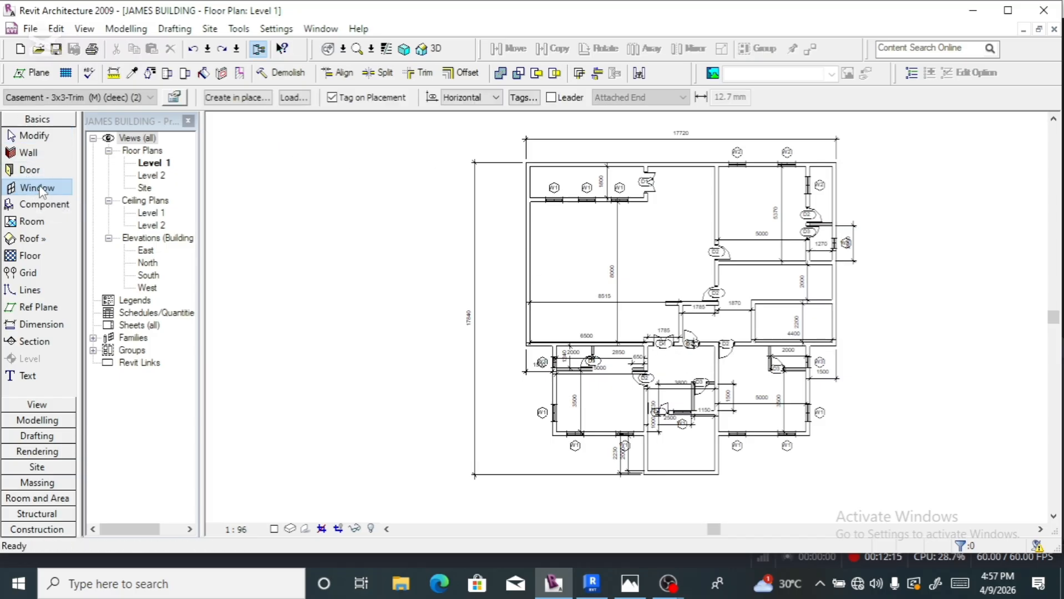
{"action": "left_click", "coordinate": [151, 98]}
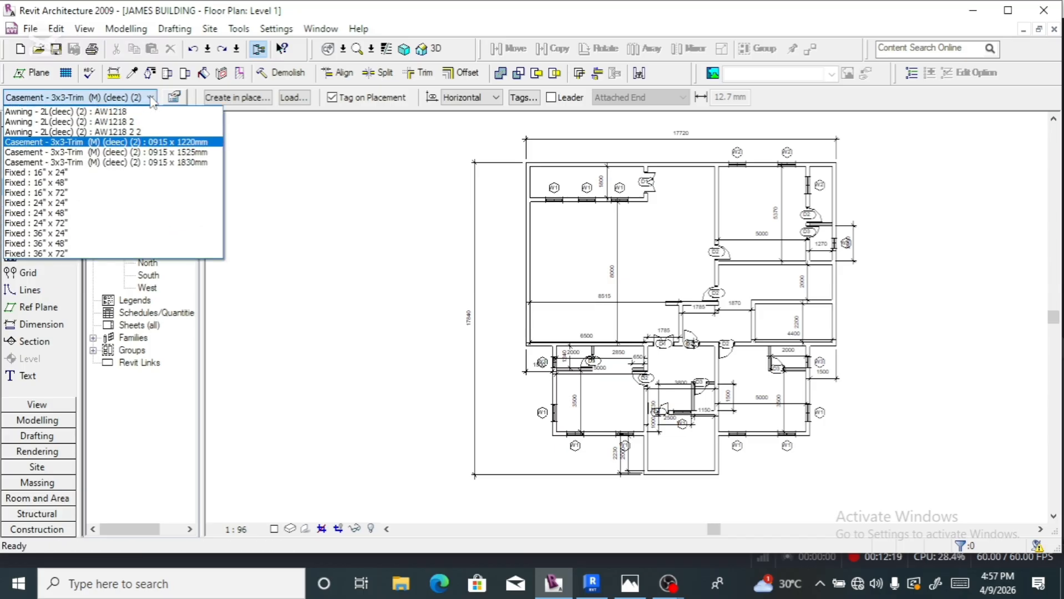
{"action": "scroll", "coordinate": [152, 102], "scroll_direction": "up", "scroll_amount": 1}
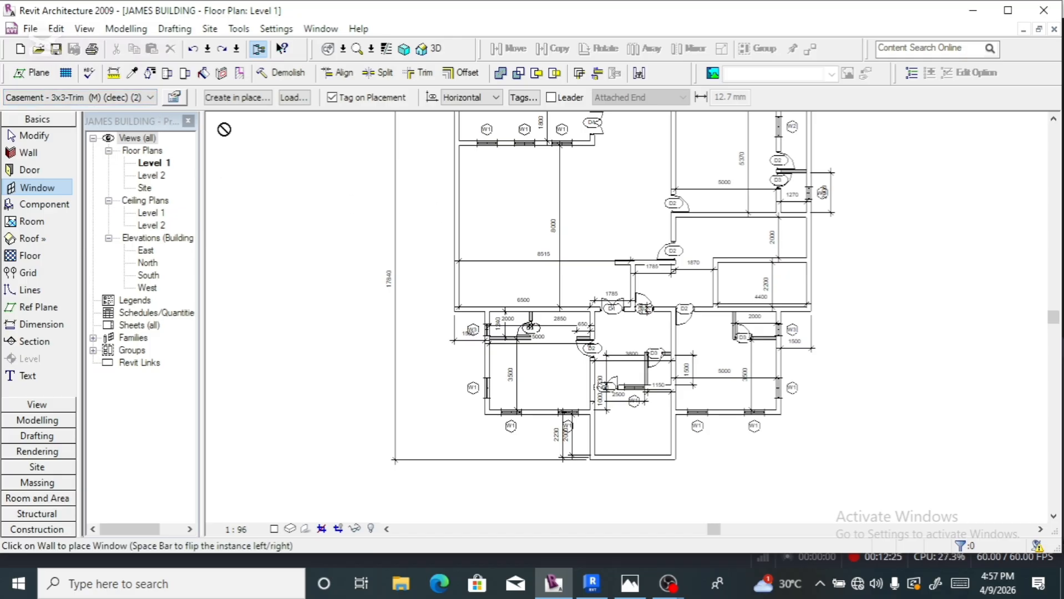
{"action": "left_click", "coordinate": [150, 98]}
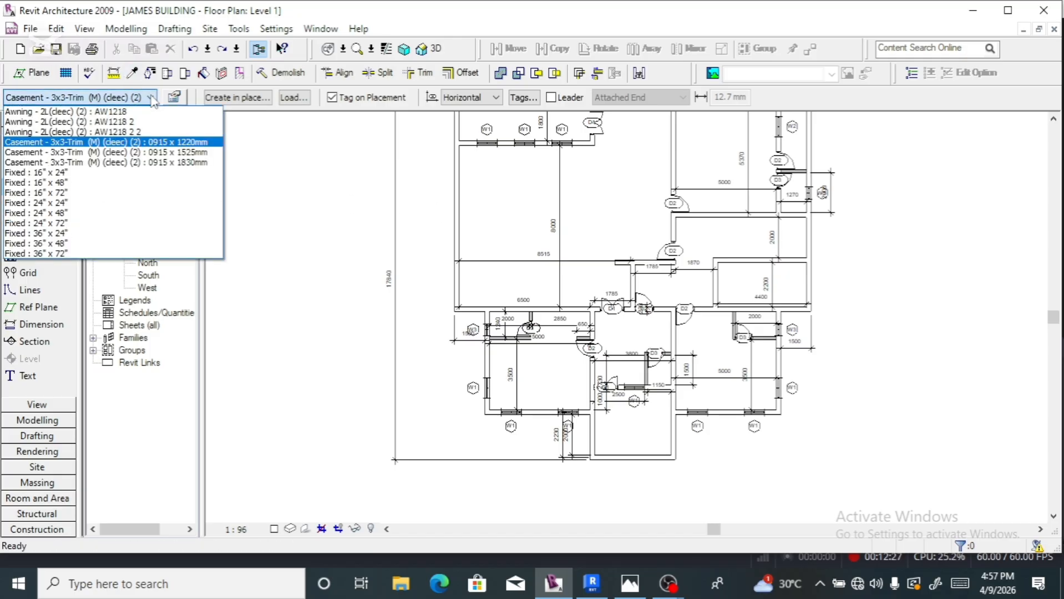
{"action": "scroll", "coordinate": [146, 106], "scroll_direction": "up", "scroll_amount": 1}
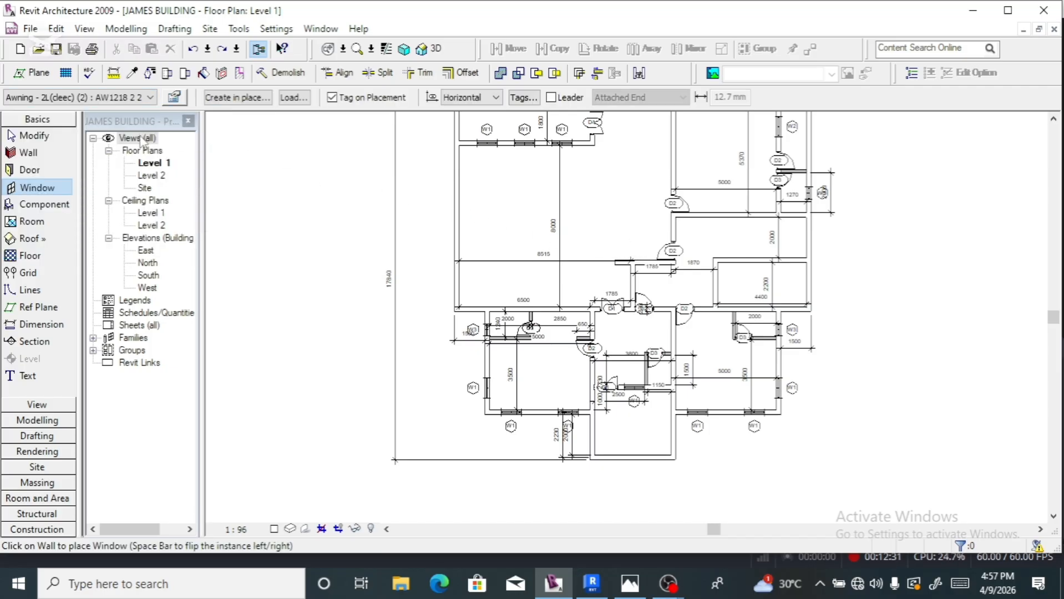
{"action": "left_click", "coordinate": [146, 99]}
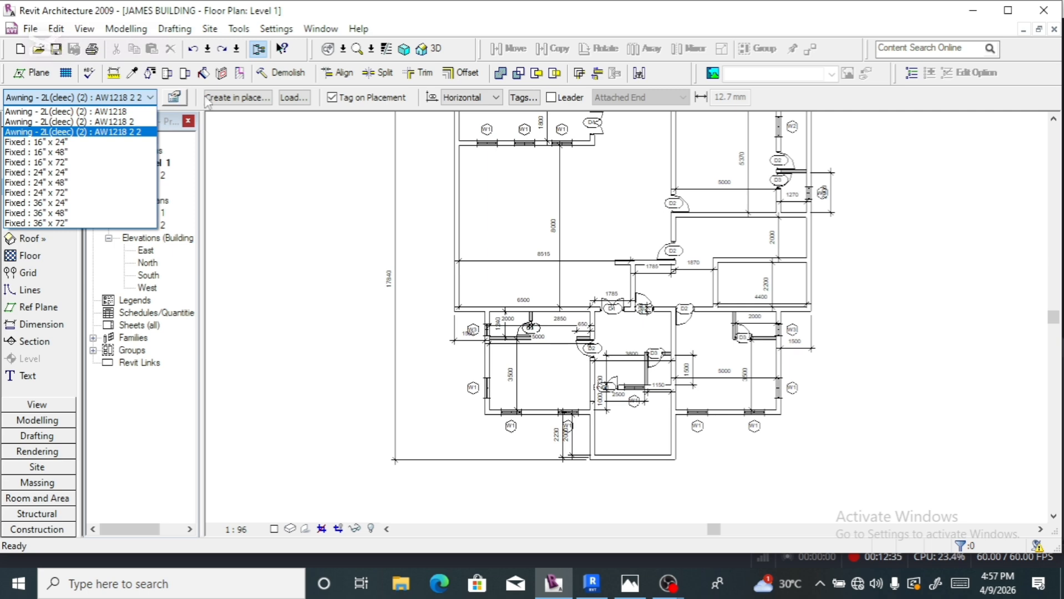
{"action": "left_click", "coordinate": [296, 104]}
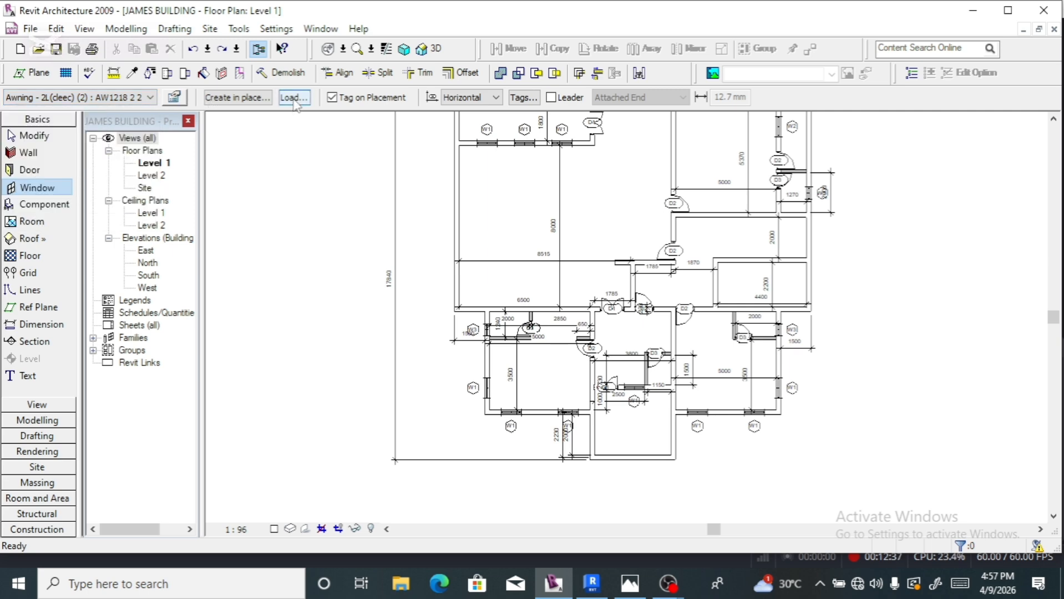
- In the Load Family dialog, open the Windows folder of LIBRARY 1
{"action": "left_click", "coordinate": [295, 98]}
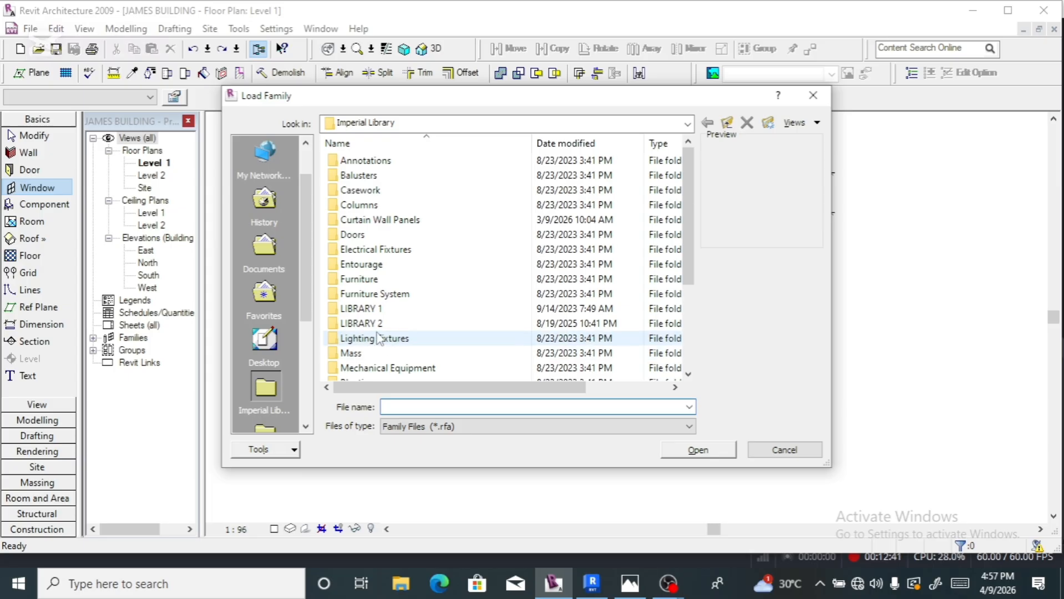
{"action": "double_click", "coordinate": [380, 310]}
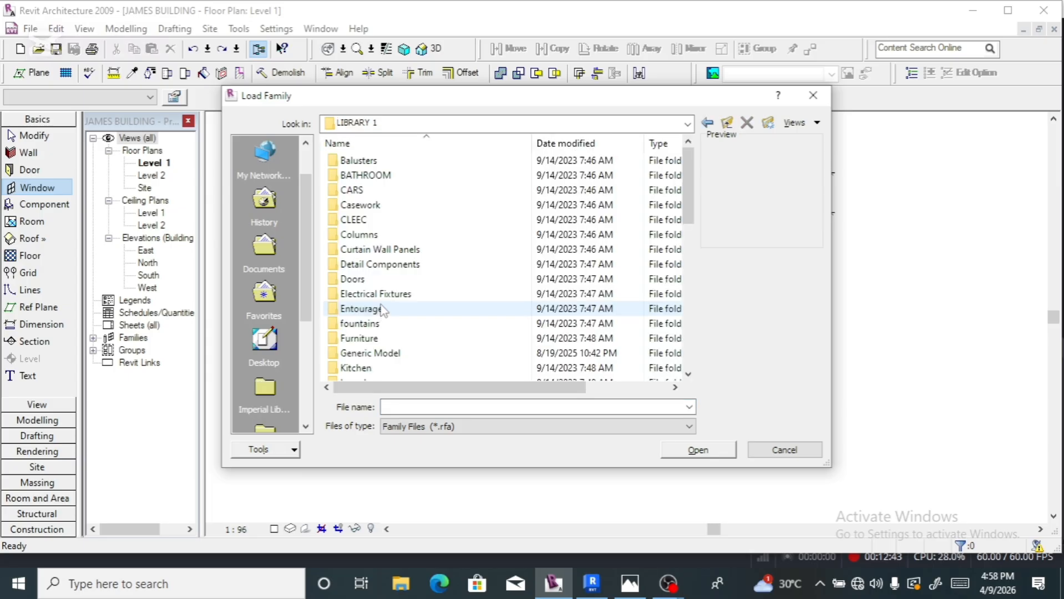
{"action": "scroll", "coordinate": [377, 324], "scroll_direction": "down", "scroll_amount": 8}
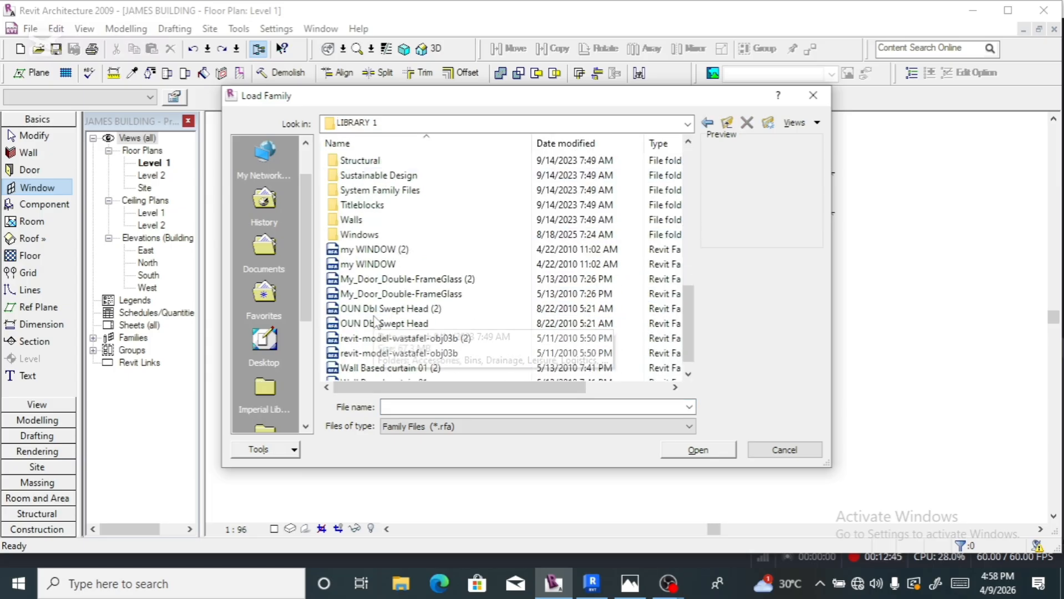
{"action": "double_click", "coordinate": [358, 220]}
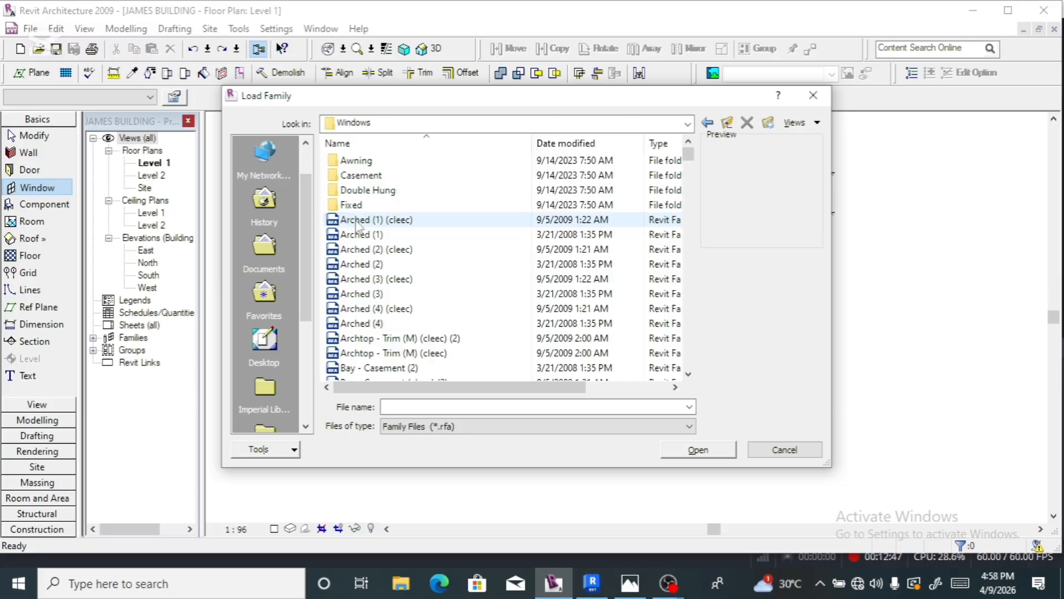
- Preview the Arched, Archtop - Trim and Bay - Casement window families
{"action": "left_click", "coordinate": [369, 264]}
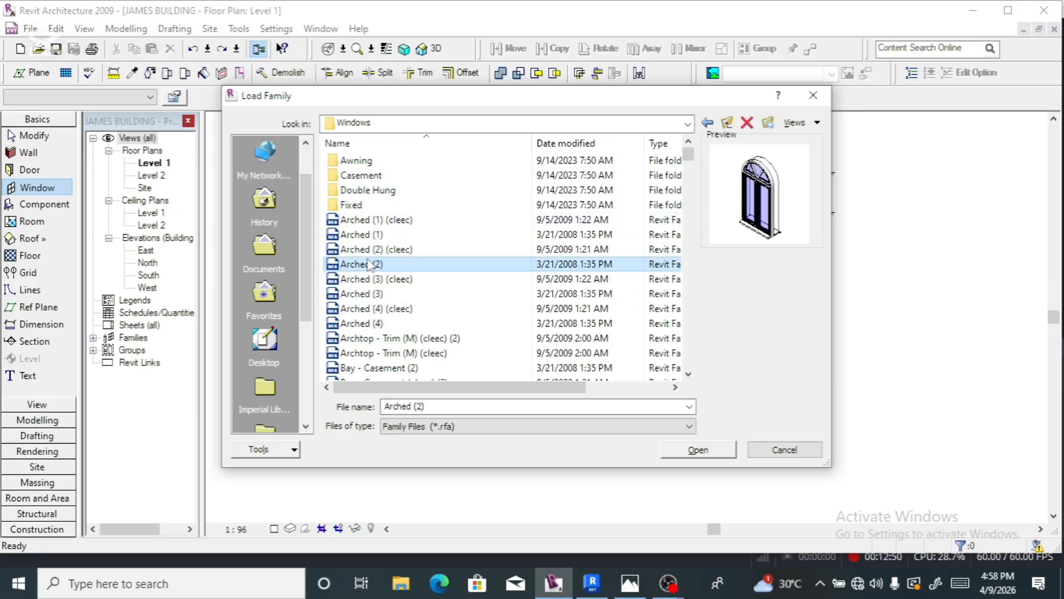
{"action": "left_click", "coordinate": [361, 239]}
{"action": "scroll", "coordinate": [376, 264], "scroll_direction": "down", "scroll_amount": 1}
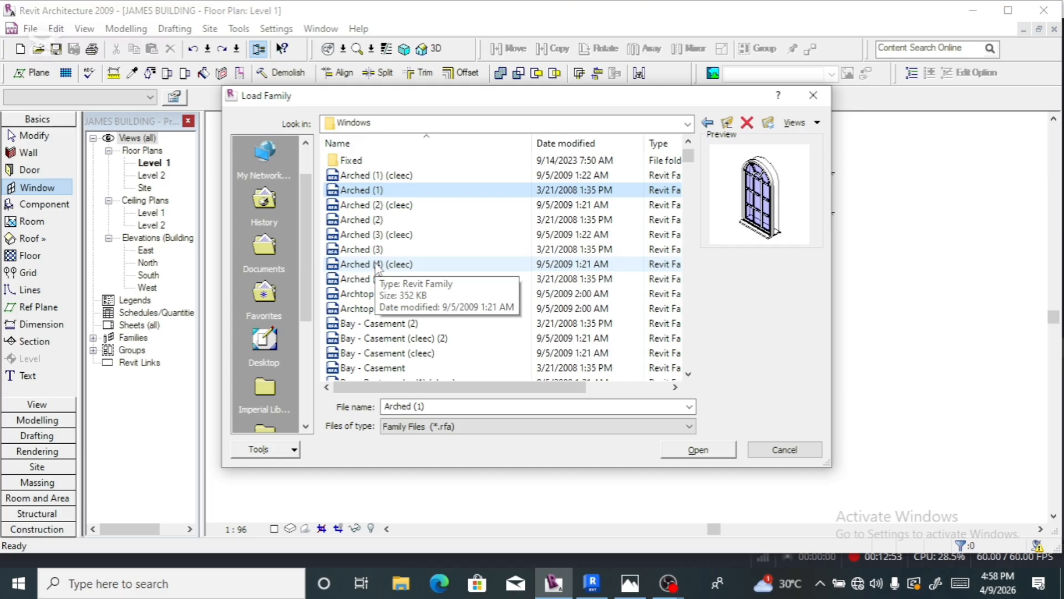
{"action": "left_click", "coordinate": [358, 279]}
{"action": "left_click", "coordinate": [355, 295]}
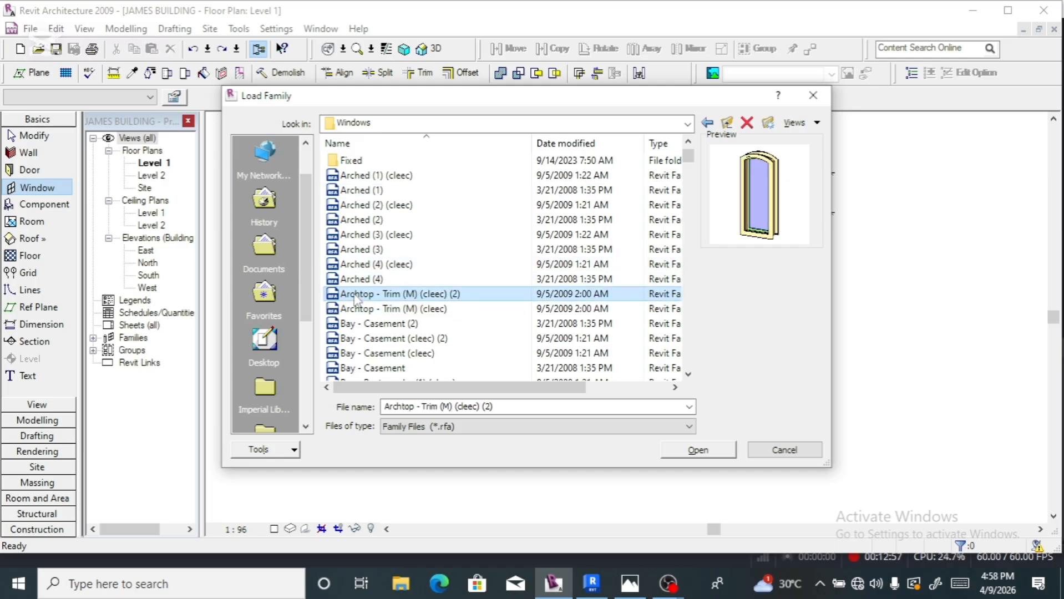
{"action": "left_click", "coordinate": [357, 309]}
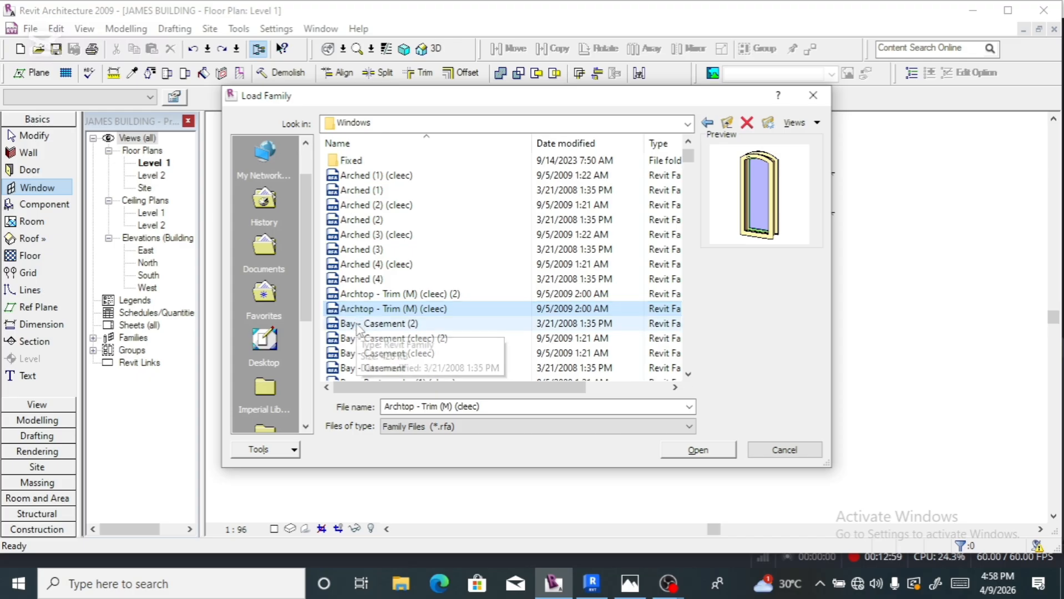
{"action": "left_click", "coordinate": [358, 324]}
{"action": "left_click", "coordinate": [365, 339]}
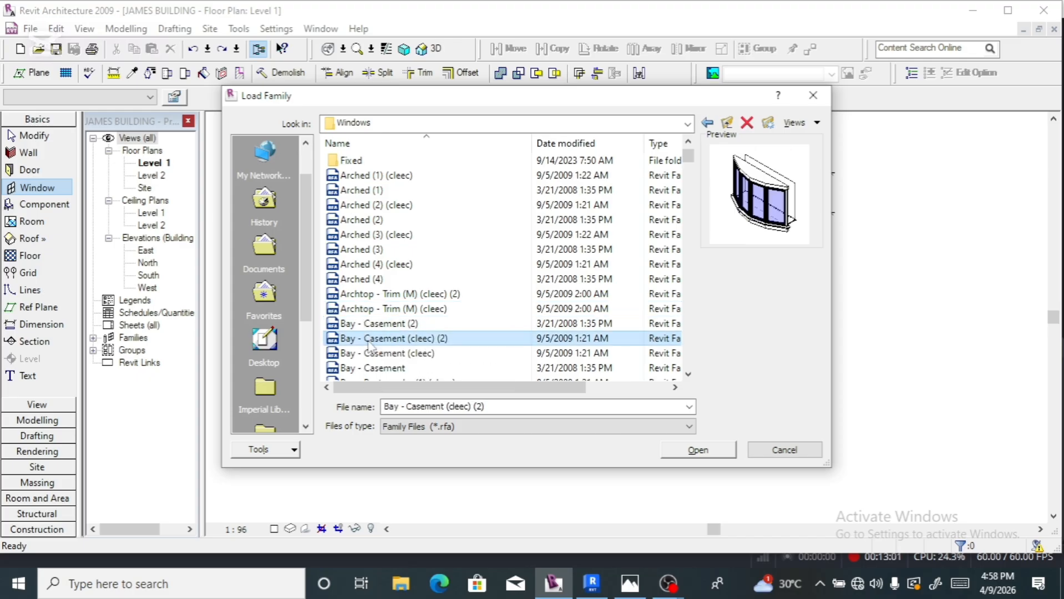
{"action": "left_click", "coordinate": [371, 353]}
{"action": "scroll", "coordinate": [375, 336], "scroll_direction": "down", "scroll_amount": 2}
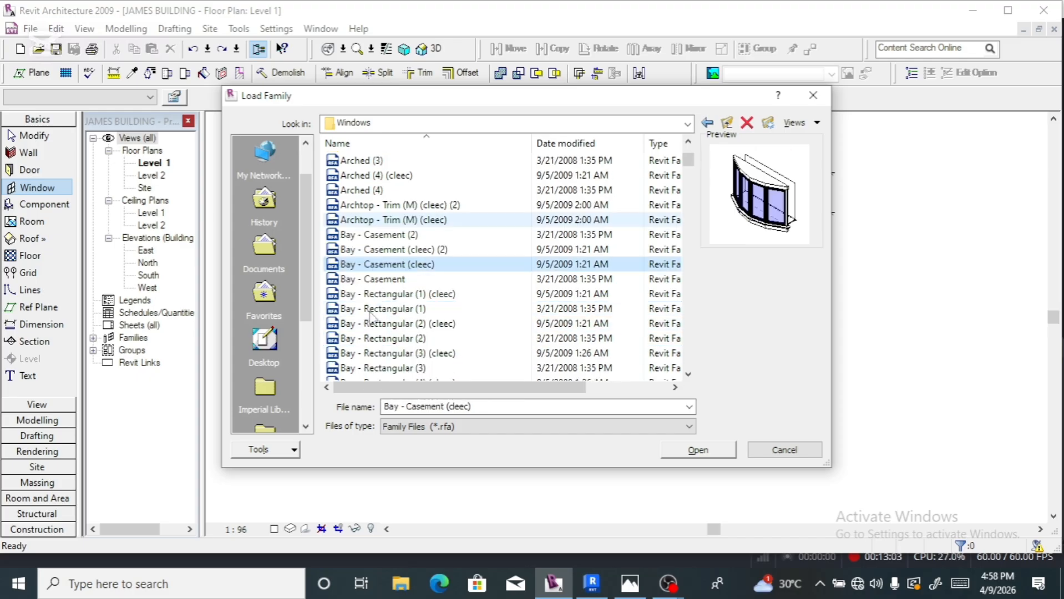
- Preview the Bay - Casement family and the Bay - Rectangular variants, from (1) to Rectangular(2)
{"action": "left_click", "coordinate": [375, 284]}
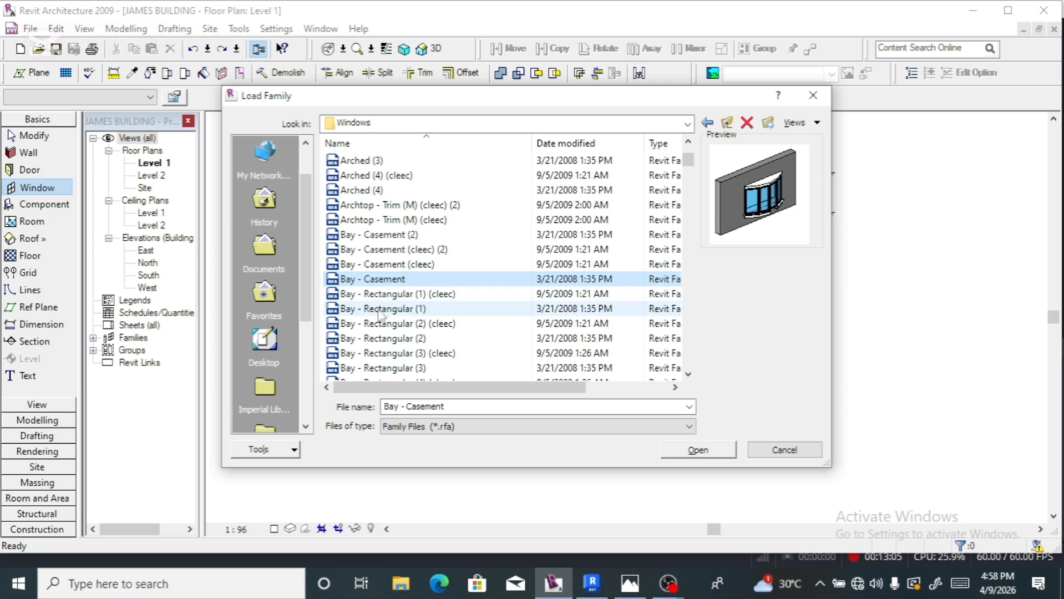
{"action": "left_click", "coordinate": [377, 295]}
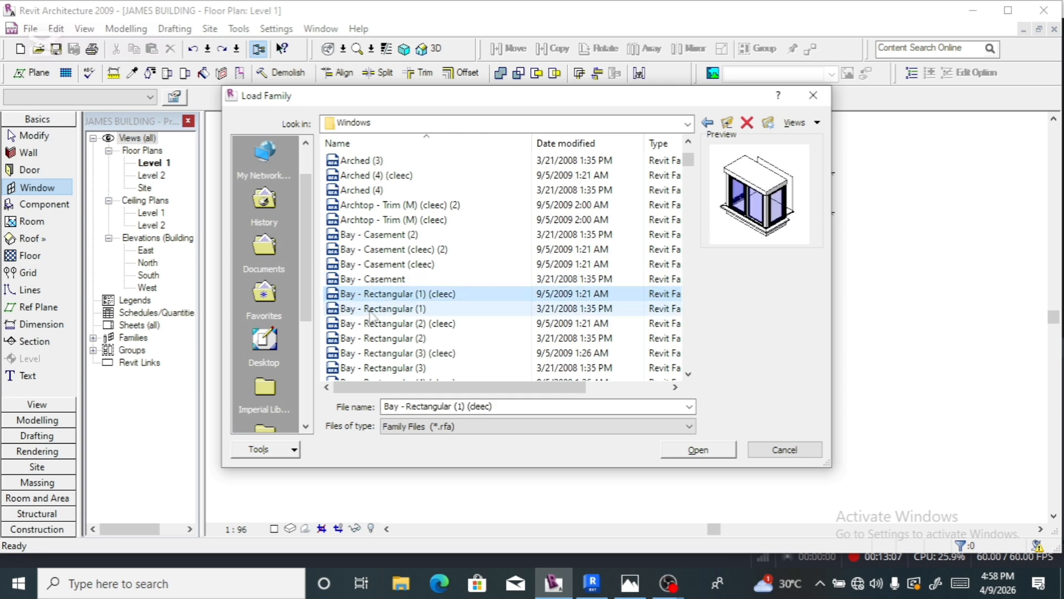
{"action": "left_click", "coordinate": [371, 311]}
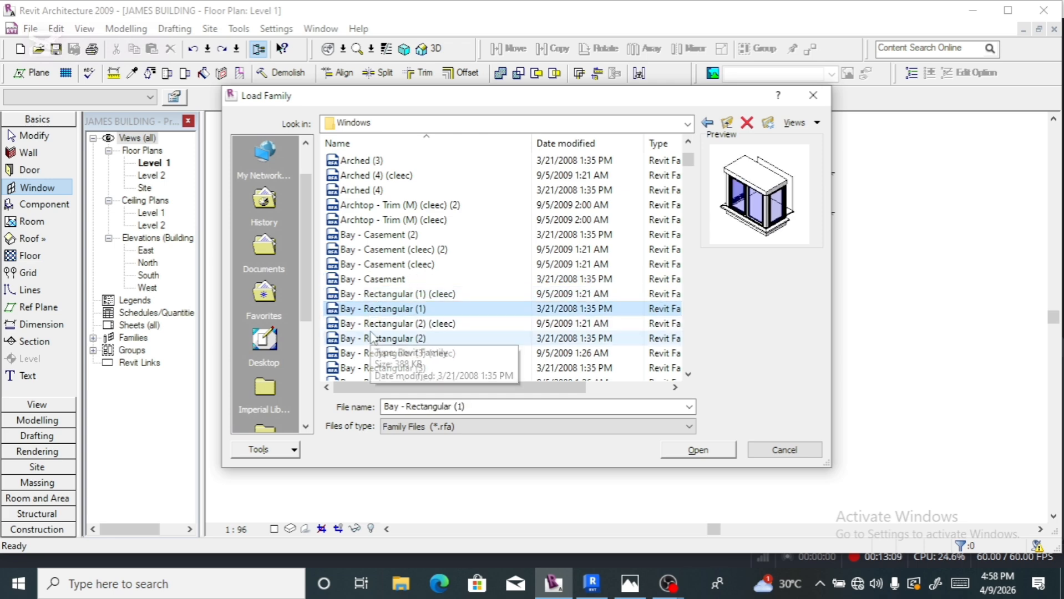
{"action": "left_click", "coordinate": [371, 327]}
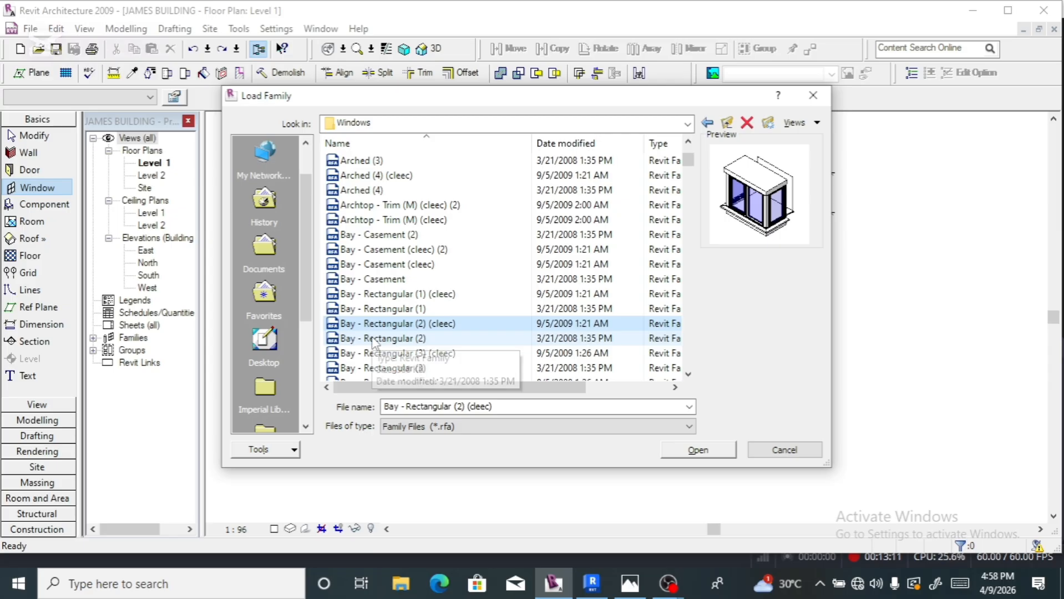
{"action": "left_click", "coordinate": [371, 338]}
{"action": "scroll", "coordinate": [371, 339], "scroll_direction": "down", "scroll_amount": 2}
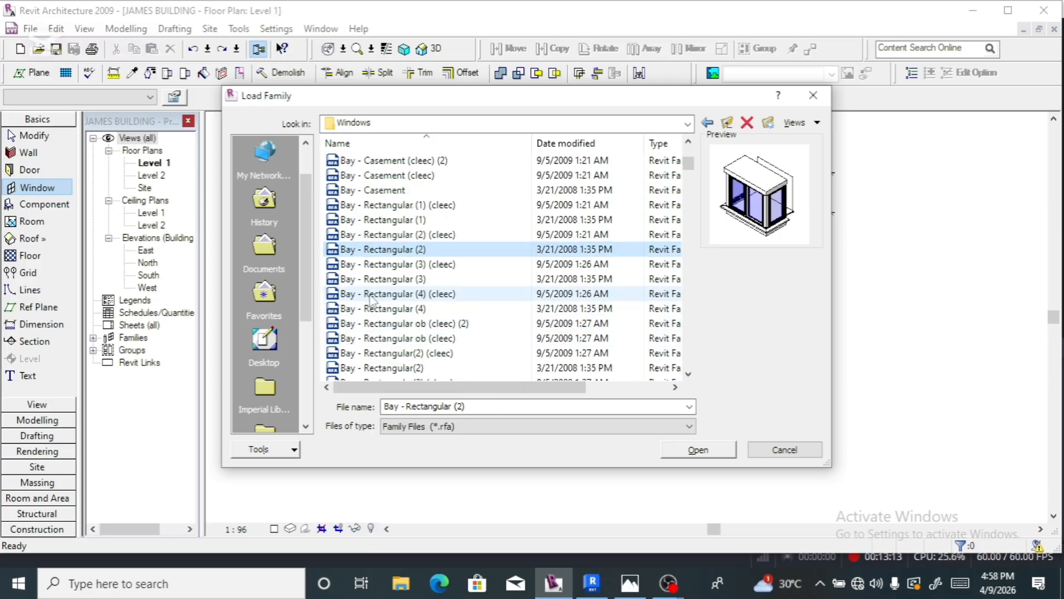
{"action": "left_click", "coordinate": [371, 266]}
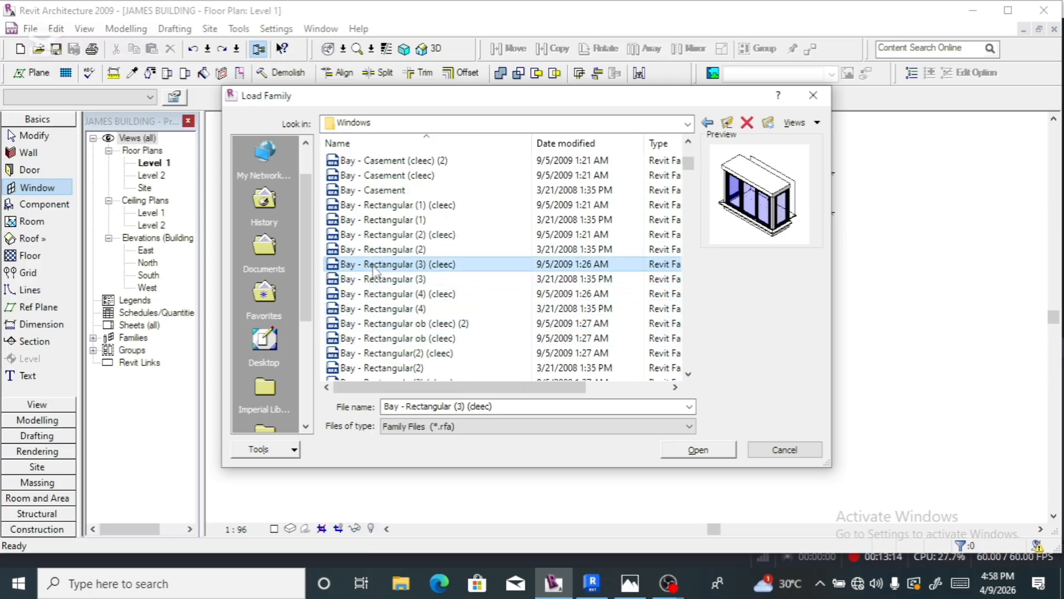
{"action": "left_click", "coordinate": [371, 294]}
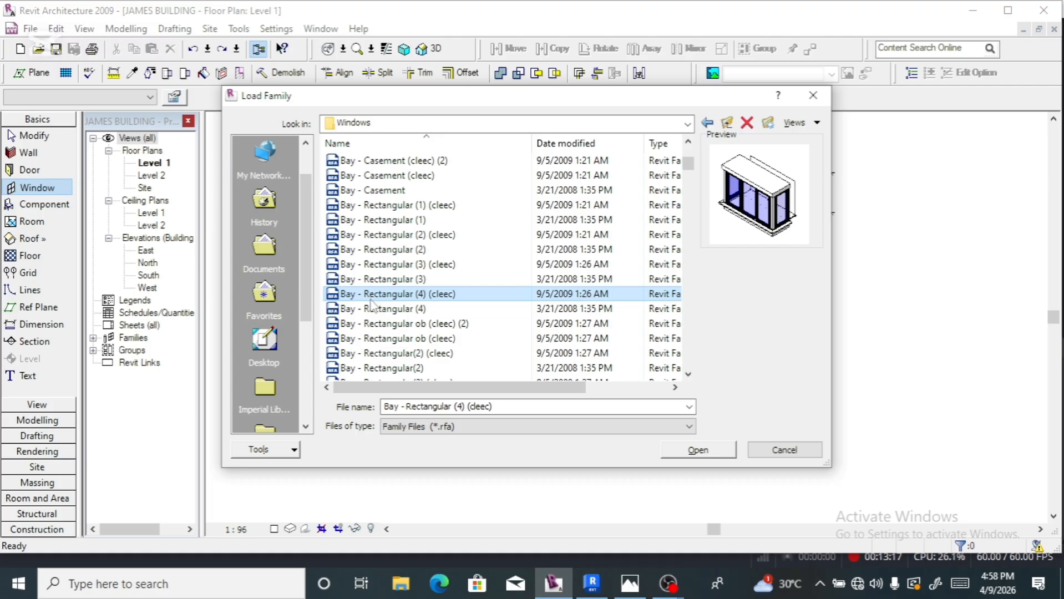
{"action": "left_click", "coordinate": [372, 308]}
{"action": "left_click", "coordinate": [376, 325]}
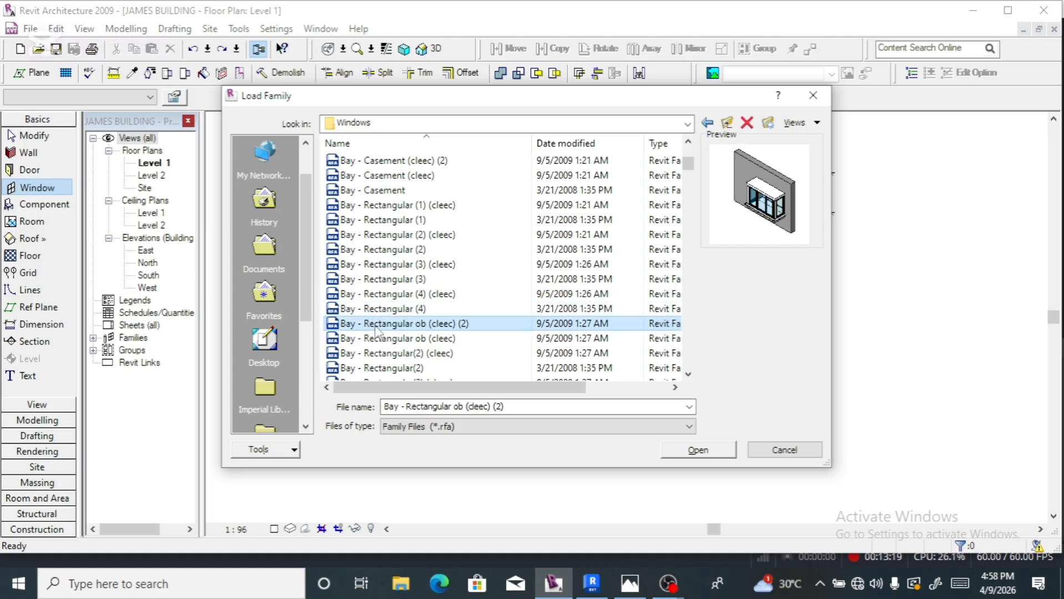
{"action": "left_click", "coordinate": [376, 339]}
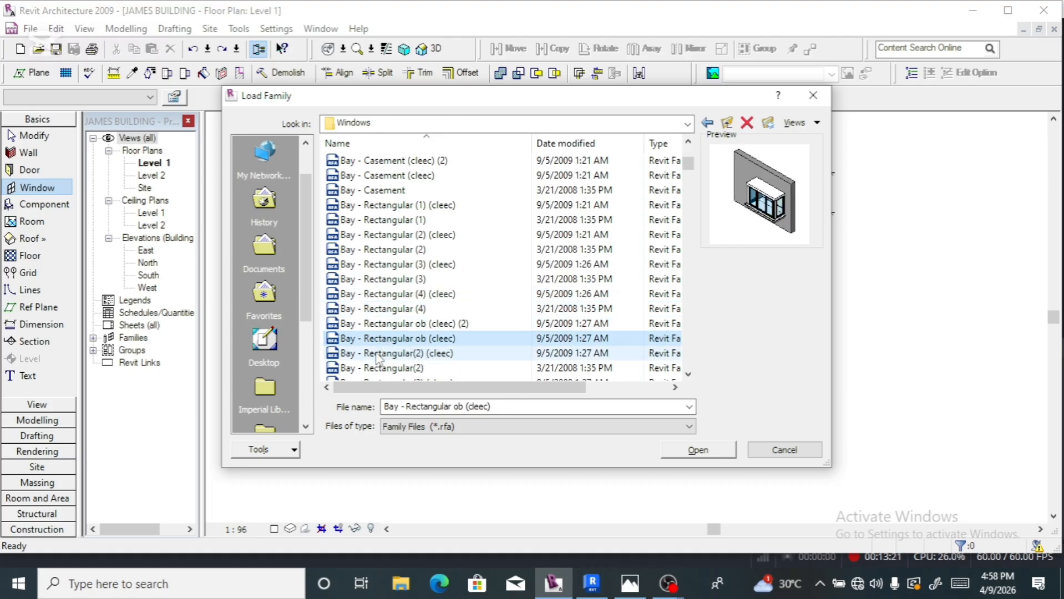
{"action": "left_click", "coordinate": [374, 354]}
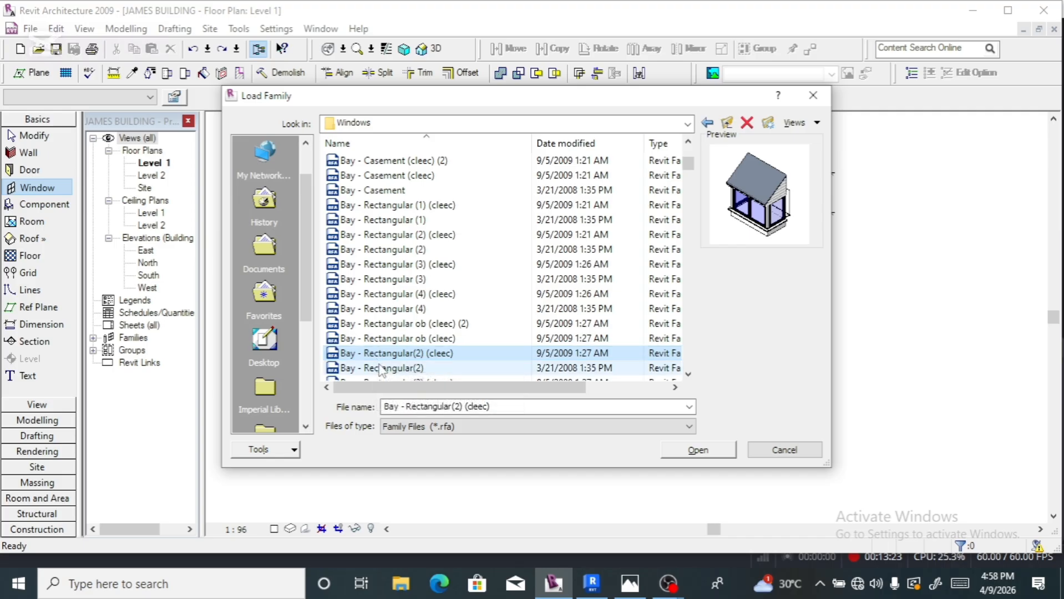
{"action": "left_click", "coordinate": [377, 367]}
- Preview Bay - Rectangular(3), Bay - Splayed and Composite w Vent, then pick the Casement folder
{"action": "scroll", "coordinate": [398, 325], "scroll_direction": "down", "scroll_amount": 3}
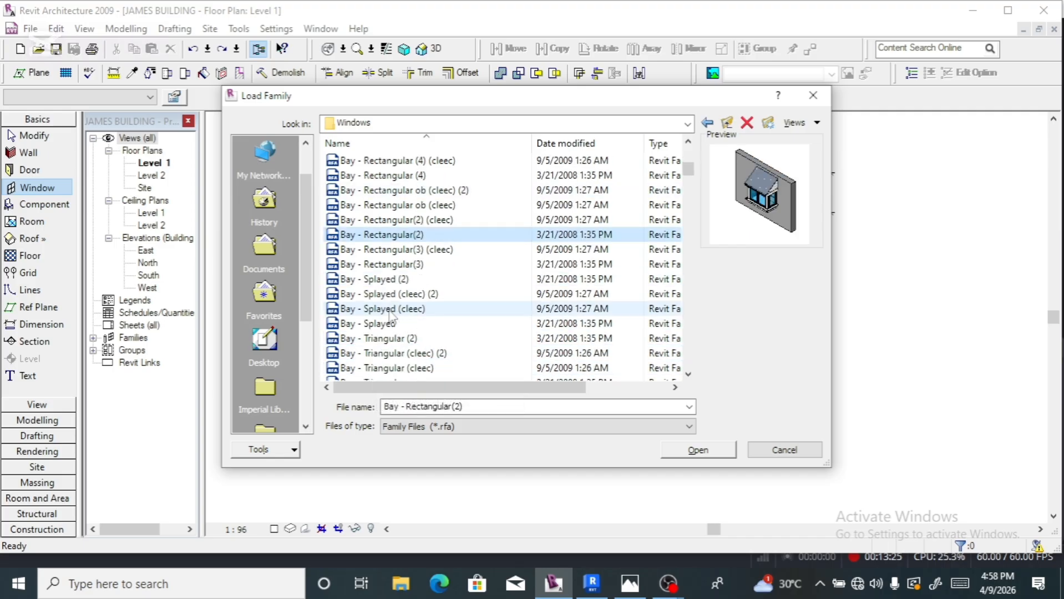
{"action": "left_click", "coordinate": [391, 264]}
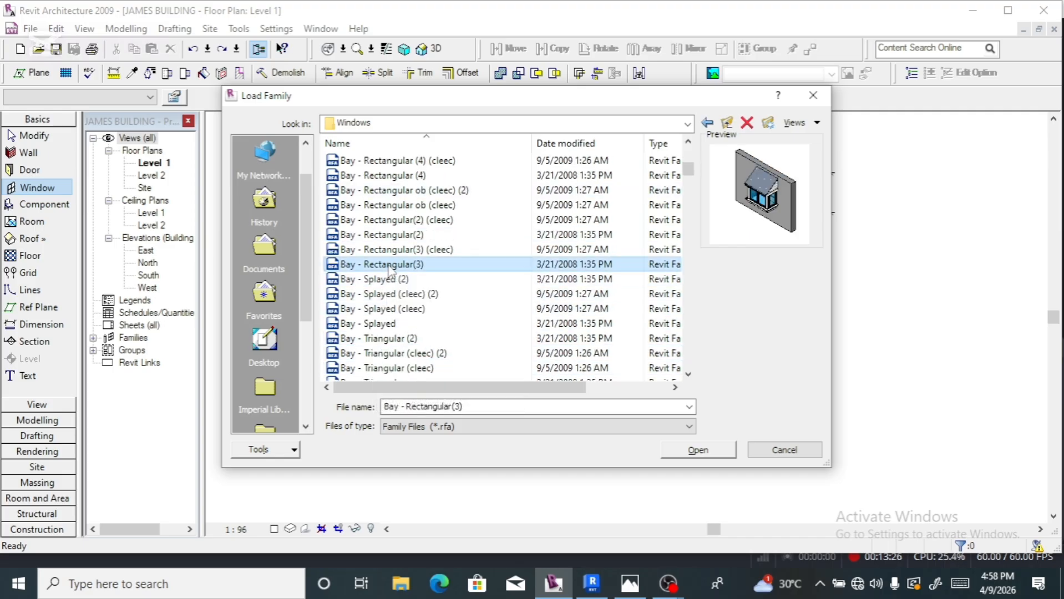
{"action": "left_click", "coordinate": [376, 311]}
{"action": "scroll", "coordinate": [376, 311], "scroll_direction": "down", "scroll_amount": 5}
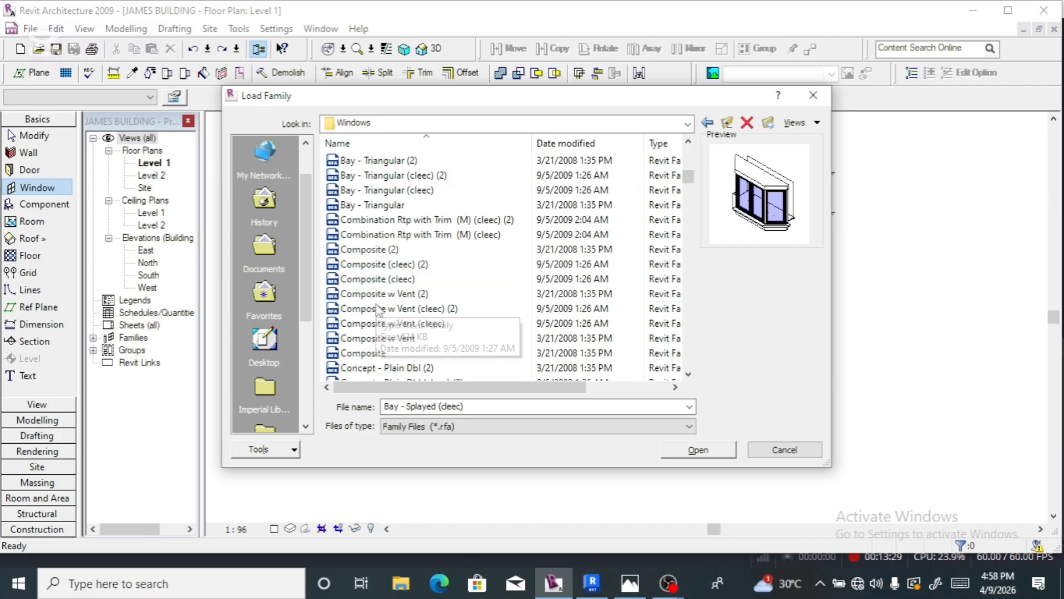
{"action": "left_click", "coordinate": [376, 279]}
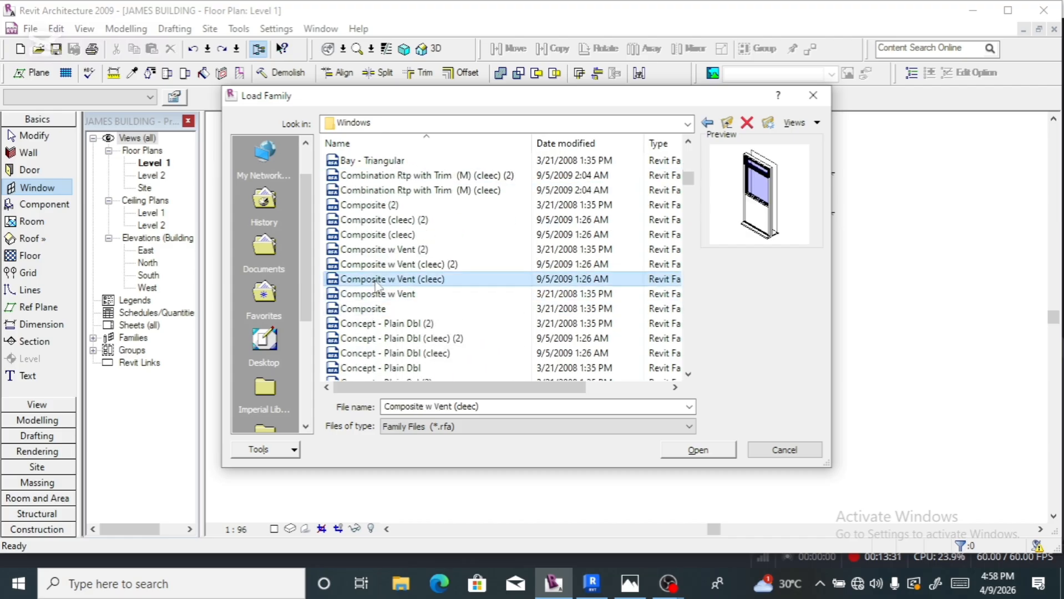
{"action": "scroll", "coordinate": [378, 286], "scroll_direction": "up", "scroll_amount": 15}
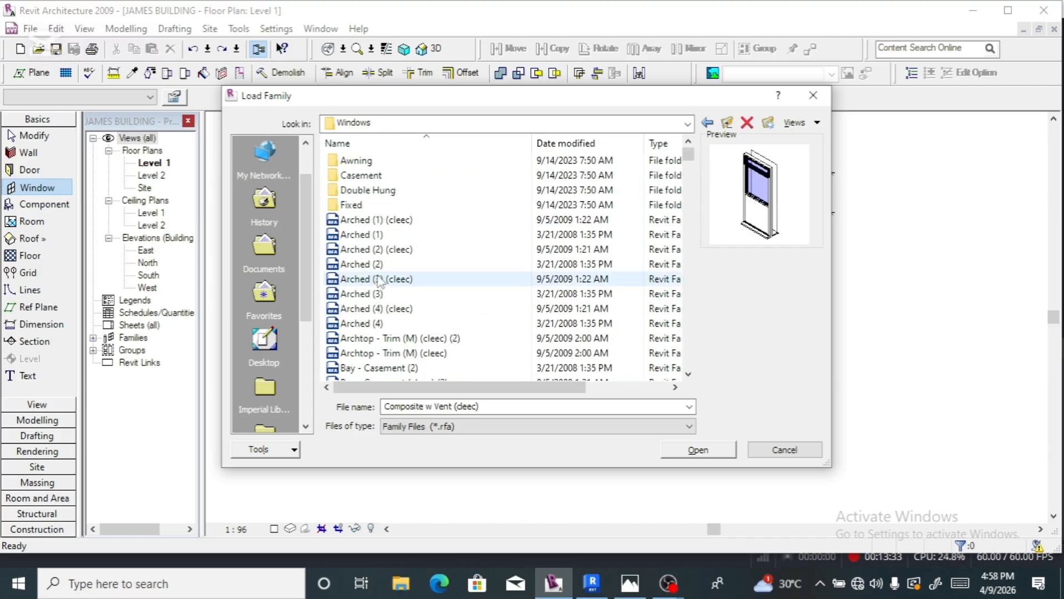
{"action": "left_click", "coordinate": [356, 177]}
- Open the Casement families folder, then dismiss the reopened family browser without loading anything
{"action": "double_click", "coordinate": [356, 176]}
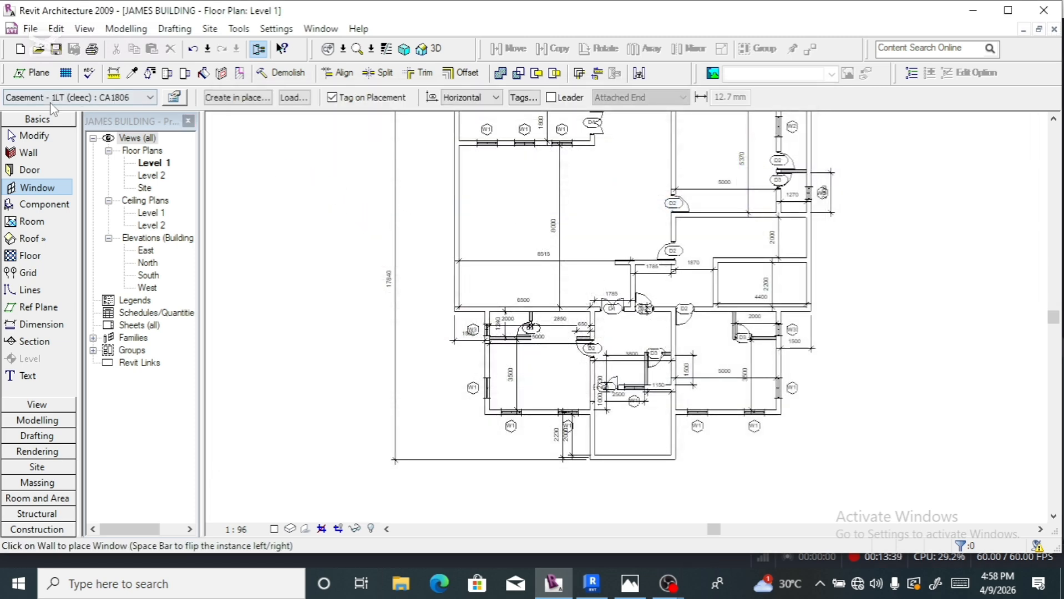
{"action": "left_click", "coordinate": [294, 98]}
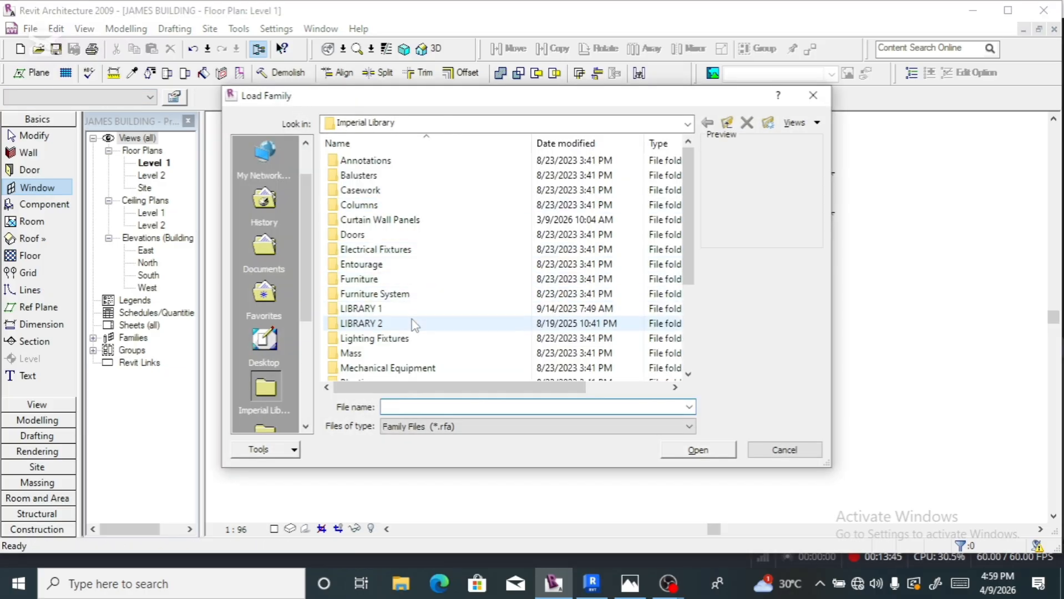
{"action": "scroll", "coordinate": [413, 324], "scroll_direction": "down", "scroll_amount": 3}
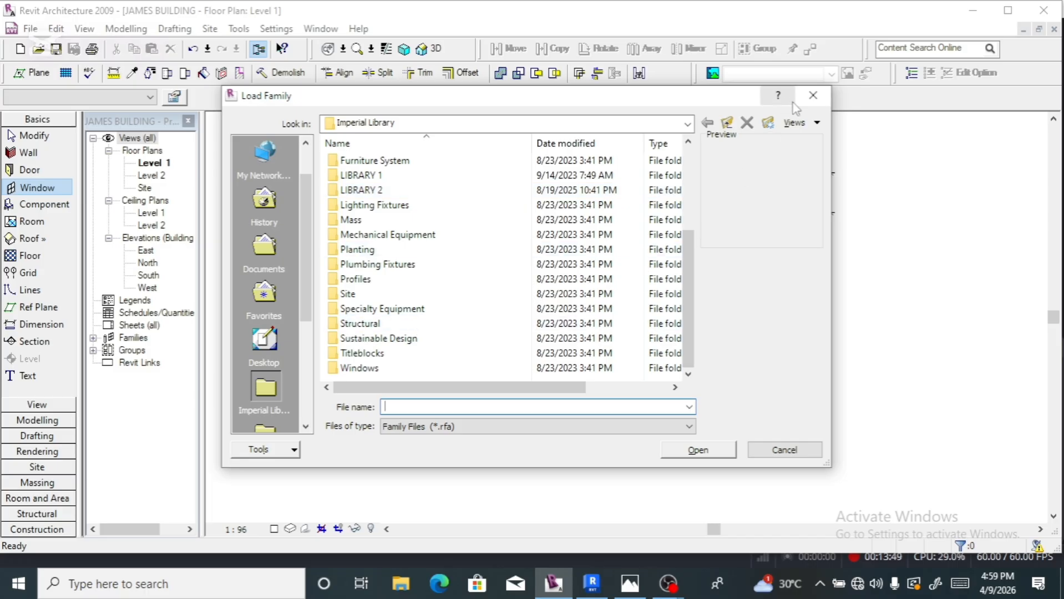
{"action": "left_click", "coordinate": [813, 96]}
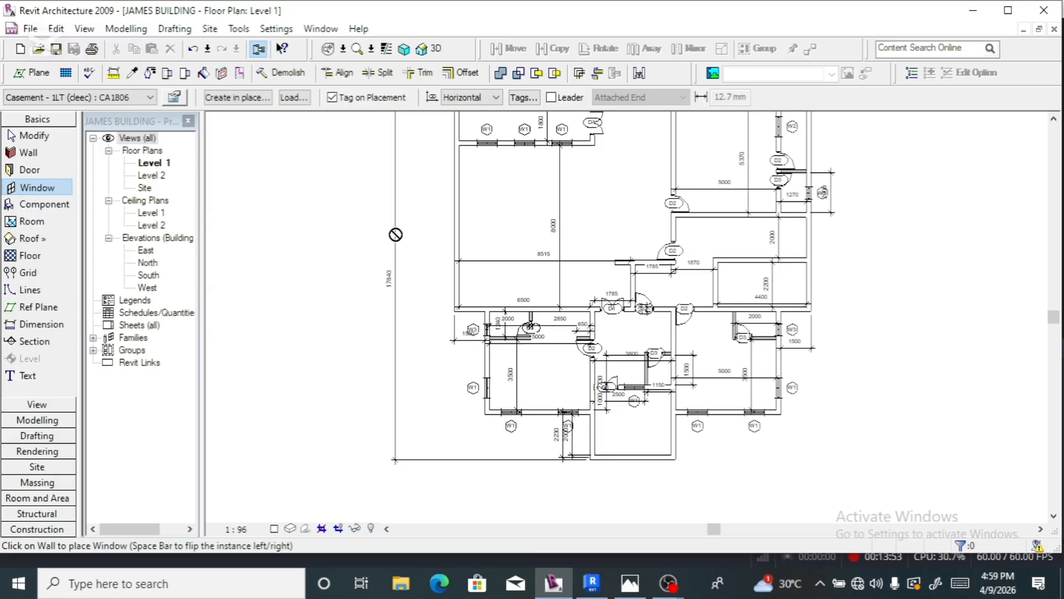
- Undo the Casement 1LT load and confirm Awning AW1218 2 2 remains the window type
{"action": "key", "text": "ctrl+z"}
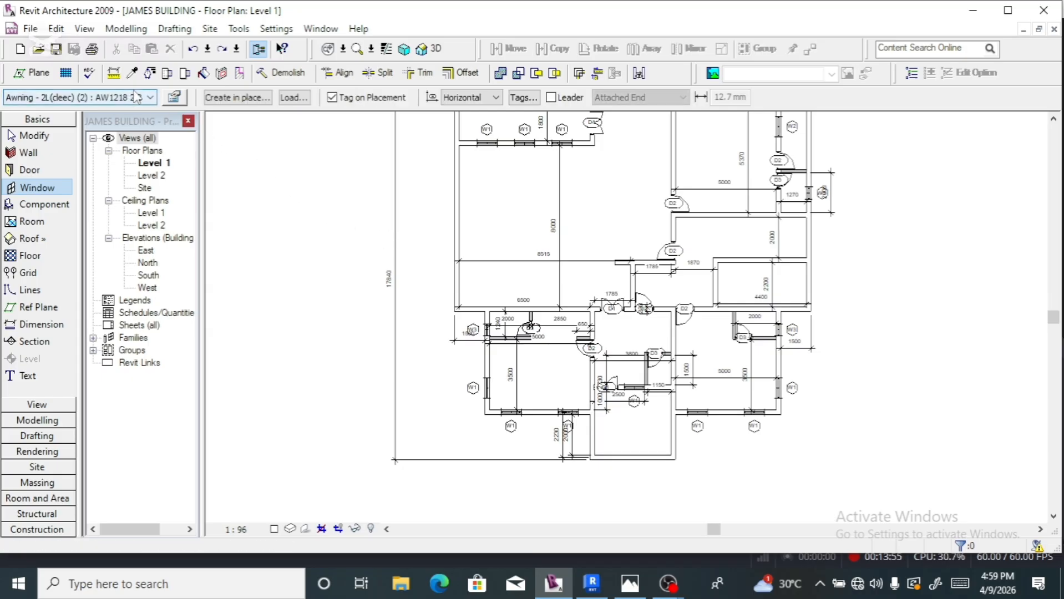
{"action": "left_click", "coordinate": [150, 98]}
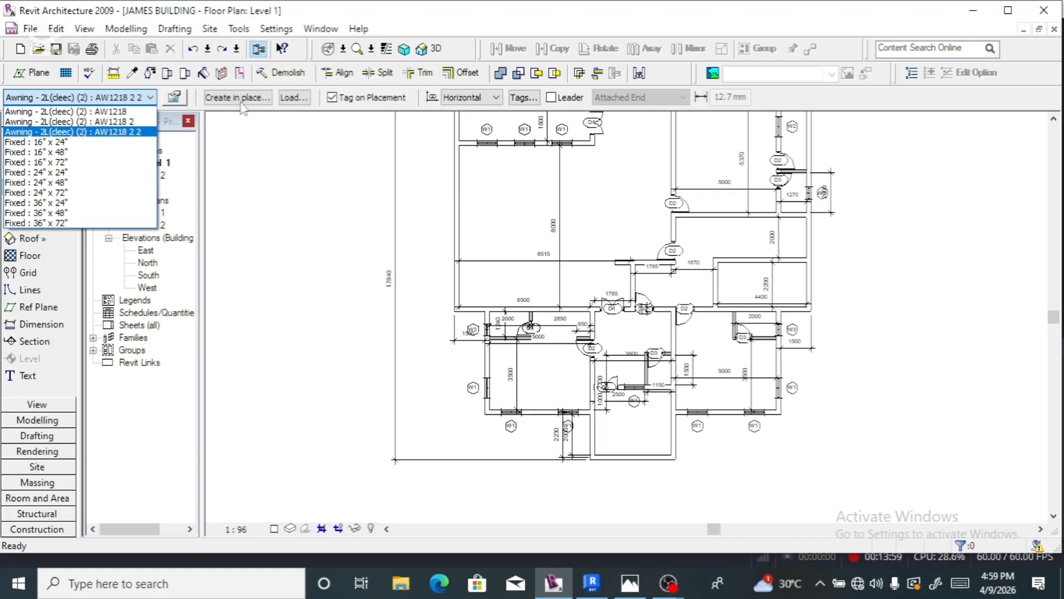
{"action": "left_click", "coordinate": [294, 100]}
- Browse the family library to LIBRARY 1 > Windows > Casement
{"action": "left_click", "coordinate": [294, 100]}
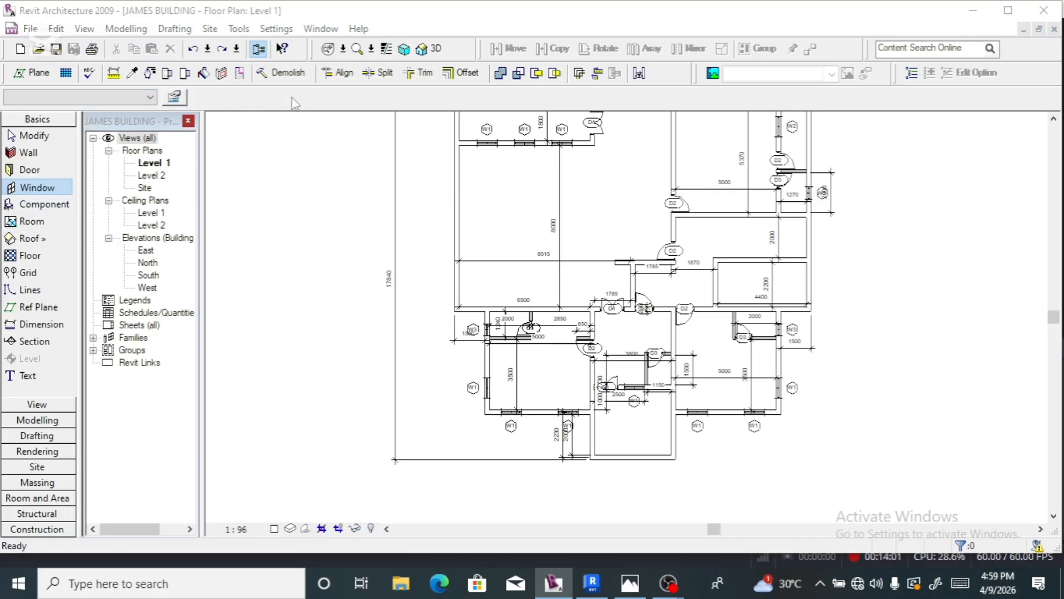
{"action": "scroll", "coordinate": [386, 320], "scroll_direction": "down", "scroll_amount": 1}
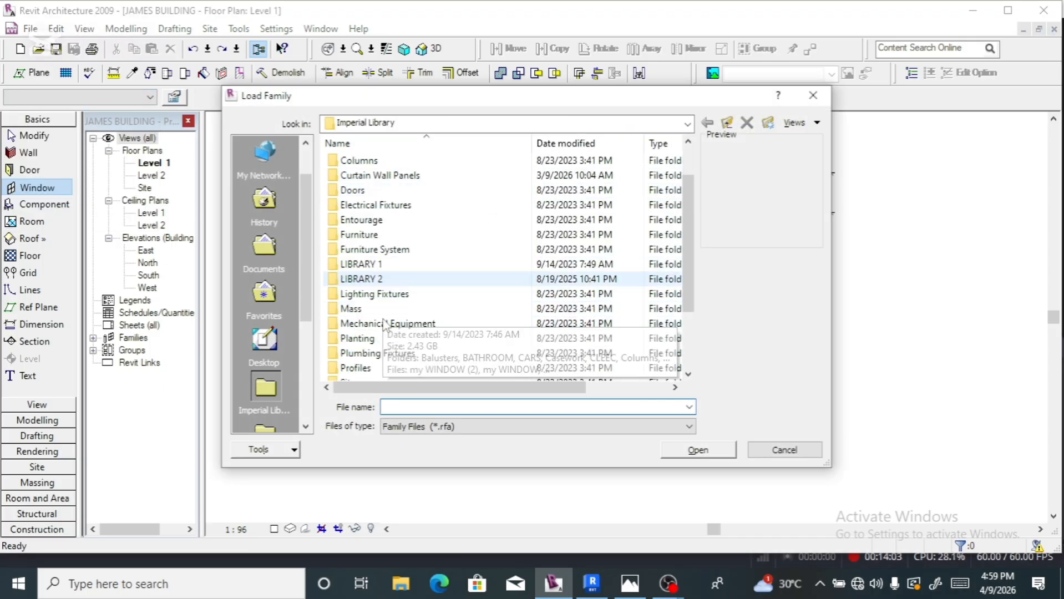
{"action": "double_click", "coordinate": [389, 265]}
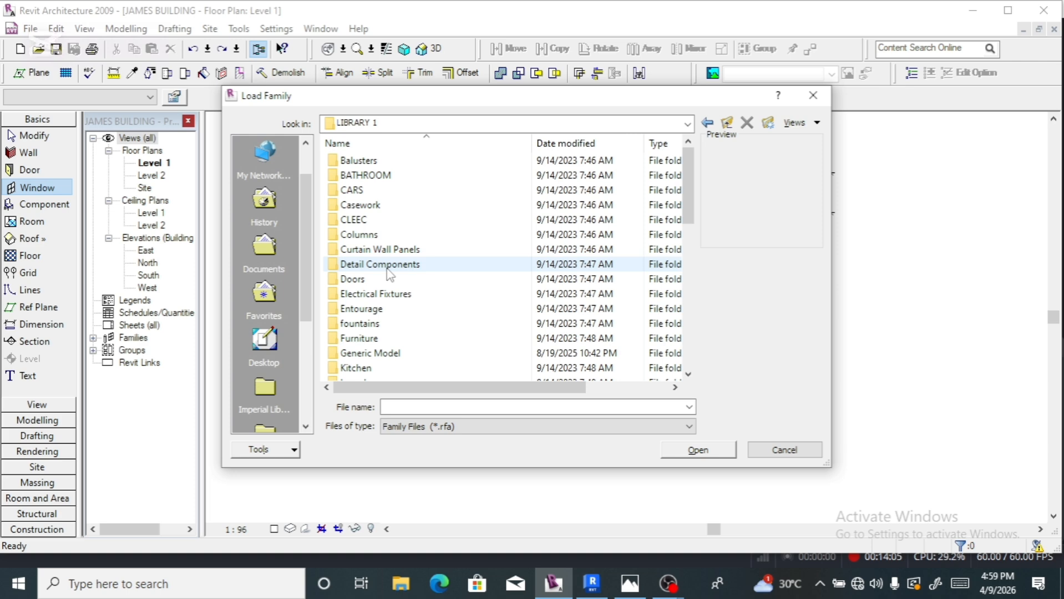
{"action": "scroll", "coordinate": [388, 271], "scroll_direction": "down", "scroll_amount": 4}
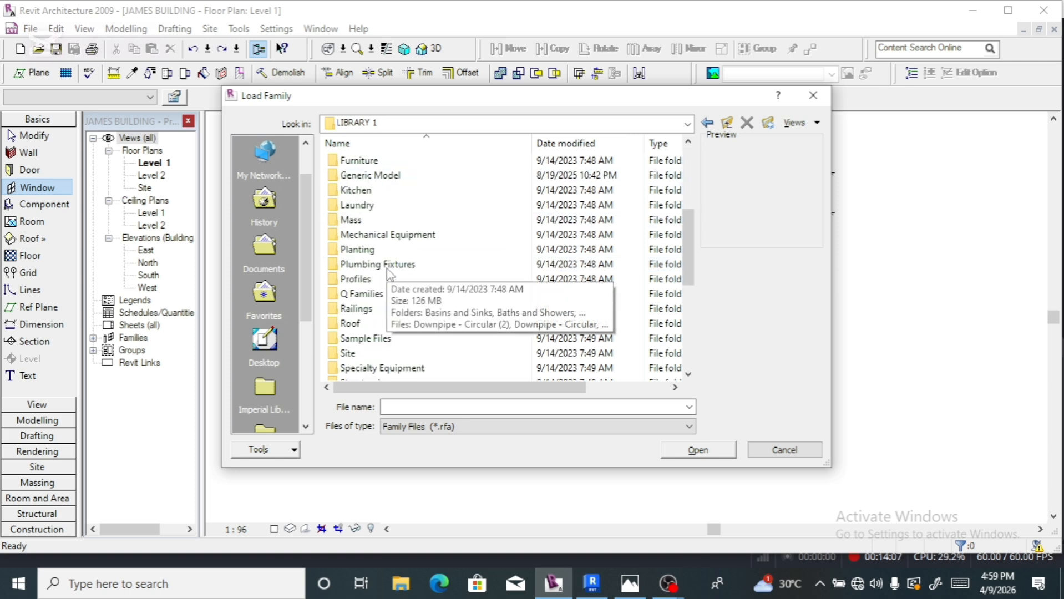
{"action": "scroll", "coordinate": [389, 272], "scroll_direction": "down", "scroll_amount": 2}
{"action": "scroll", "coordinate": [388, 272], "scroll_direction": "up", "scroll_amount": 1}
{"action": "scroll", "coordinate": [388, 271], "scroll_direction": "down", "scroll_amount": 4}
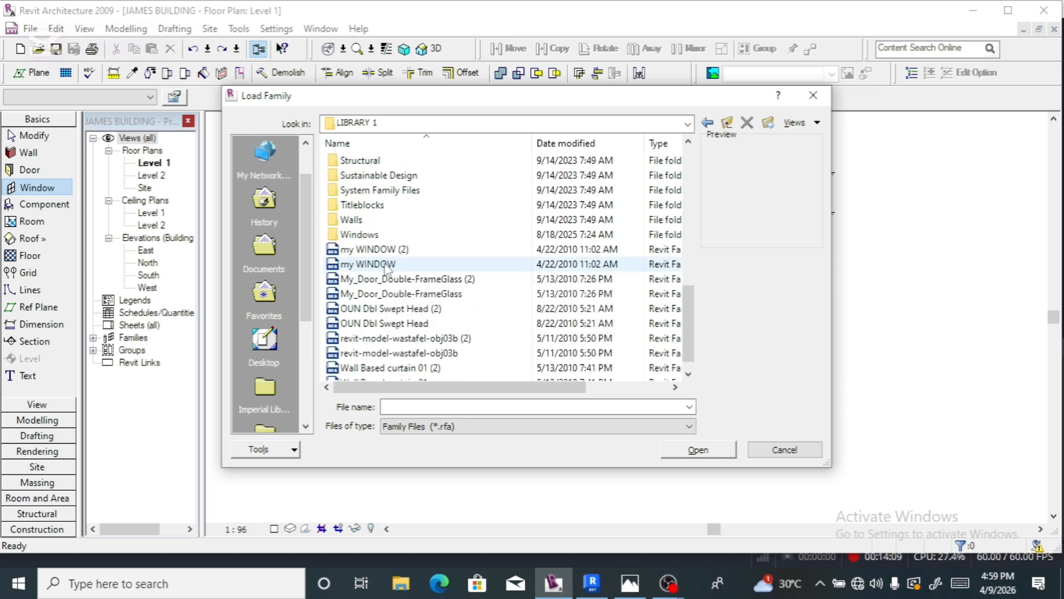
{"action": "double_click", "coordinate": [373, 235]}
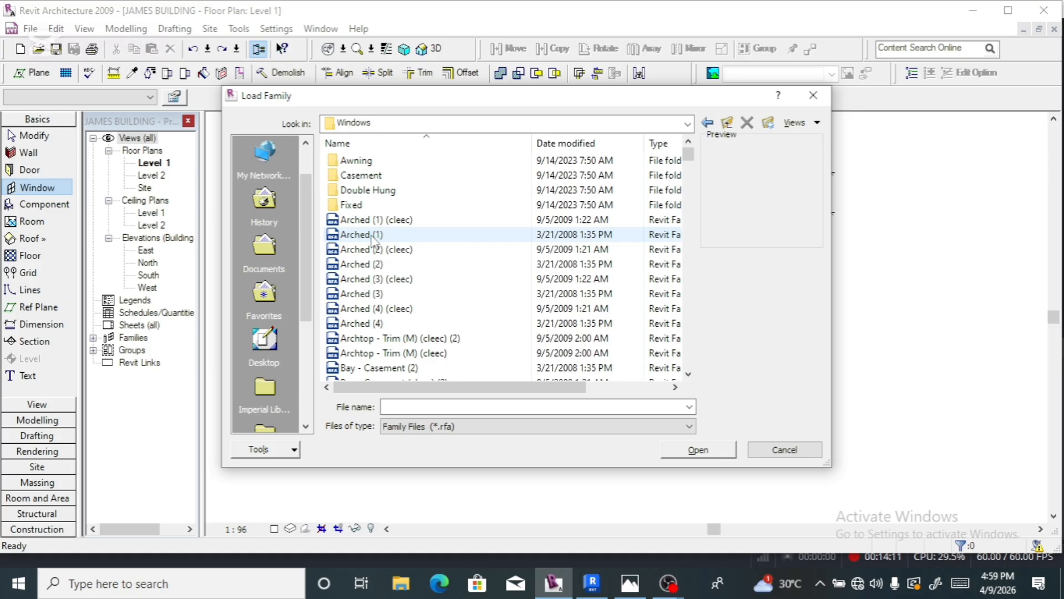
{"action": "double_click", "coordinate": [363, 177]}
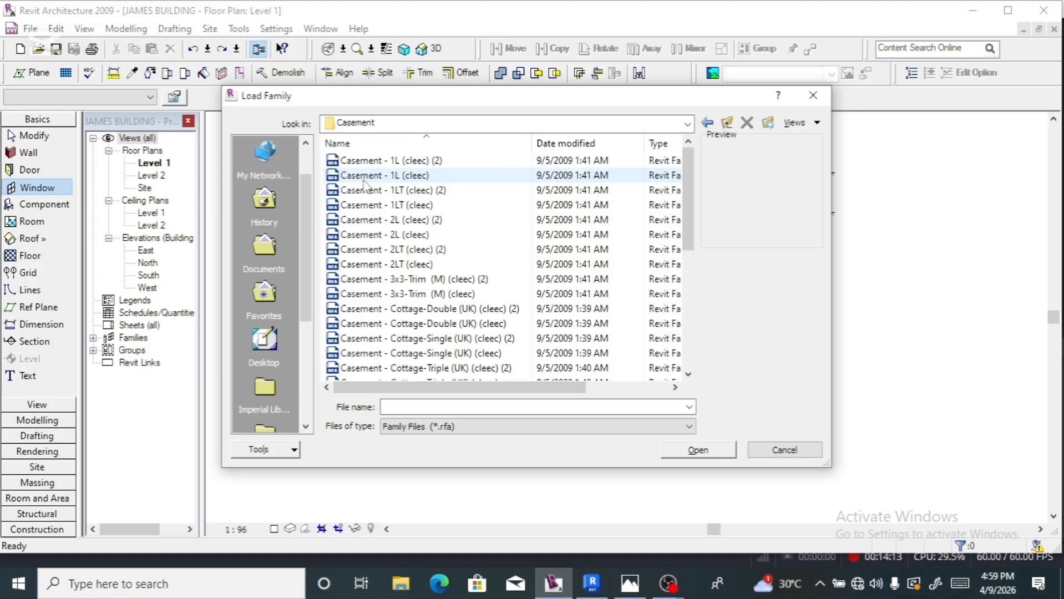
- Preview the casement families and select Casement - Cottage-Triple (UK) (cleec) (2)
{"action": "left_click", "coordinate": [391, 280]}
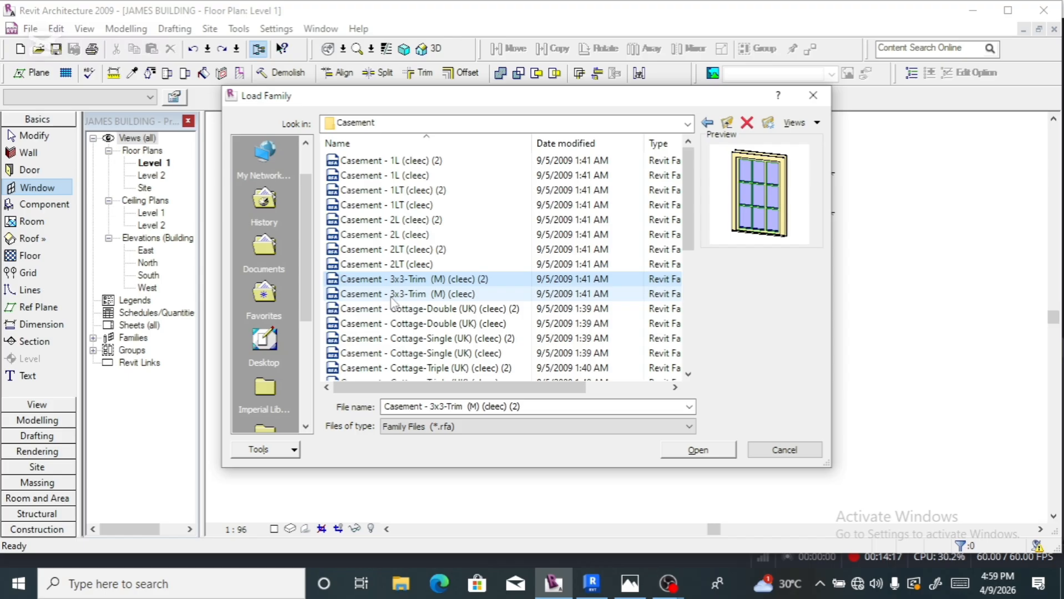
{"action": "left_click", "coordinate": [393, 294]}
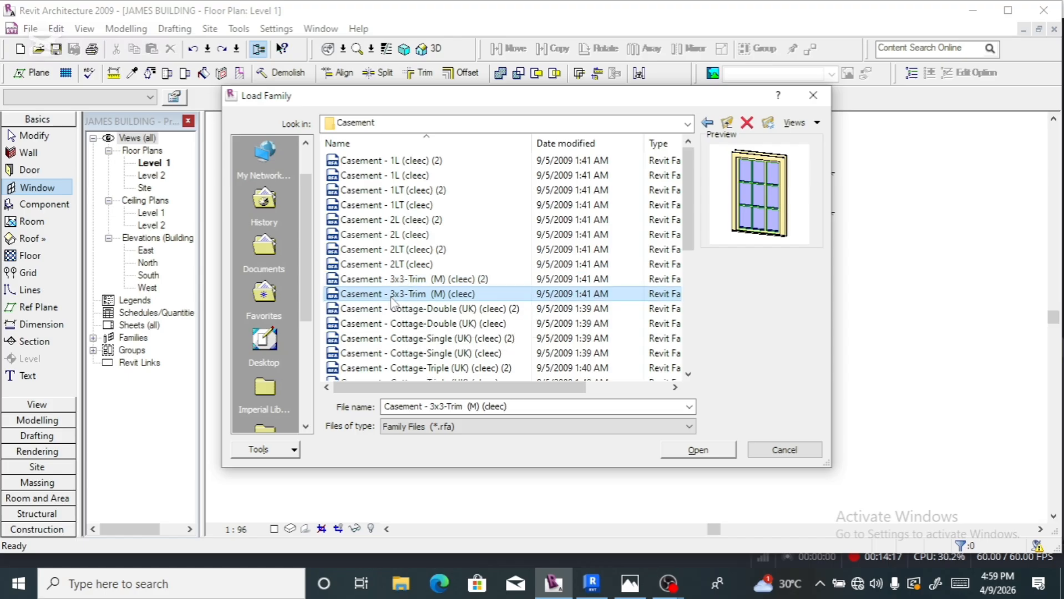
{"action": "left_click", "coordinate": [388, 324]}
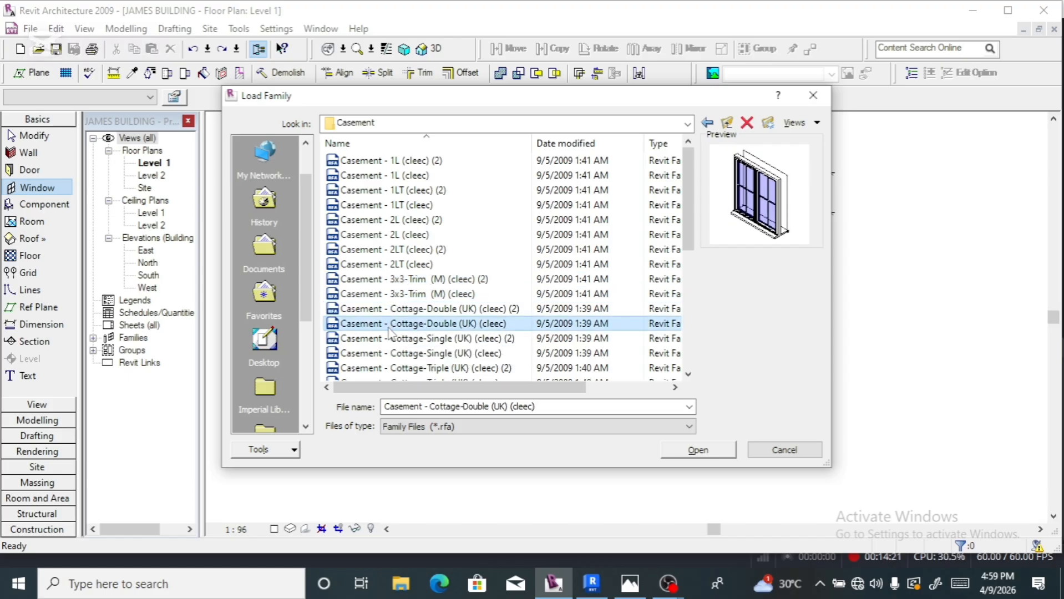
{"action": "left_click", "coordinate": [388, 339]}
{"action": "scroll", "coordinate": [388, 342], "scroll_direction": "down", "scroll_amount": 2}
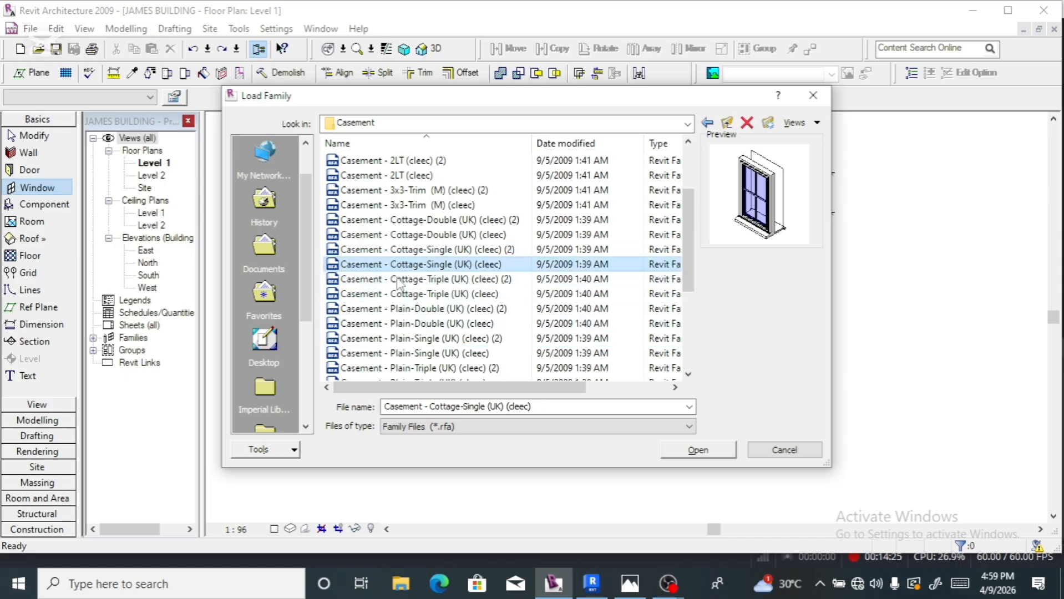
{"action": "left_click", "coordinate": [396, 297]}
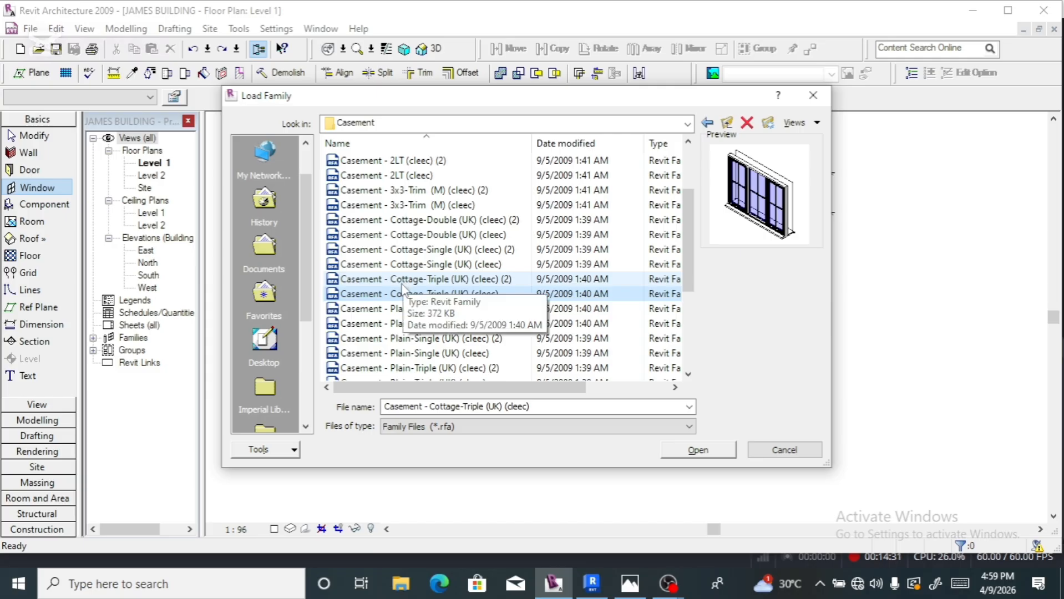
{"action": "left_click", "coordinate": [397, 311]}
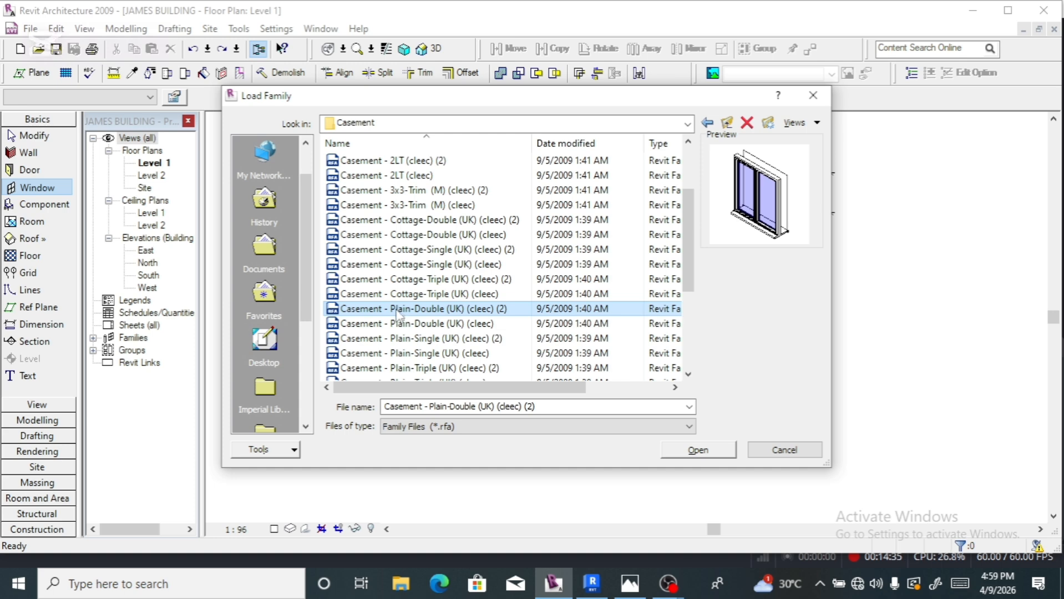
{"action": "left_click", "coordinate": [396, 325]}
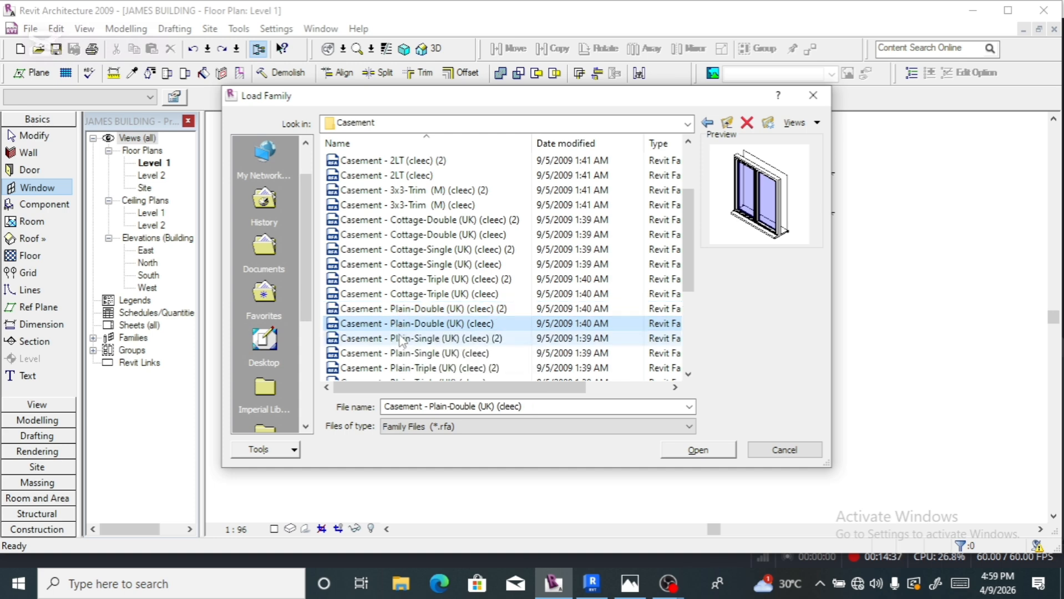
{"action": "left_click", "coordinate": [397, 339]}
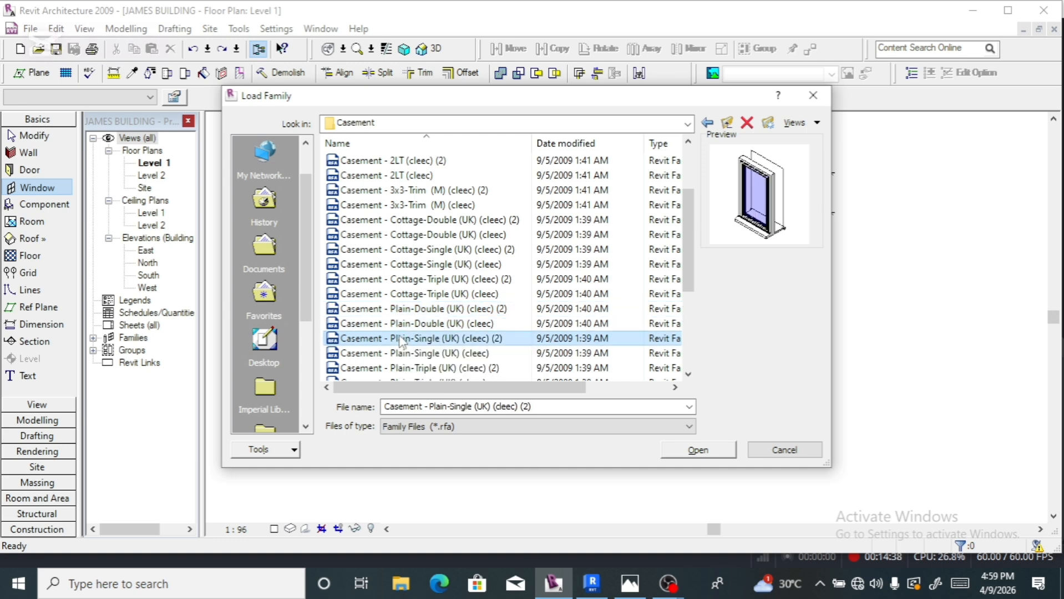
{"action": "left_click", "coordinate": [399, 282]}
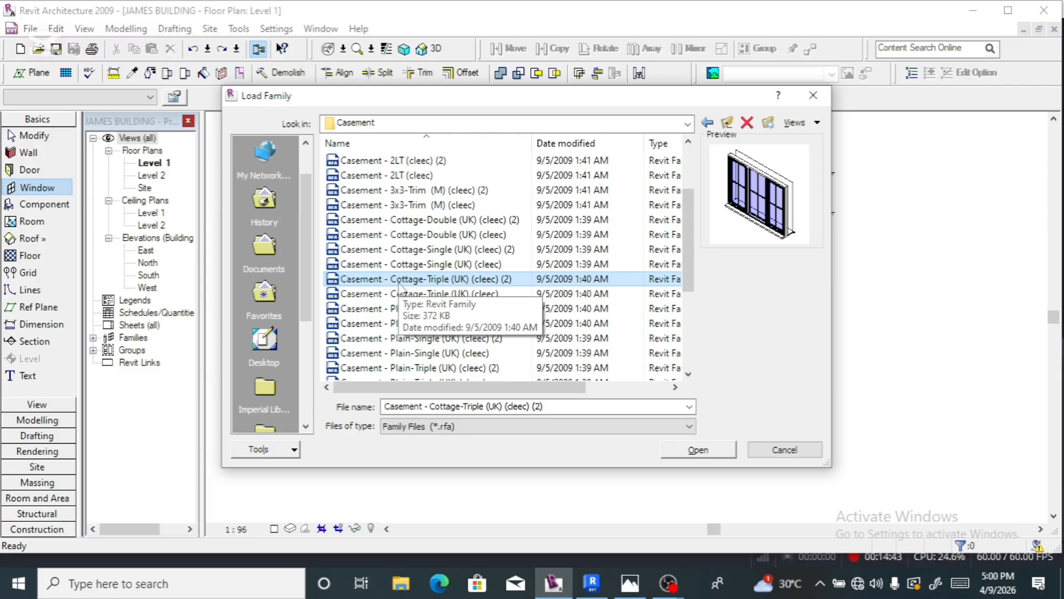
- Load the Cottage-Triple casement family and open its type parameters for editing
{"action": "double_click", "coordinate": [399, 284]}
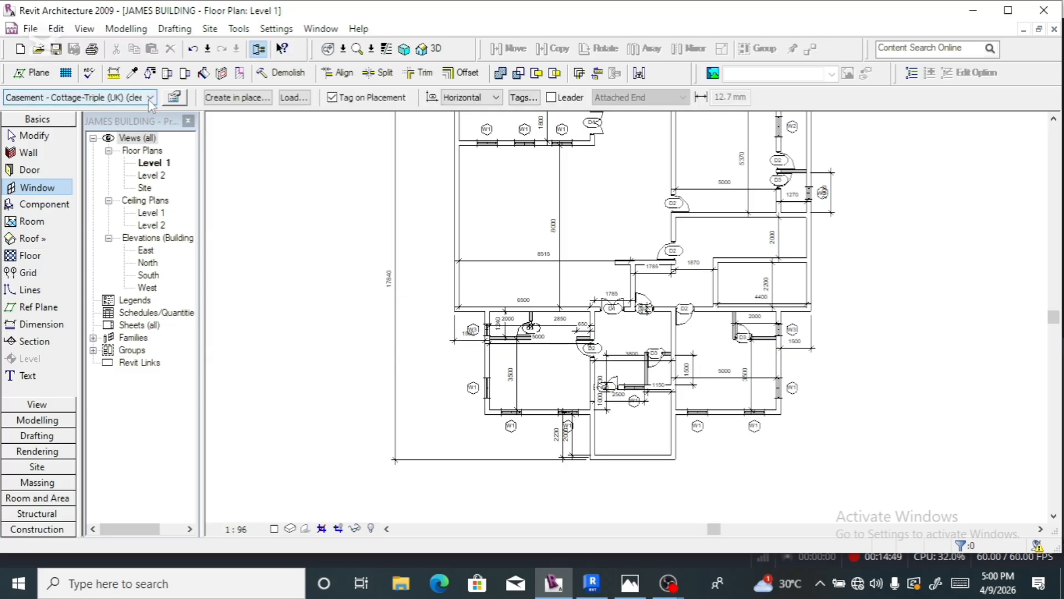
{"action": "left_click", "coordinate": [174, 97]}
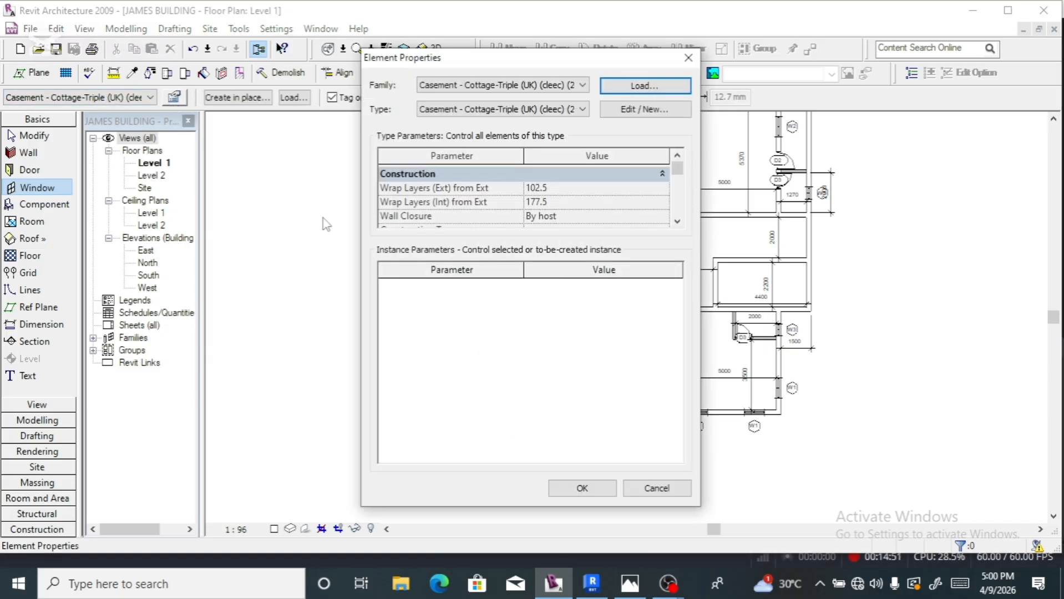
{"action": "left_click", "coordinate": [644, 109]}
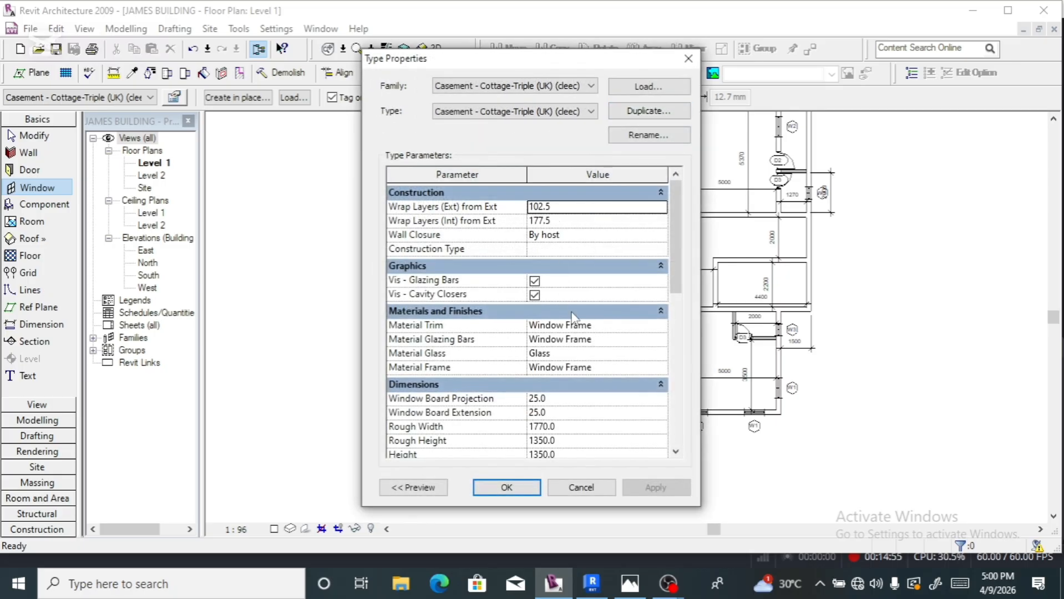
{"action": "scroll", "coordinate": [555, 324], "scroll_direction": "down", "scroll_amount": 4}
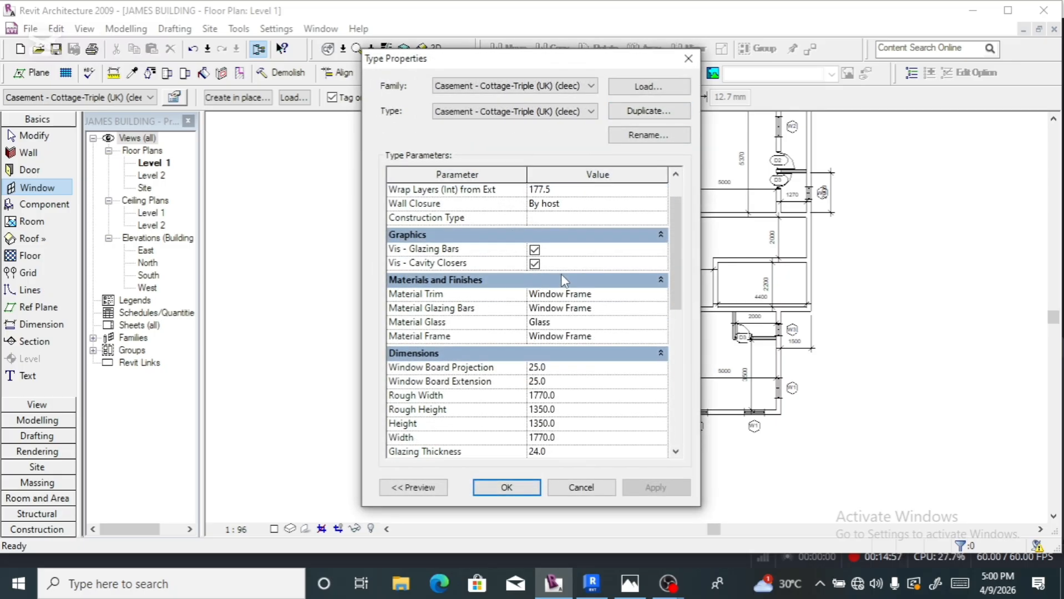
{"action": "scroll", "coordinate": [564, 280], "scroll_direction": "down", "scroll_amount": 1}
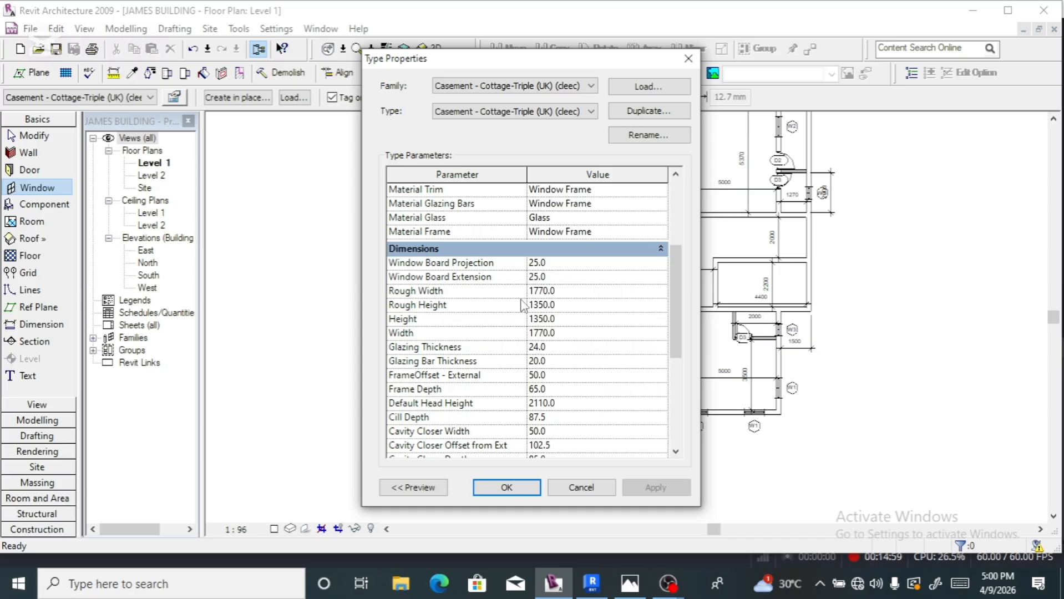
- Set the window type's Height to 2960 and Width to 2000, then accept the changes
{"action": "left_click", "coordinate": [560, 333]}
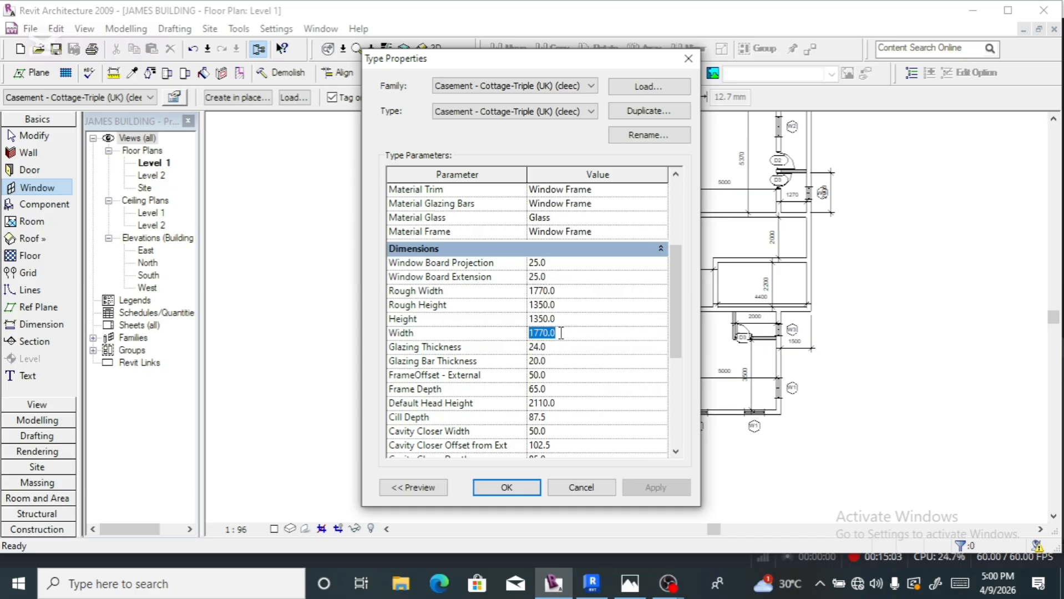
{"action": "type", "text": "2960"}
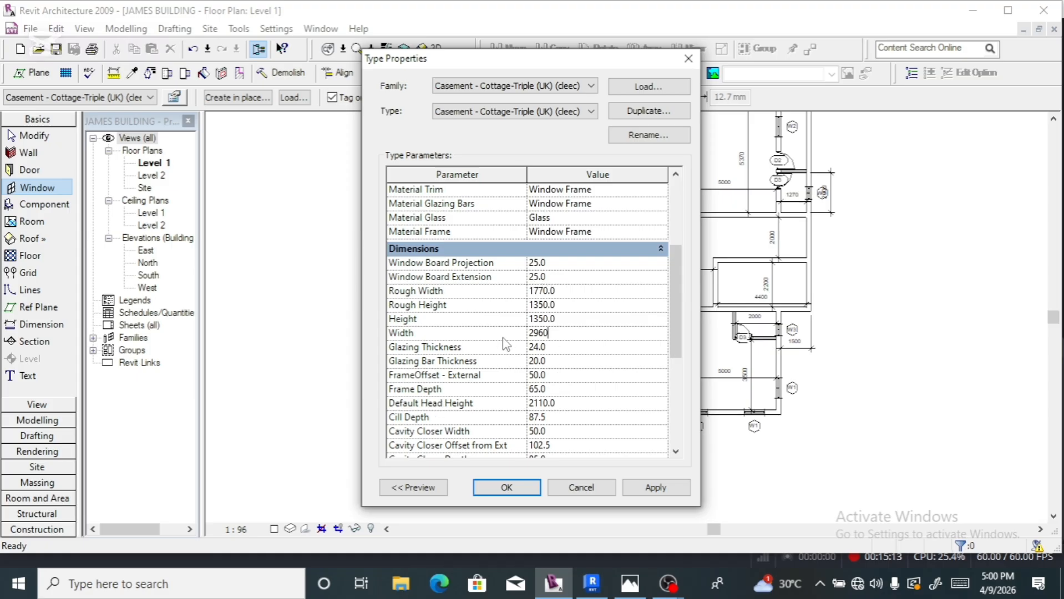
{"action": "key", "text": "Return"}
{"action": "left_click", "coordinate": [558, 318]}
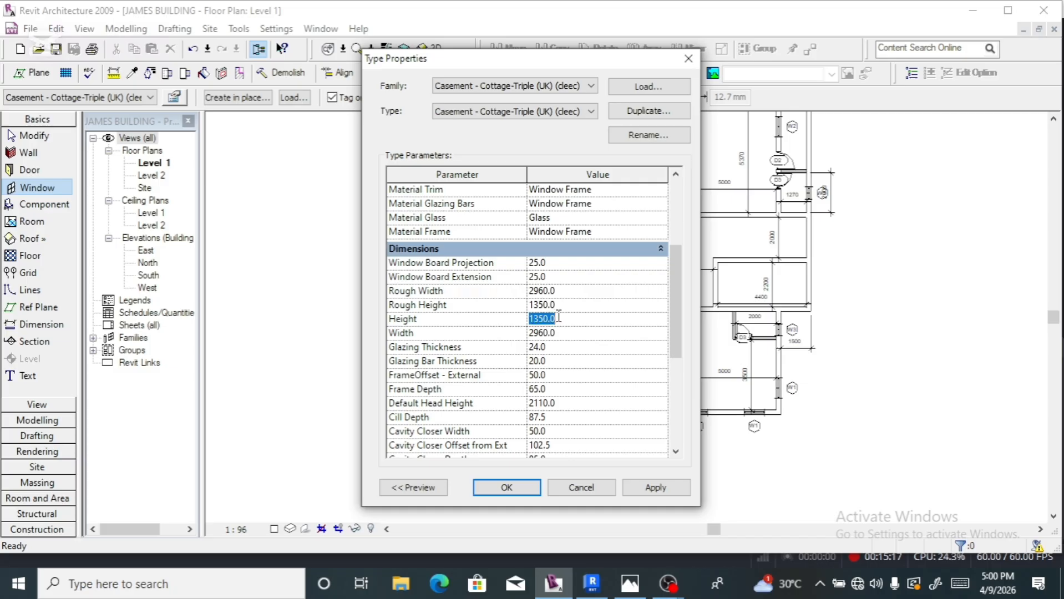
{"action": "type", "text": "2960"}
{"action": "left_click", "coordinate": [555, 332]}
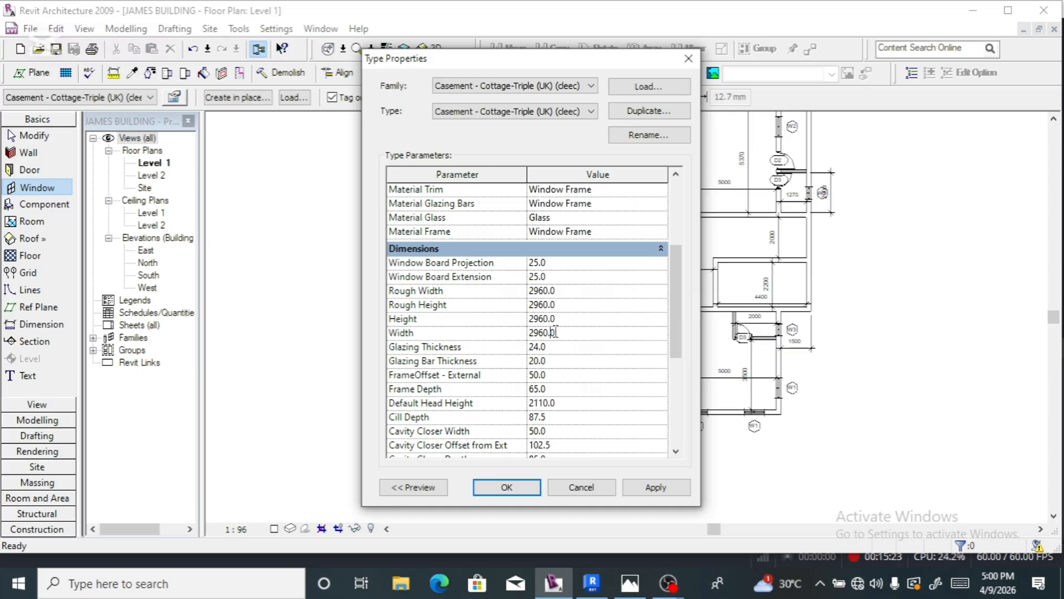
{"action": "double_click", "coordinate": [557, 335]}
{"action": "type", "text": "2"}
{"action": "left_click", "coordinate": [506, 489]}
{"action": "left_click", "coordinate": [506, 490]}
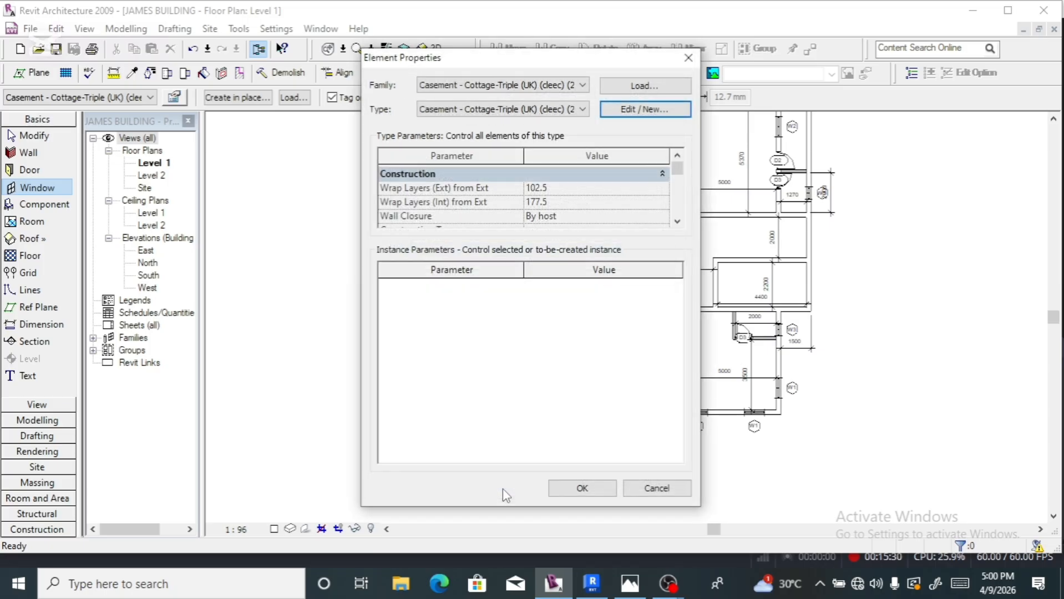
{"action": "left_click", "coordinate": [594, 494]}
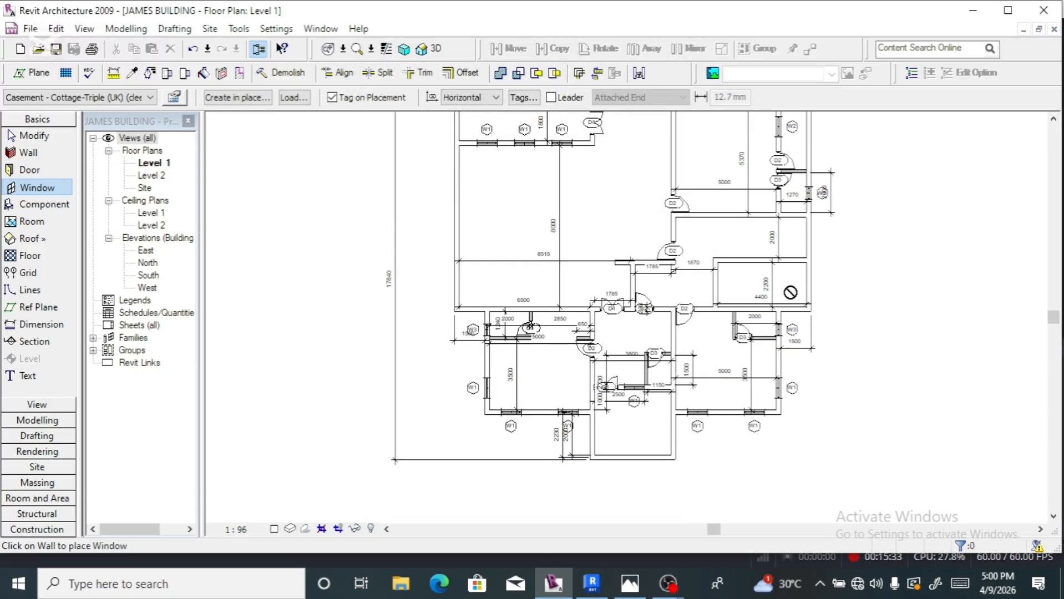
- Place a W4 Cottage-Triple casement window on the building's right exterior wall
{"action": "scroll", "coordinate": [809, 247], "scroll_direction": "up", "scroll_amount": 4}
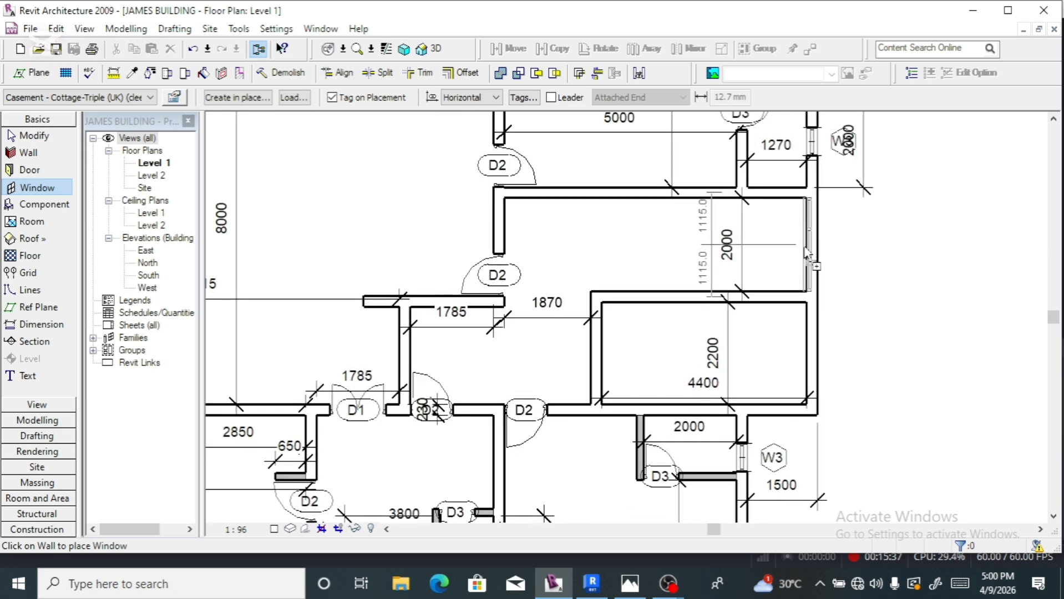
{"action": "left_click", "coordinate": [805, 249]}
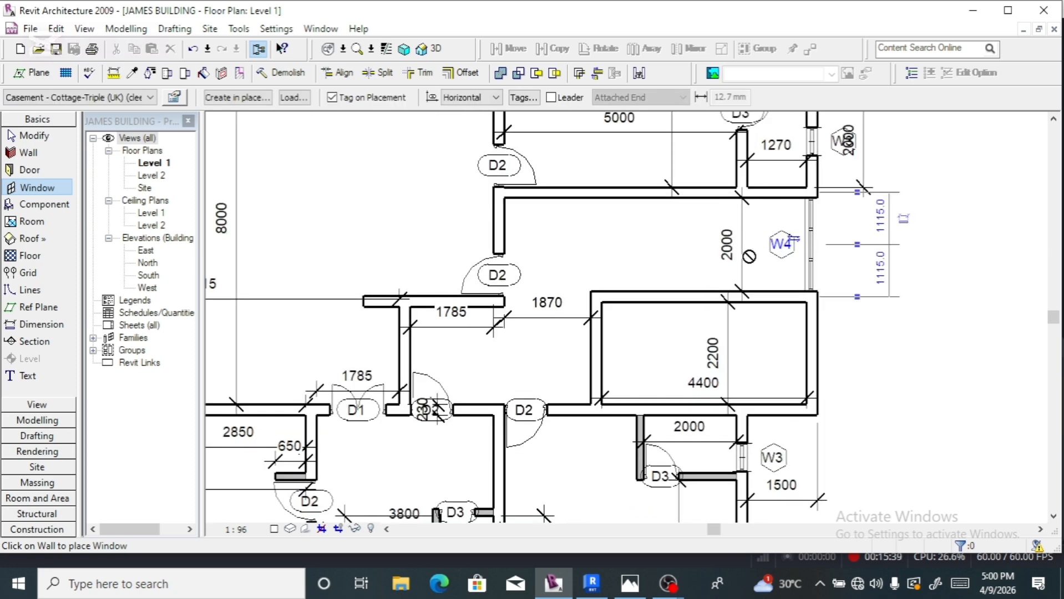
{"action": "scroll", "coordinate": [836, 265], "scroll_direction": "down", "scroll_amount": 2}
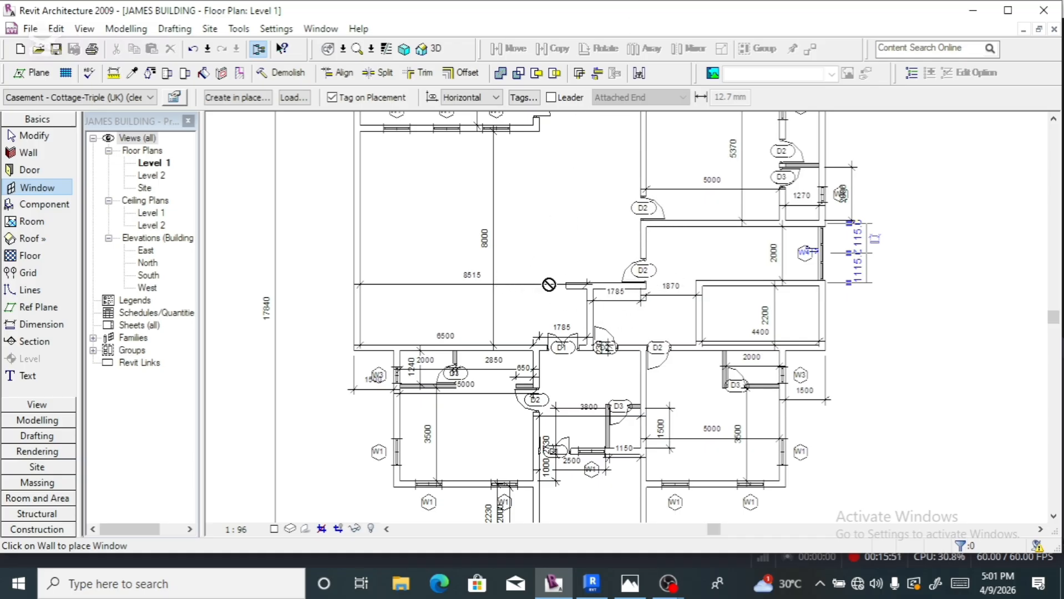
{"action": "scroll", "coordinate": [517, 276], "scroll_direction": "down", "scroll_amount": 2}
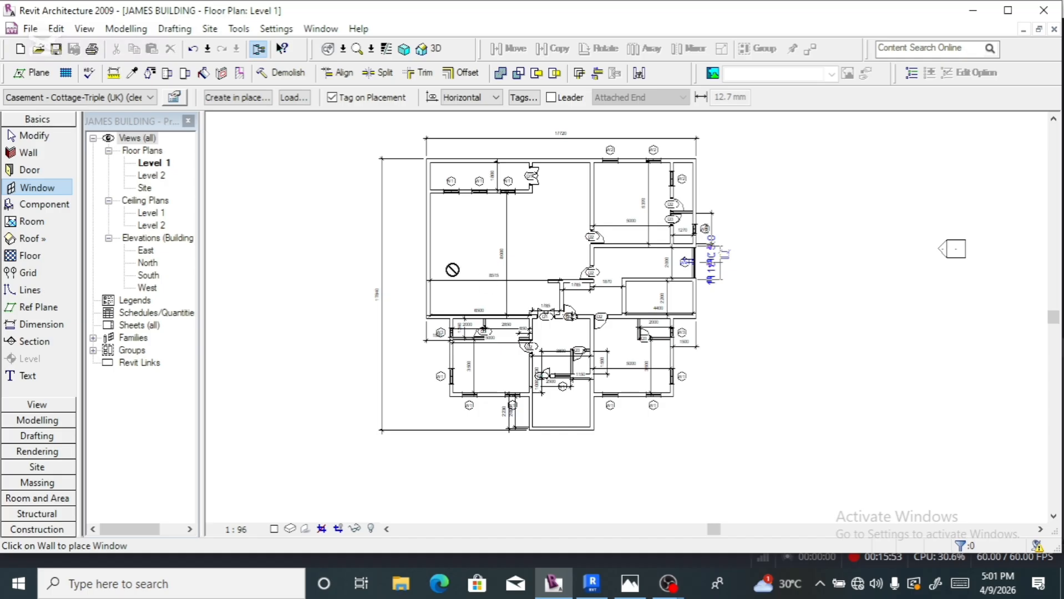
{"action": "scroll", "coordinate": [435, 328], "scroll_direction": "up", "scroll_amount": 3}
{"action": "scroll", "coordinate": [433, 329], "scroll_direction": "down", "scroll_amount": 1}
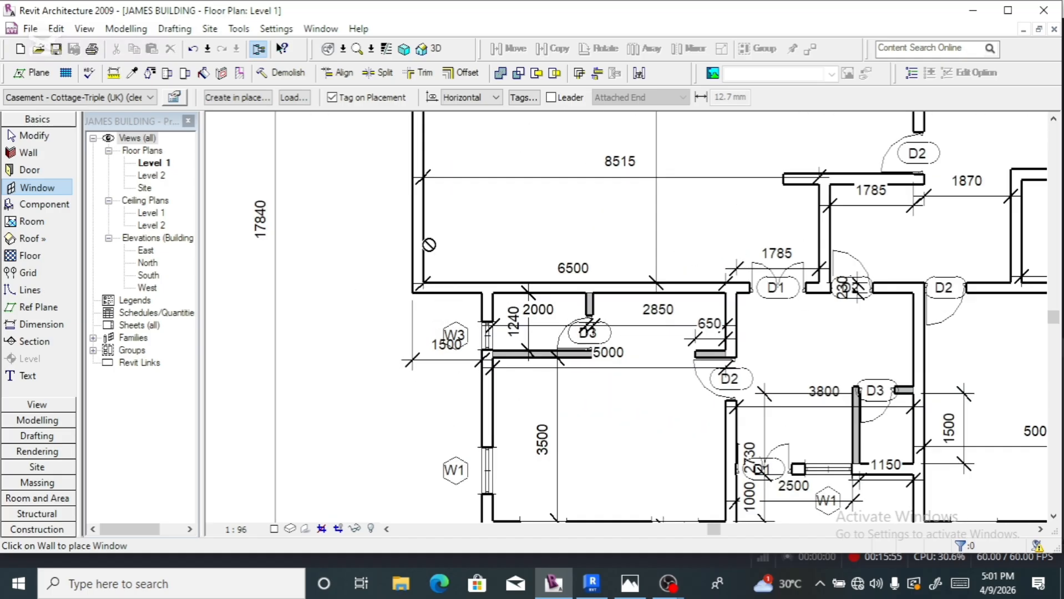
{"action": "scroll", "coordinate": [432, 329], "scroll_direction": "down", "scroll_amount": 3}
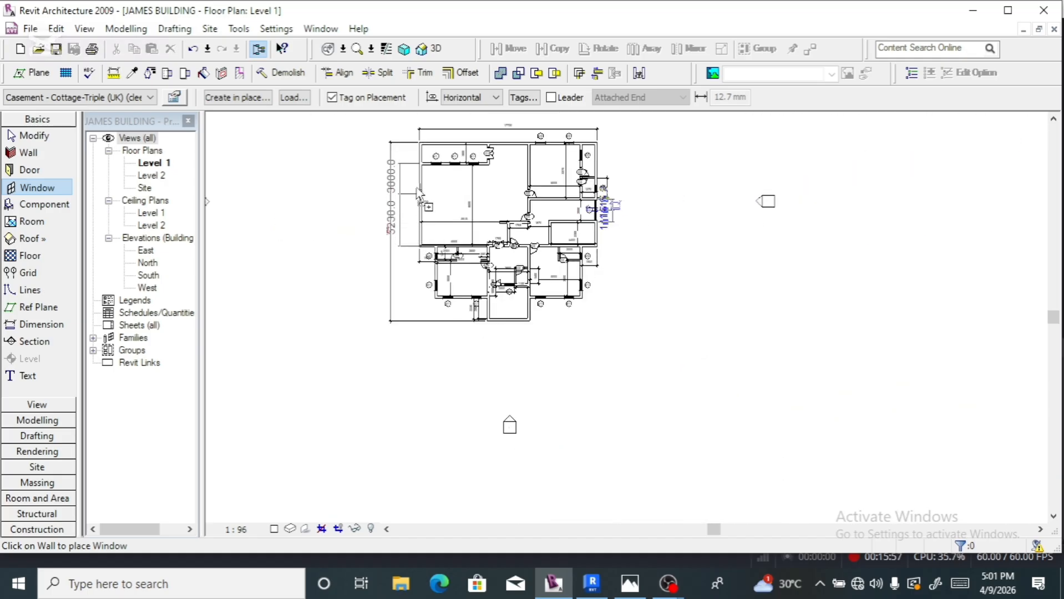
{"action": "scroll", "coordinate": [425, 195], "scroll_direction": "up", "scroll_amount": 4}
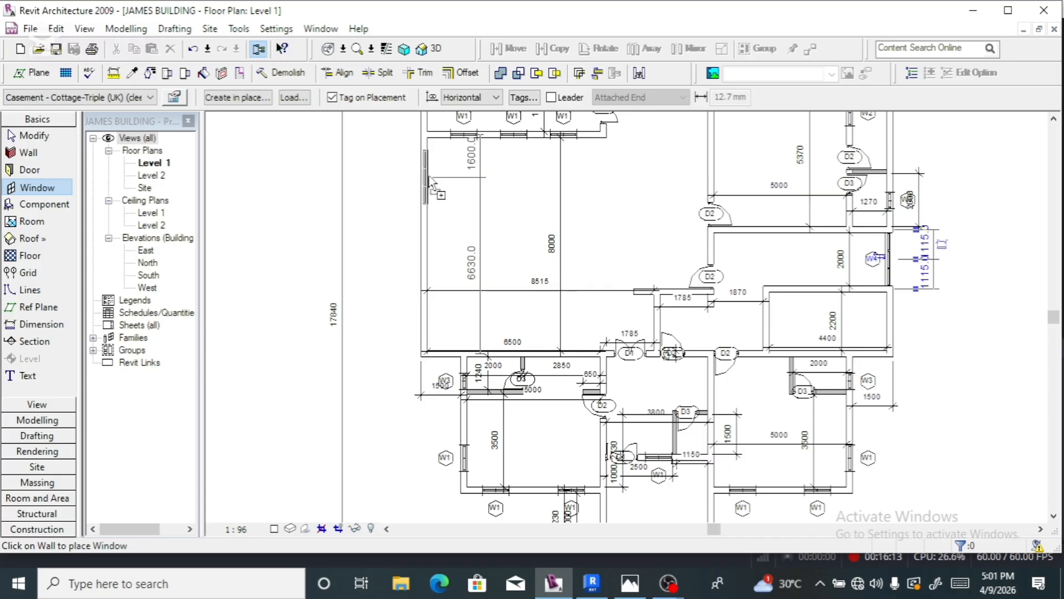
- Place a second W4 window in the upper-left room's left outer wall, 1500 from the top corner
{"action": "left_click", "coordinate": [429, 178]}
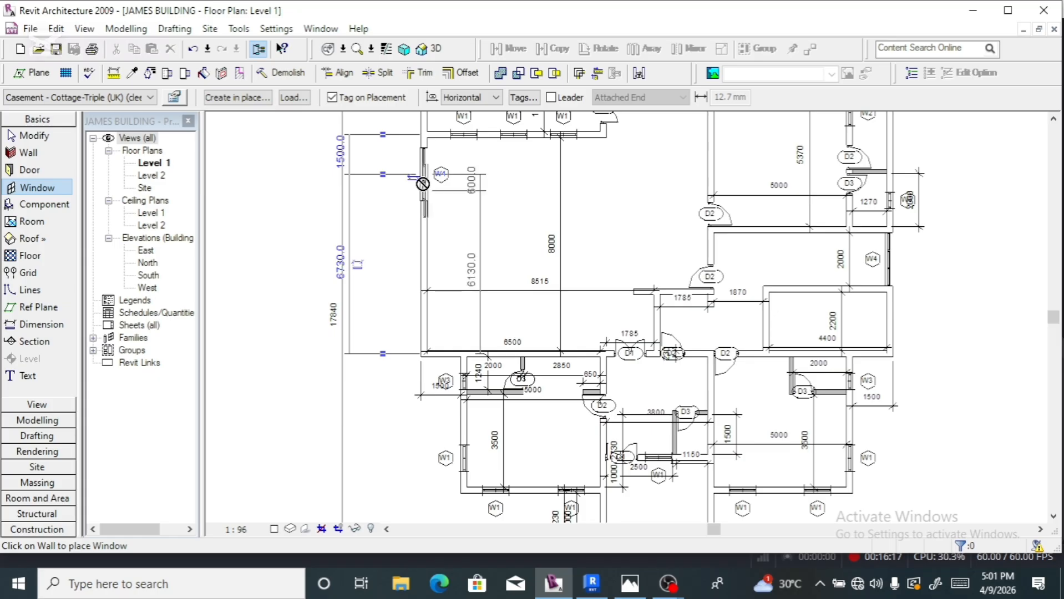
{"action": "scroll", "coordinate": [424, 187], "scroll_direction": "up", "scroll_amount": 3}
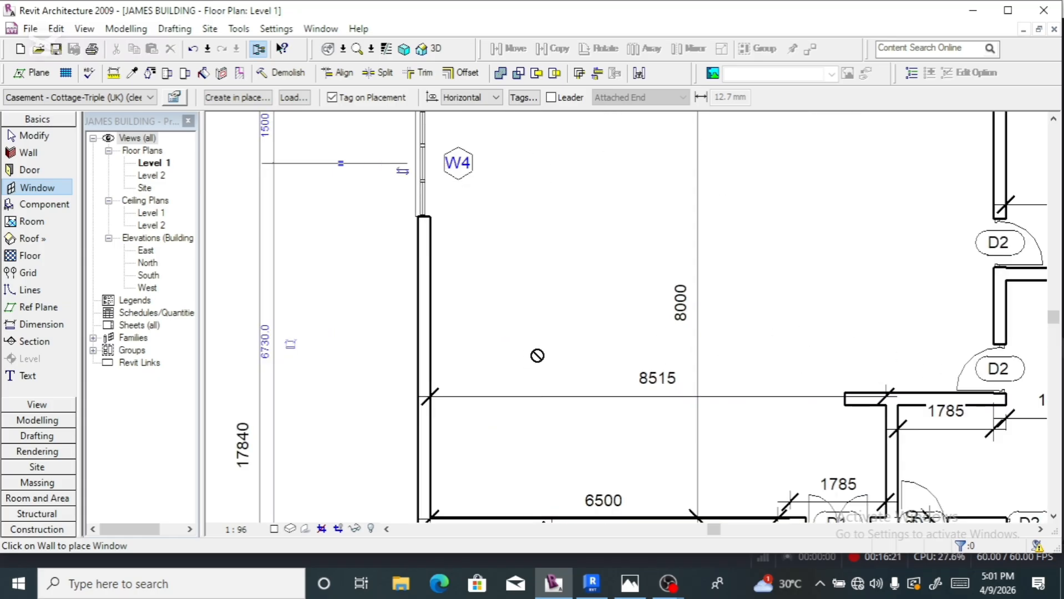
{"action": "scroll", "coordinate": [546, 266], "scroll_direction": "down", "scroll_amount": 3}
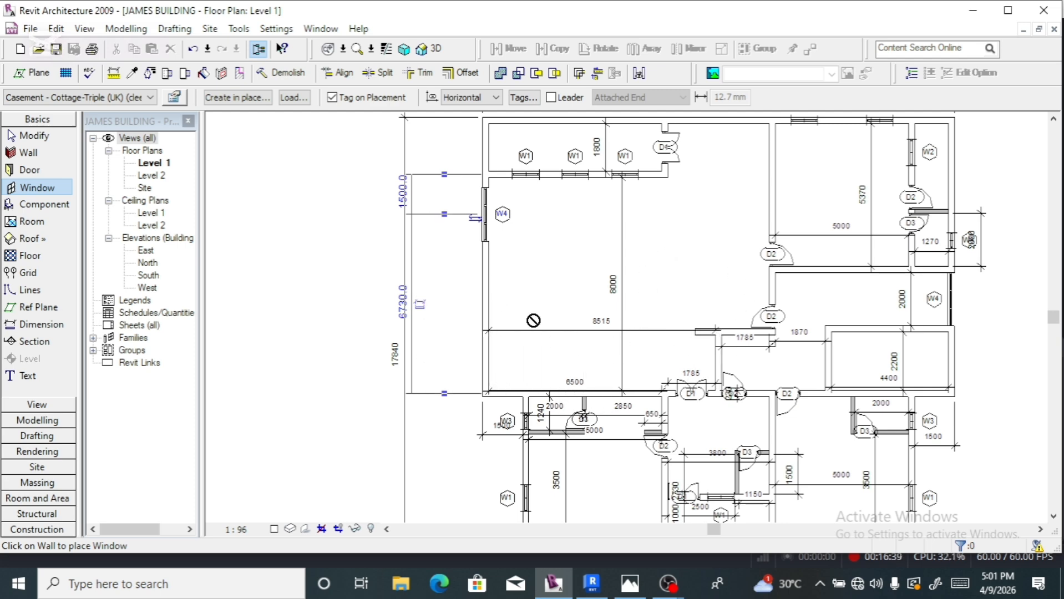
- Stop placing windows and zoom out to see the full Level 1 floor plan
{"action": "scroll", "coordinate": [533, 319], "scroll_direction": "down", "scroll_amount": 2}
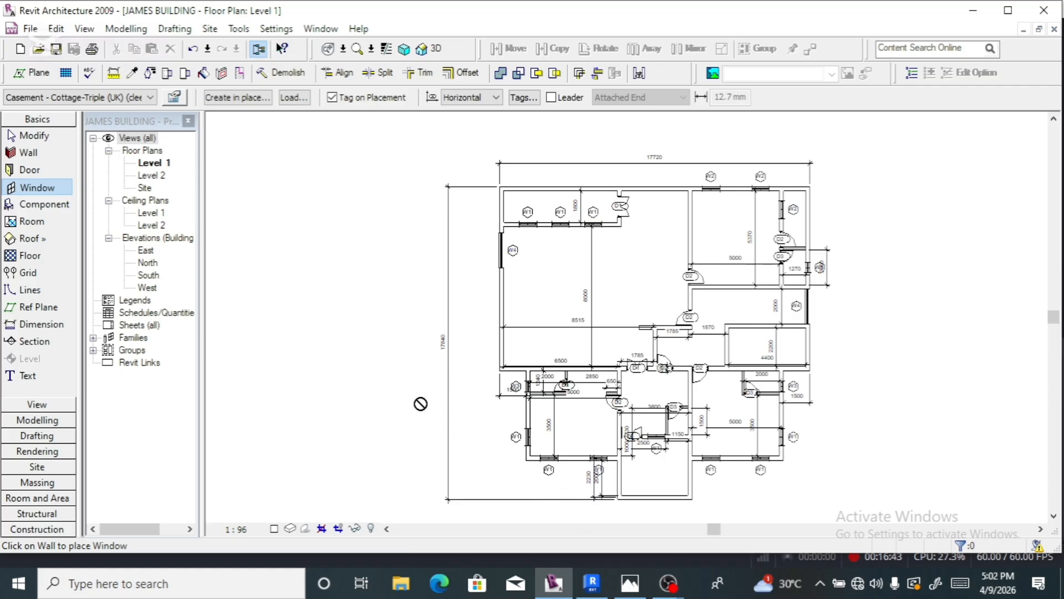
{"action": "key", "text": "Escape"}
{"action": "scroll", "coordinate": [372, 339], "scroll_direction": "down", "scroll_amount": 2}
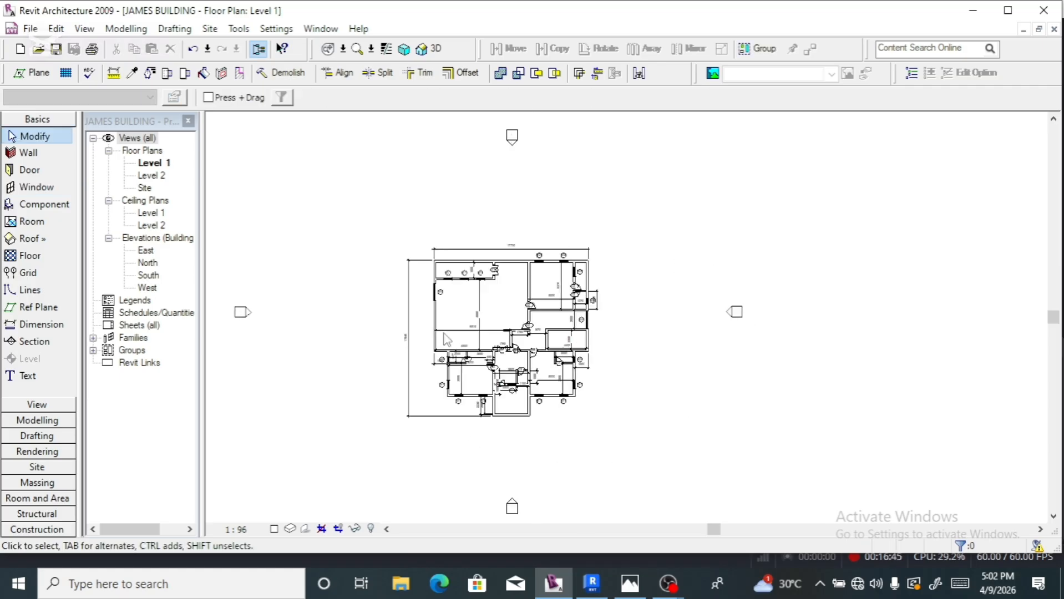
- Split the wall beside the small room near door D3
{"action": "scroll", "coordinate": [447, 340], "scroll_direction": "up", "scroll_amount": 2}
{"action": "scroll", "coordinate": [636, 478], "scroll_direction": "up", "scroll_amount": 3}
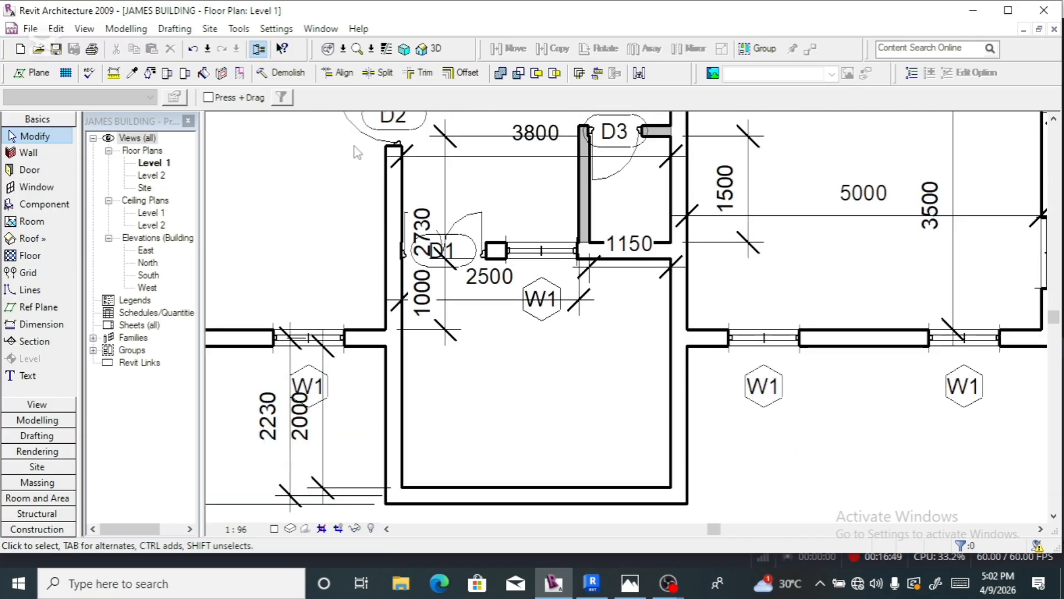
{"action": "left_click", "coordinate": [379, 73]}
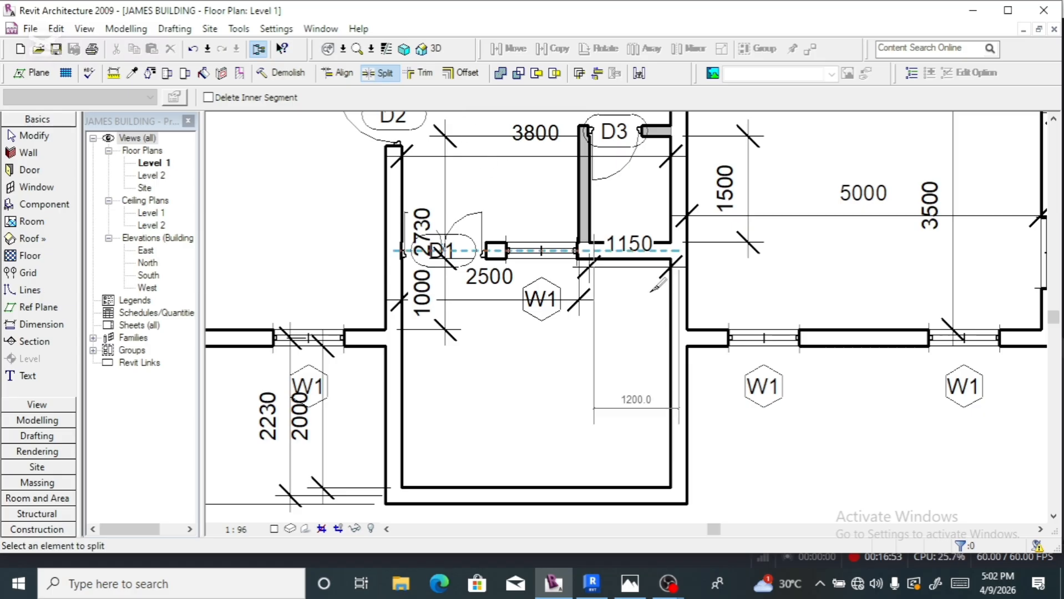
{"action": "left_click", "coordinate": [680, 338]}
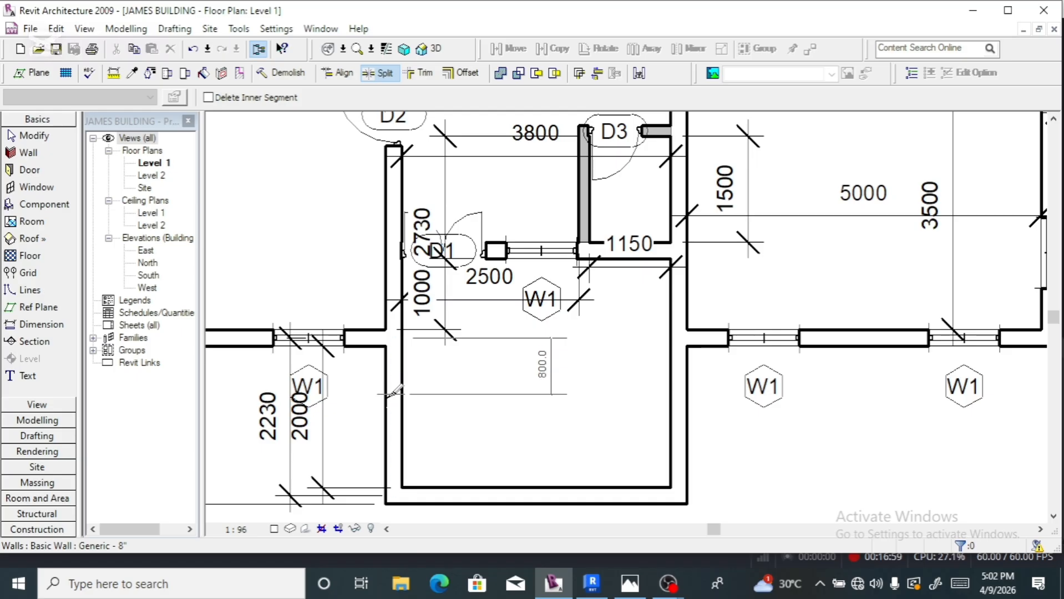
- Zoom around the plan to check the other walls, then end the Split tool
{"action": "scroll", "coordinate": [396, 400], "scroll_direction": "down", "scroll_amount": 2}
{"action": "scroll", "coordinate": [401, 399], "scroll_direction": "down", "scroll_amount": 2}
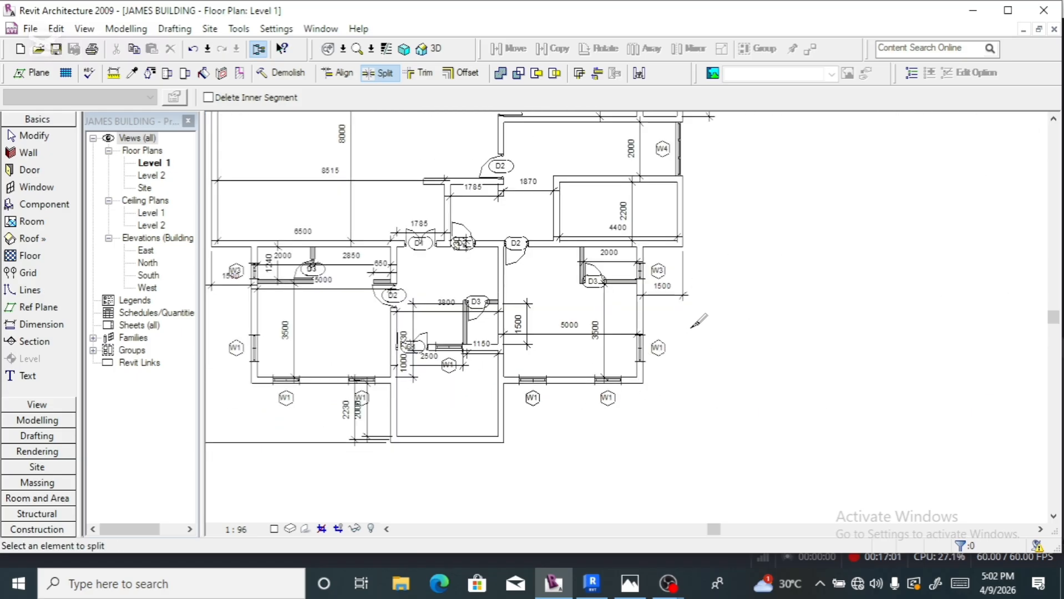
{"action": "scroll", "coordinate": [756, 320], "scroll_direction": "down", "scroll_amount": 5}
{"action": "scroll", "coordinate": [705, 146], "scroll_direction": "up", "scroll_amount": 8}
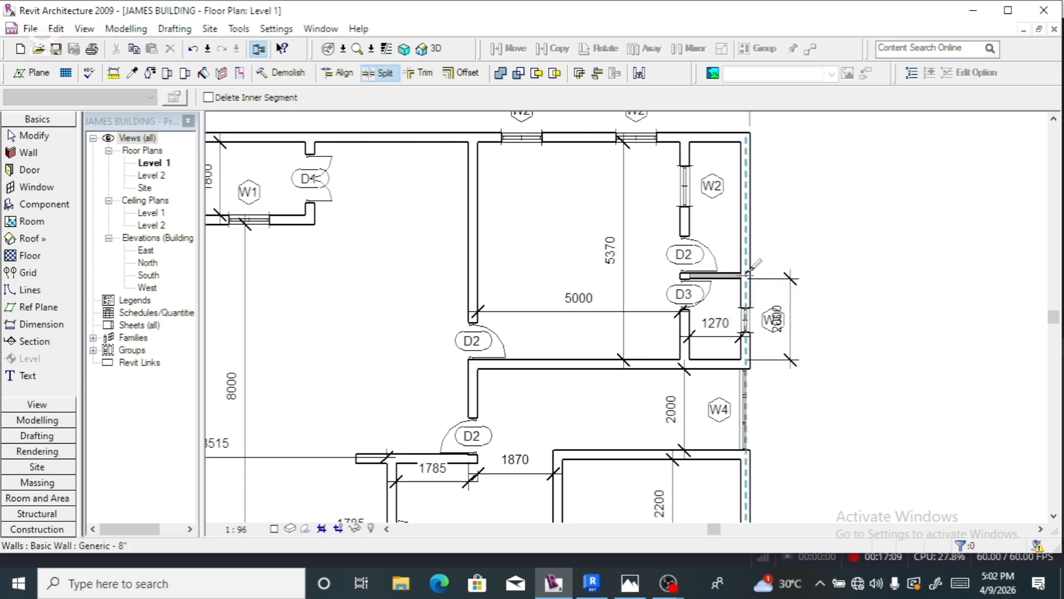
{"action": "scroll", "coordinate": [781, 273], "scroll_direction": "down", "scroll_amount": 5}
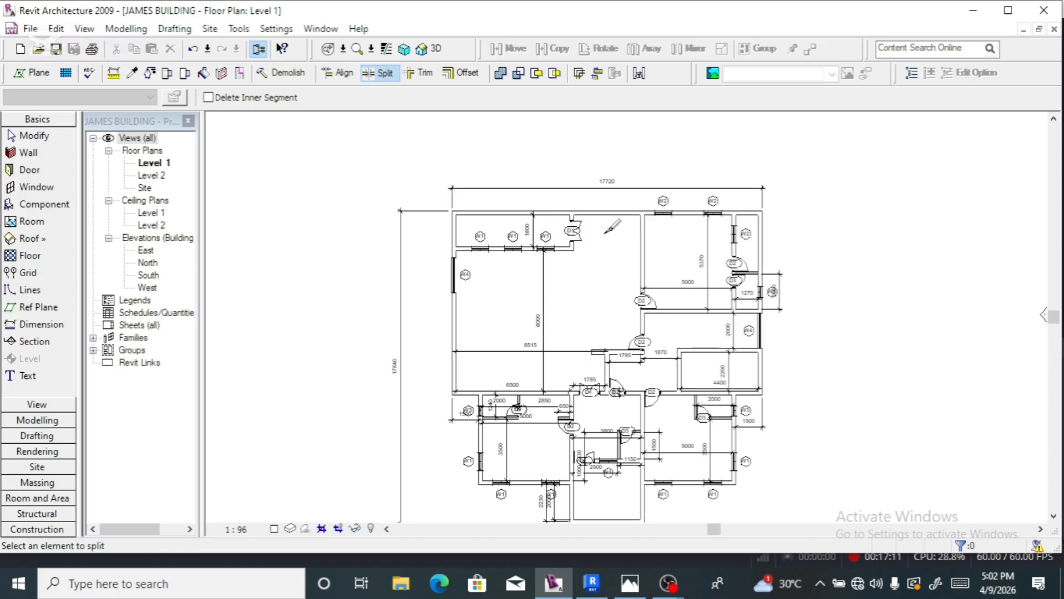
{"action": "scroll", "coordinate": [576, 213], "scroll_direction": "up", "scroll_amount": 5}
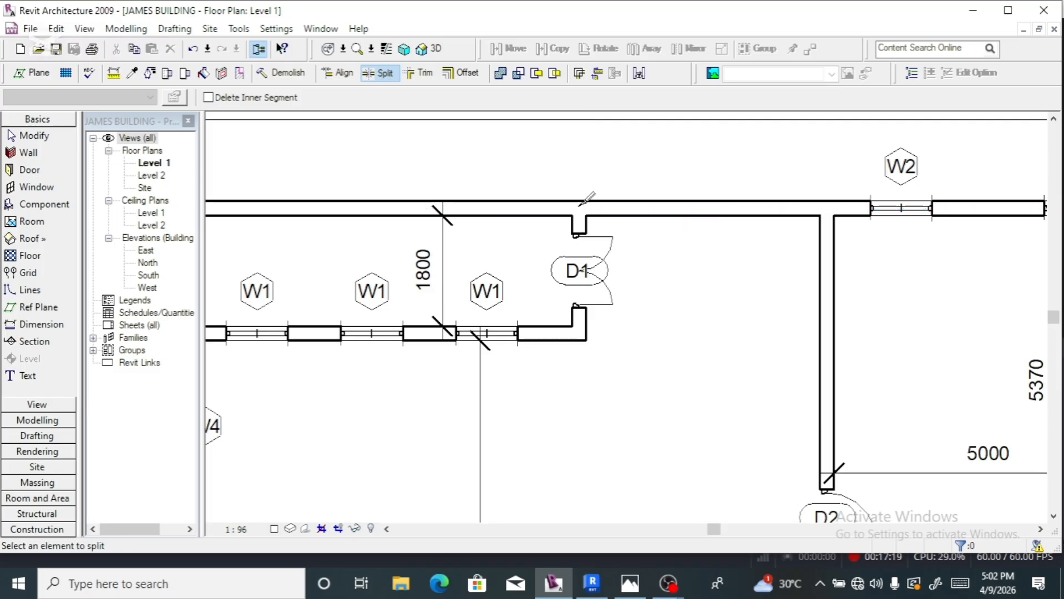
{"action": "scroll", "coordinate": [583, 210], "scroll_direction": "down", "scroll_amount": 3}
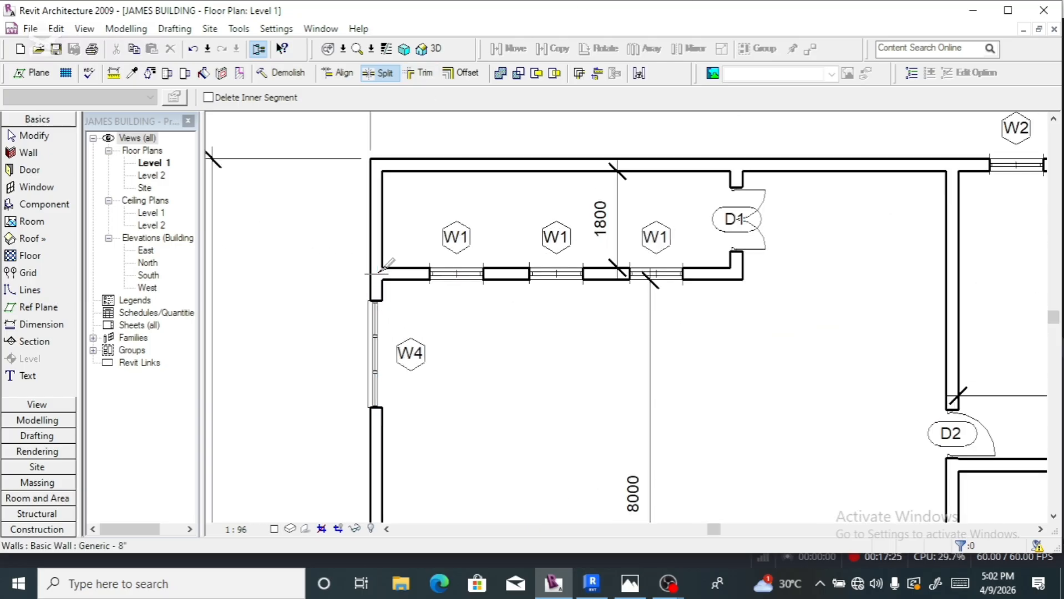
{"action": "scroll", "coordinate": [382, 267], "scroll_direction": "up", "scroll_amount": 2}
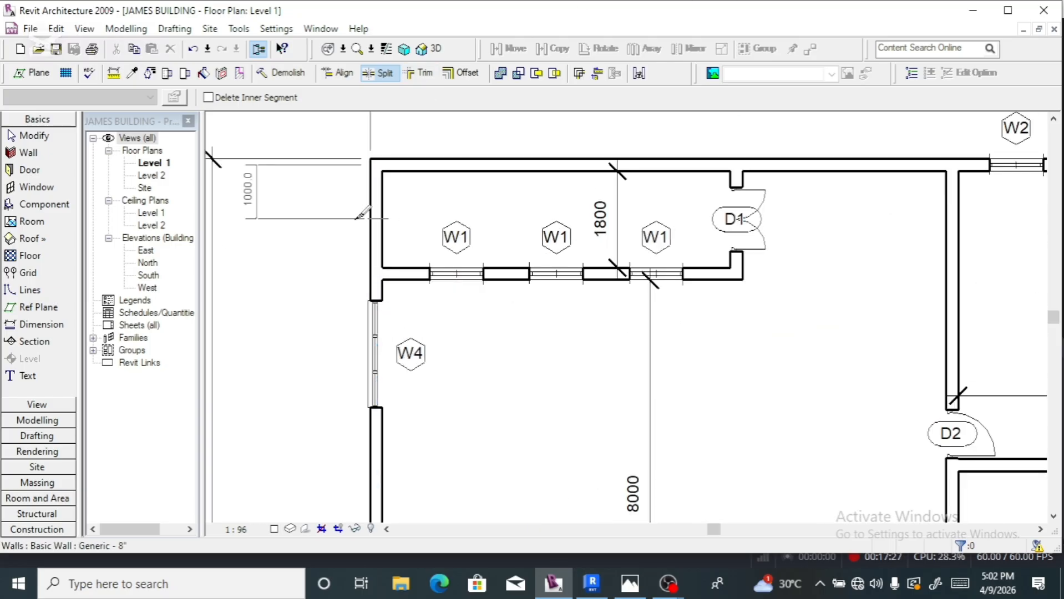
{"action": "scroll", "coordinate": [463, 213], "scroll_direction": "down", "scroll_amount": 3}
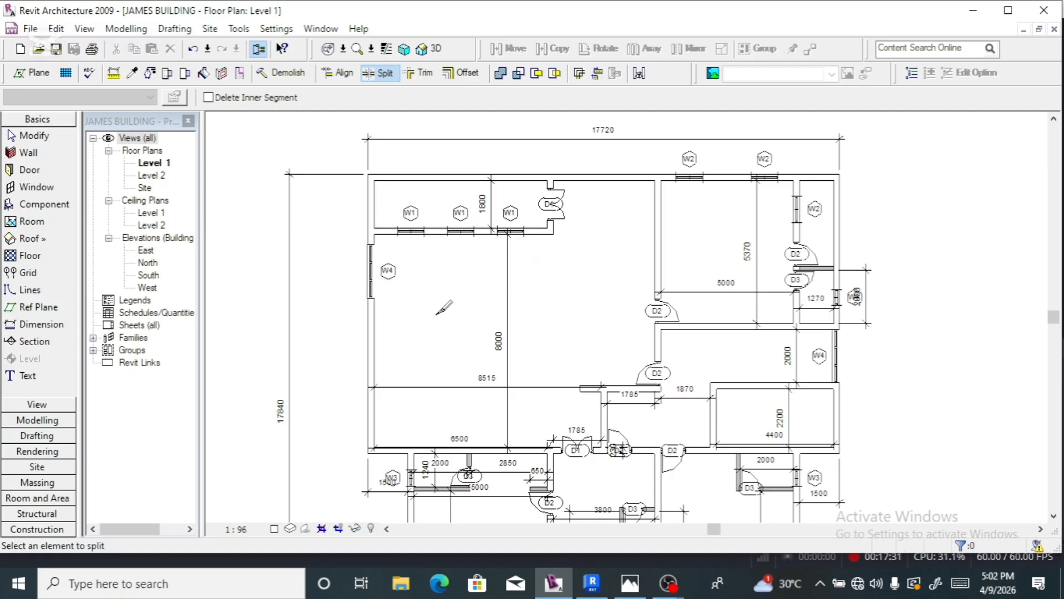
{"action": "key", "text": "Escape"}
{"action": "scroll", "coordinate": [442, 308], "scroll_direction": "down", "scroll_amount": 3}
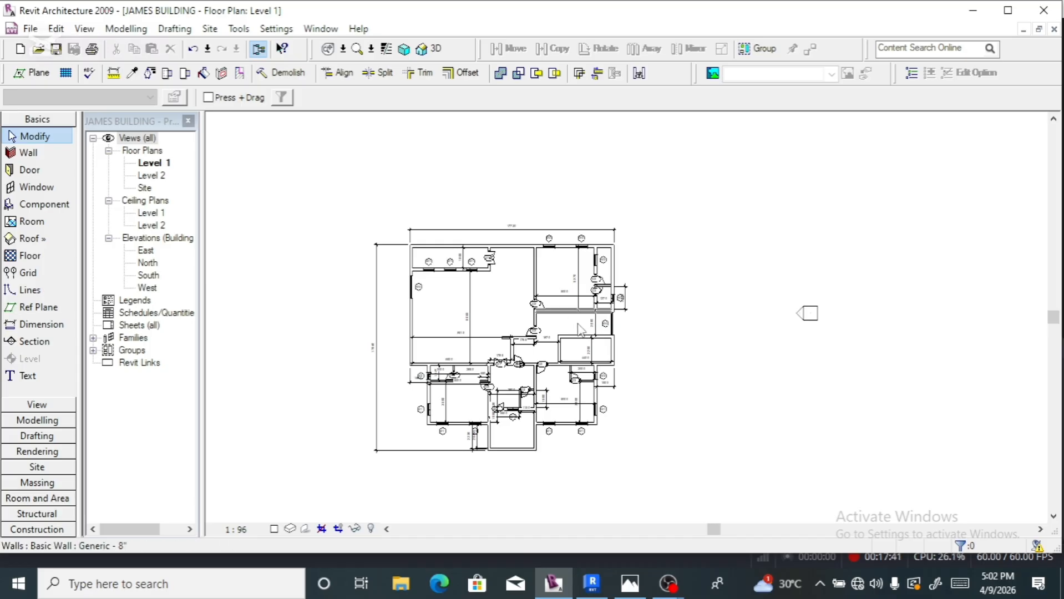
{"action": "scroll", "coordinate": [522, 456], "scroll_direction": "up", "scroll_amount": 2}
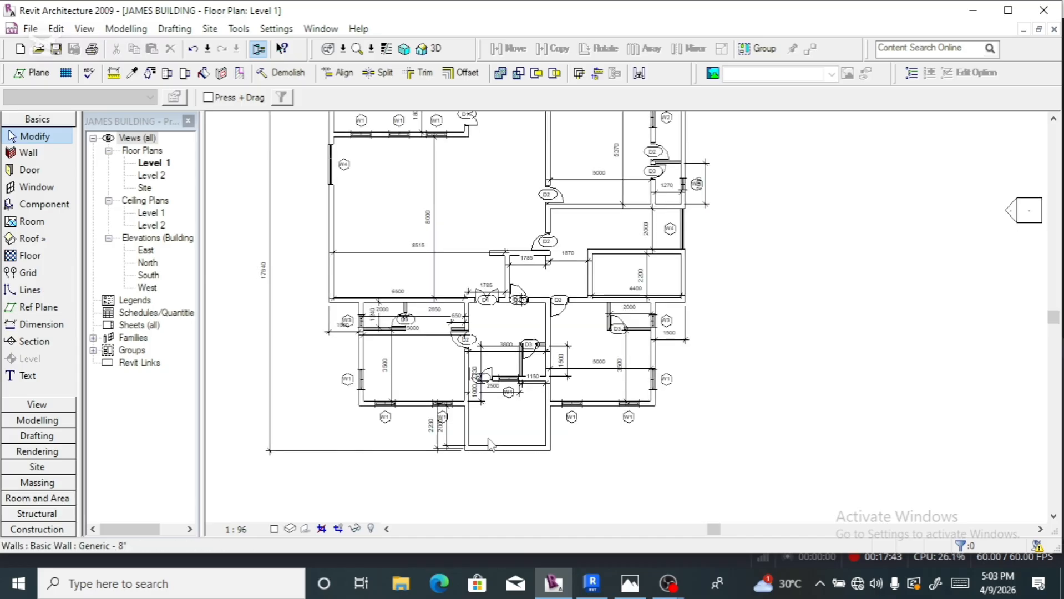
- In the 3D view, select the short 1340 wall segment and view it head-on from the right
{"action": "scroll", "coordinate": [409, 438], "scroll_direction": "up", "scroll_amount": 2}
{"action": "scroll", "coordinate": [569, 442], "scroll_direction": "down", "scroll_amount": 2}
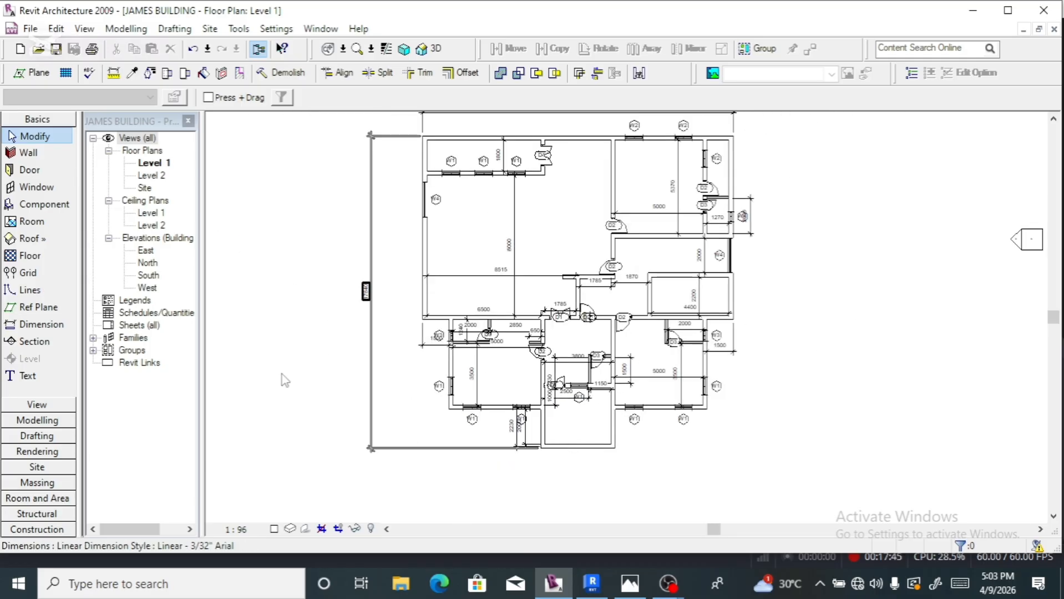
{"action": "left_click", "coordinate": [437, 49]}
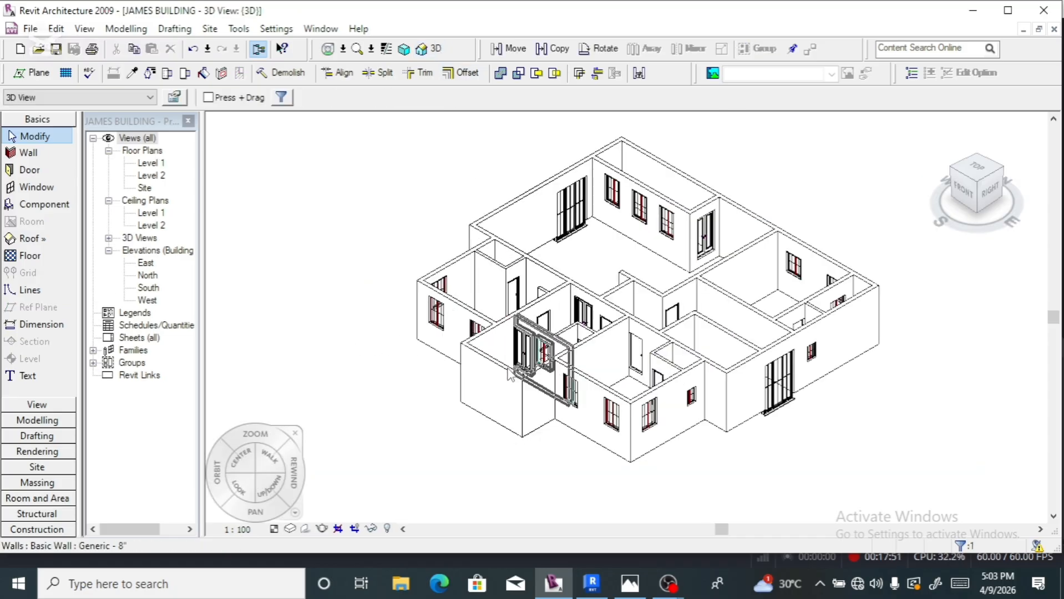
{"action": "left_click", "coordinate": [496, 383]}
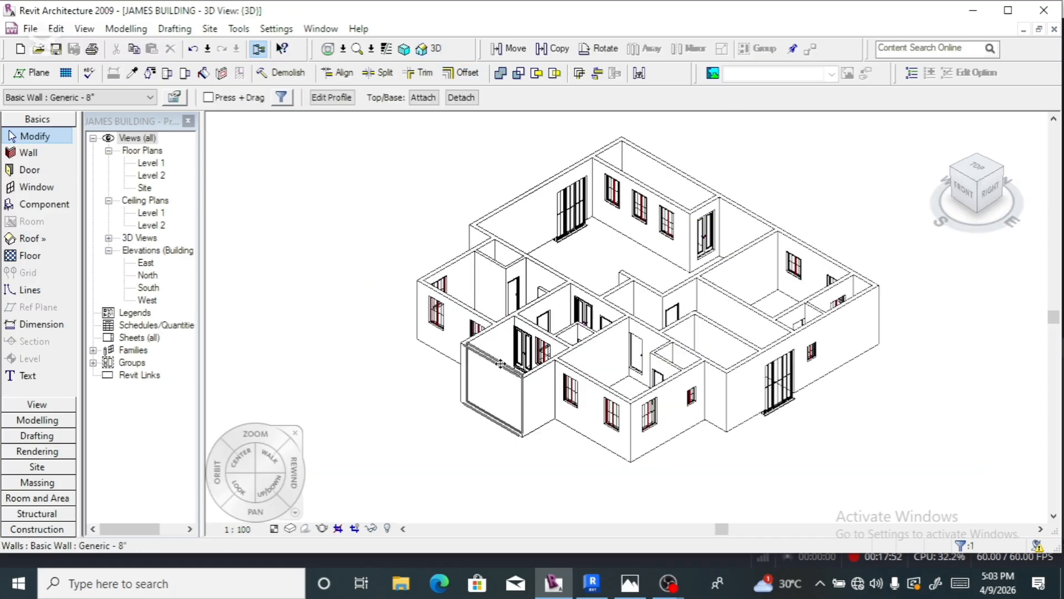
{"action": "left_click", "coordinate": [965, 195]}
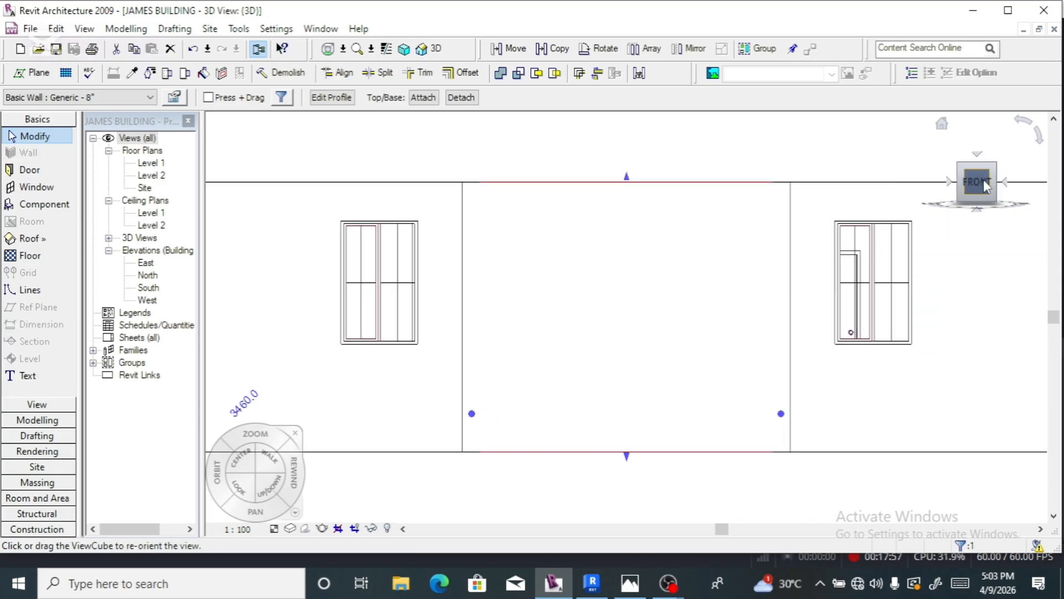
{"action": "left_click_drag", "start_coordinate": [977, 181], "coordinate": [960, 205]}
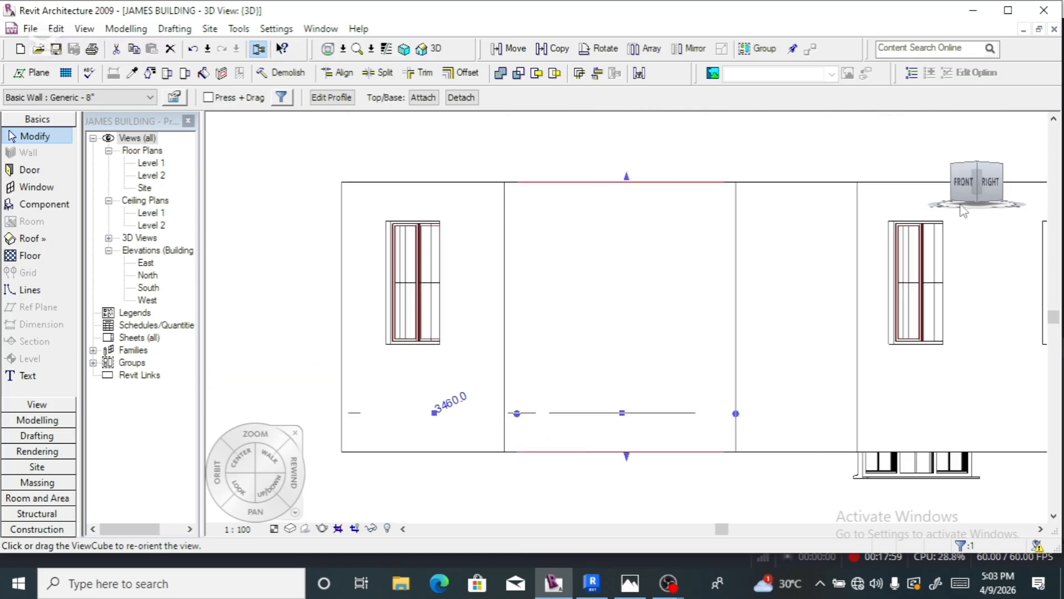
{"action": "left_click", "coordinate": [784, 194]}
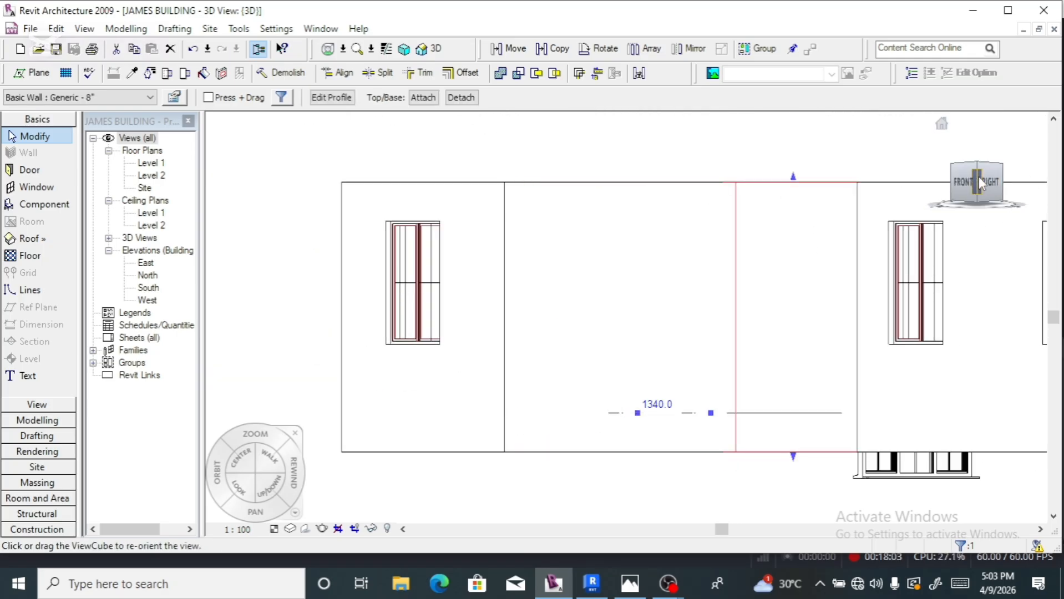
{"action": "left_click", "coordinate": [991, 186]}
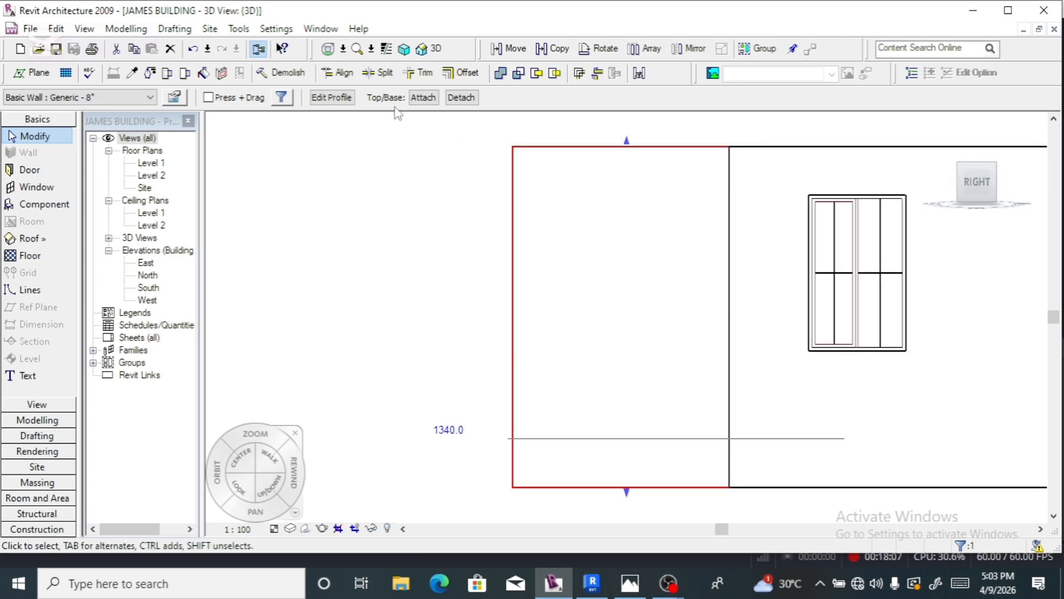
- Edit the wall's profile, dragging its top edge down near the base and removing constraints
{"action": "left_click", "coordinate": [332, 97]}
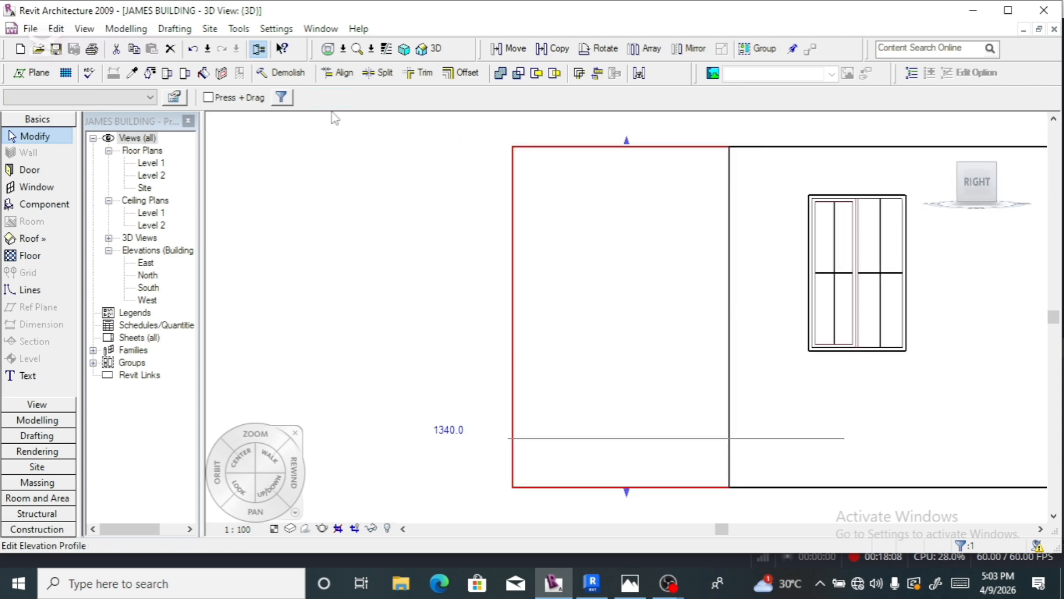
{"action": "left_click", "coordinate": [604, 146]}
{"action": "left_click_drag", "start_coordinate": [605, 146], "coordinate": [599, 296]}
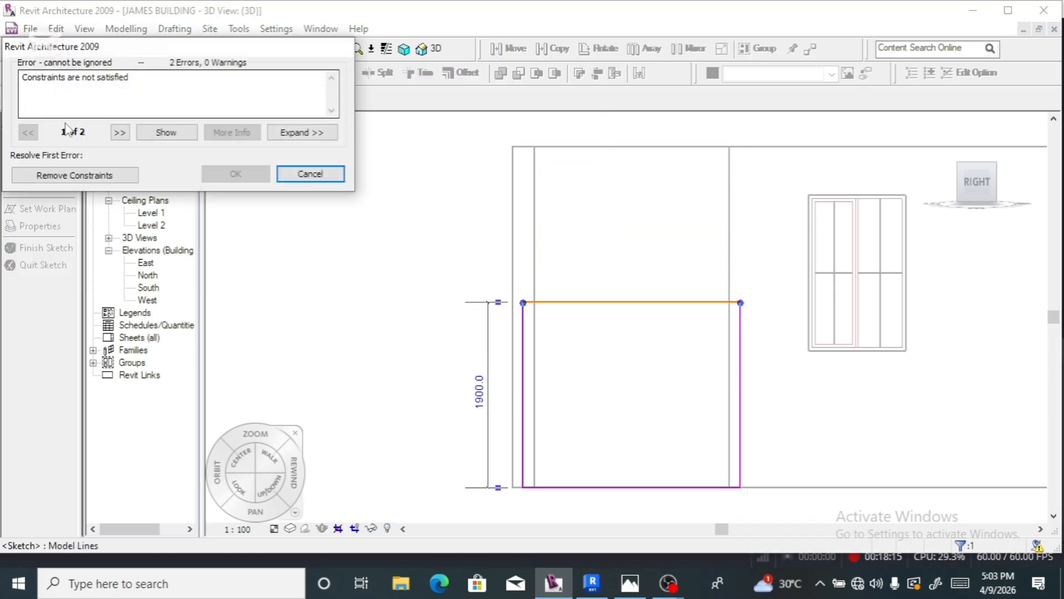
{"action": "left_click", "coordinate": [74, 175]}
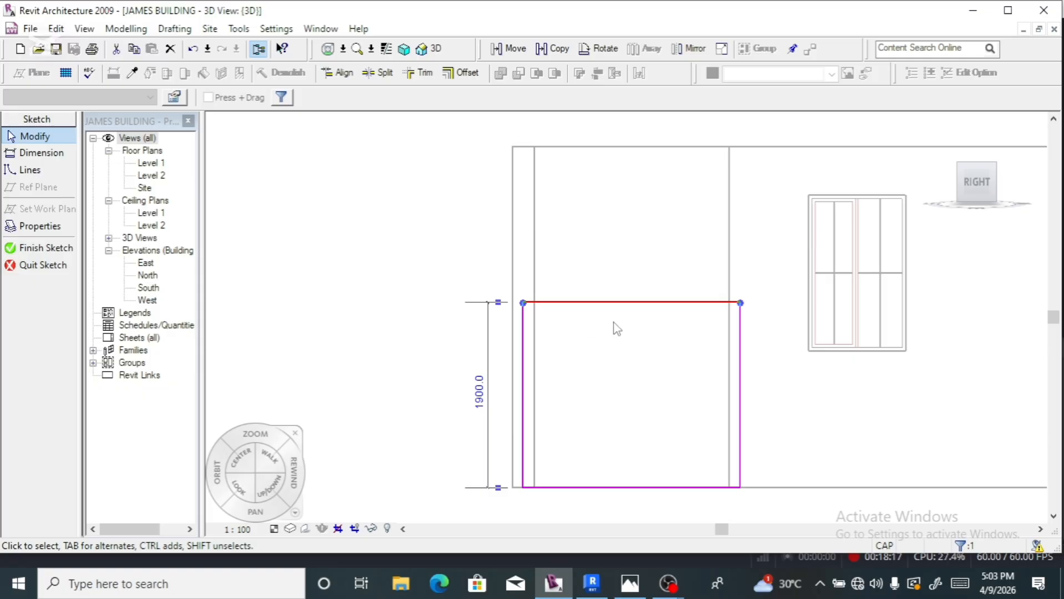
{"action": "mouse_move", "coordinate": [623, 378]}
{"action": "left_mouse_down"}
{"action": "mouse_move", "coordinate": [627, 446]}
{"action": "mouse_move", "coordinate": [641, 423]}
{"action": "mouse_move", "coordinate": [612, 428]}
{"action": "mouse_move", "coordinate": [613, 438]}
{"action": "left_mouse_up"}
{"action": "left_click", "coordinate": [642, 332]}
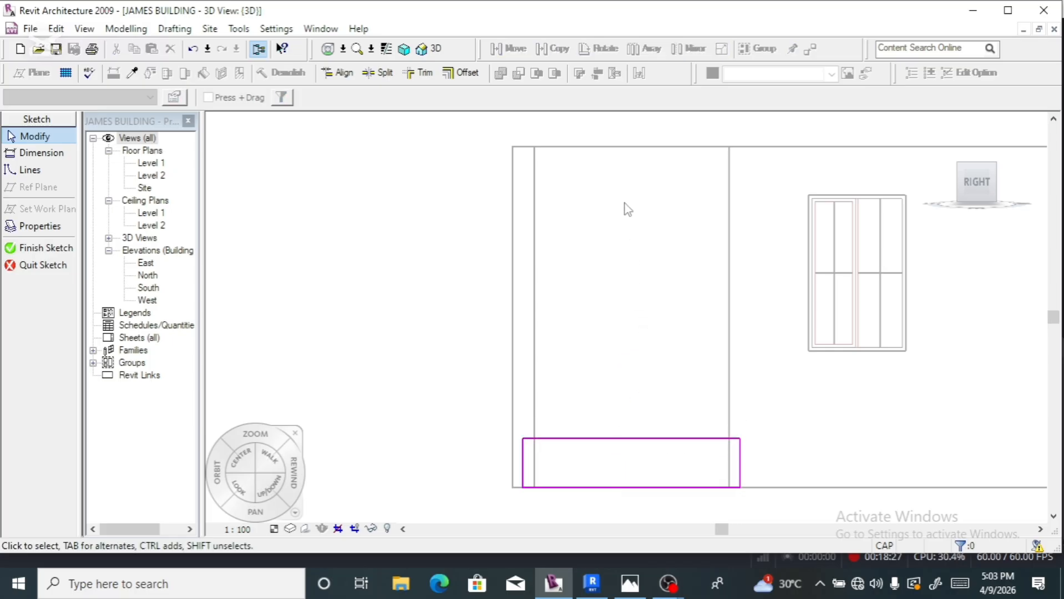
{"action": "left_click", "coordinate": [54, 246]}
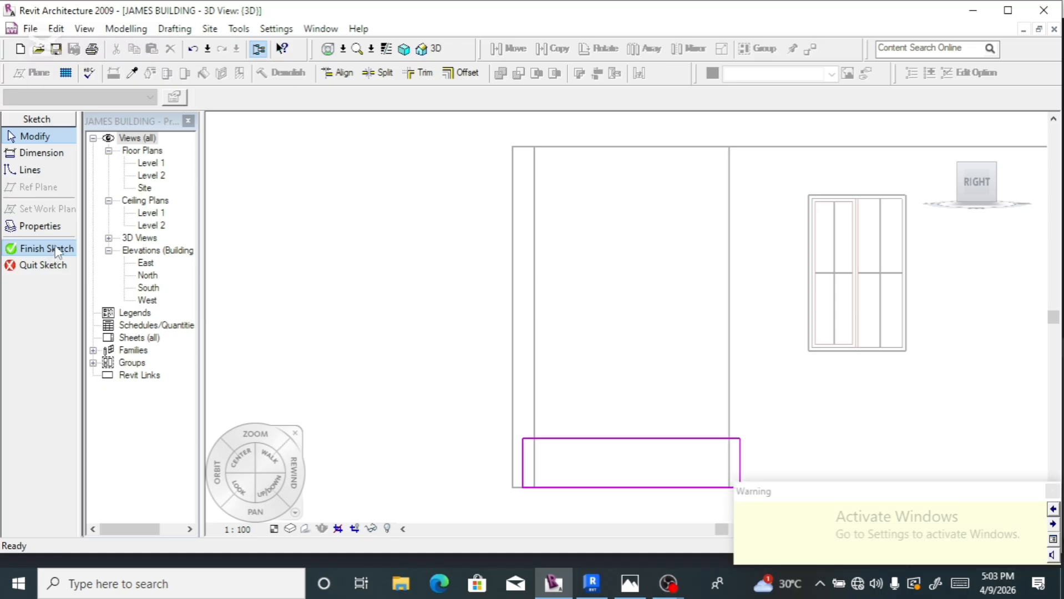
{"action": "left_click", "coordinate": [558, 160]}
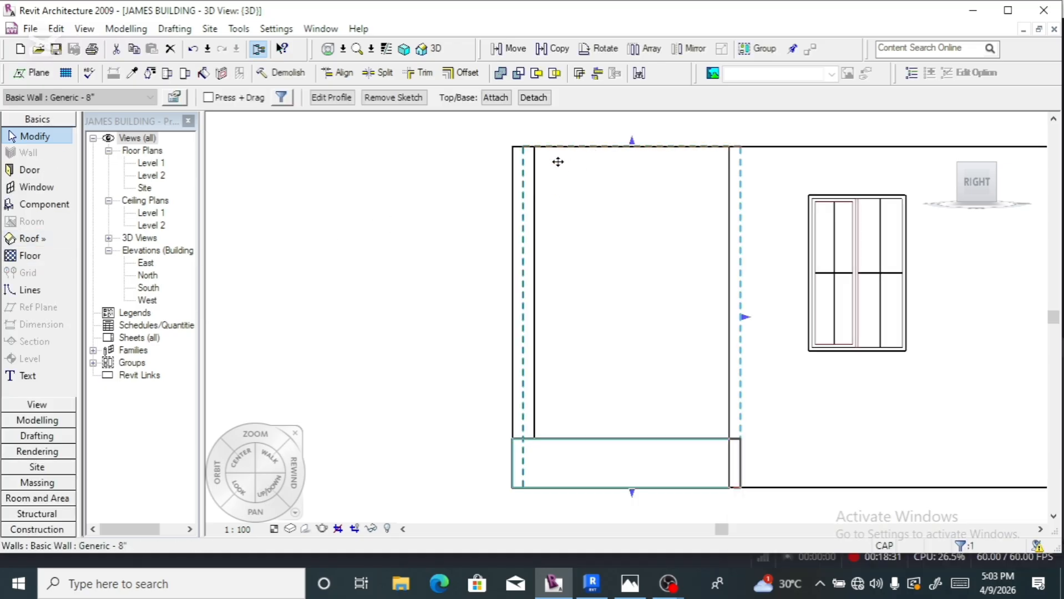
- Re-finish the wall profiles to apply the lowered outline, then return to an isometric view
{"action": "left_click", "coordinate": [330, 98]}
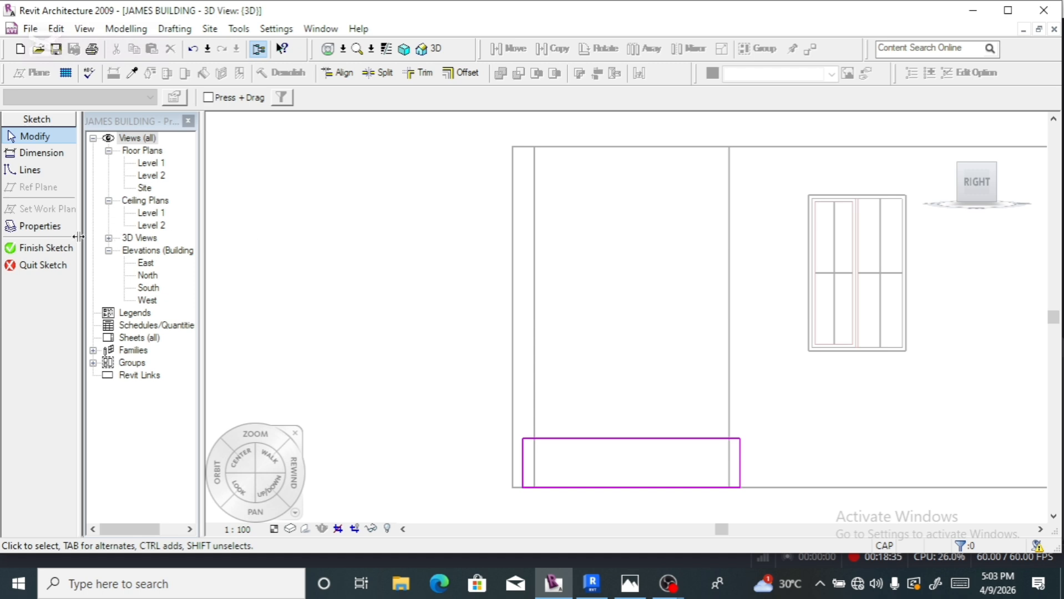
{"action": "left_click", "coordinate": [49, 250]}
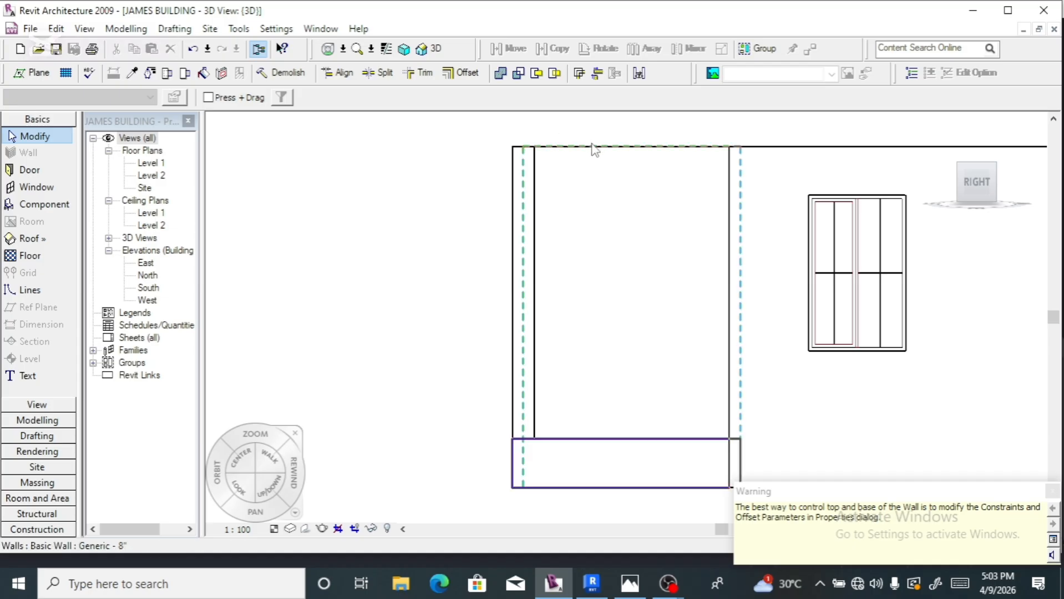
{"action": "left_click", "coordinate": [358, 199]}
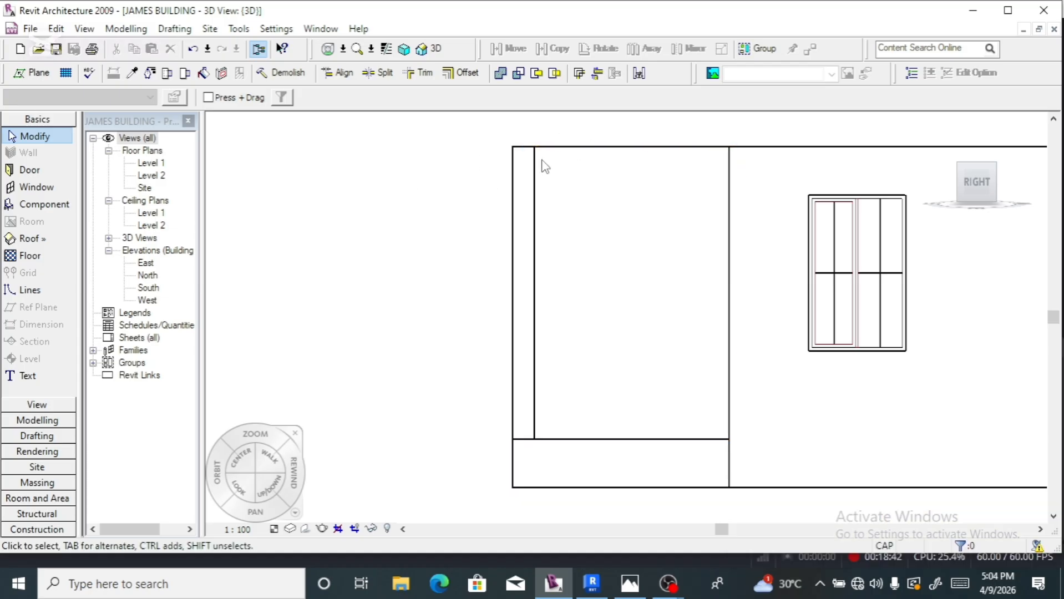
{"action": "left_click", "coordinate": [610, 153]}
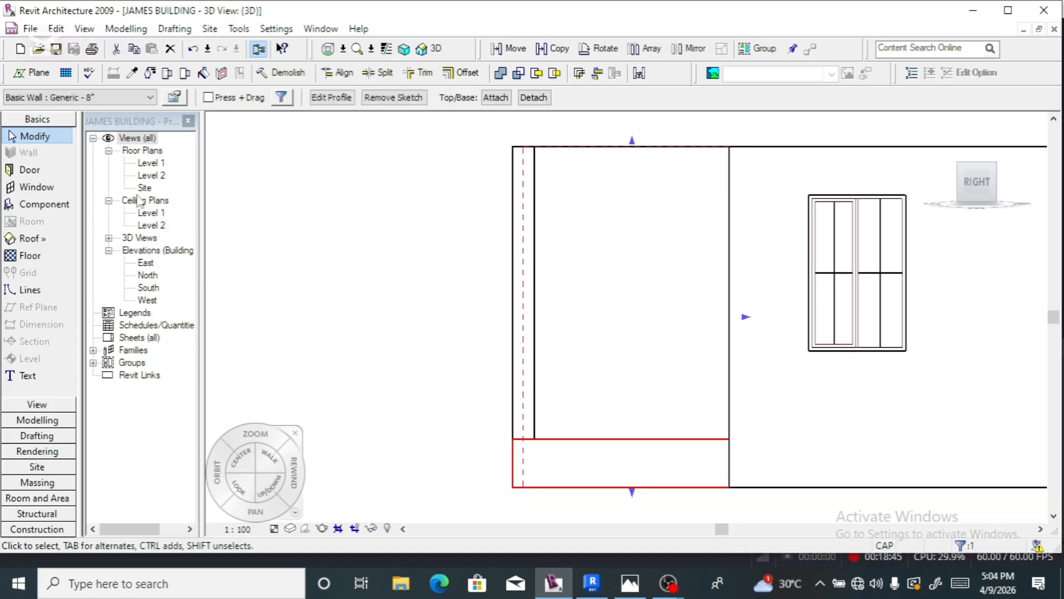
{"action": "left_click", "coordinate": [338, 100]}
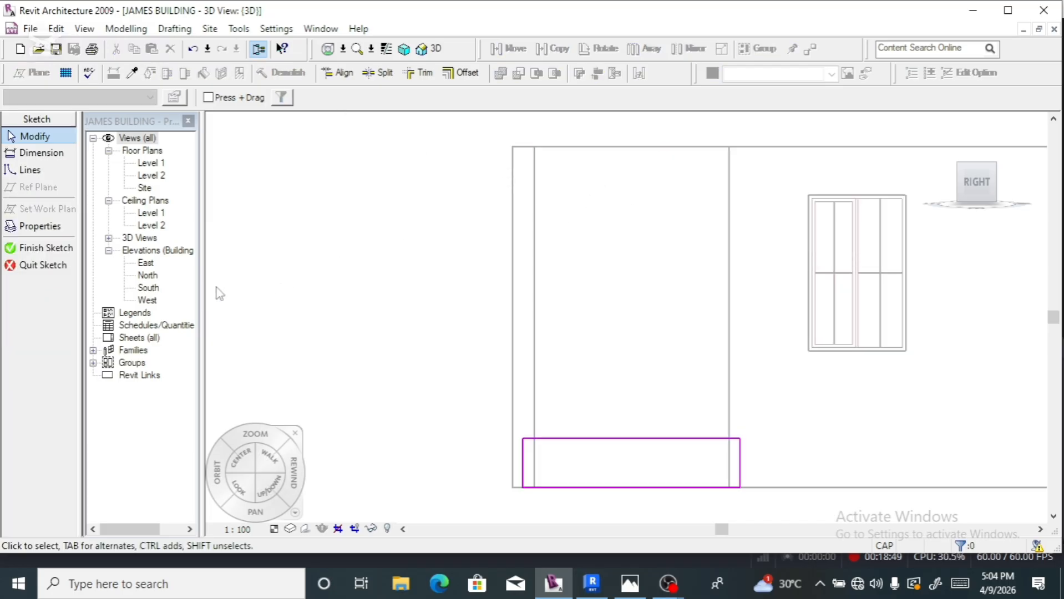
{"action": "left_click", "coordinate": [46, 248]}
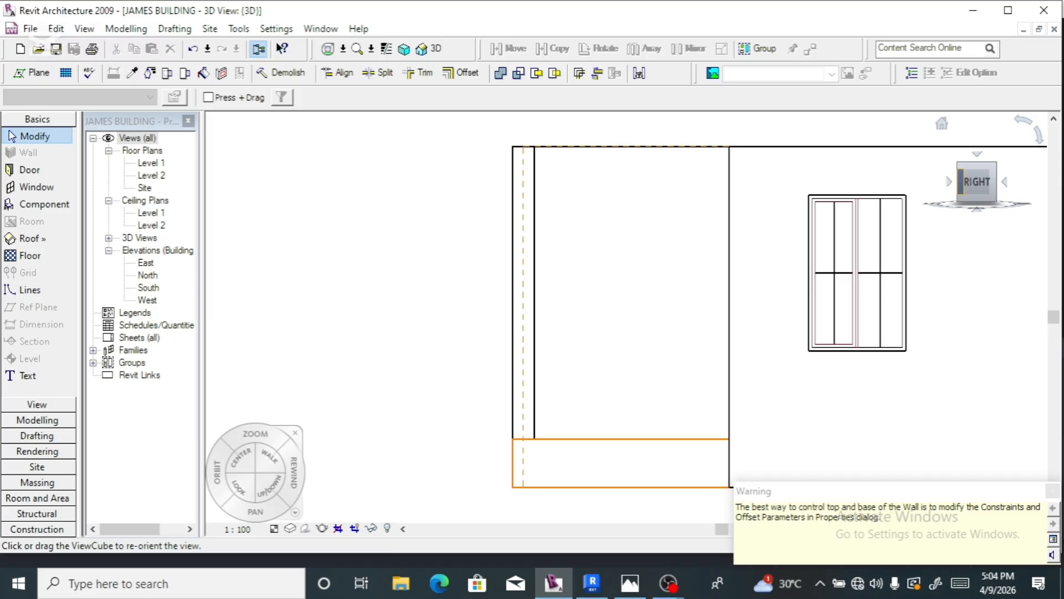
{"action": "left_click", "coordinate": [960, 180]}
- Select the front wall piece and switch to a level Front view
{"action": "left_click", "coordinate": [679, 309]}
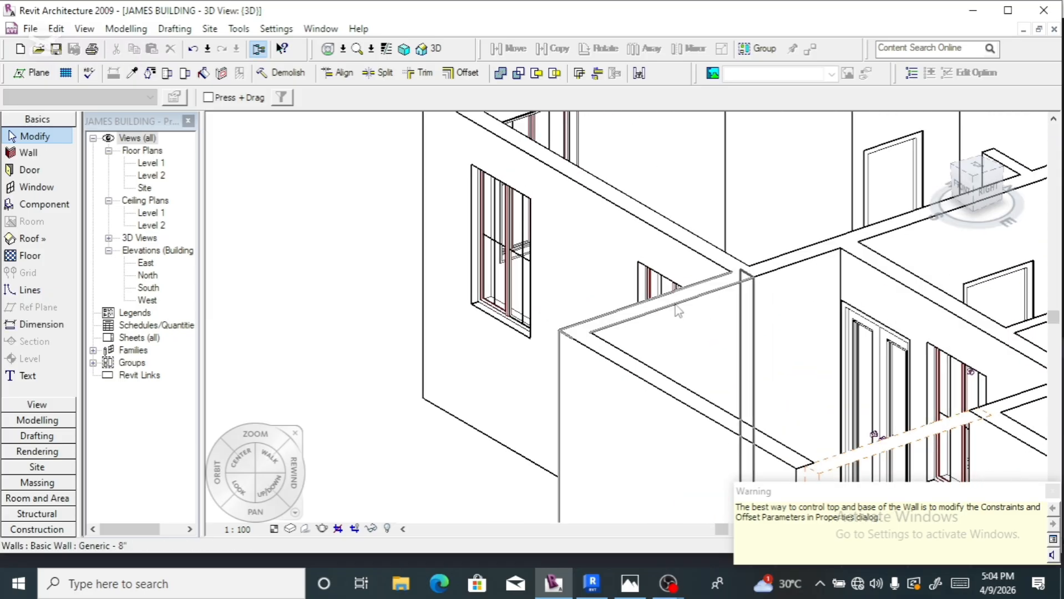
{"action": "left_click", "coordinate": [691, 306]}
{"action": "scroll", "coordinate": [575, 271], "scroll_direction": "down", "scroll_amount": 3}
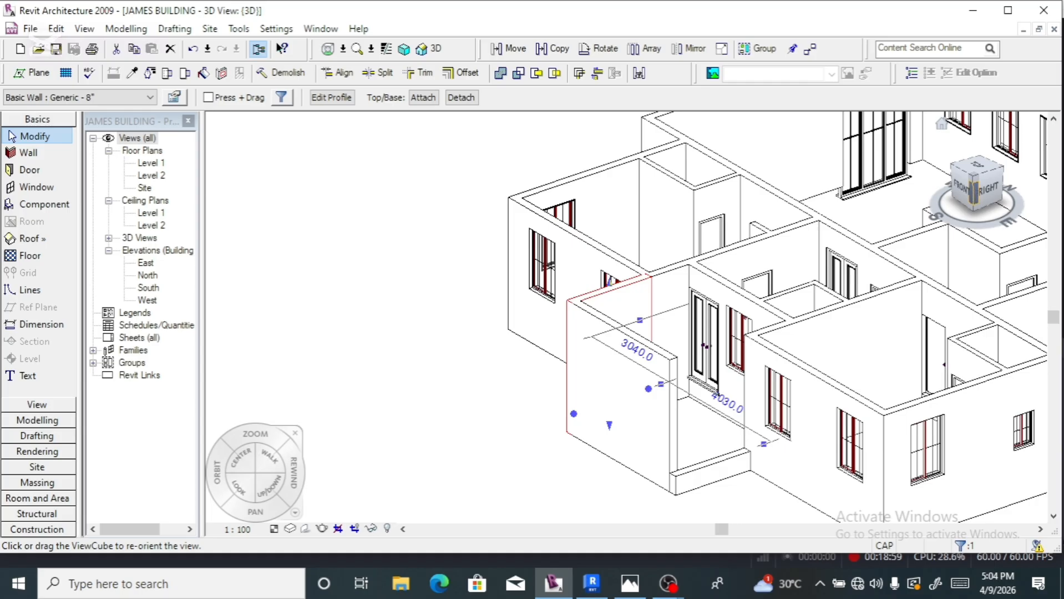
{"action": "left_click", "coordinate": [972, 188]}
{"action": "left_click", "coordinate": [968, 190]}
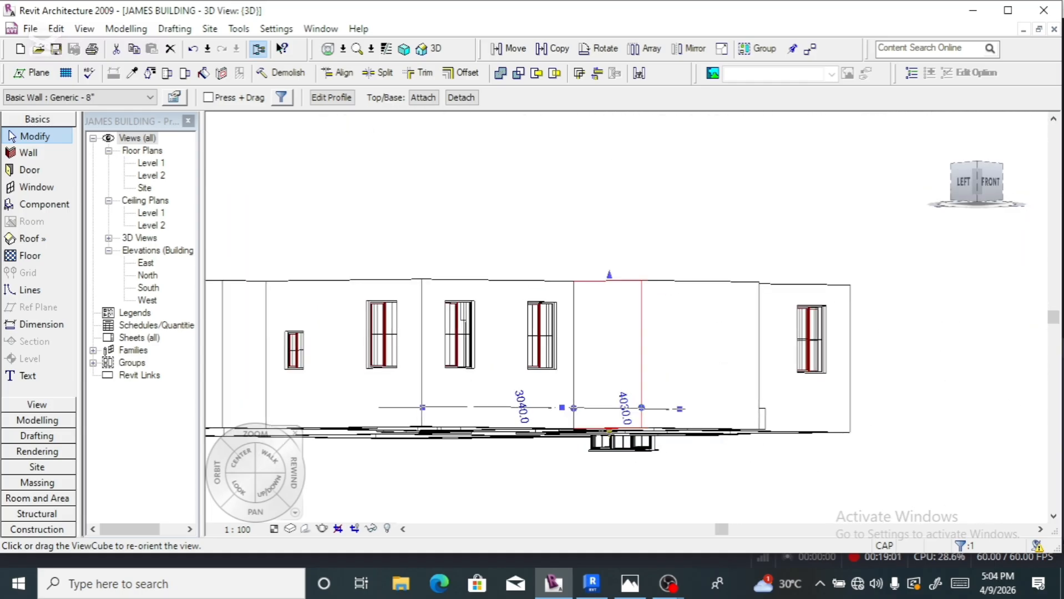
- Set the wall profile's top line to 500 high, remove constraints, and finish the sketch
{"action": "left_click", "coordinate": [331, 97]}
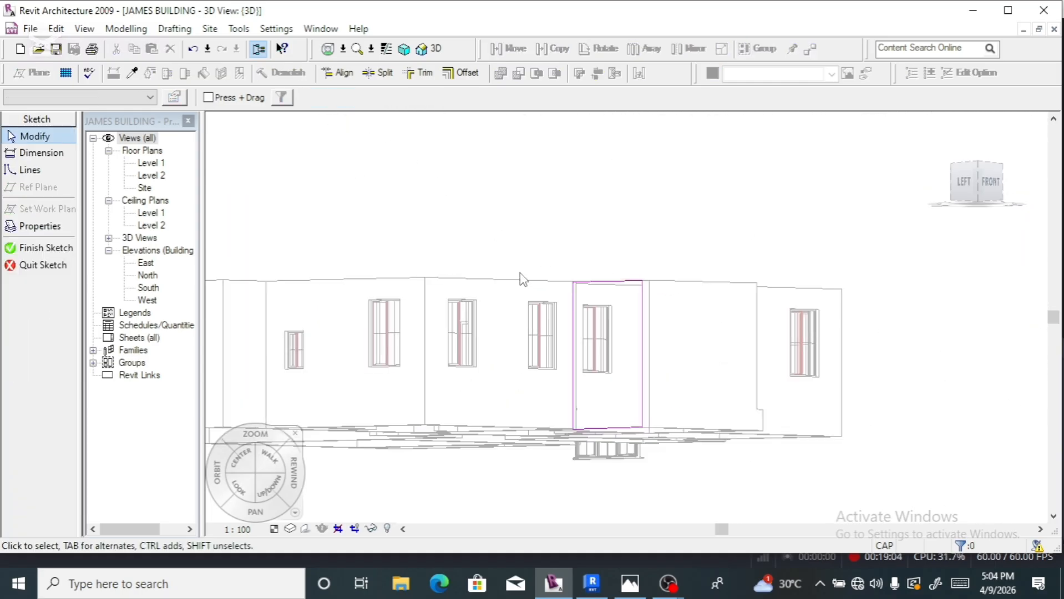
{"action": "left_click", "coordinate": [613, 281]}
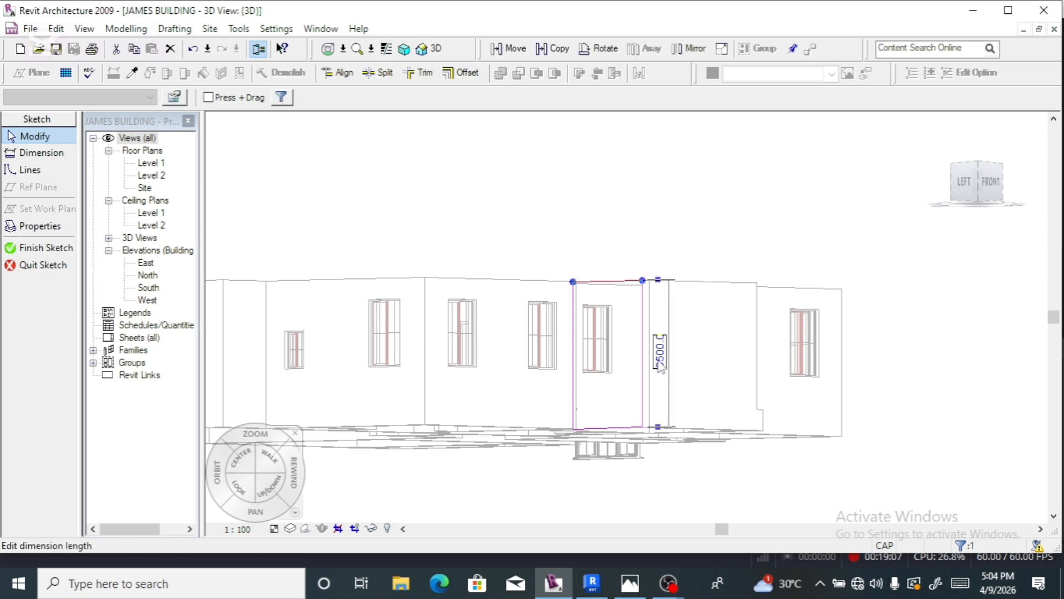
{"action": "left_click", "coordinate": [659, 360]}
{"action": "type", "text": "5"}
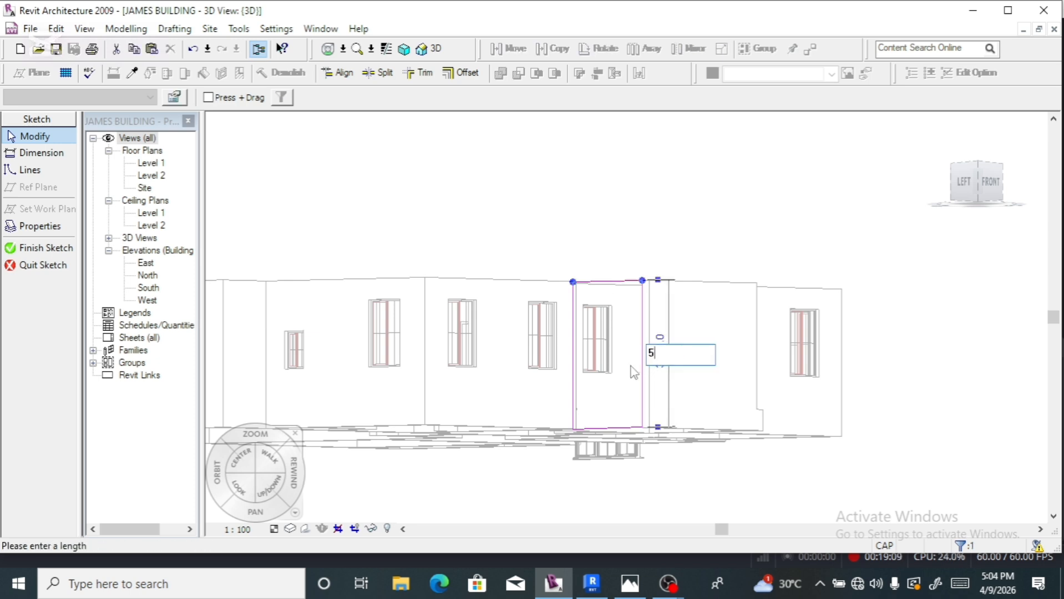
{"action": "type", "text": "00"}
{"action": "key", "text": "Return"}
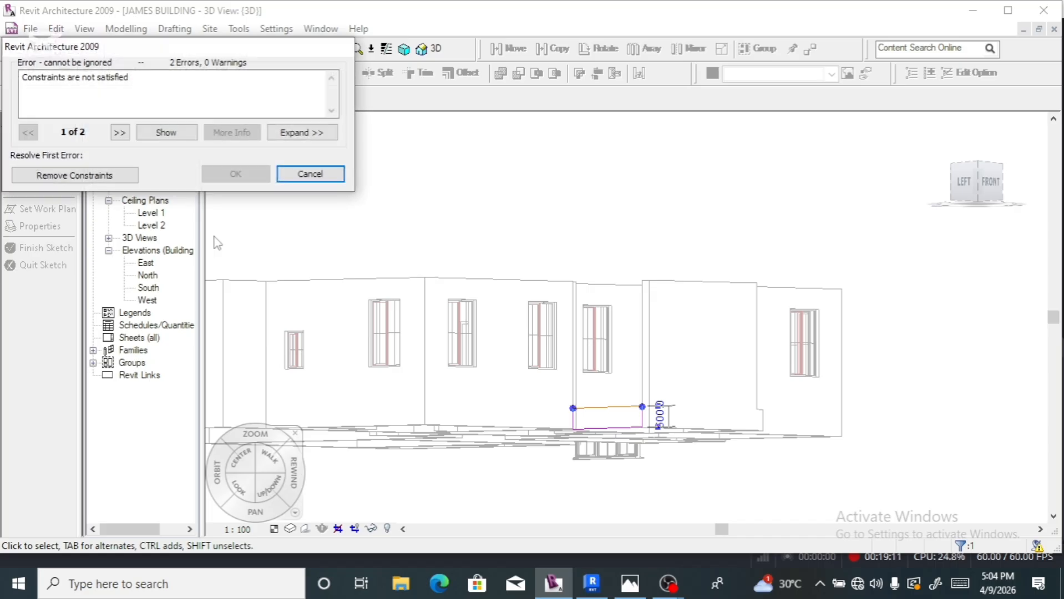
{"action": "left_click", "coordinate": [74, 175]}
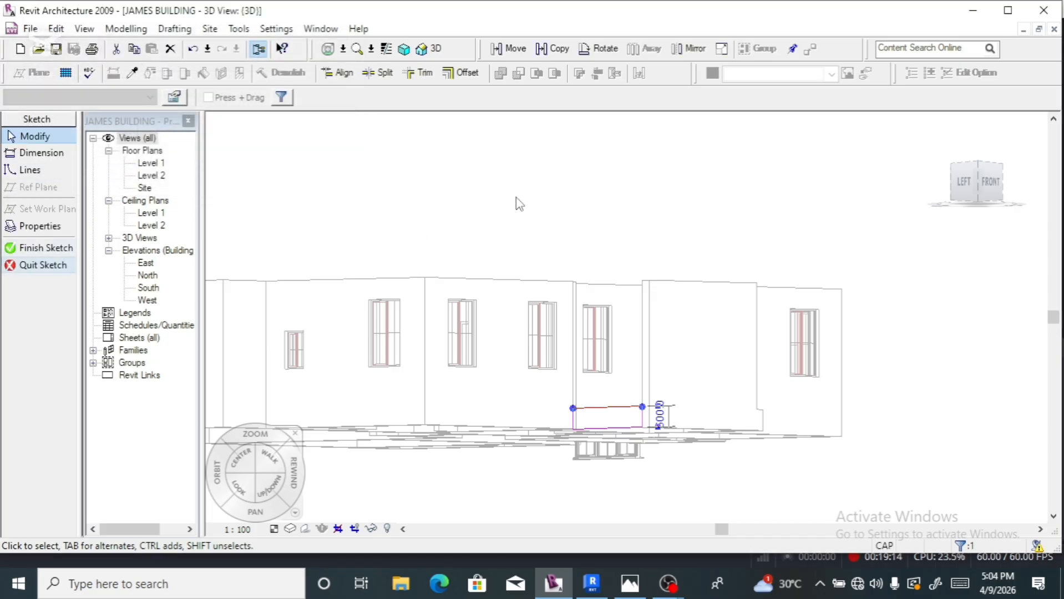
{"action": "left_click", "coordinate": [35, 248]}
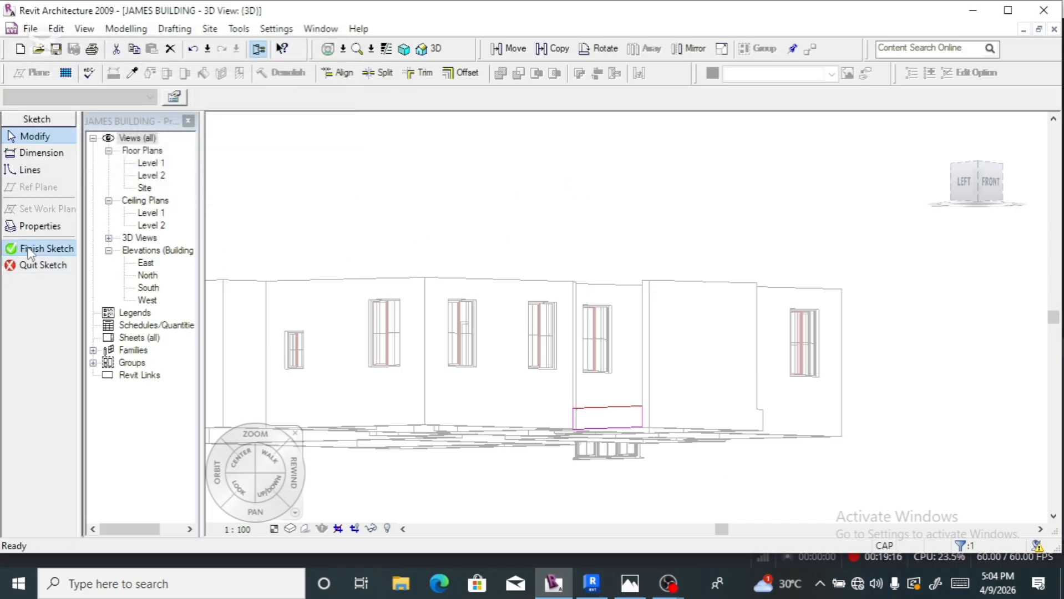
{"action": "left_click", "coordinate": [519, 218]}
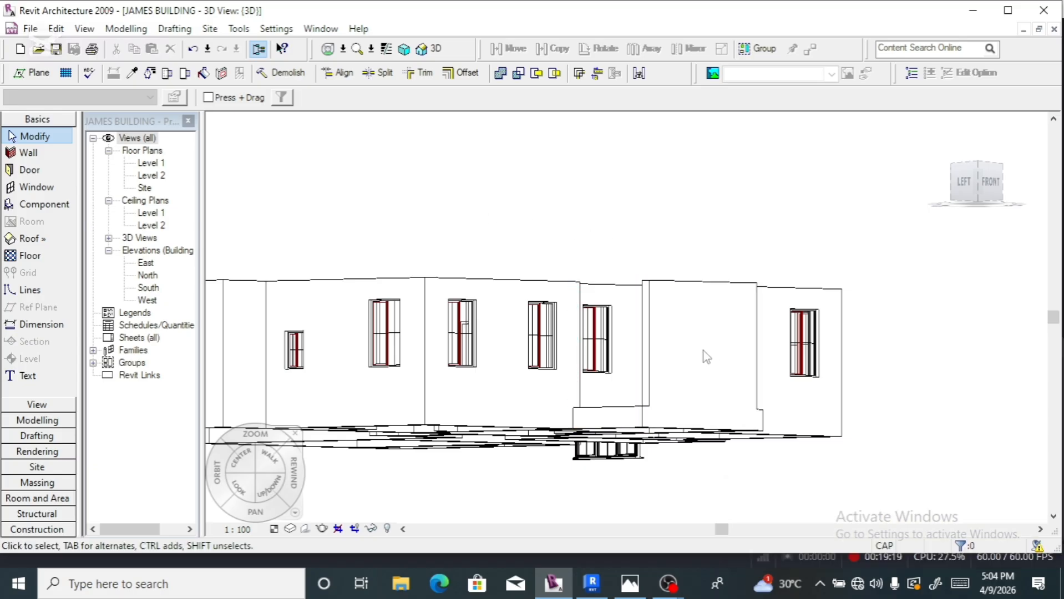
- Orbit to a front-right isometric, select the lower-right wall, and view it from the Right
{"action": "scroll", "coordinate": [638, 421], "scroll_direction": "up", "scroll_amount": 2}
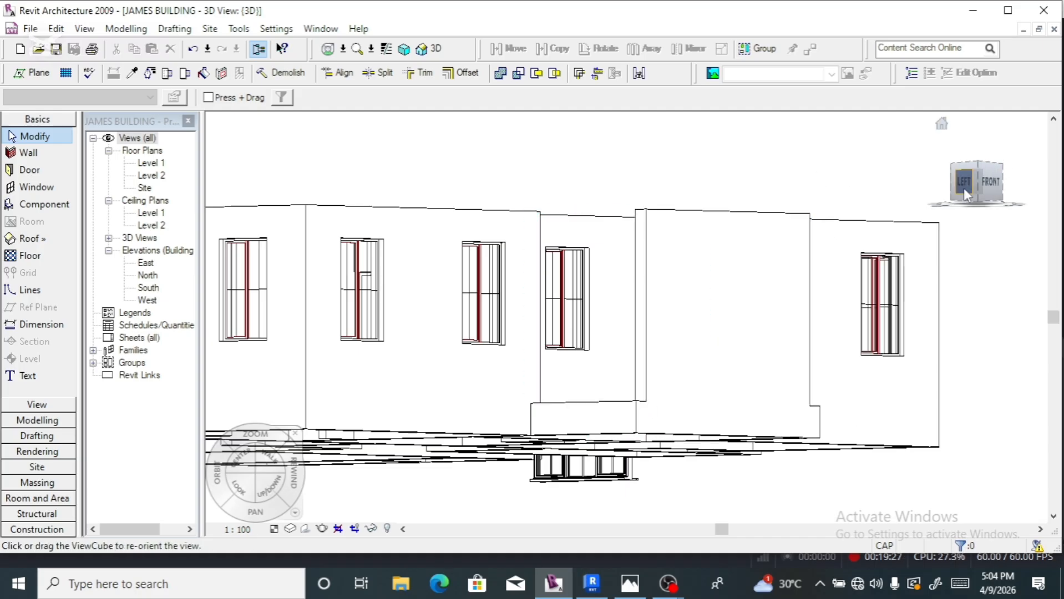
{"action": "left_click_drag", "start_coordinate": [977, 186], "coordinate": [856, 222]}
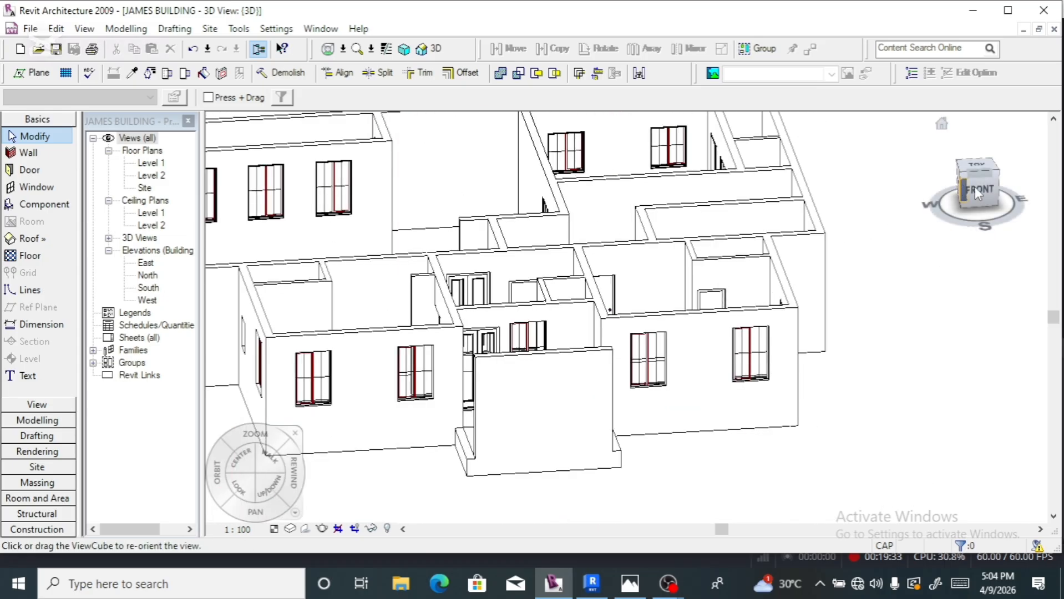
{"action": "left_click_drag", "start_coordinate": [975, 184], "coordinate": [833, 217]}
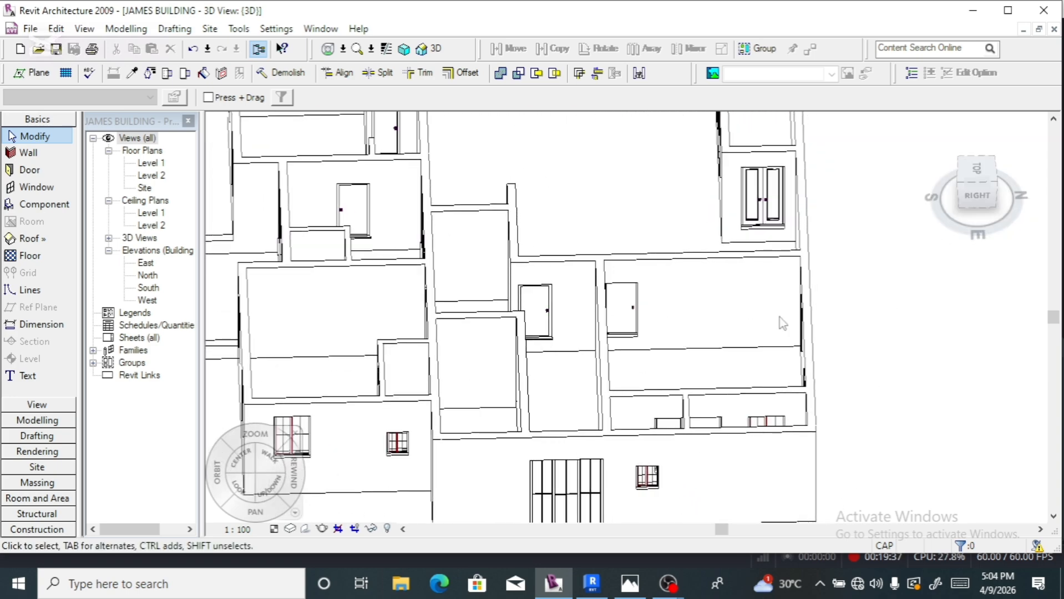
{"action": "left_click", "coordinate": [745, 436]}
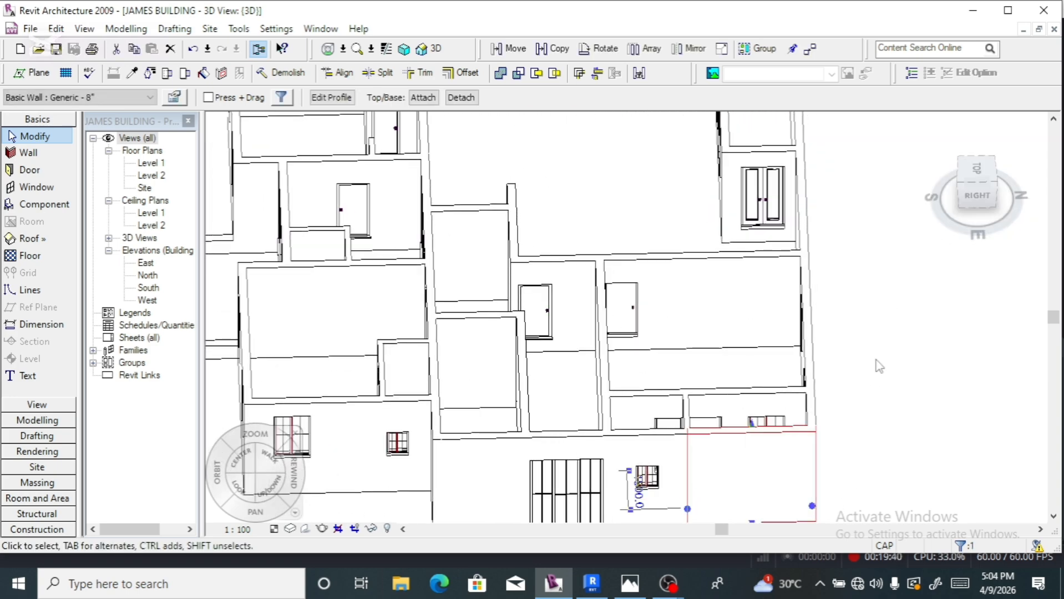
{"action": "left_click", "coordinate": [978, 199]}
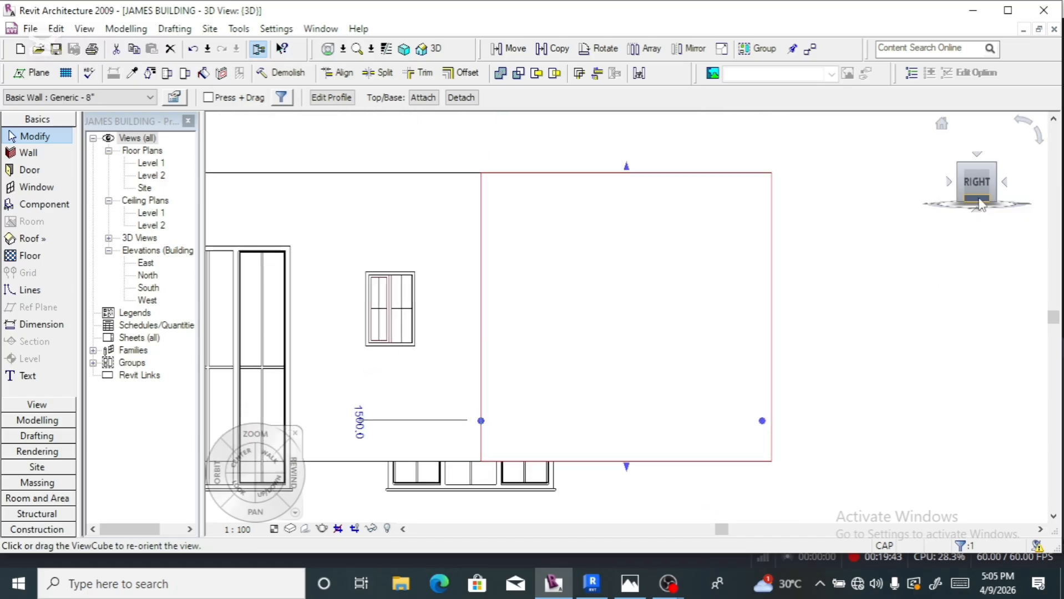
{"action": "scroll", "coordinate": [870, 337], "scroll_direction": "down", "scroll_amount": 2}
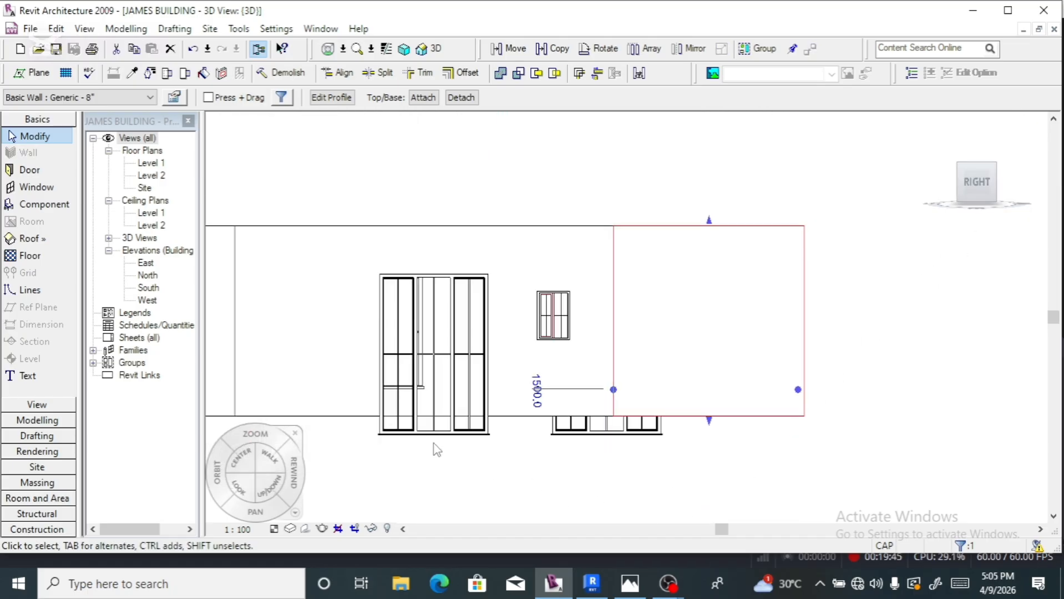
- Change the 890 top gap to 0 for the triple casement door and lower casement window
{"action": "left_click", "coordinate": [436, 443]}
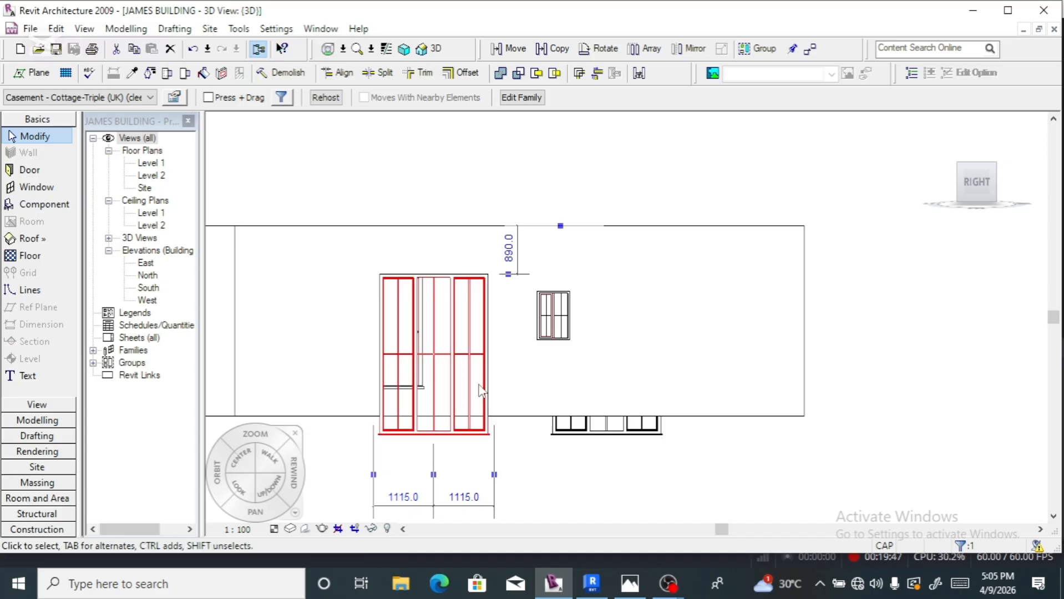
{"action": "left_click", "coordinate": [509, 250]}
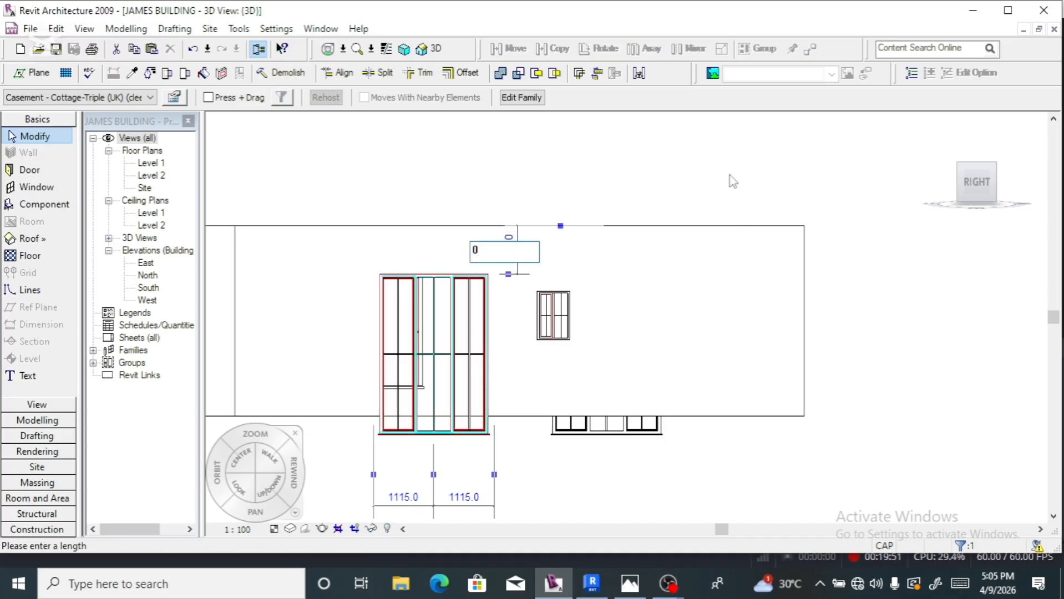
{"action": "key", "text": "Return"}
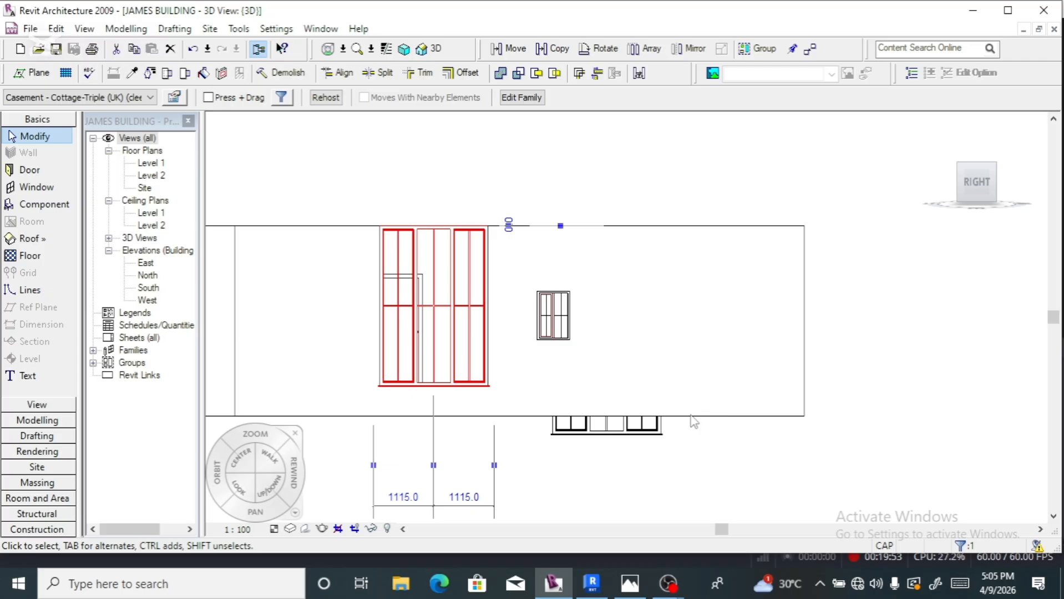
{"action": "left_click", "coordinate": [625, 442]}
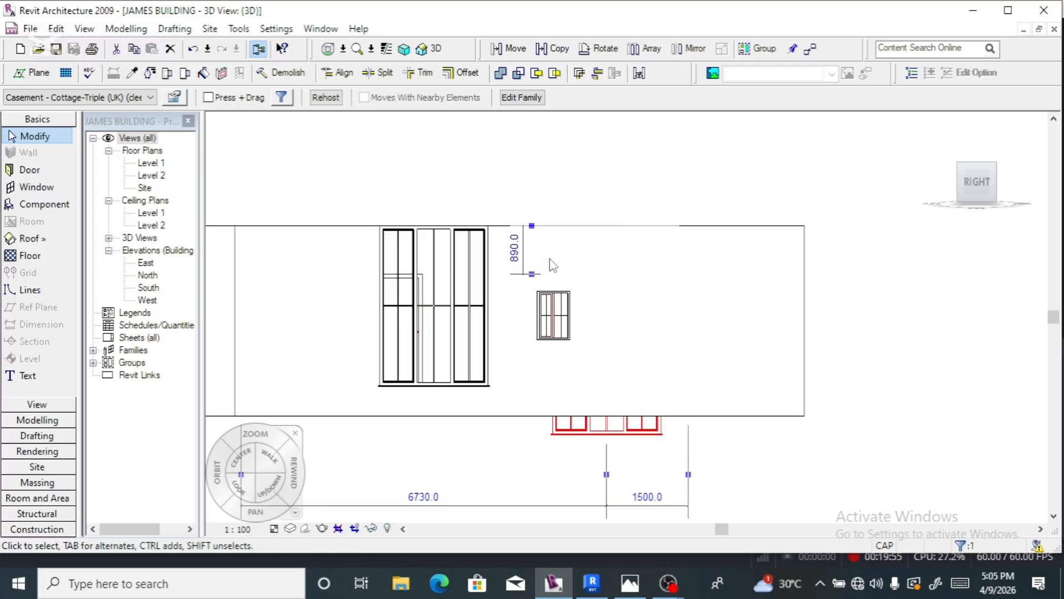
{"action": "left_click", "coordinate": [514, 249]}
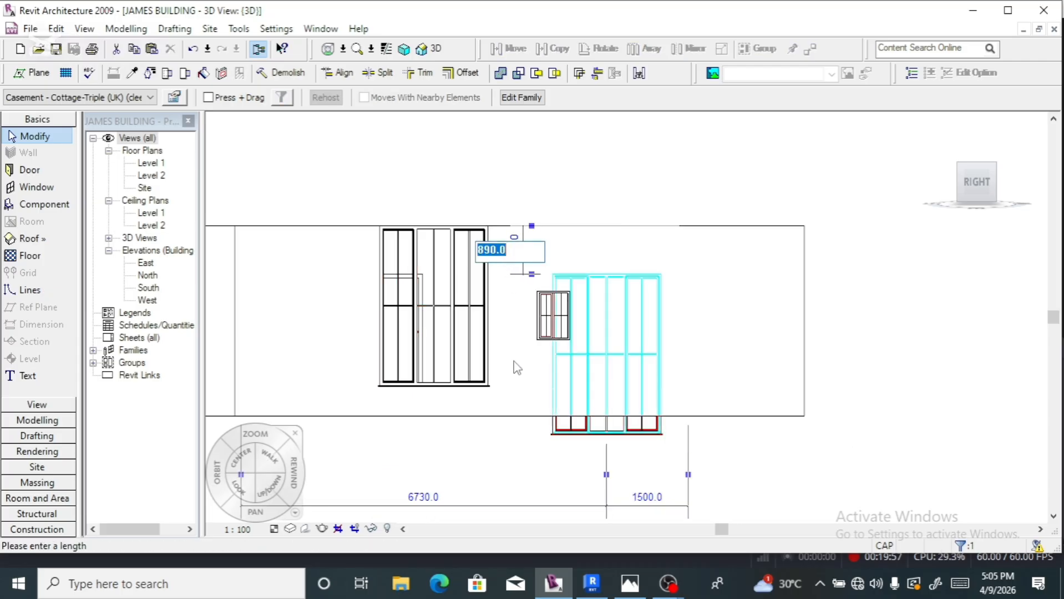
{"action": "key", "text": "Return"}
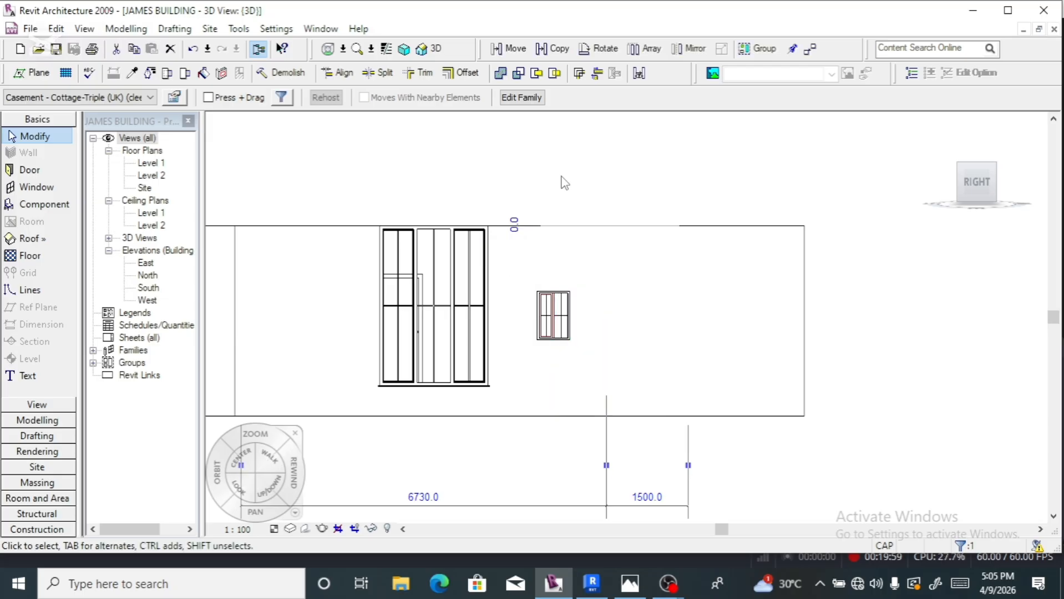
{"action": "left_click", "coordinate": [799, 455]}
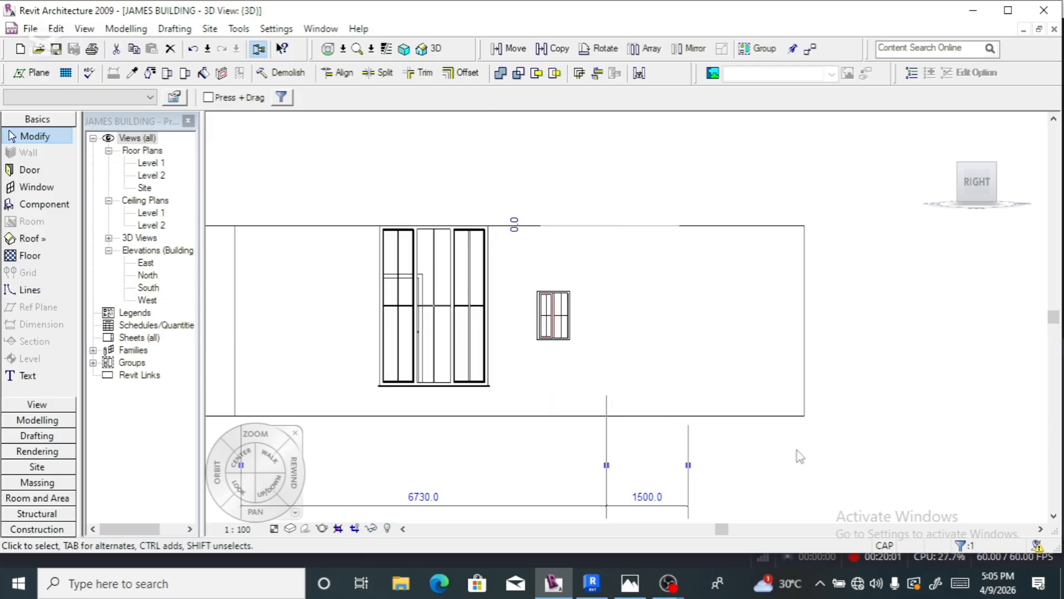
- In the right wall's profile, draw two horizontal lines, placing the lower one 500 above the base
{"action": "left_click", "coordinate": [693, 417]}
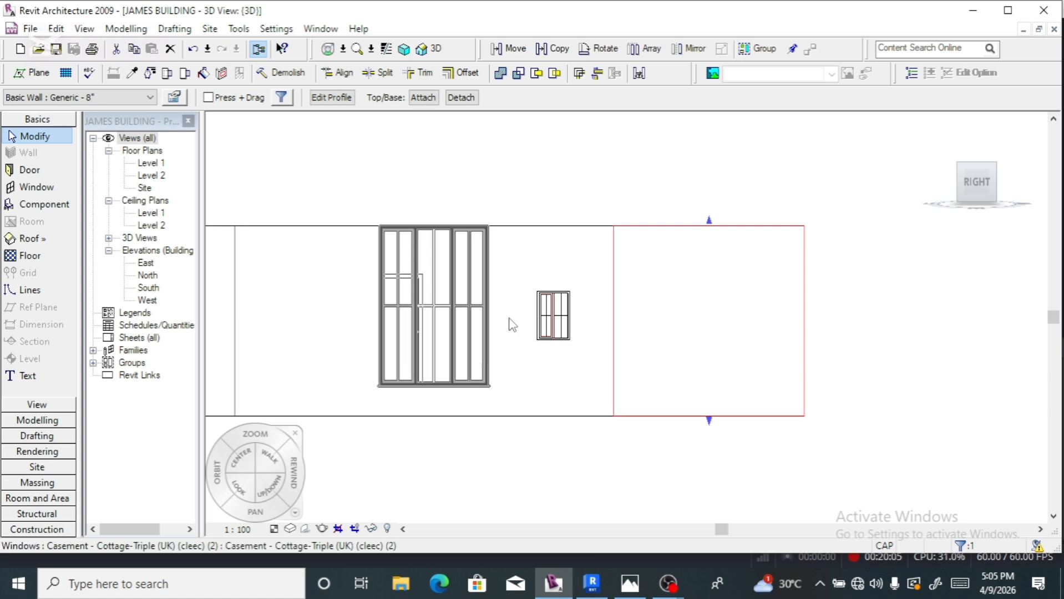
{"action": "left_click", "coordinate": [335, 103]}
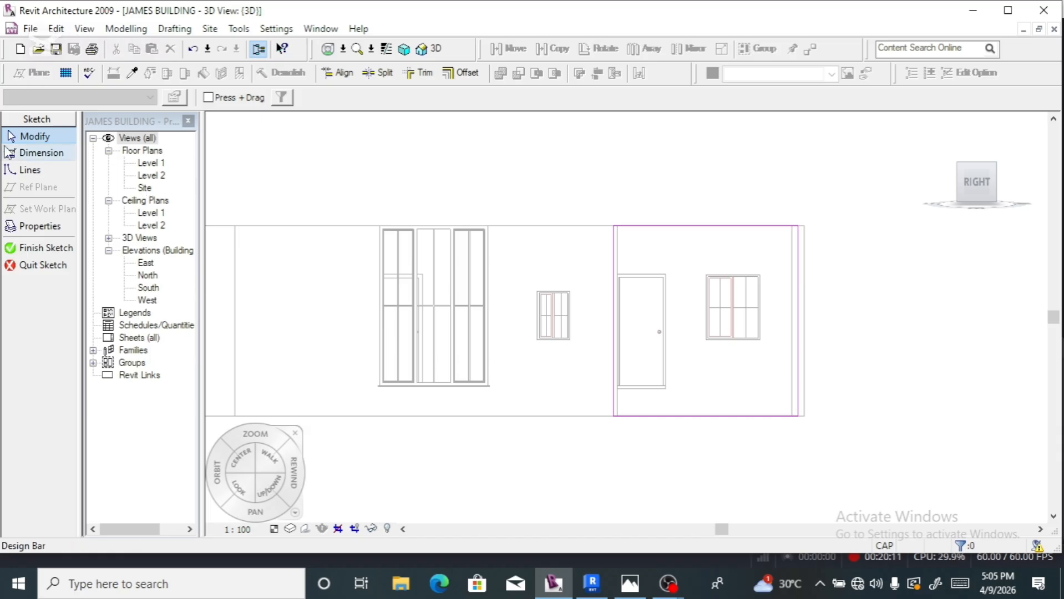
{"action": "left_click", "coordinate": [20, 170]}
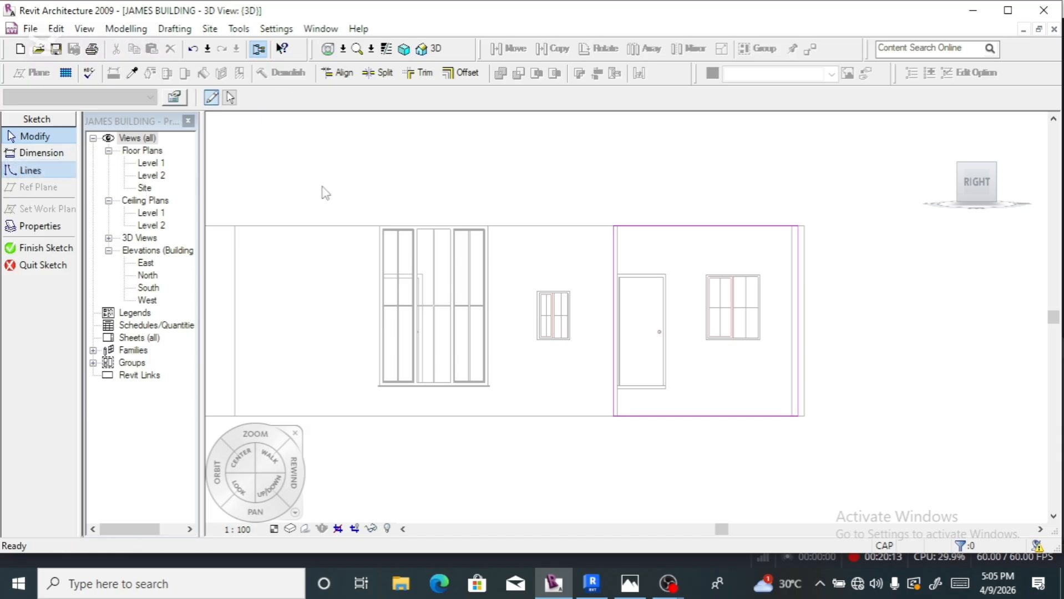
{"action": "left_click", "coordinate": [614, 256]}
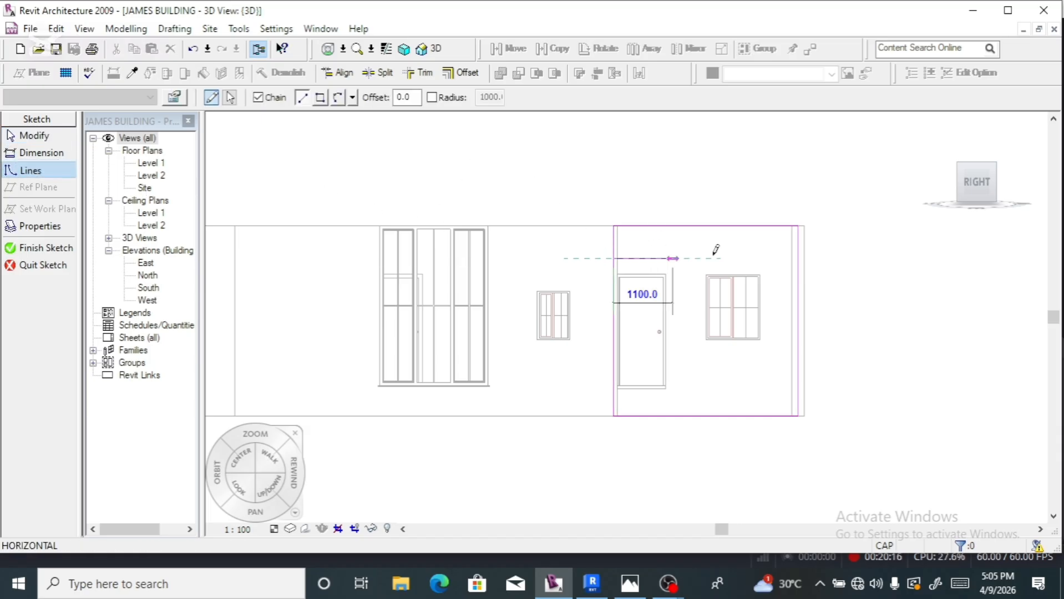
{"action": "left_click", "coordinate": [797, 258]}
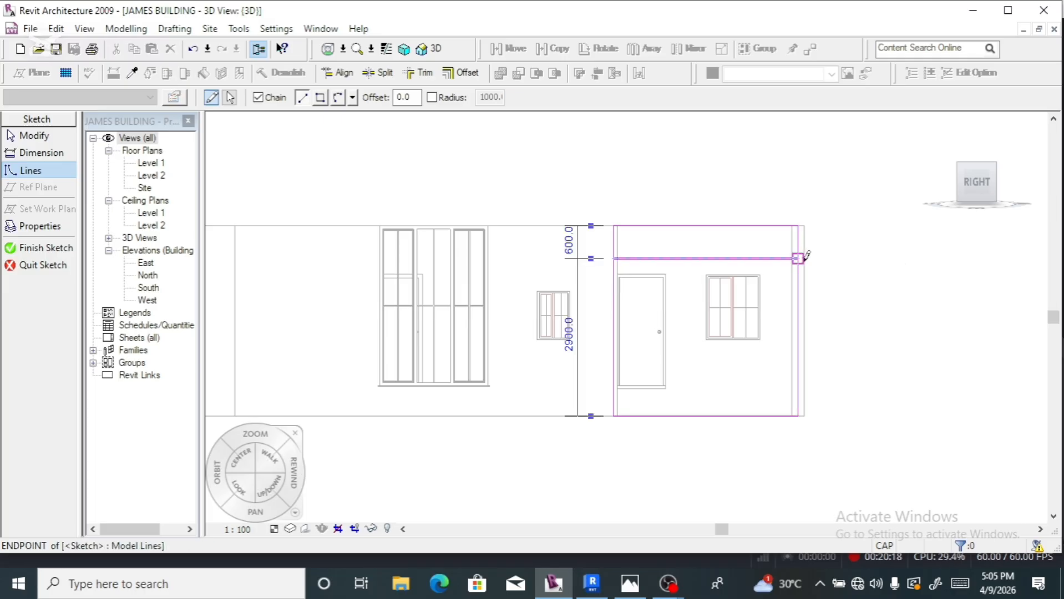
{"action": "left_click", "coordinate": [616, 384]}
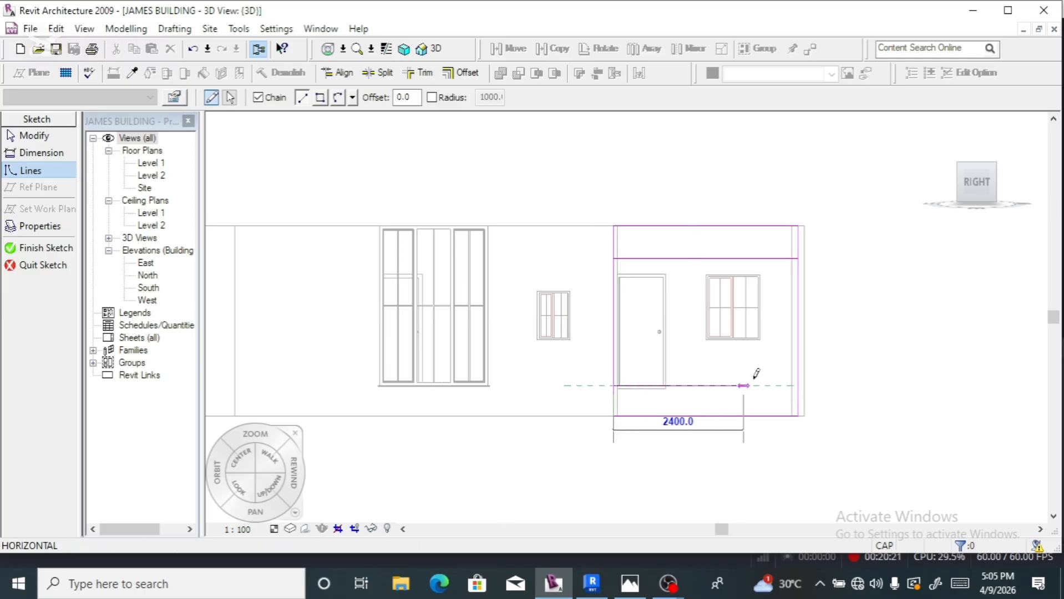
{"action": "left_click", "coordinate": [795, 384]}
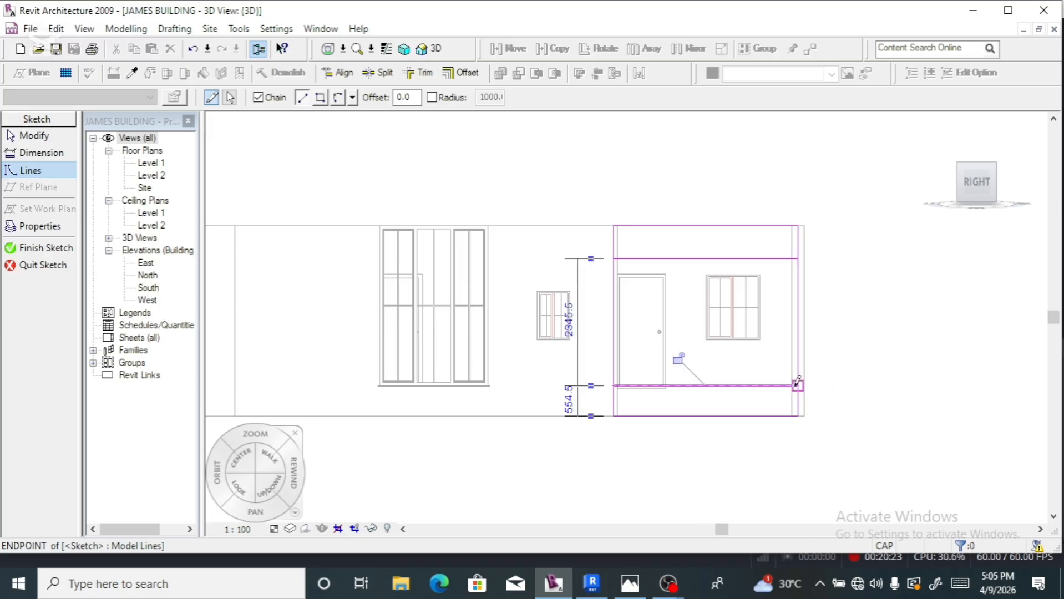
{"action": "key", "text": "Escape"}
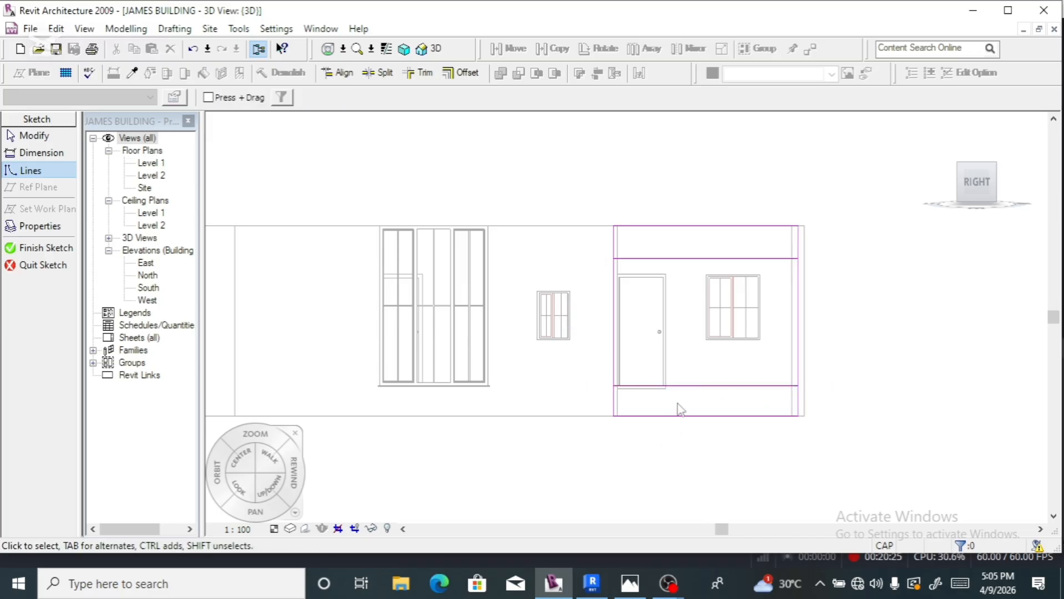
{"action": "left_click", "coordinate": [692, 386]}
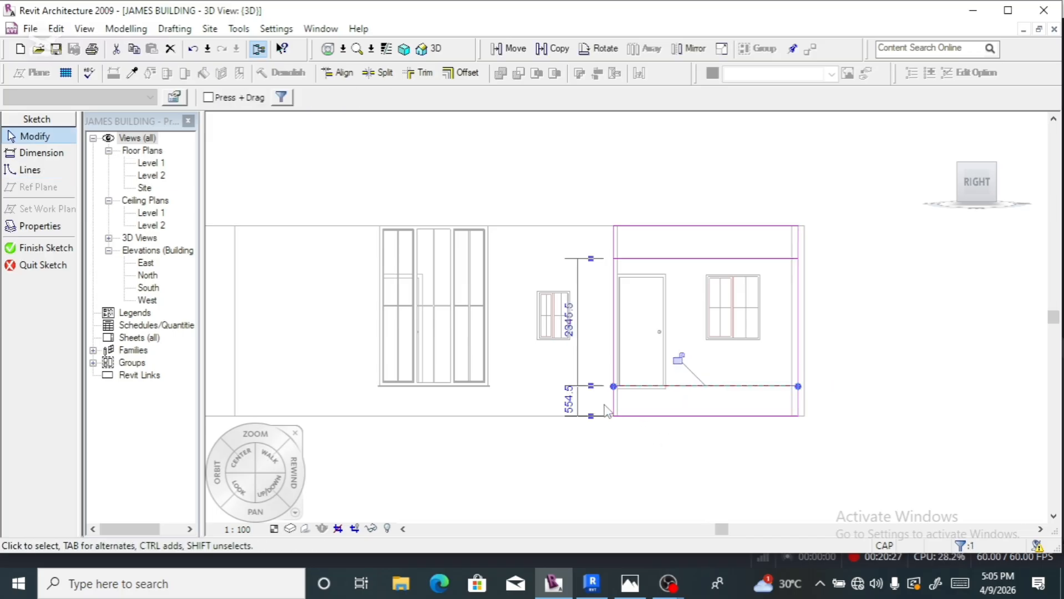
{"action": "left_click", "coordinate": [569, 400]}
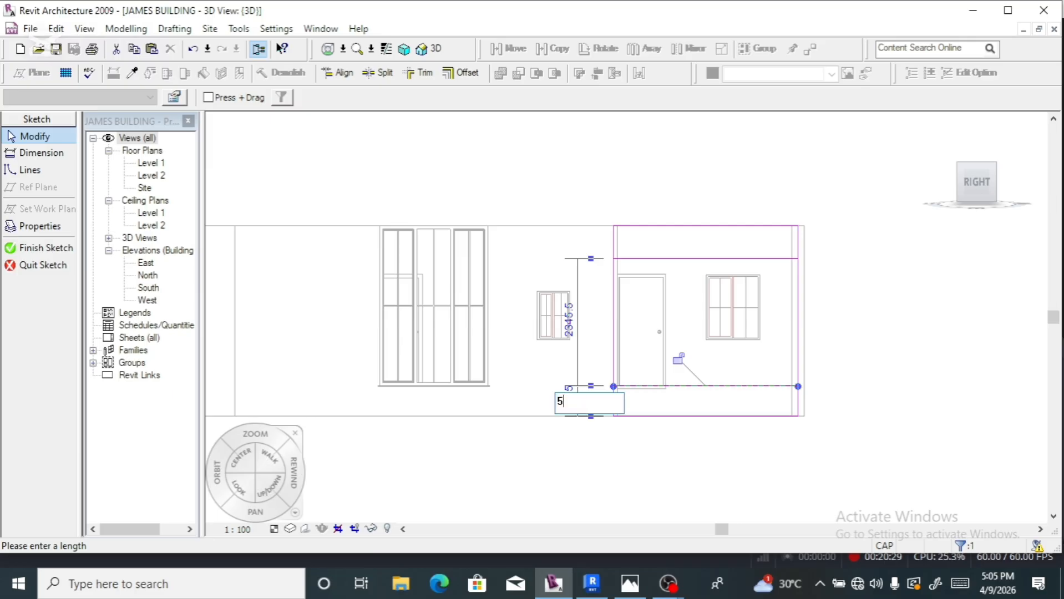
{"action": "key", "text": "Return"}
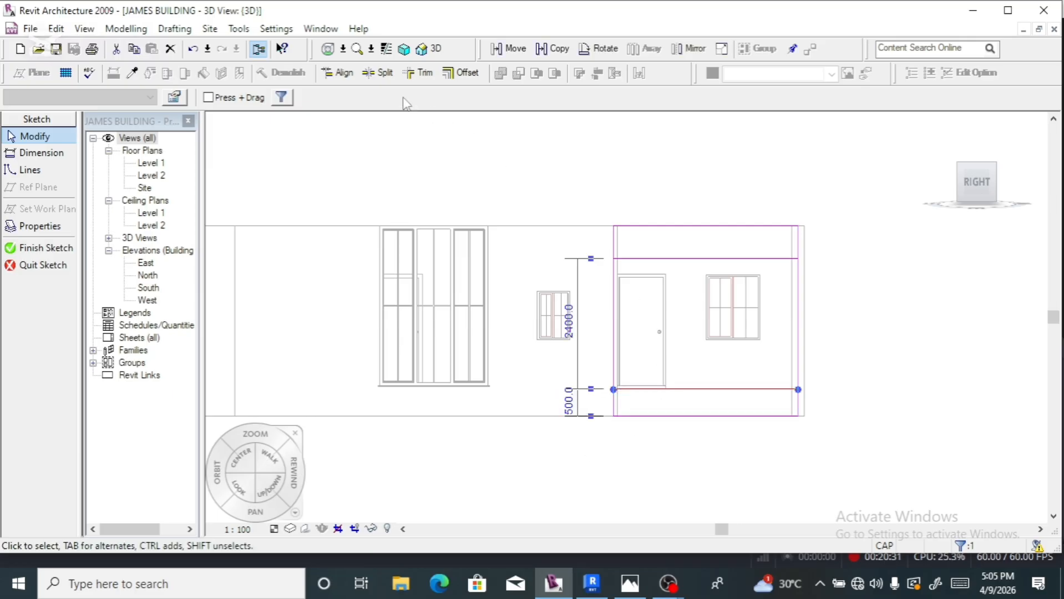
- Split both vertical profile edges and trim the lines into closed corners around the opening
{"action": "left_click", "coordinate": [379, 73]}
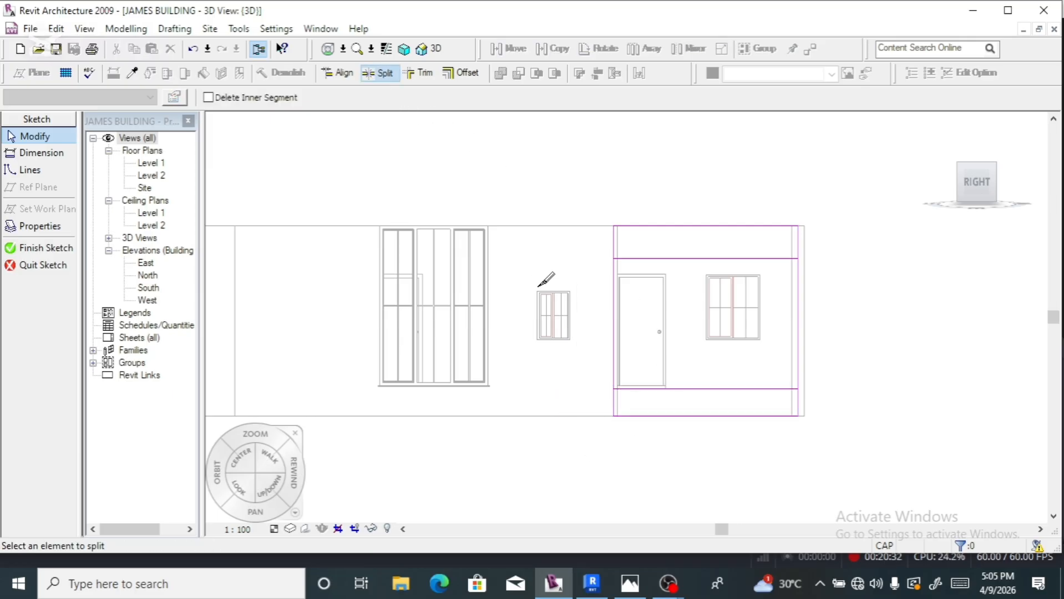
{"action": "left_click", "coordinate": [614, 319]}
{"action": "left_click", "coordinate": [796, 319]}
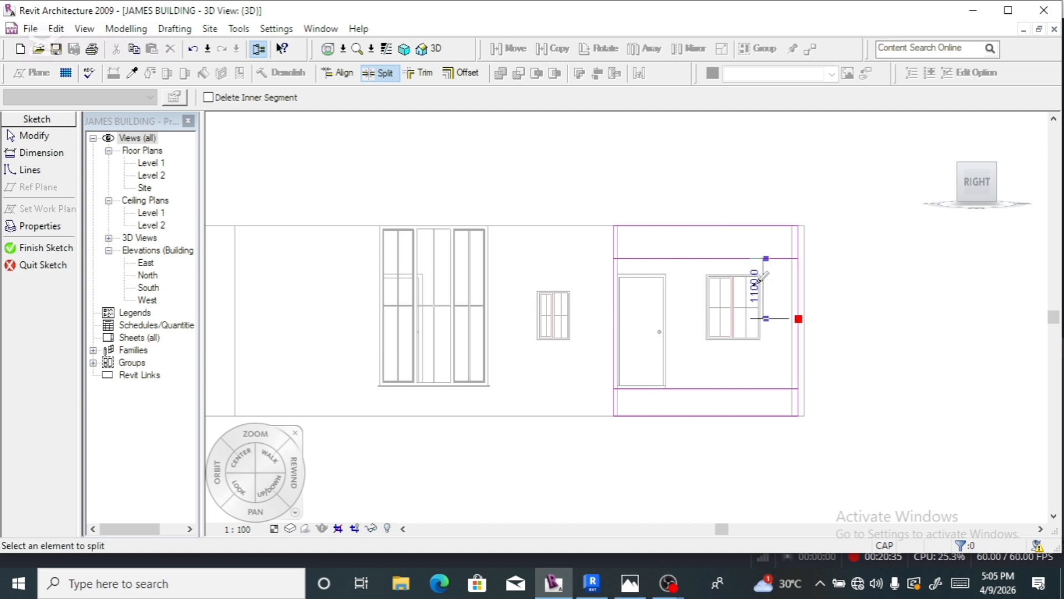
{"action": "left_click", "coordinate": [420, 73]}
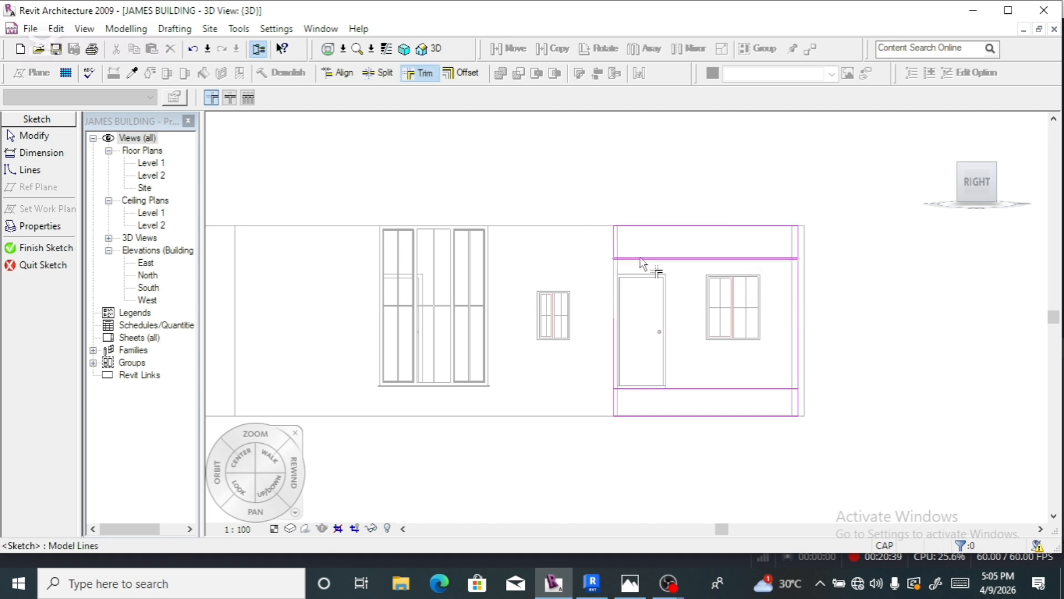
{"action": "left_click", "coordinate": [666, 260]}
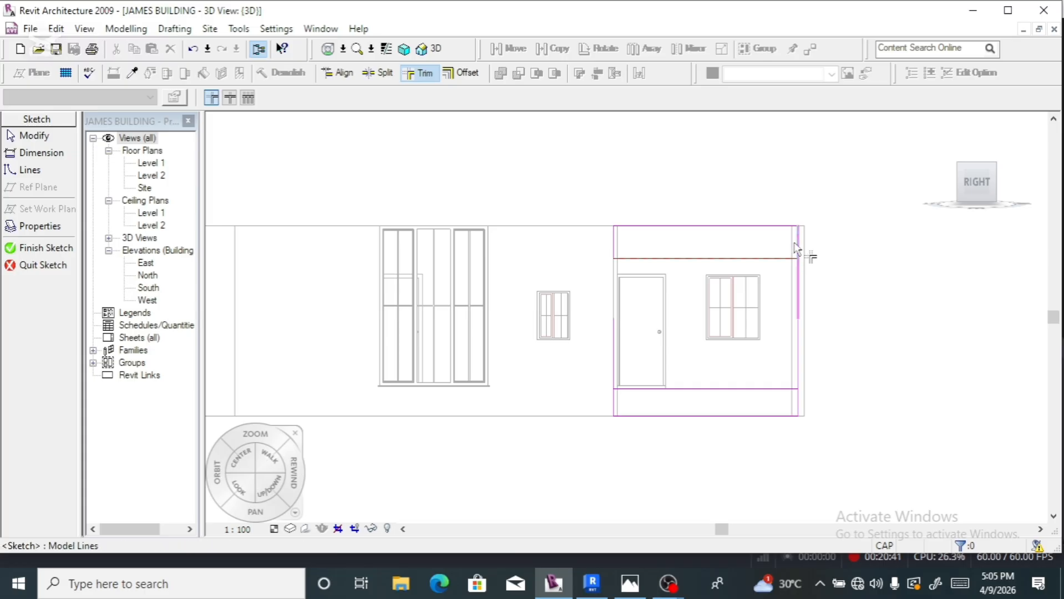
{"action": "left_click", "coordinate": [797, 250]}
{"action": "left_click", "coordinate": [797, 410]}
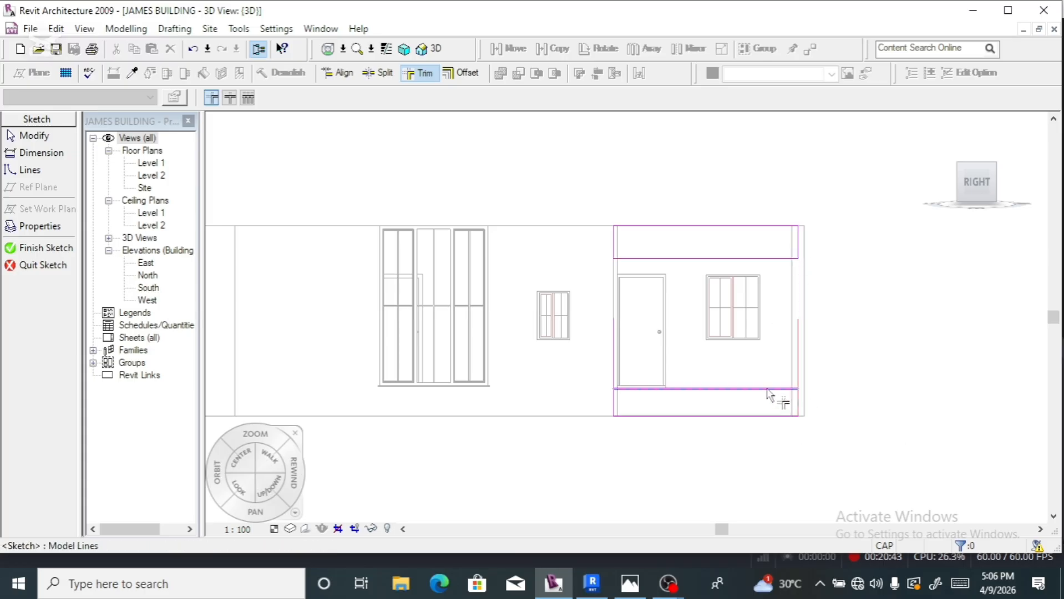
{"action": "left_click", "coordinate": [781, 392]}
{"action": "left_click", "coordinate": [774, 391]}
{"action": "left_click", "coordinate": [616, 400]}
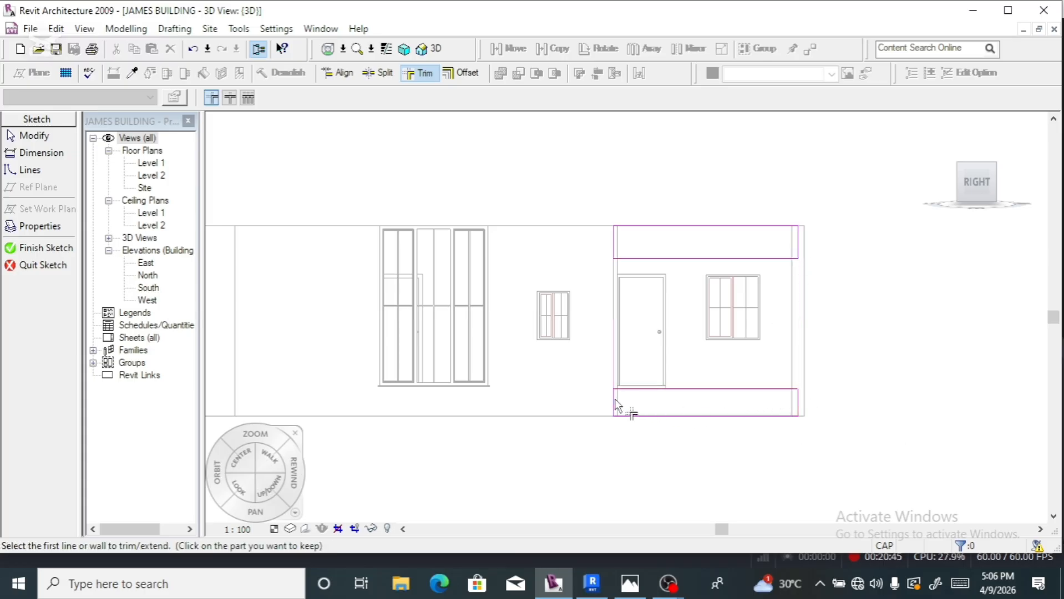
- Finish the right wall's profile sketch and rotate the 3D view to the Back side
{"action": "left_click", "coordinate": [46, 248]}
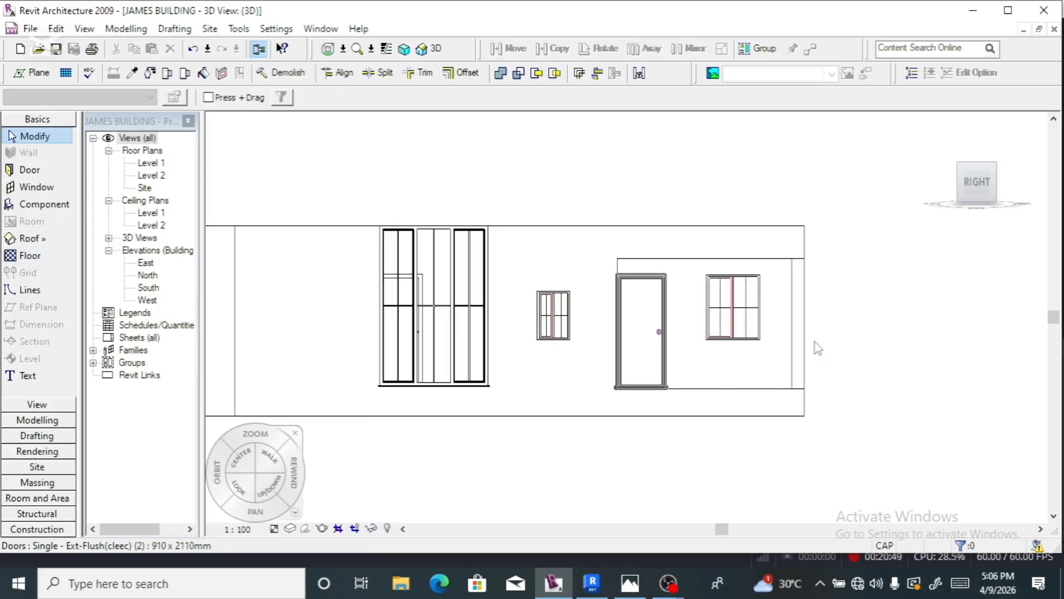
{"action": "left_click", "coordinate": [1002, 182]}
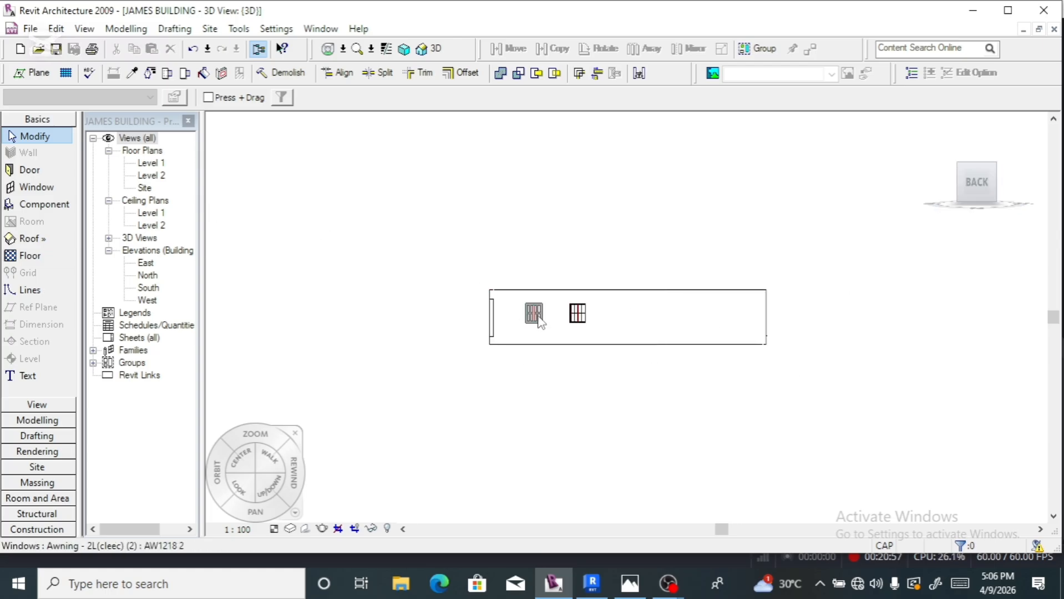
- Edit the back wall's profile and draw two horizontal lines, the upper one 600 below the top
{"action": "left_click", "coordinate": [502, 297]}
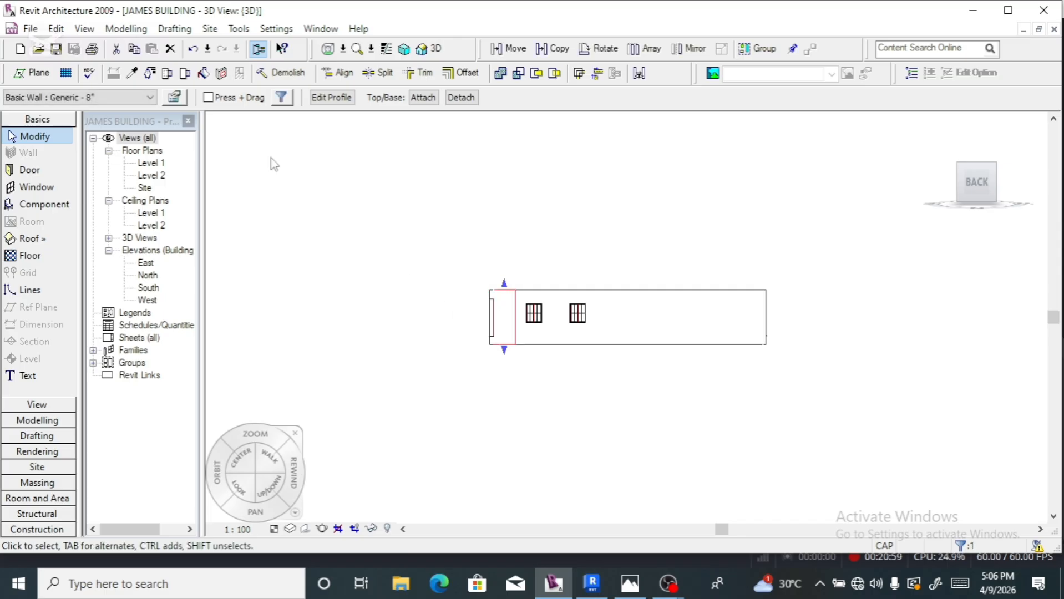
{"action": "left_click", "coordinate": [332, 97]}
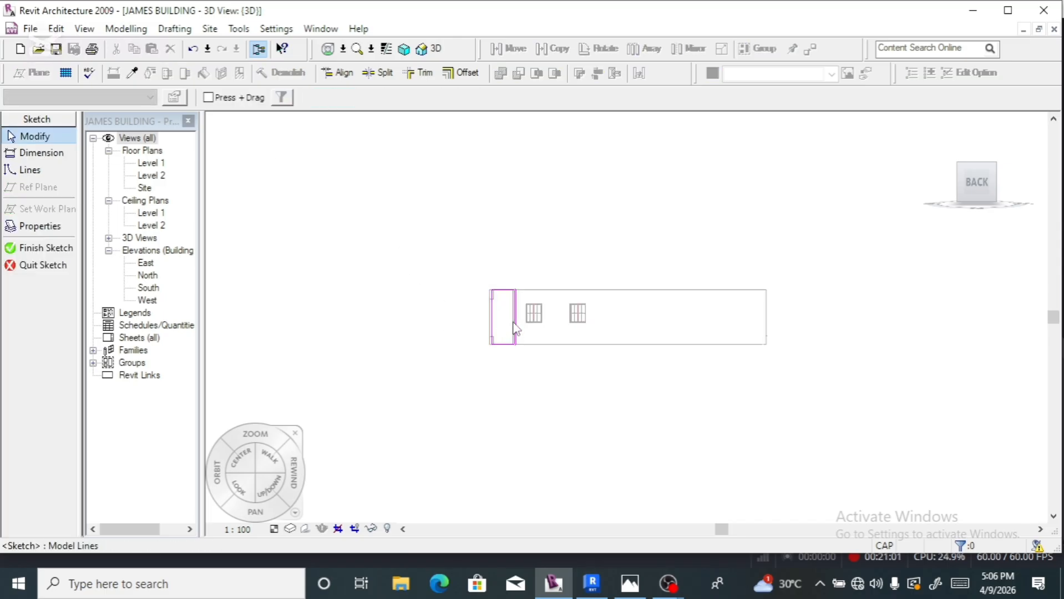
{"action": "scroll", "coordinate": [511, 324], "scroll_direction": "up", "scroll_amount": 2}
{"action": "scroll", "coordinate": [513, 328], "scroll_direction": "up", "scroll_amount": 2}
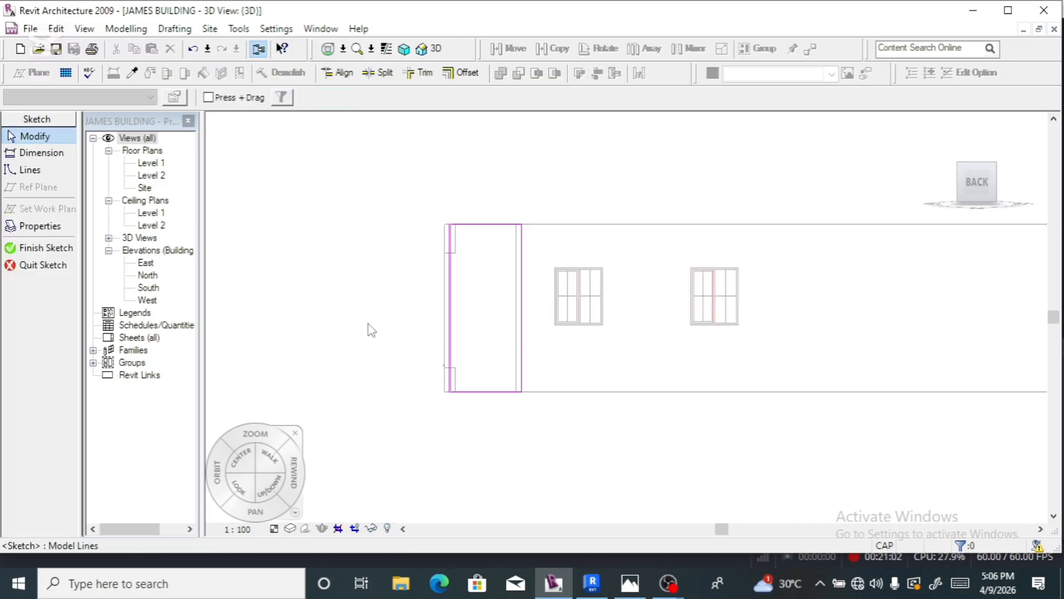
{"action": "left_click", "coordinate": [47, 172]}
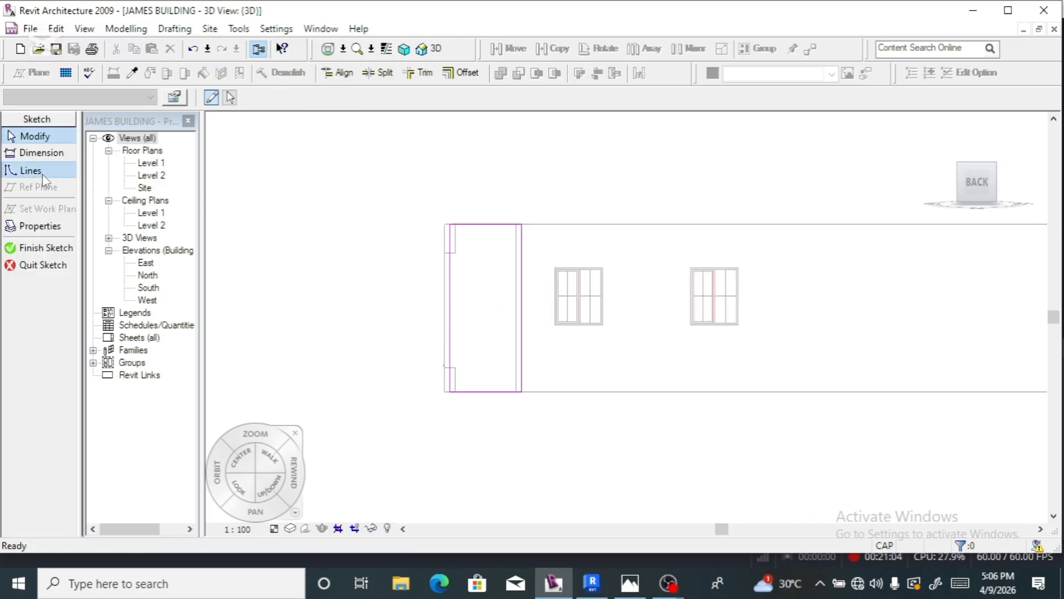
{"action": "left_click", "coordinate": [449, 252]}
{"action": "left_click", "coordinate": [522, 252]}
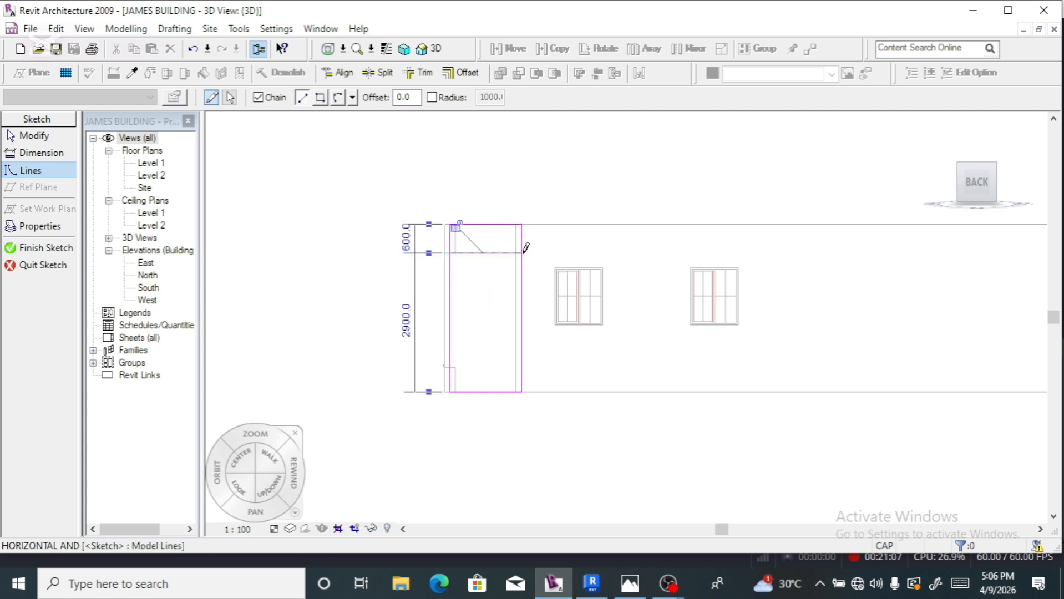
{"action": "key", "text": "Escape"}
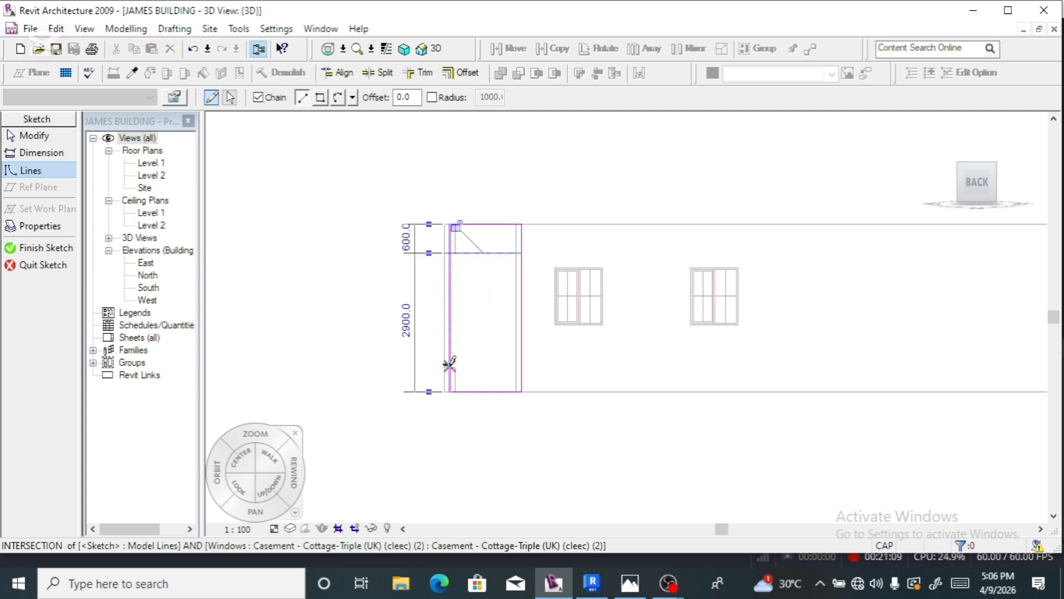
{"action": "left_click", "coordinate": [449, 365]}
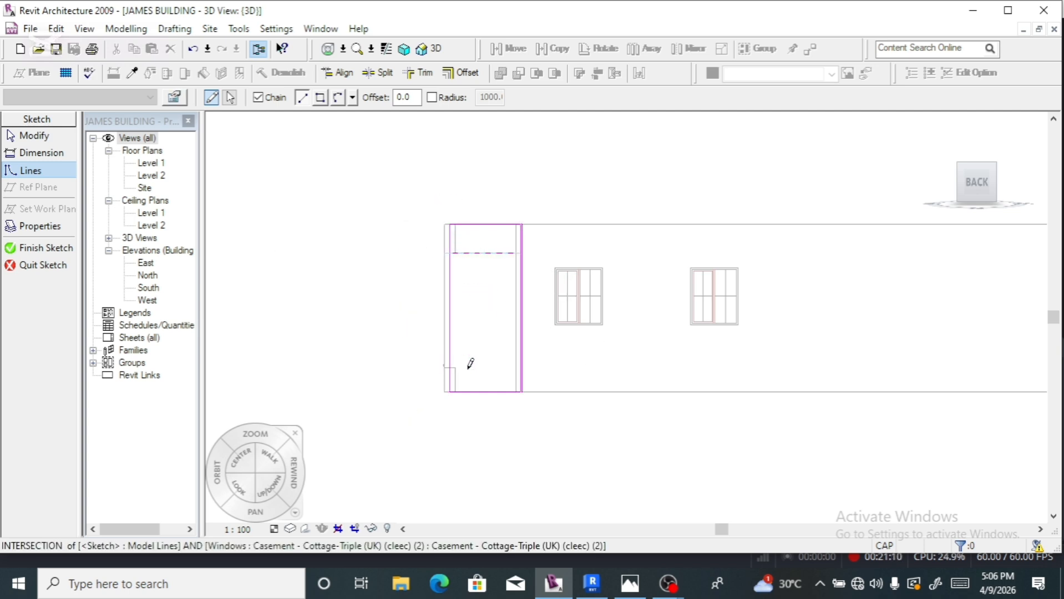
{"action": "left_click", "coordinate": [522, 366]}
{"action": "key", "text": "Escape"}
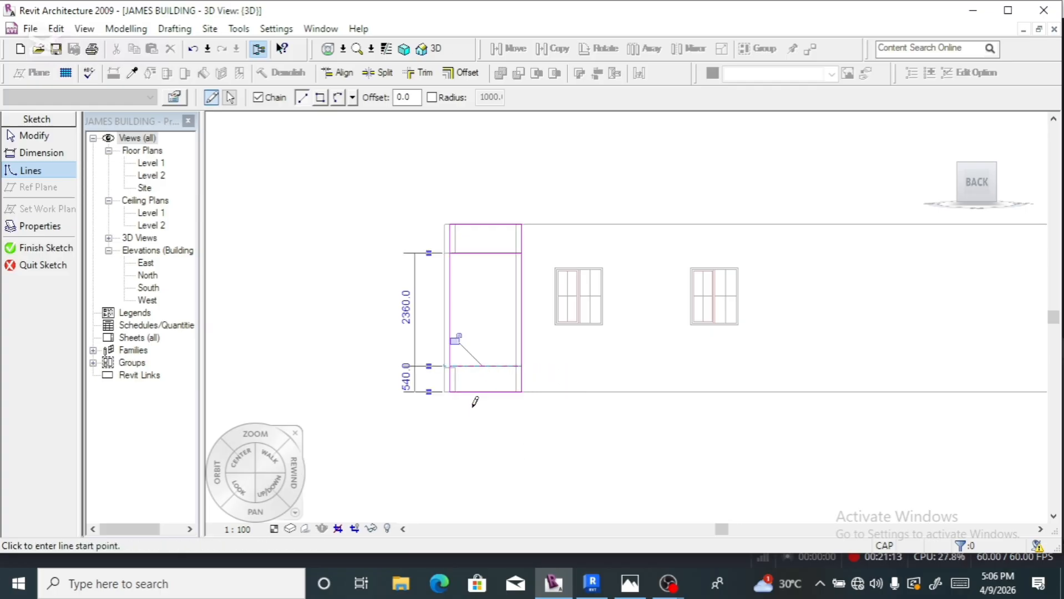
{"action": "key", "text": "Escape"}
- Set the lower sketch line 500 above the wall base
{"action": "scroll", "coordinate": [458, 397], "scroll_direction": "up", "scroll_amount": 5}
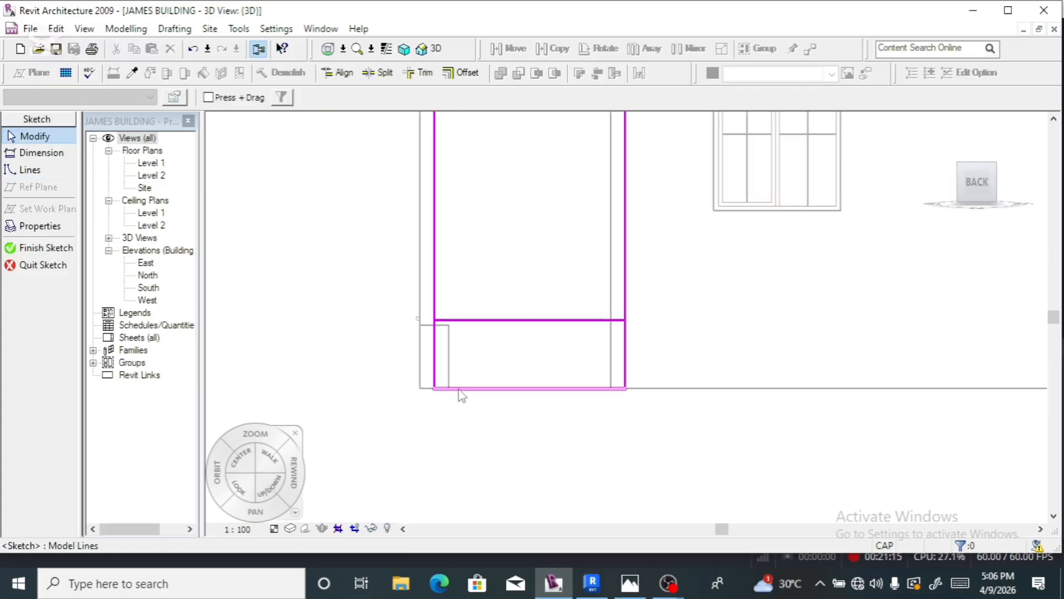
{"action": "left_click", "coordinate": [489, 309]}
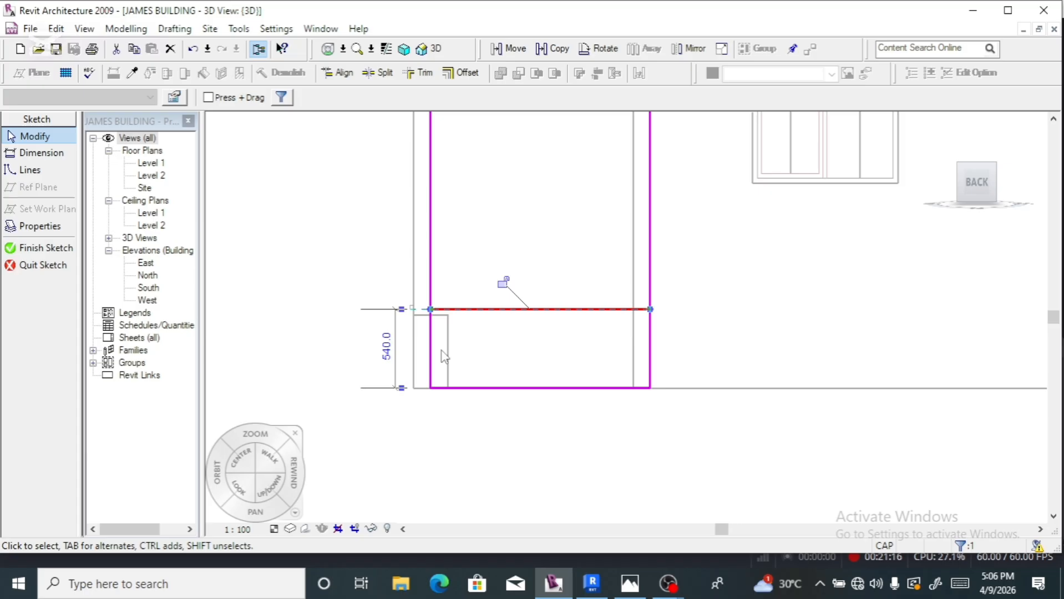
{"action": "left_click", "coordinate": [388, 350]}
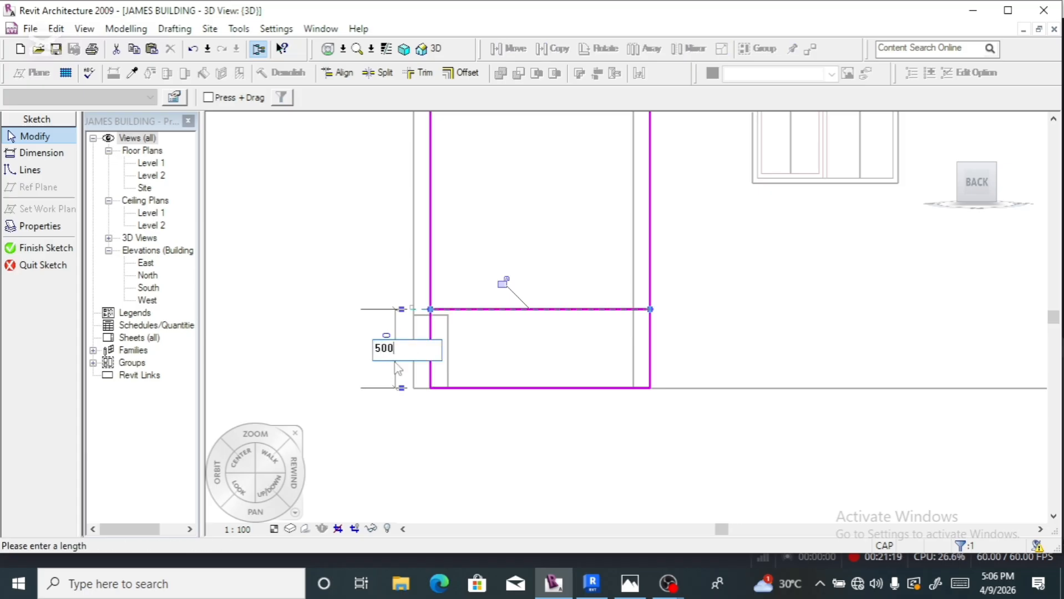
{"action": "key", "text": "Return"}
{"action": "scroll", "coordinate": [379, 422], "scroll_direction": "down", "scroll_amount": 3}
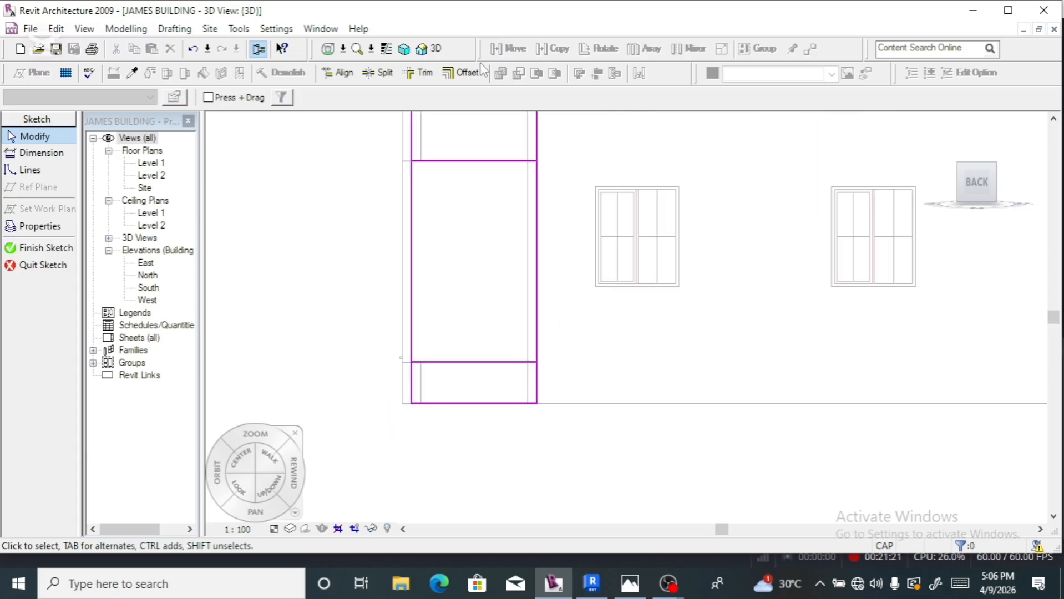
- Split the right edge, trim the lines into corners around the opening, and finish the sketch
{"action": "left_click", "coordinate": [379, 72]}
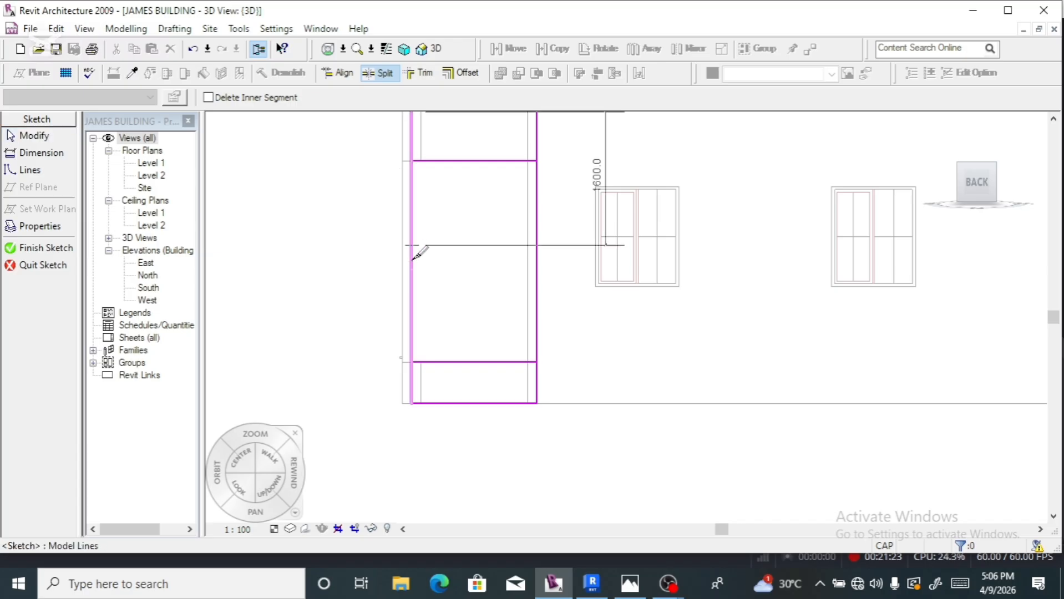
{"action": "left_click", "coordinate": [537, 271]}
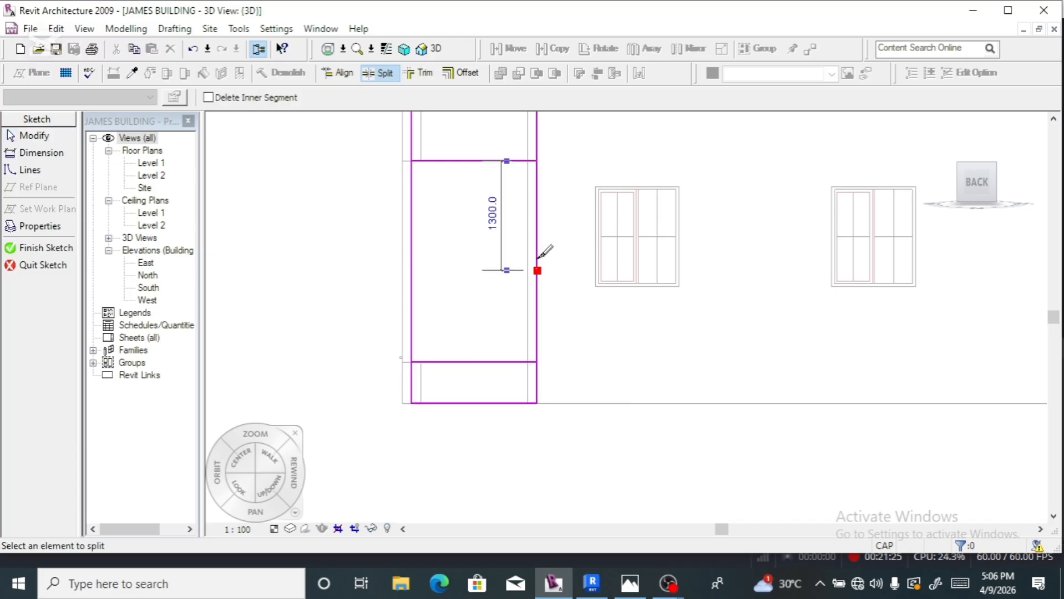
{"action": "left_click", "coordinate": [421, 73]}
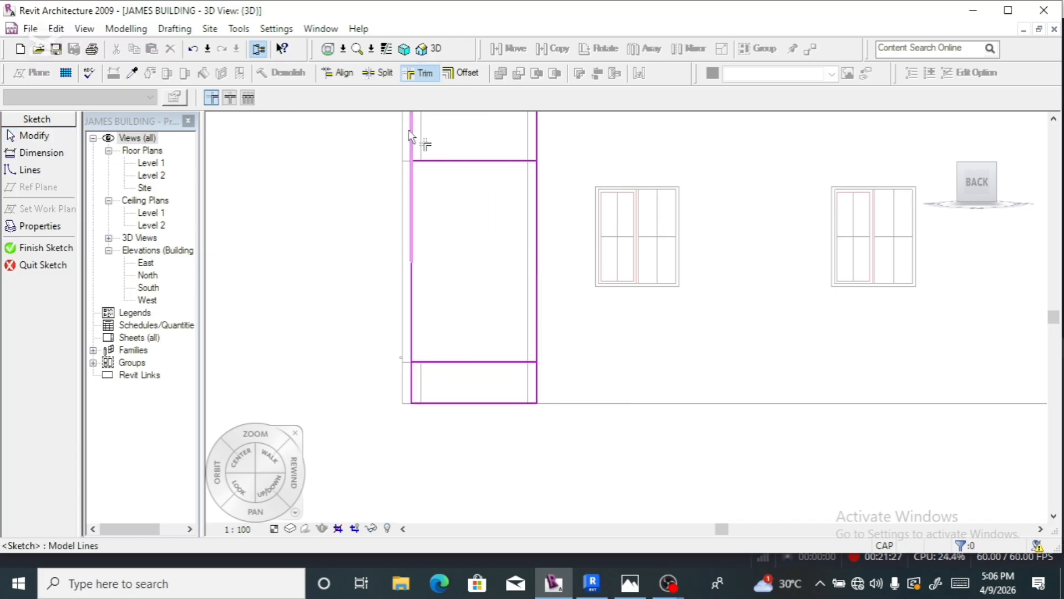
{"action": "left_click", "coordinate": [414, 150]}
{"action": "left_click", "coordinate": [430, 161]}
{"action": "left_click", "coordinate": [447, 161]}
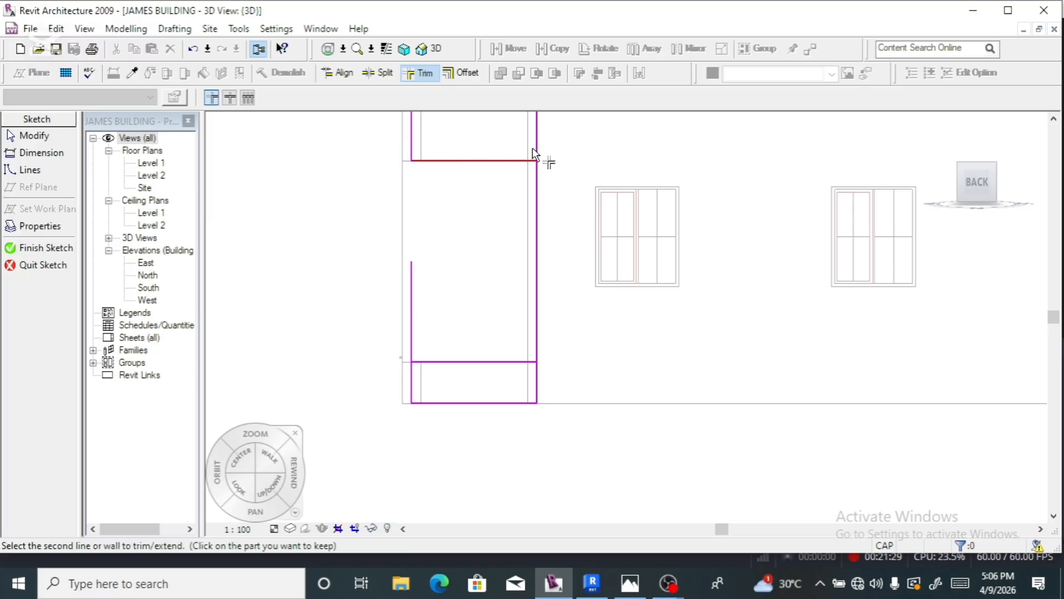
{"action": "left_click", "coordinate": [537, 132]}
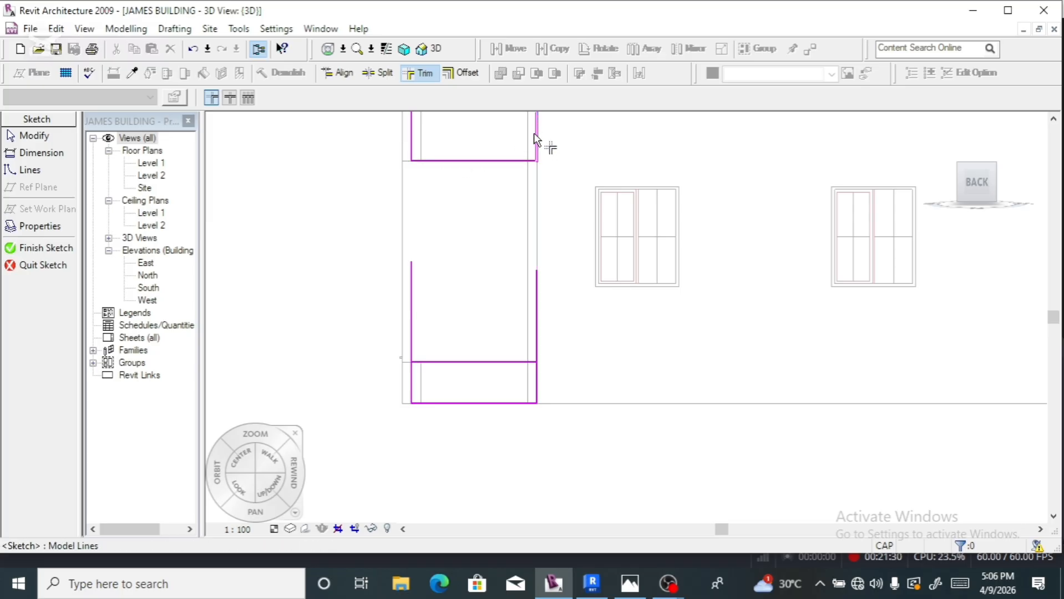
{"action": "left_click", "coordinate": [534, 379]}
{"action": "left_click", "coordinate": [502, 363]}
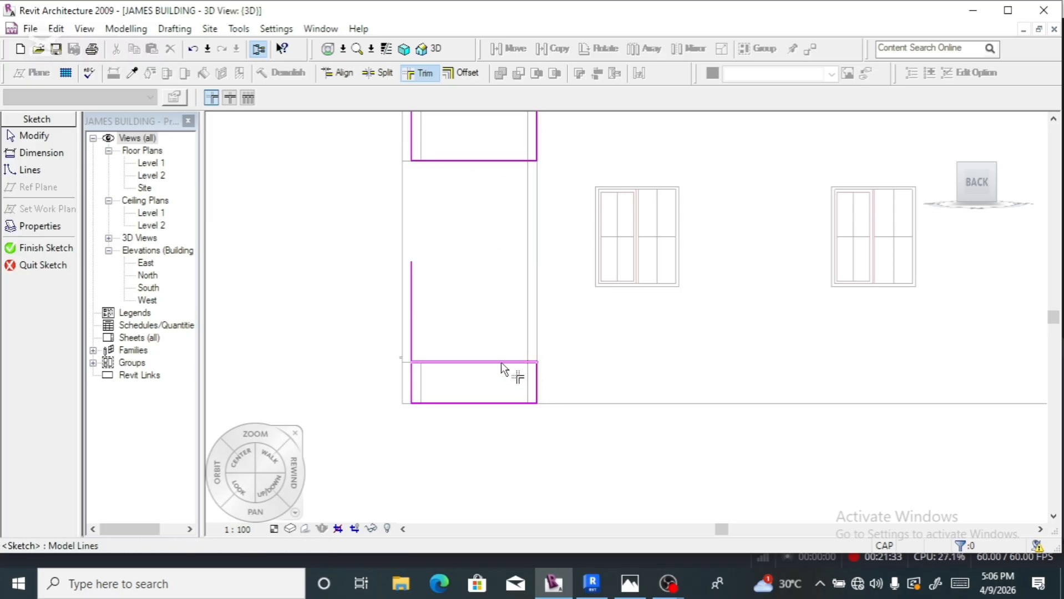
{"action": "left_click", "coordinate": [501, 362]}
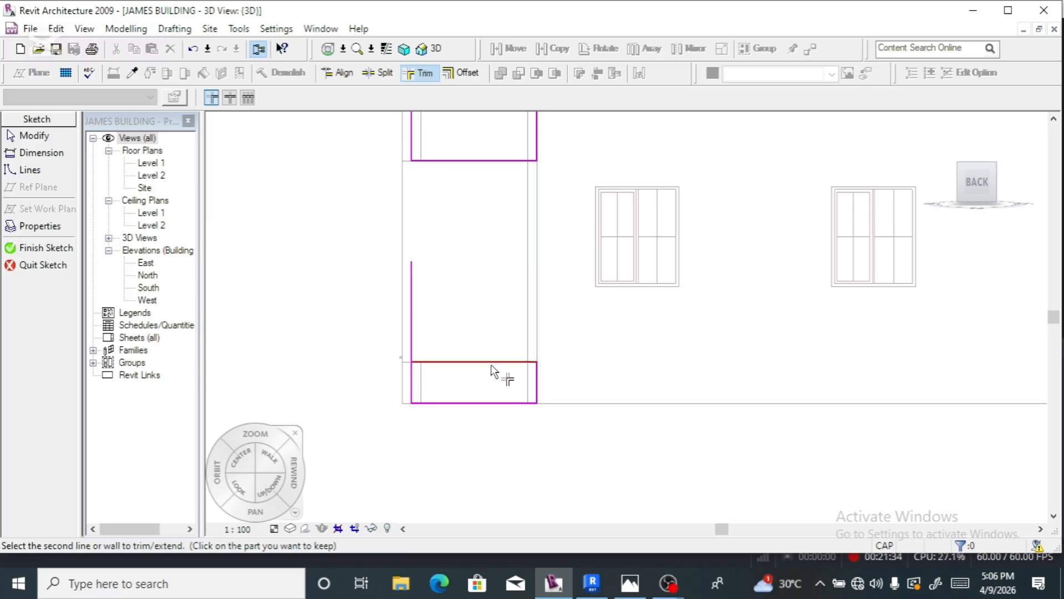
{"action": "left_click", "coordinate": [412, 384]}
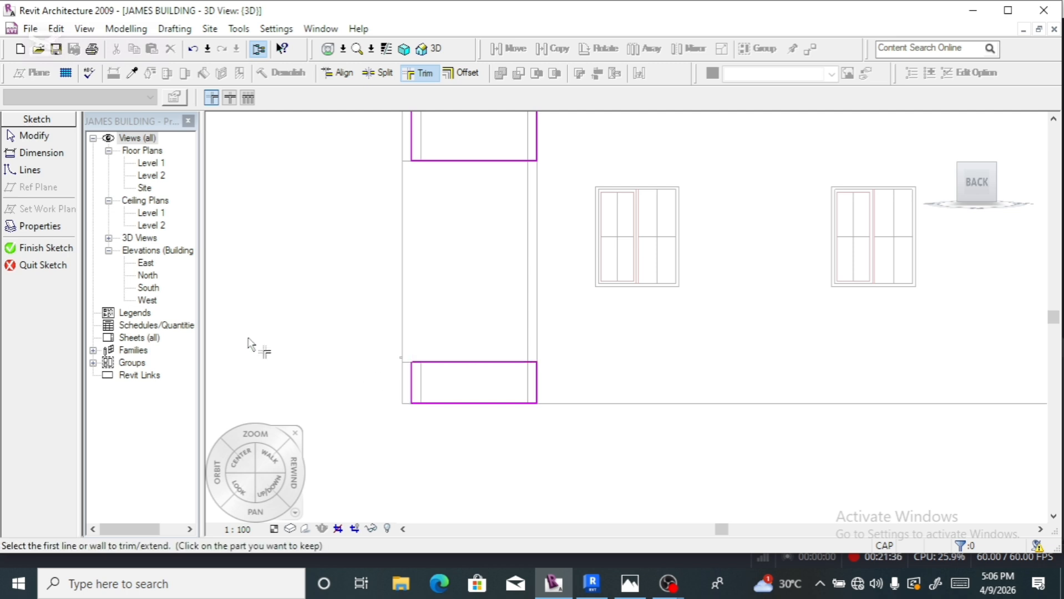
{"action": "left_click", "coordinate": [42, 247]}
- Turn to an angled view of the wall and switch the display to Shaded with Edges
{"action": "scroll", "coordinate": [328, 284], "scroll_direction": "down", "scroll_amount": 3}
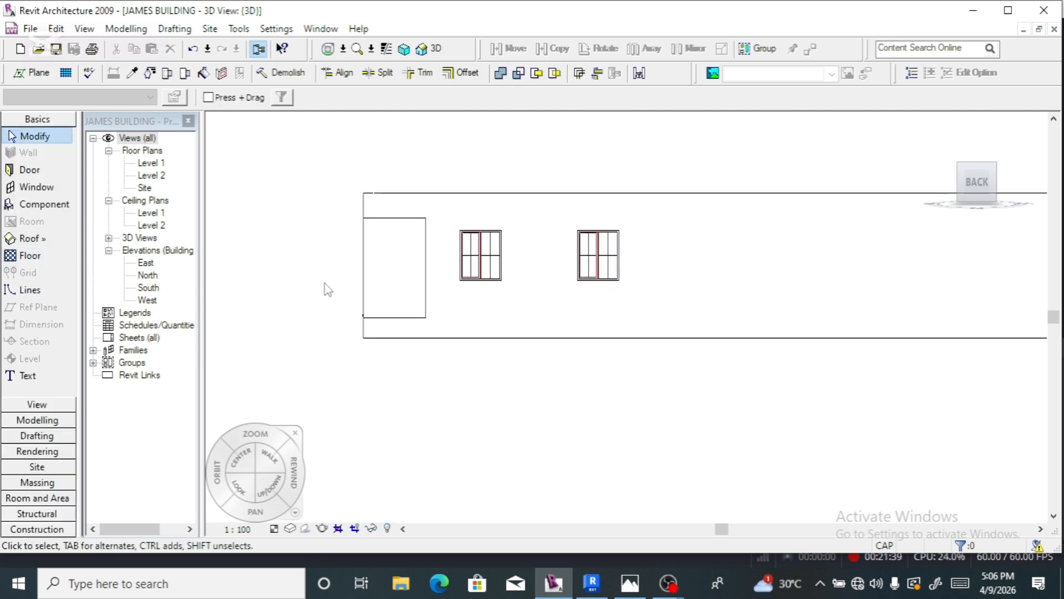
{"action": "left_click", "coordinate": [956, 180]}
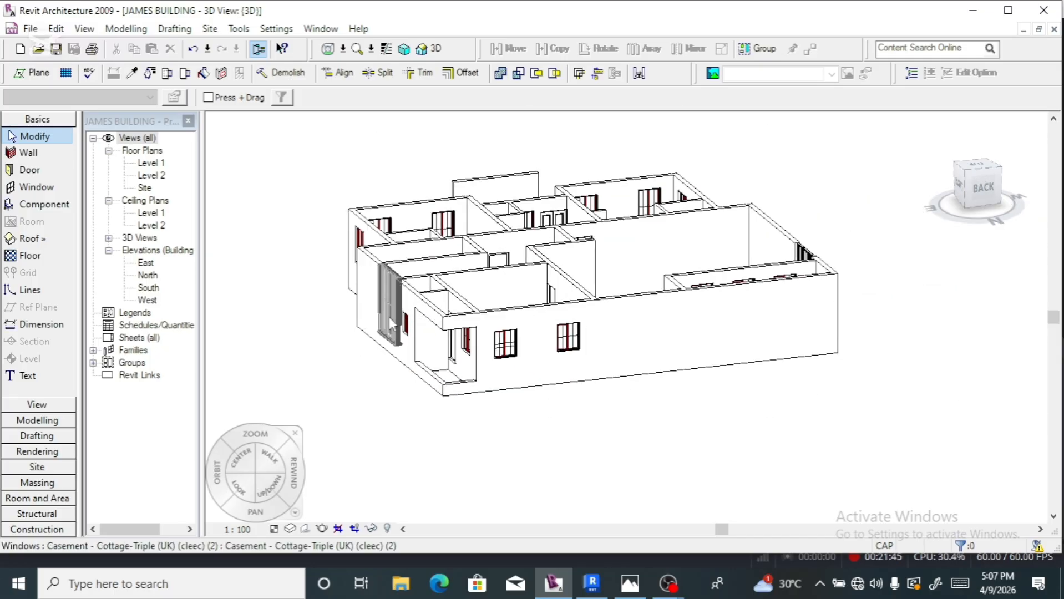
{"action": "left_click", "coordinate": [726, 296]}
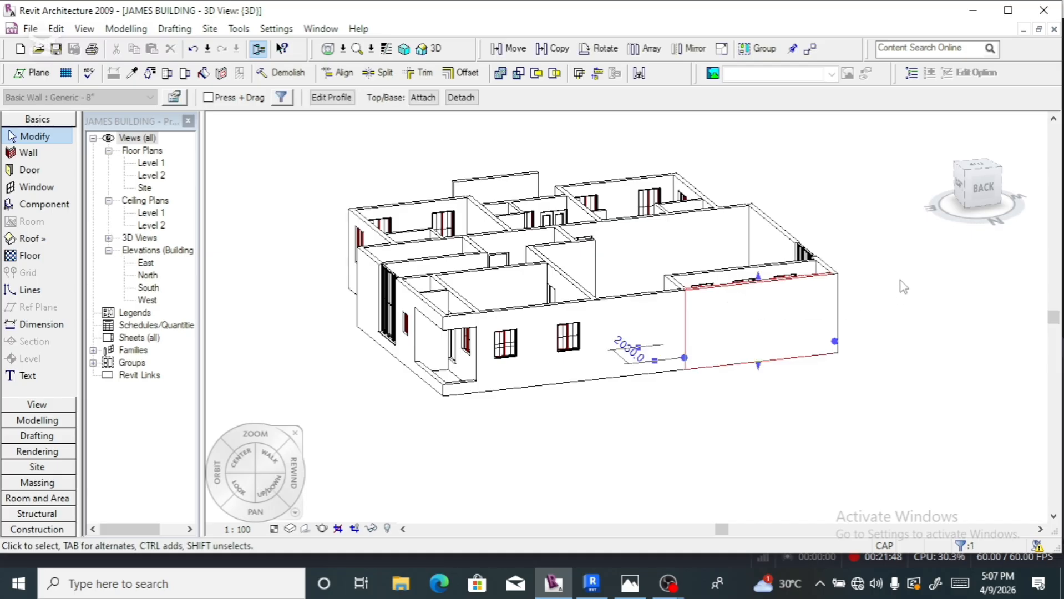
{"action": "left_click", "coordinate": [983, 186]}
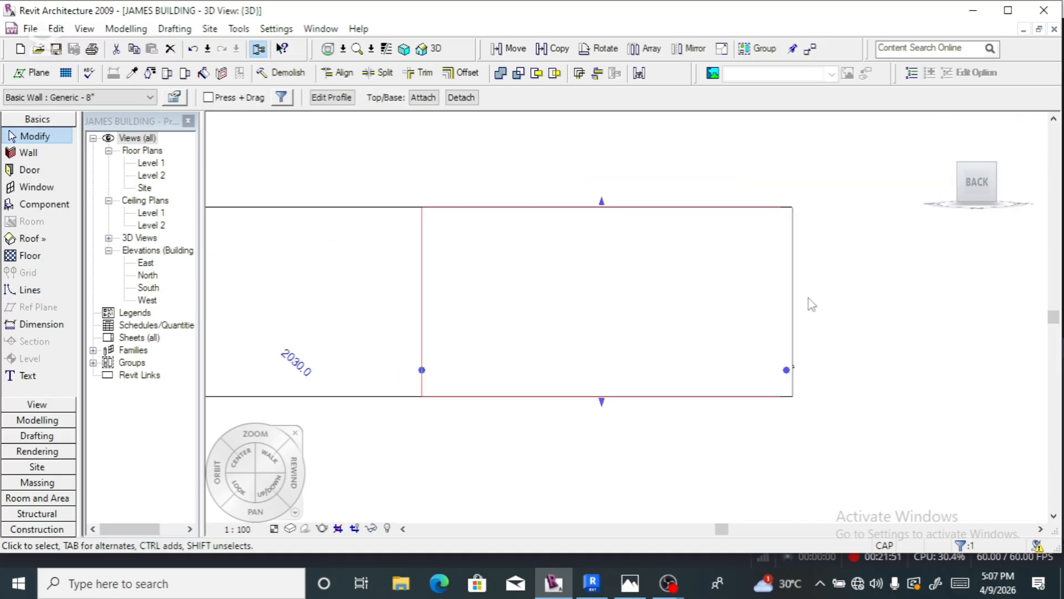
{"action": "key", "text": "s"}
{"action": "key", "text": "d"}
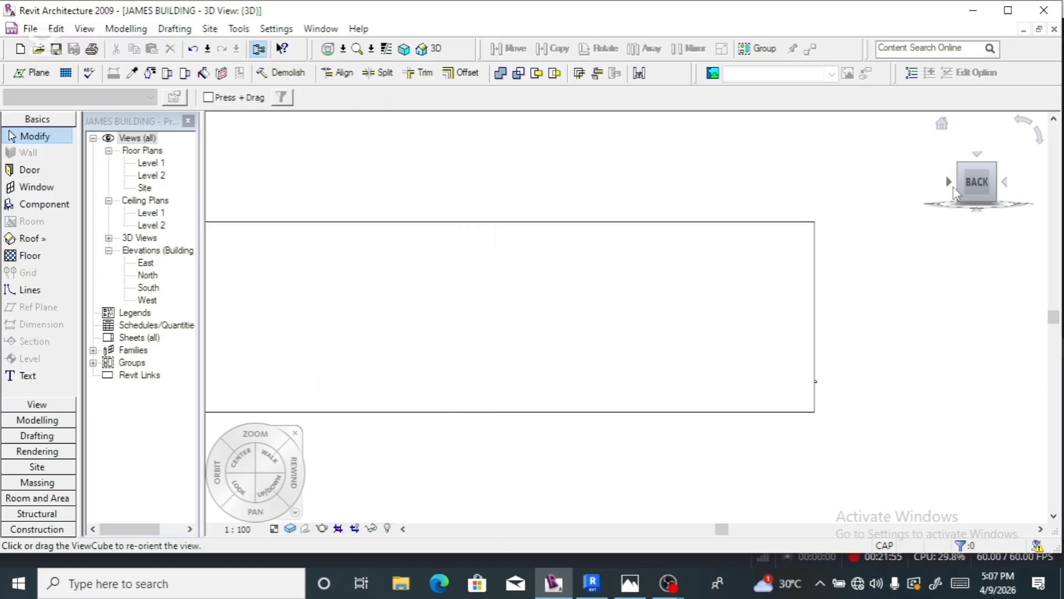
- Select the front wall with three windows and view it straight on
{"action": "left_click_drag", "start_coordinate": [962, 182], "coordinate": [968, 215]}
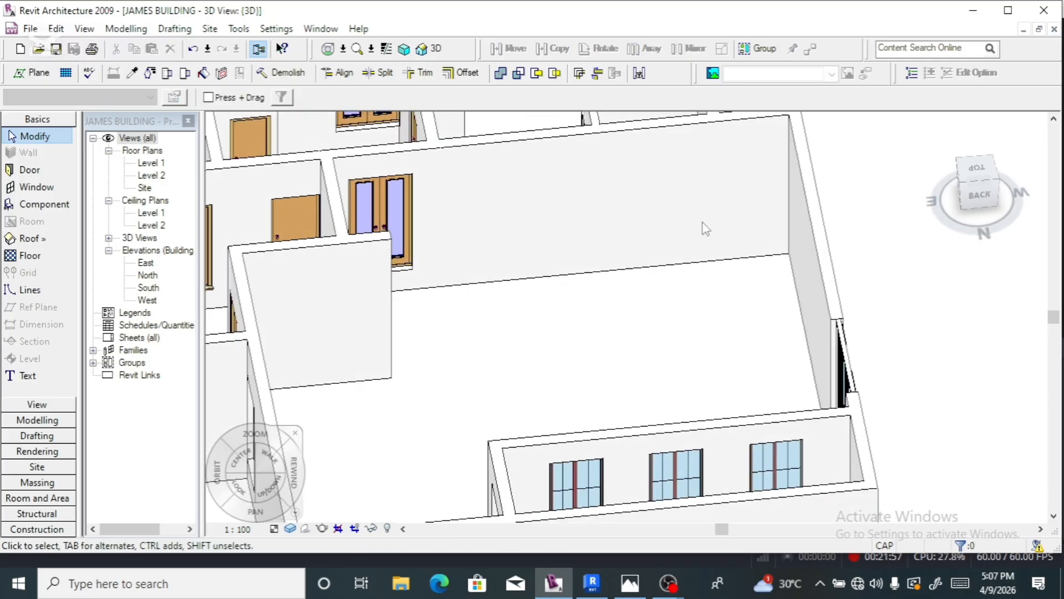
{"action": "scroll", "coordinate": [653, 221], "scroll_direction": "down", "scroll_amount": 4}
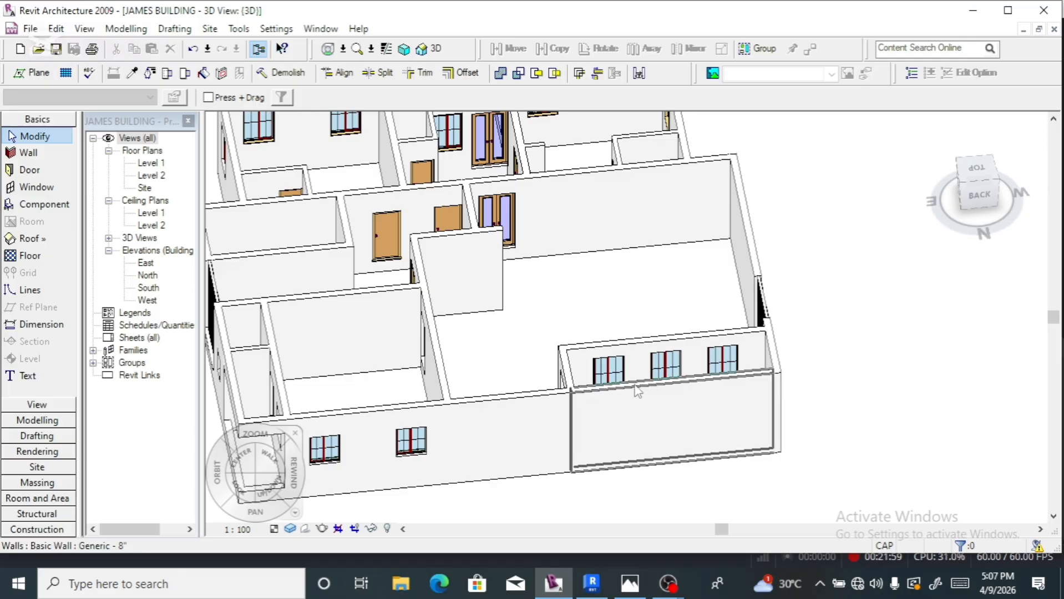
{"action": "left_click", "coordinate": [627, 398]}
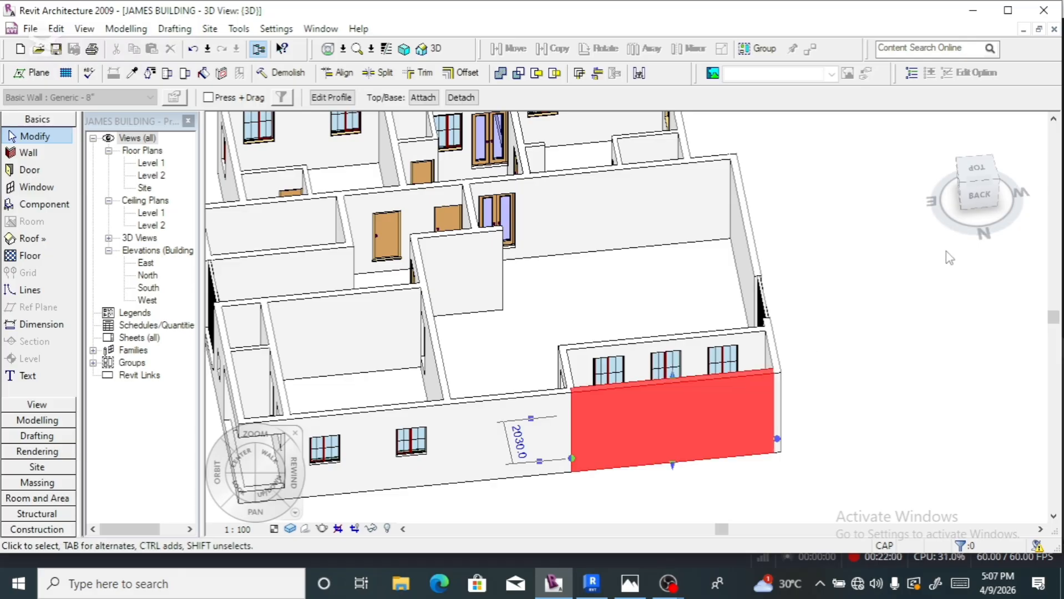
{"action": "left_click", "coordinate": [980, 194]}
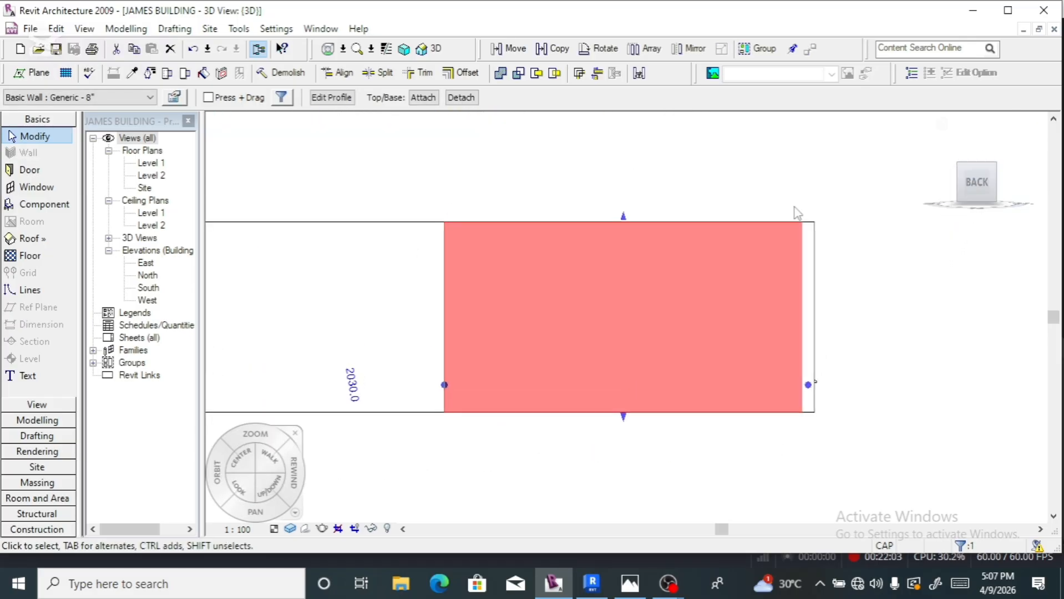
- Edit the wall's profile and sketch a horizontal line across the wall near its top
{"action": "left_click", "coordinate": [336, 103]}
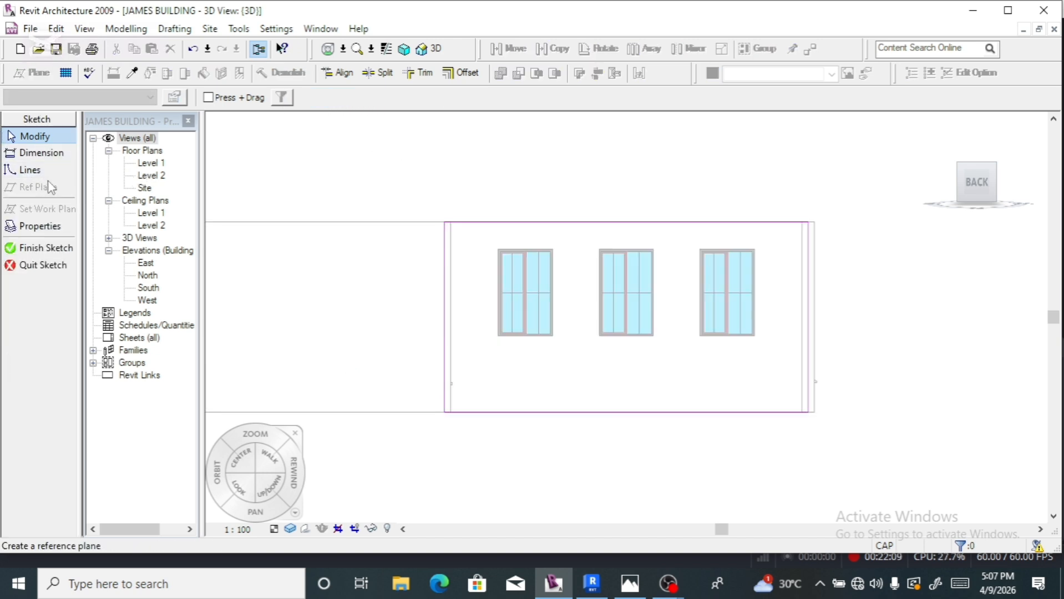
{"action": "left_click", "coordinate": [37, 171]}
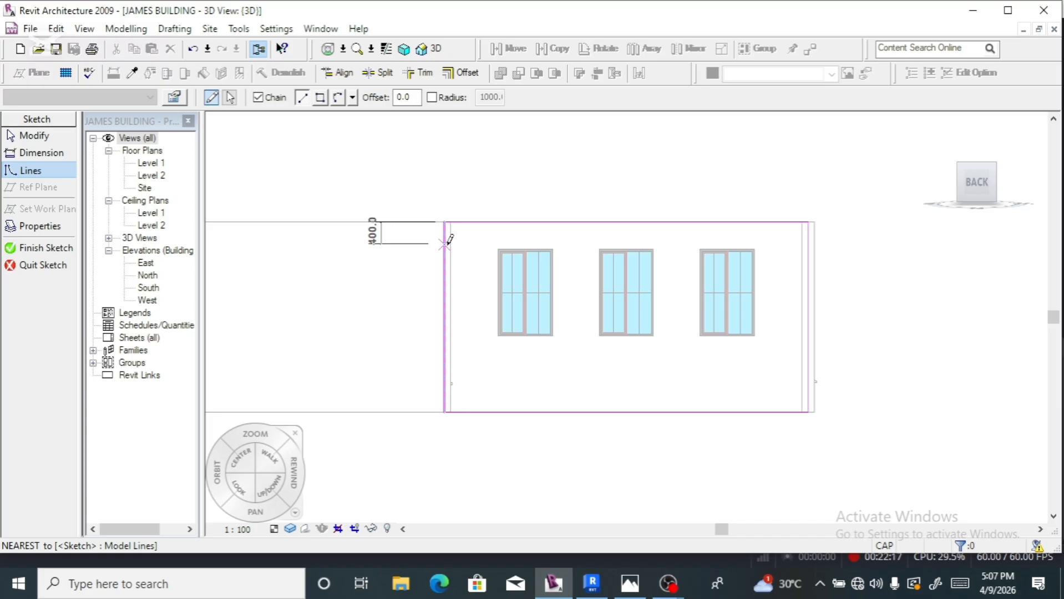
{"action": "scroll", "coordinate": [444, 253], "scroll_direction": "up", "scroll_amount": 3}
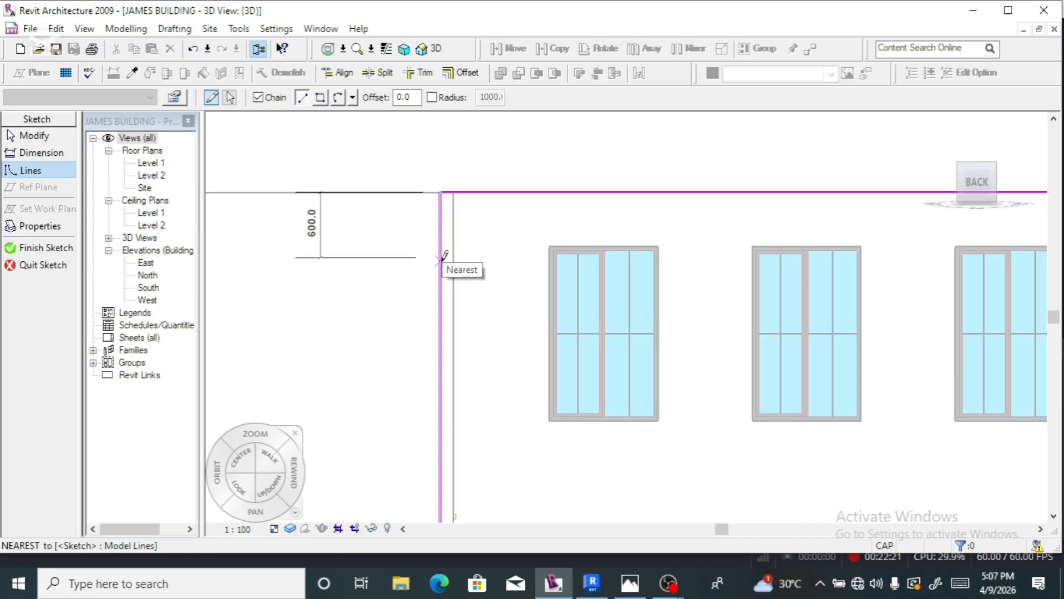
{"action": "left_click", "coordinate": [442, 224]}
{"action": "scroll", "coordinate": [366, 235], "scroll_direction": "down", "scroll_amount": 1}
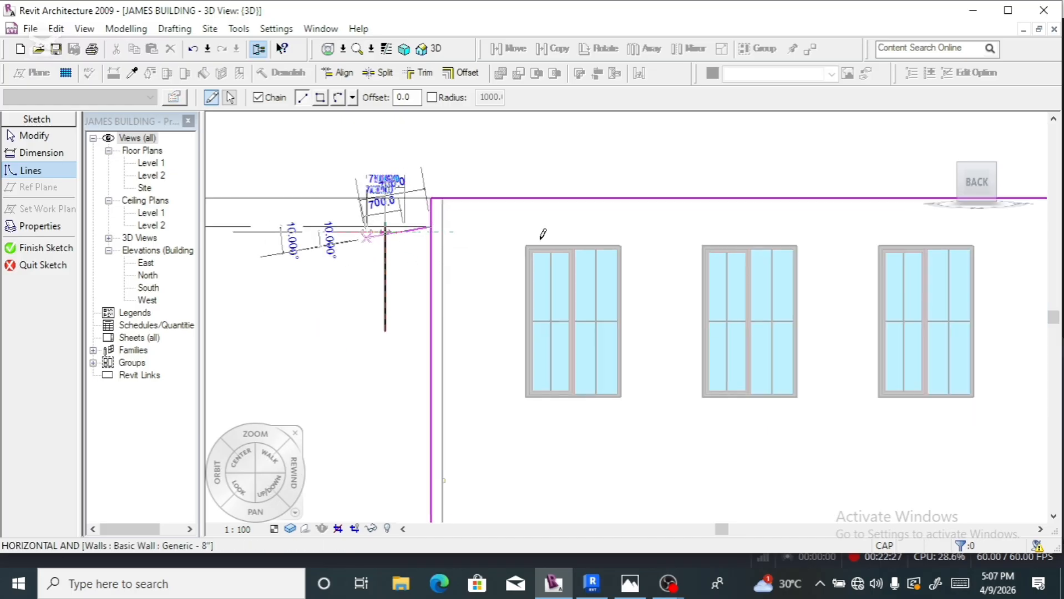
{"action": "scroll", "coordinate": [602, 227], "scroll_direction": "down", "scroll_amount": 5}
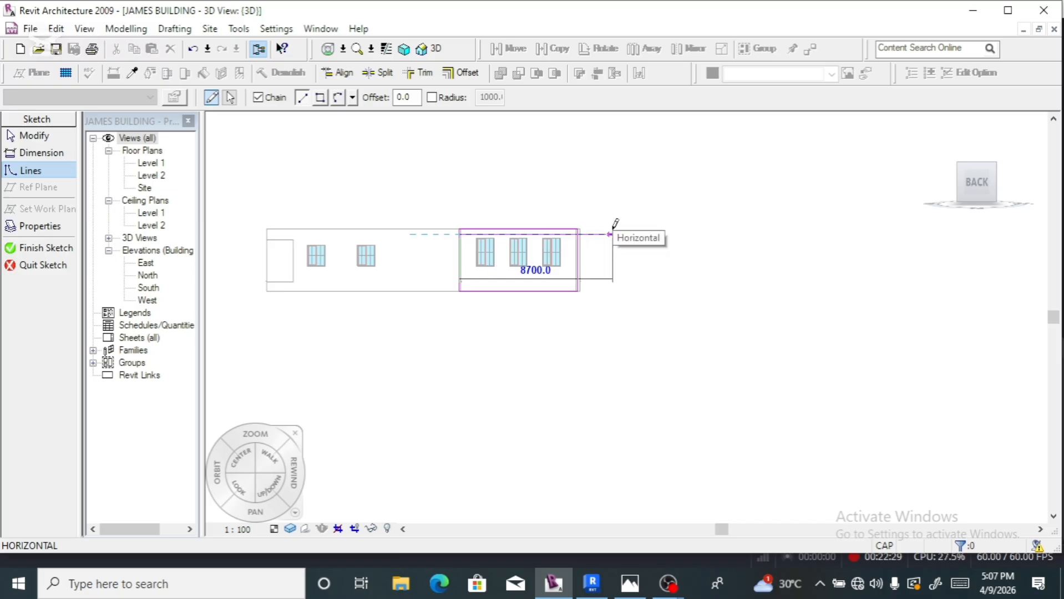
{"action": "scroll", "coordinate": [583, 229], "scroll_direction": "up", "scroll_amount": 5}
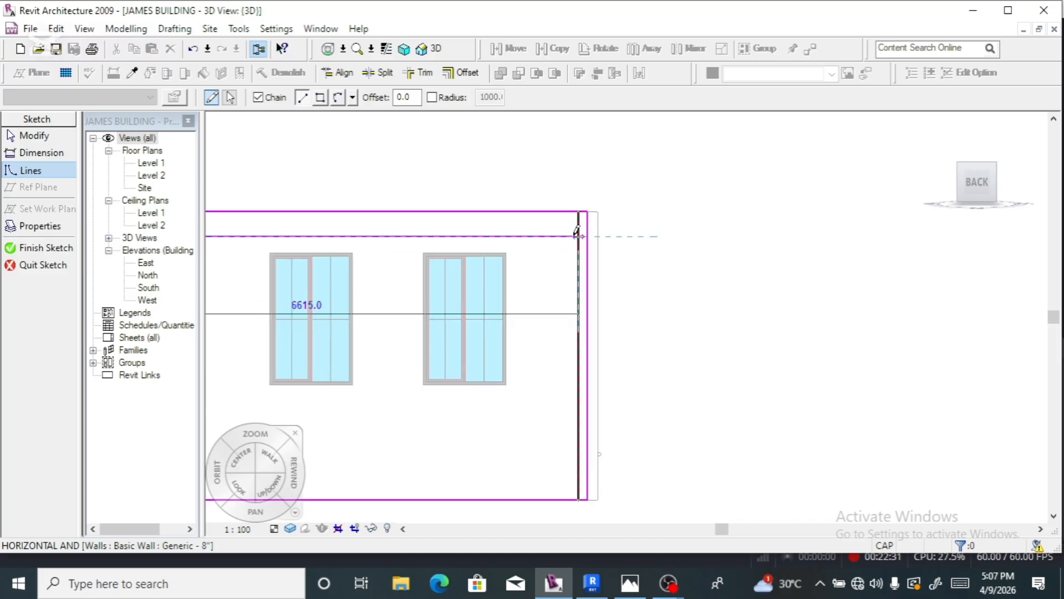
{"action": "left_click", "coordinate": [618, 236]}
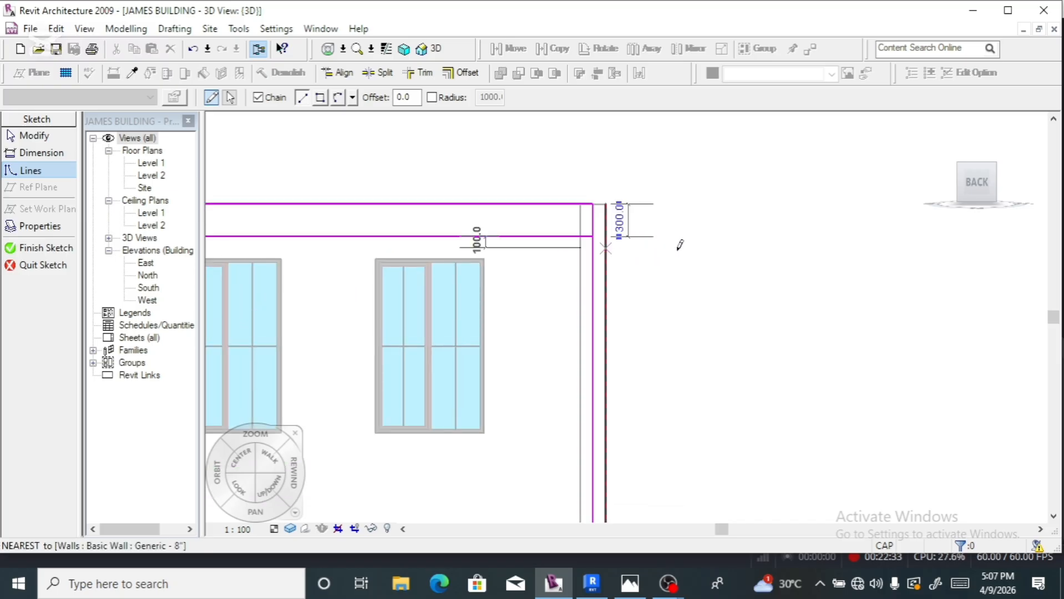
{"action": "scroll", "coordinate": [682, 235], "scroll_direction": "down", "scroll_amount": 4}
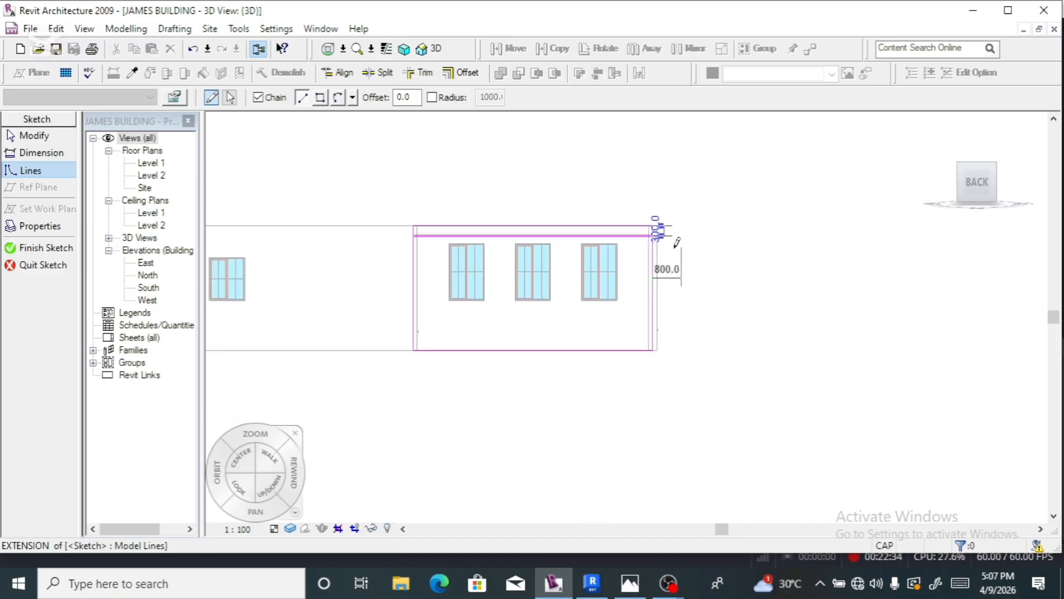
{"action": "scroll", "coordinate": [423, 357], "scroll_direction": "up", "scroll_amount": 2}
- Sketch the lower lines, including a horizontal line 600 above the base from edge to edge
{"action": "left_click", "coordinate": [426, 343]}
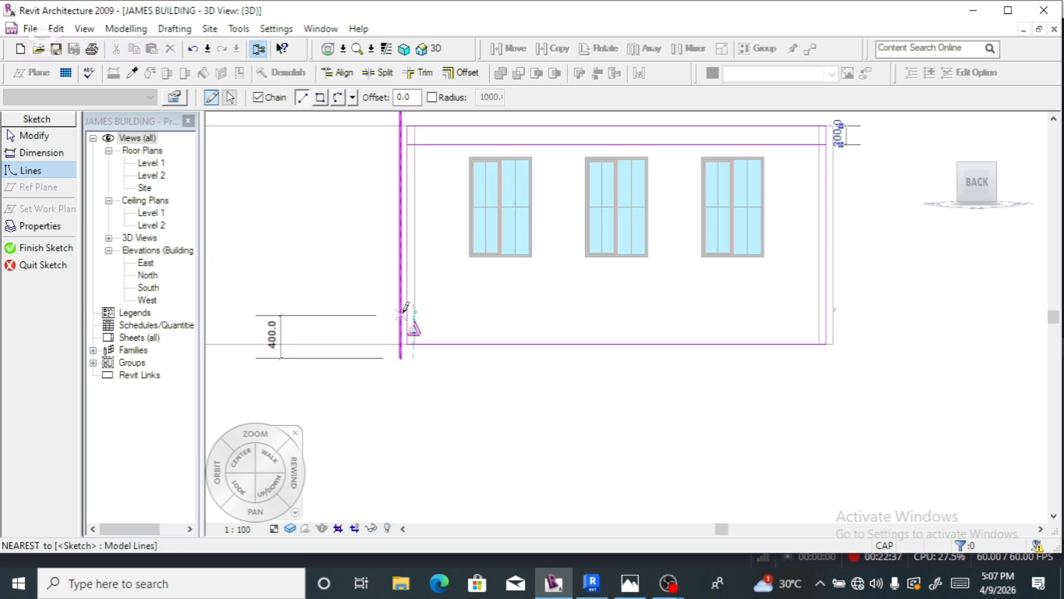
{"action": "scroll", "coordinate": [413, 322], "scroll_direction": "up", "scroll_amount": 2}
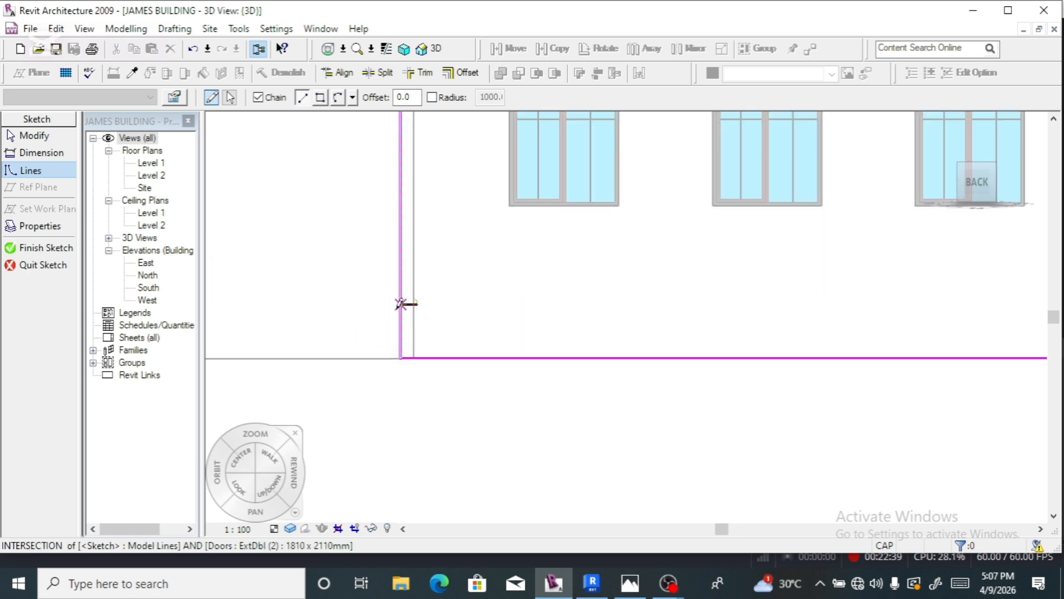
{"action": "left_click", "coordinate": [402, 304]}
{"action": "scroll", "coordinate": [400, 303], "scroll_direction": "up", "scroll_amount": 2}
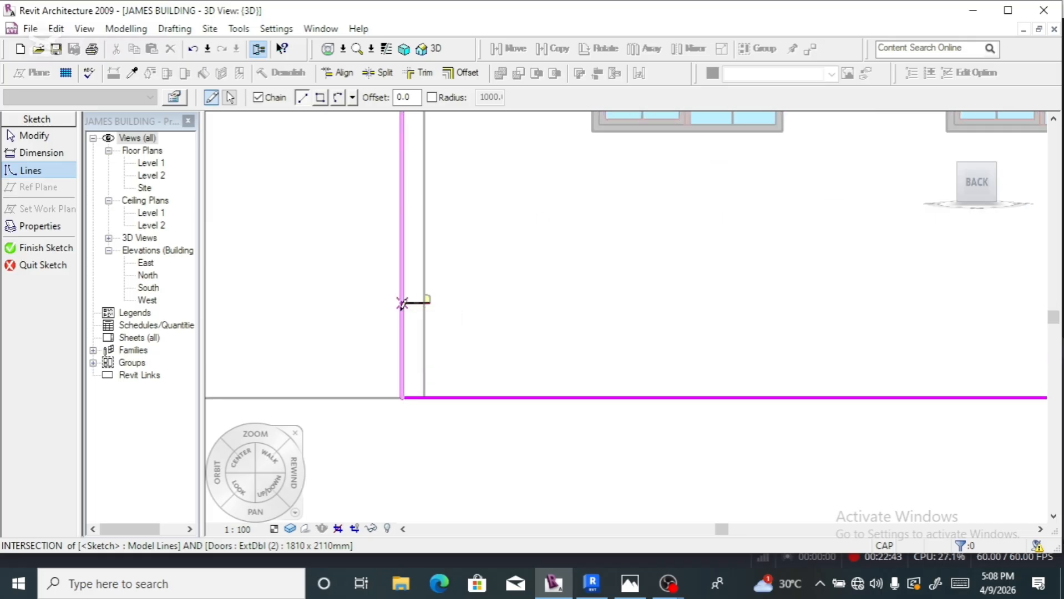
{"action": "scroll", "coordinate": [405, 309], "scroll_direction": "down", "scroll_amount": 1}
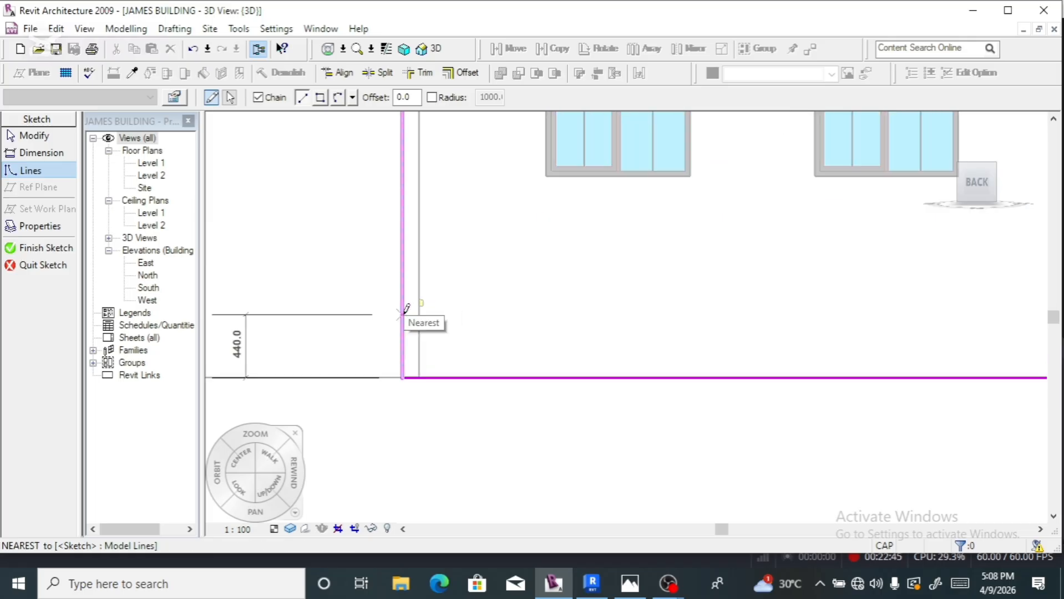
{"action": "left_click", "coordinate": [403, 305]}
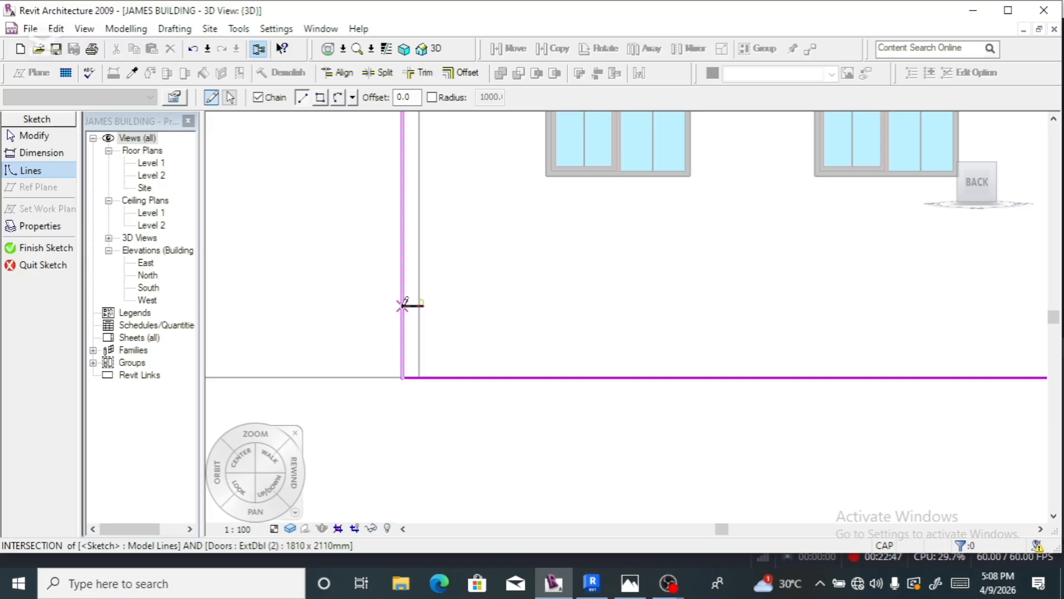
{"action": "scroll", "coordinate": [373, 329], "scroll_direction": "down", "scroll_amount": 2}
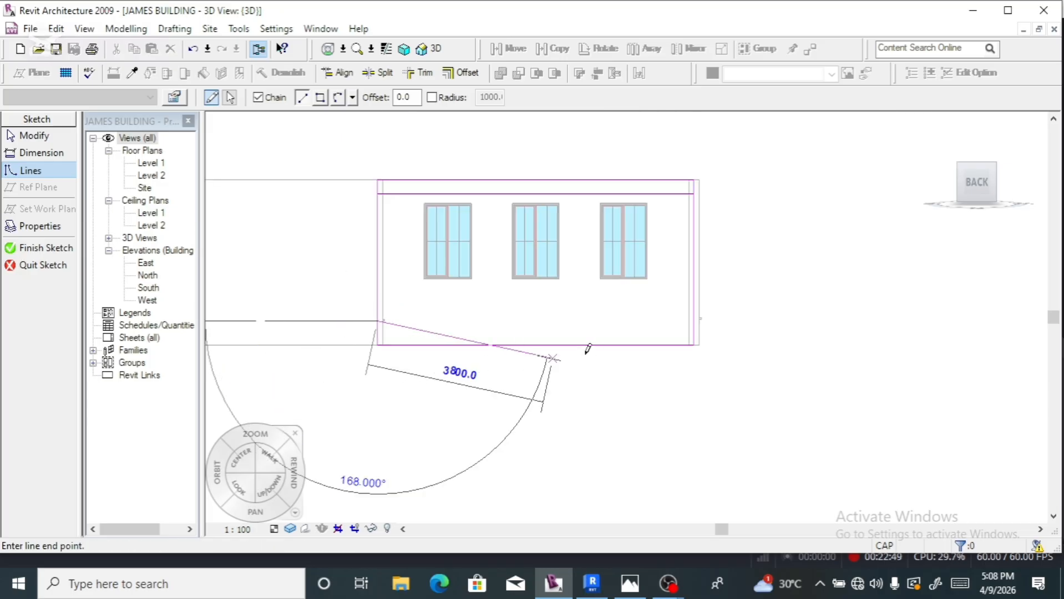
{"action": "scroll", "coordinate": [697, 317], "scroll_direction": "up", "scroll_amount": 2}
{"action": "left_click", "coordinate": [693, 321]}
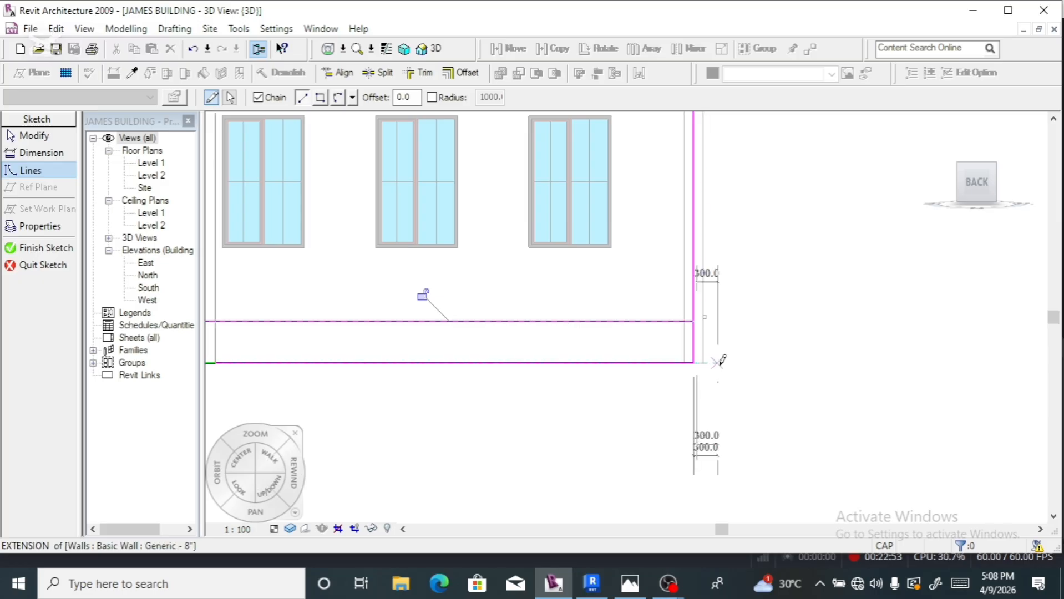
{"action": "key", "text": "Escape"}
{"action": "scroll", "coordinate": [719, 362], "scroll_direction": "down", "scroll_amount": 2}
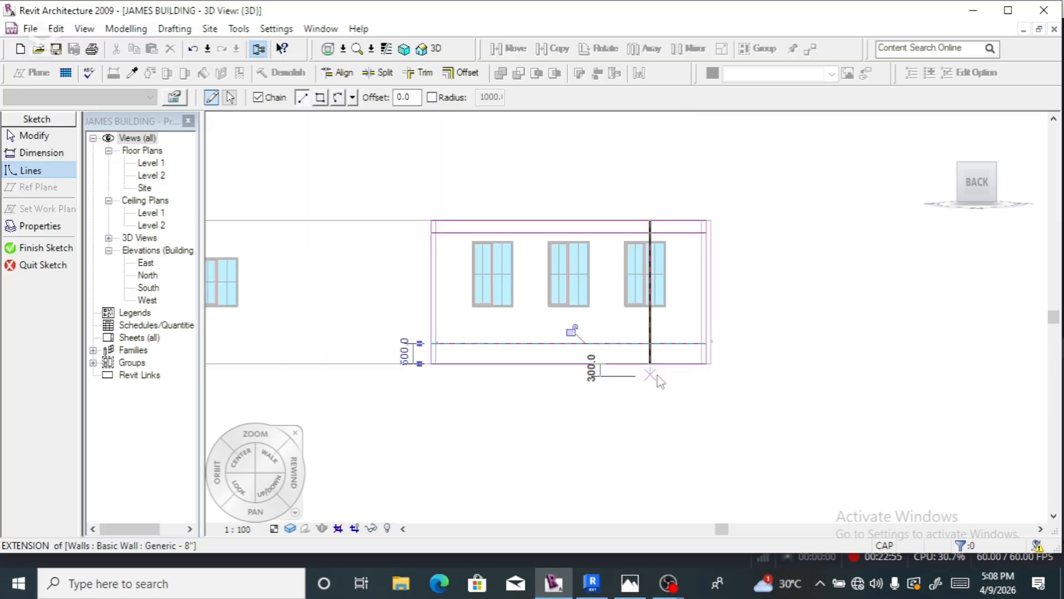
{"action": "key", "text": "Escape"}
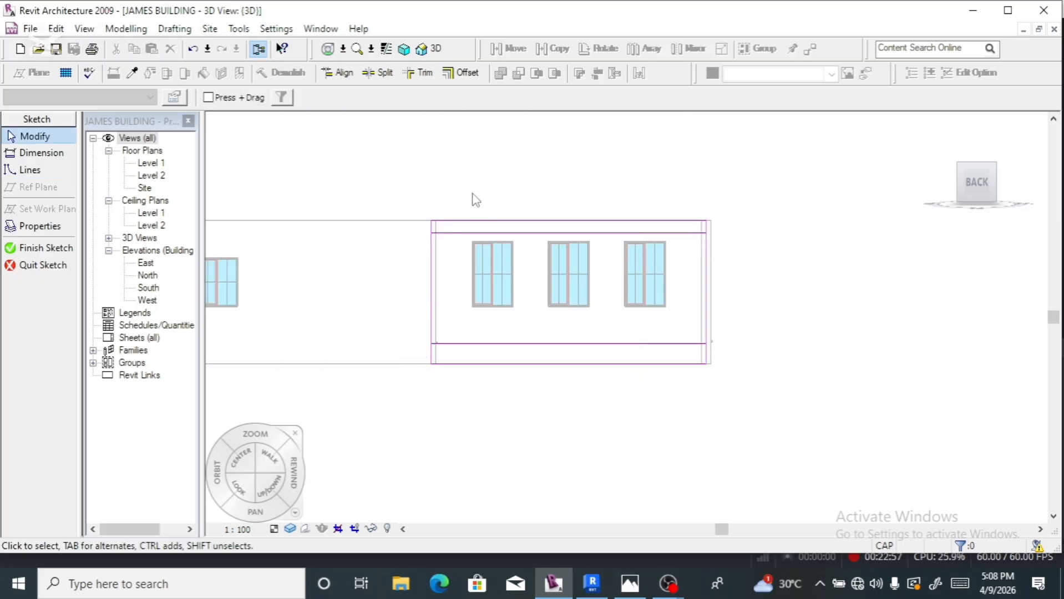
- Split the left and right vertical sketch lines of the wall profile
{"action": "left_click", "coordinate": [434, 291]}
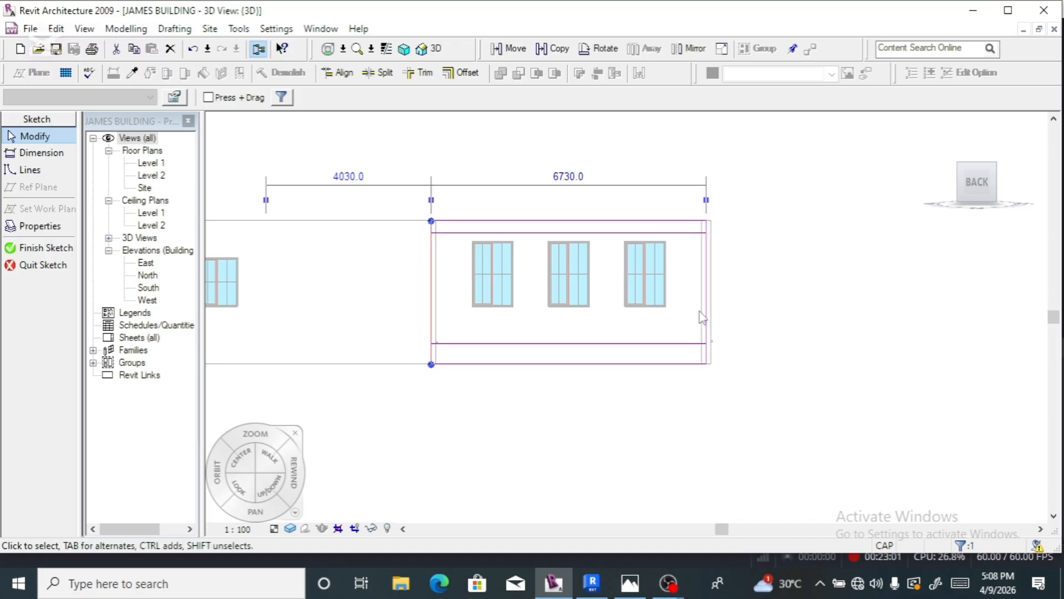
{"action": "left_click", "coordinate": [381, 73]}
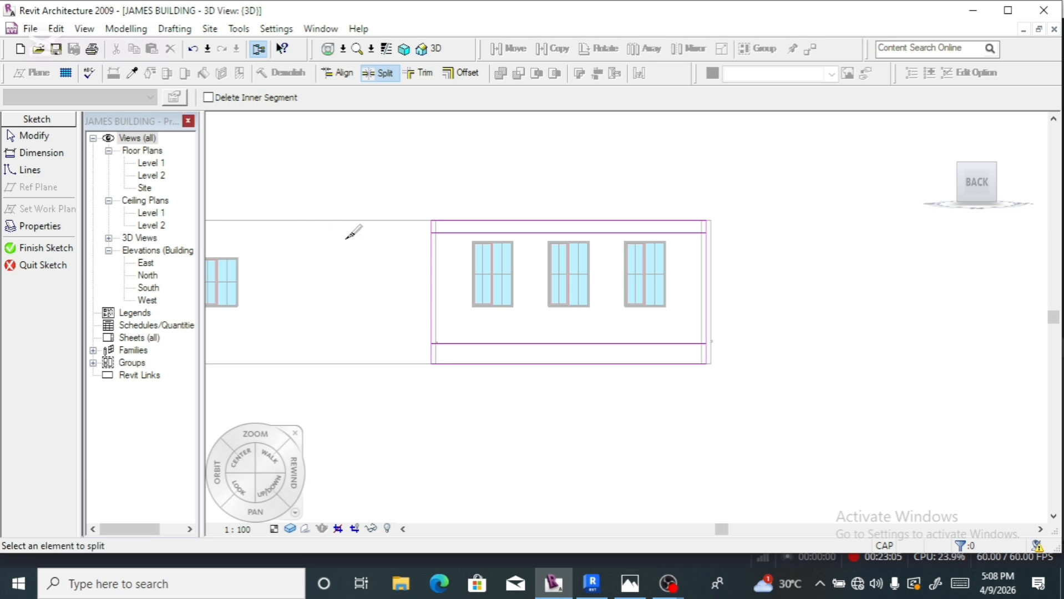
{"action": "left_click", "coordinate": [436, 294]}
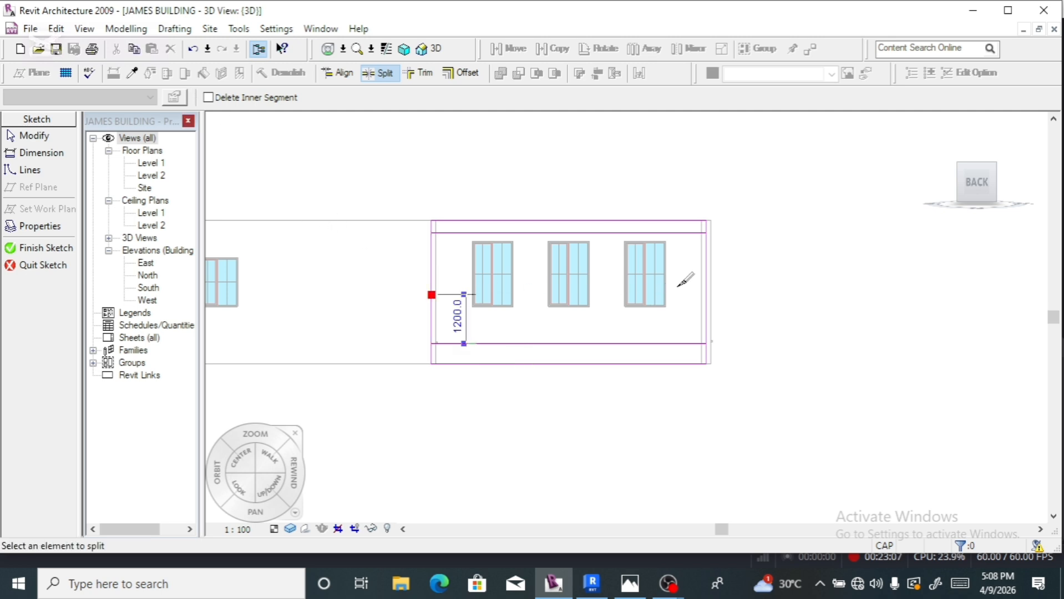
{"action": "left_click", "coordinate": [706, 307]}
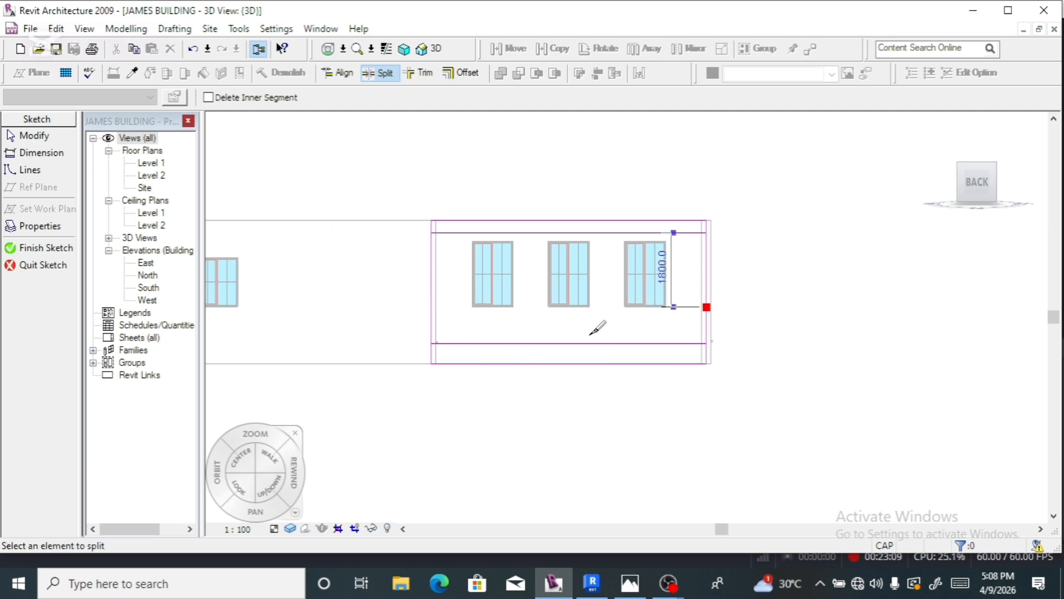
{"action": "key", "text": "Escape"}
- Trim the vertical lines against the horizontal lines so the profile corners close cleanly
{"action": "left_click", "coordinate": [561, 344]}
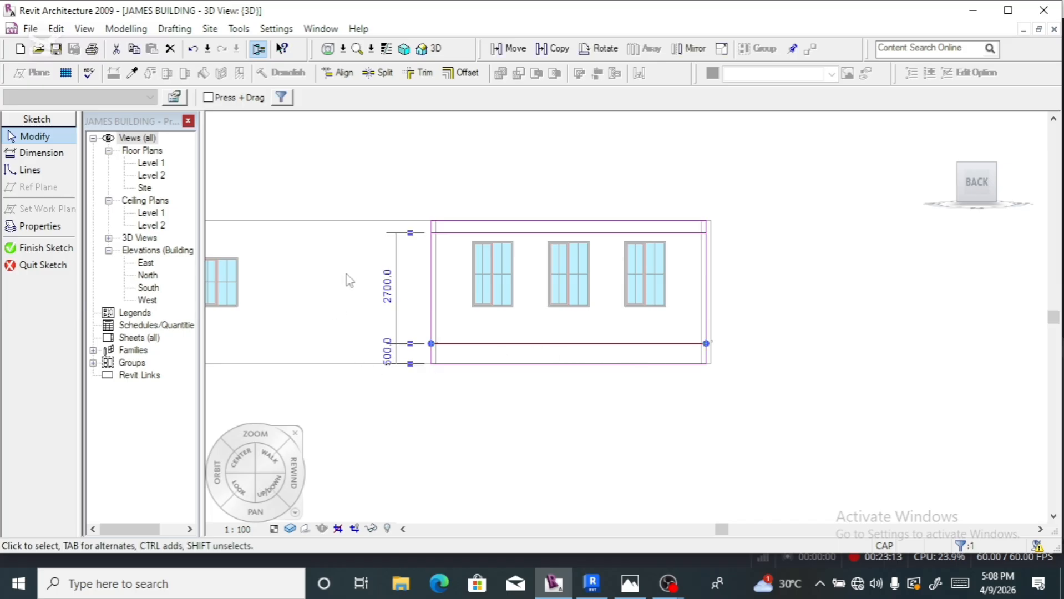
{"action": "left_click", "coordinate": [418, 73]}
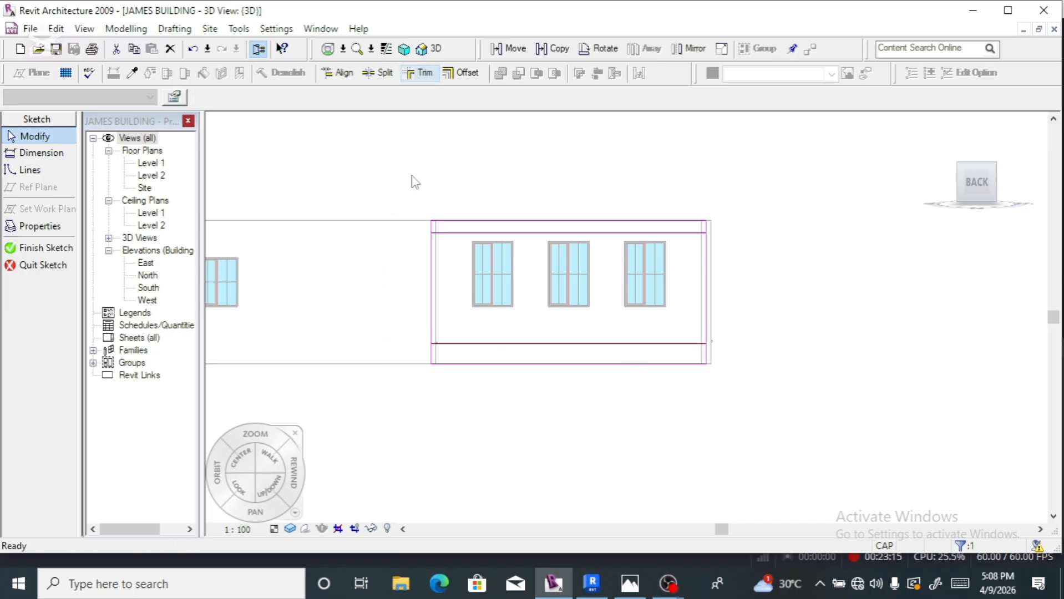
{"action": "left_click", "coordinate": [433, 357]}
{"action": "left_click", "coordinate": [458, 345]}
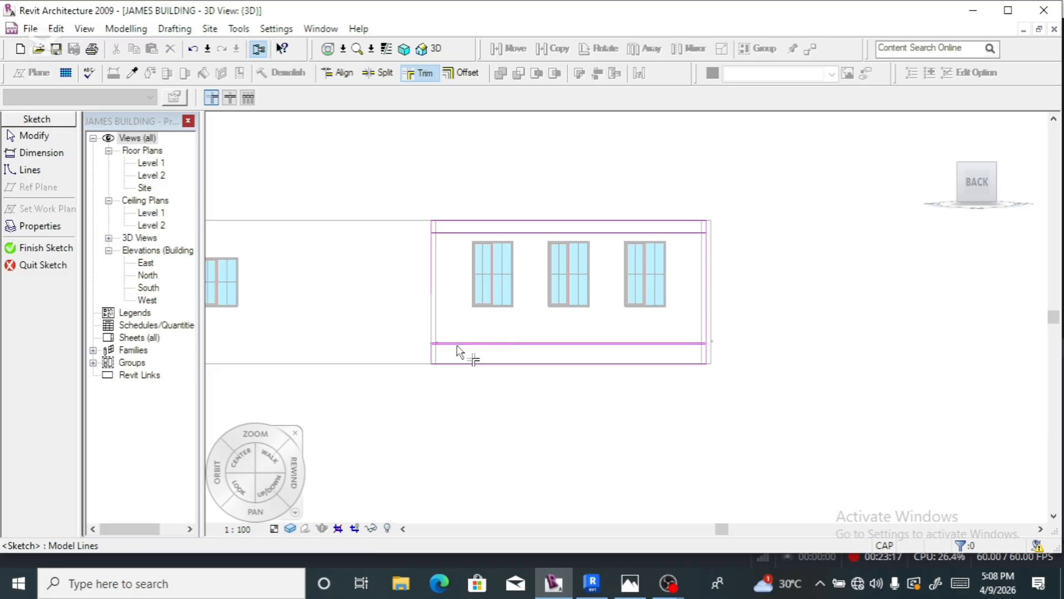
{"action": "left_click", "coordinate": [707, 353]}
{"action": "left_click", "coordinate": [690, 234]}
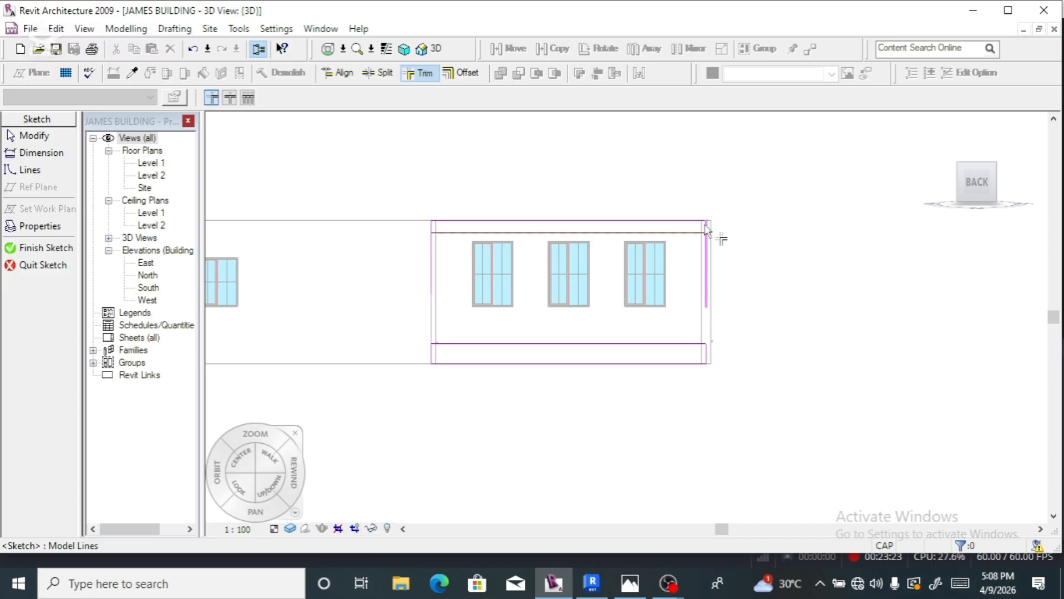
{"action": "left_click", "coordinate": [706, 228]}
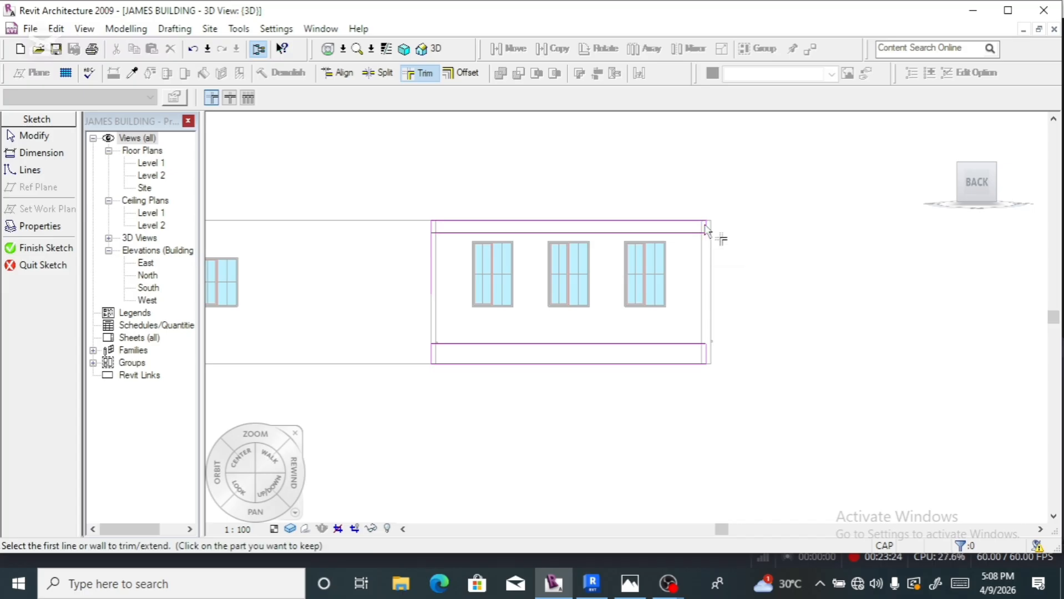
{"action": "left_click", "coordinate": [432, 233]}
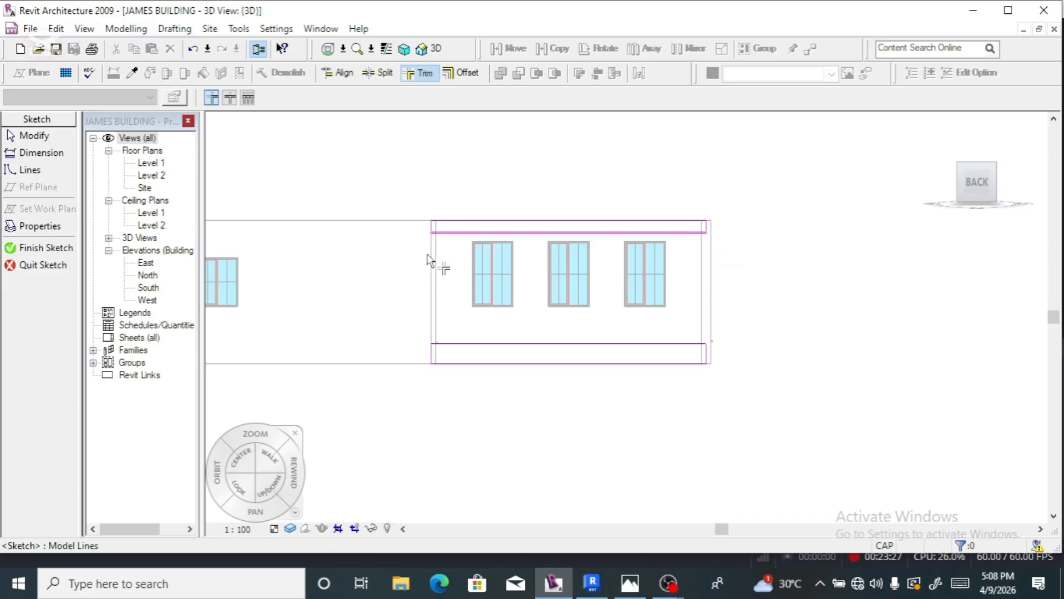
- Finish the back wall profile, then start editing the left side wall's profile
{"action": "left_click", "coordinate": [61, 248]}
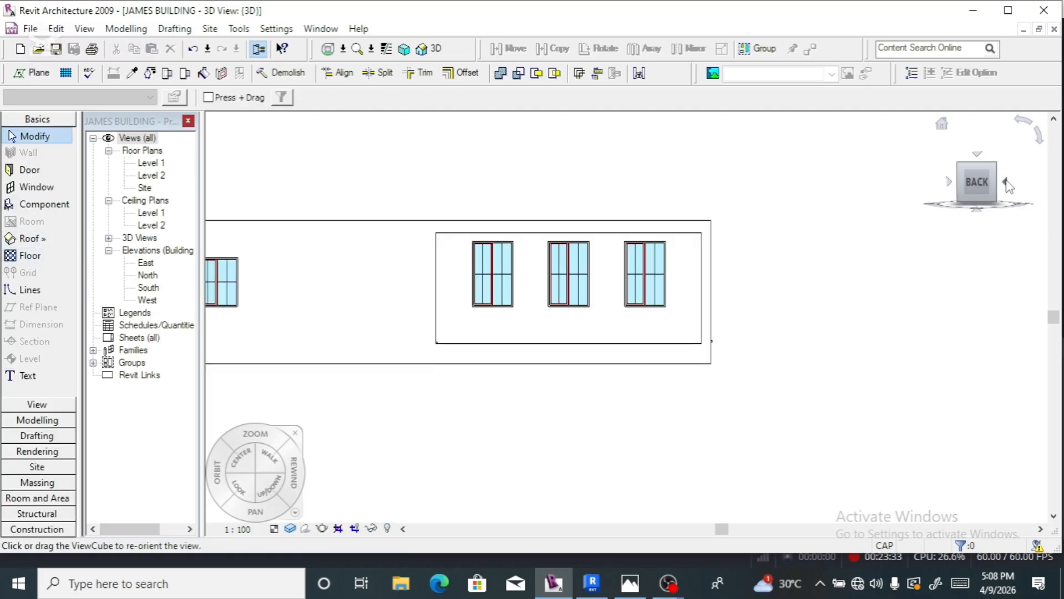
{"action": "left_click", "coordinate": [1006, 183]}
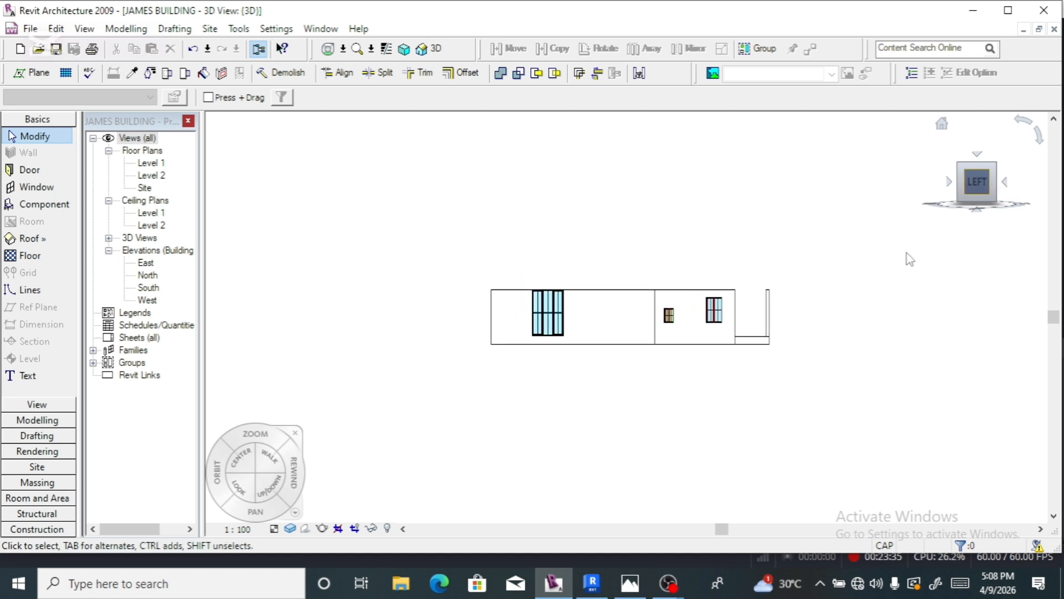
{"action": "scroll", "coordinate": [508, 302], "scroll_direction": "up", "scroll_amount": 1}
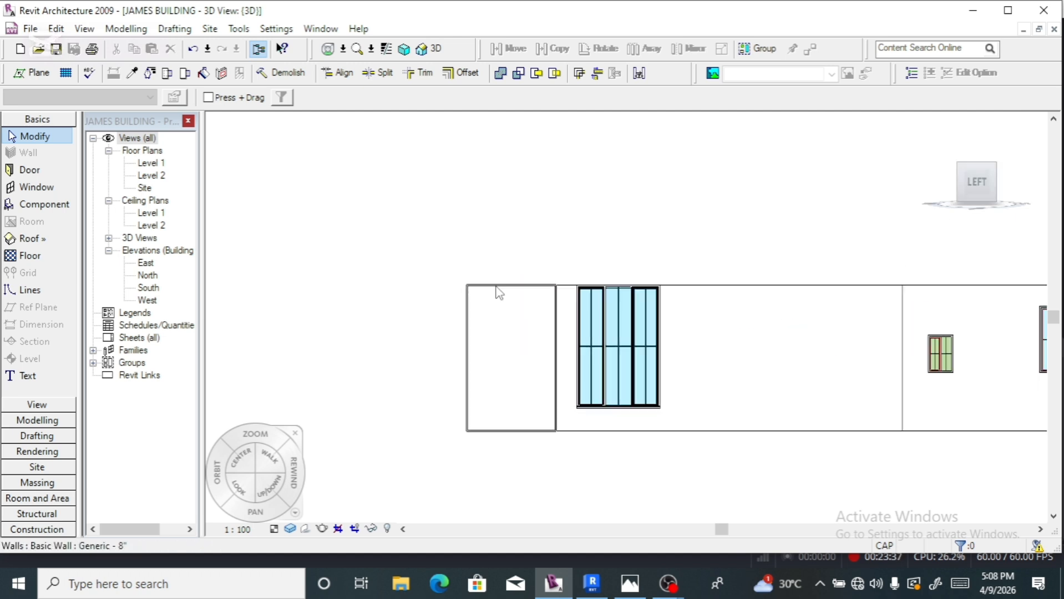
{"action": "left_click", "coordinate": [500, 293]}
{"action": "left_click", "coordinate": [327, 97]}
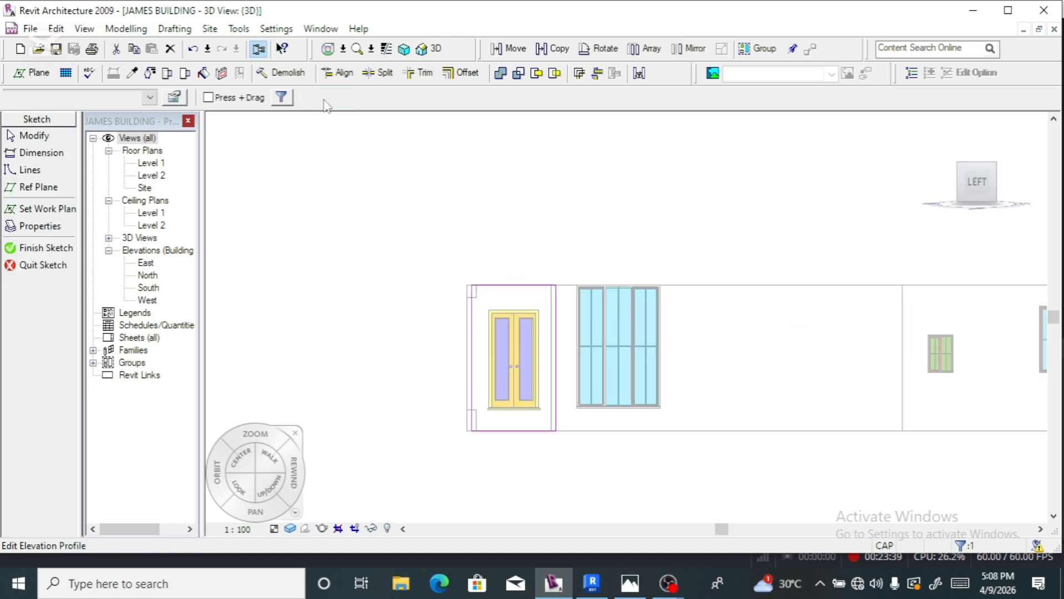
- Draw two horizontal lines across the door wall profile, one 300 below the top, one near the base
{"action": "left_click", "coordinate": [45, 171]}
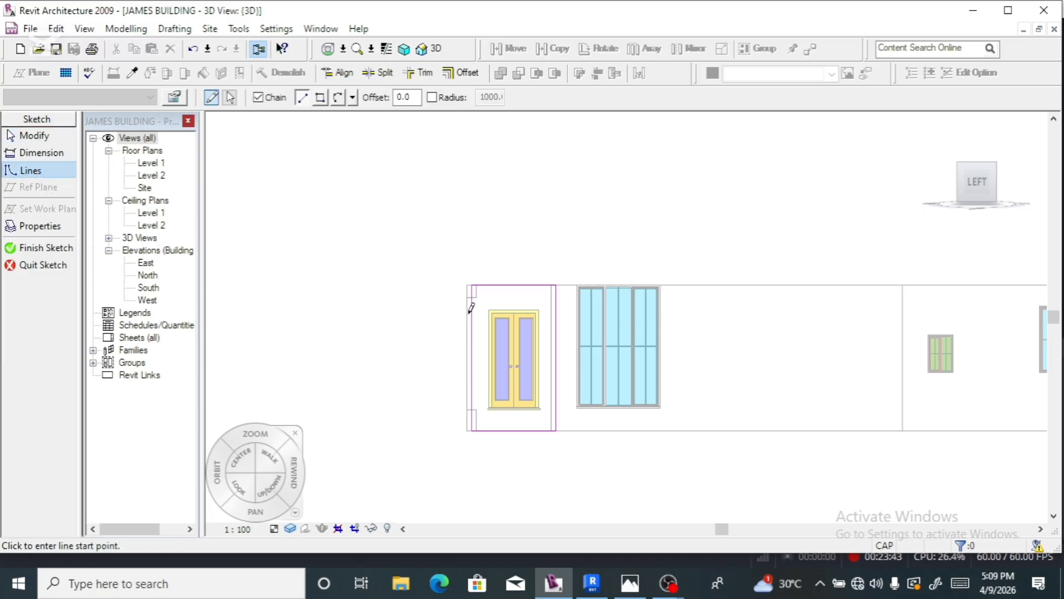
{"action": "scroll", "coordinate": [475, 294], "scroll_direction": "up", "scroll_amount": 5}
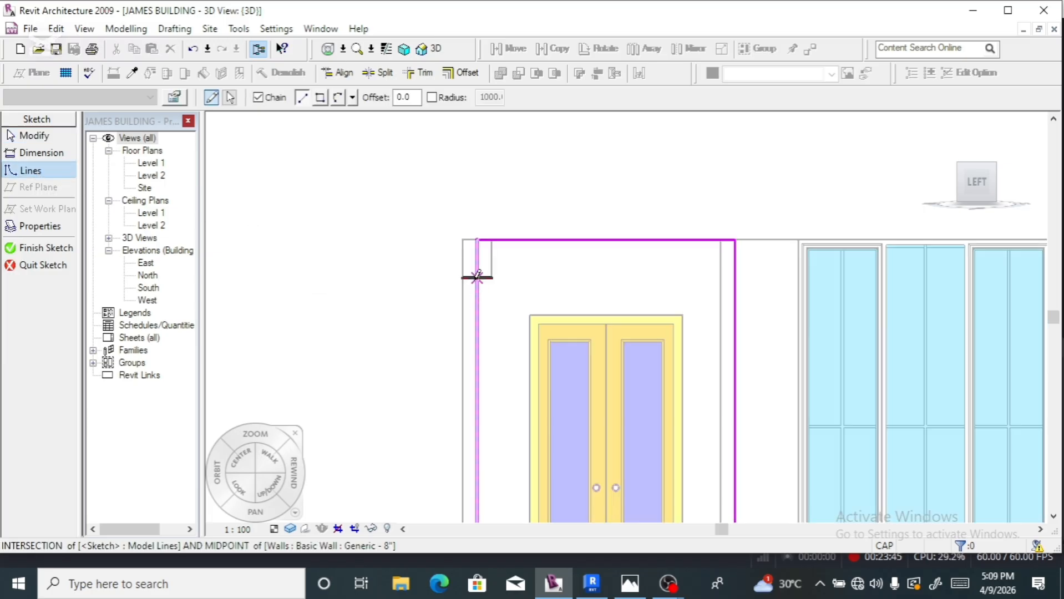
{"action": "left_click", "coordinate": [476, 277]}
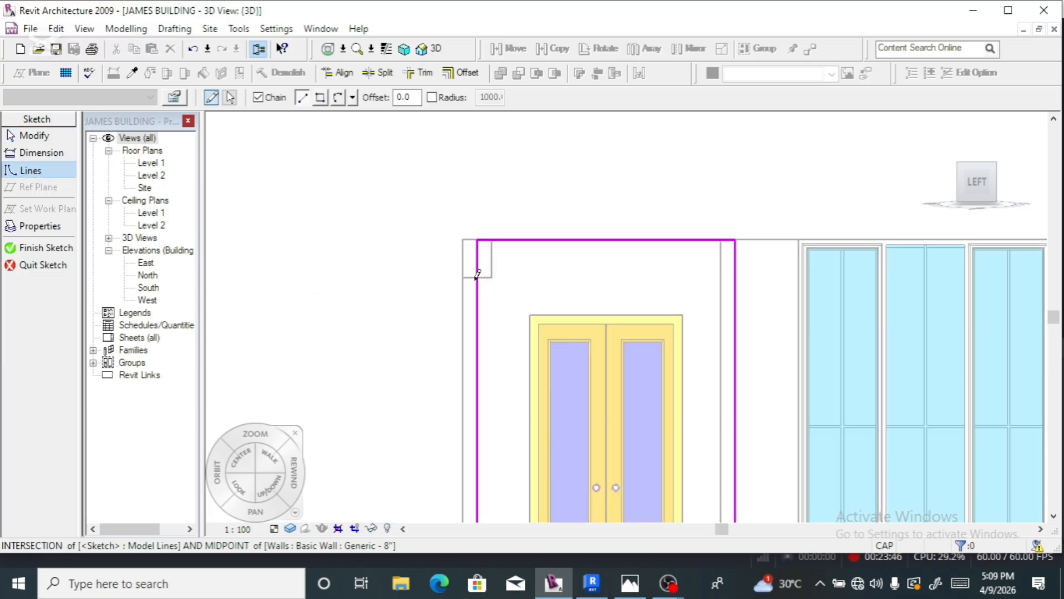
{"action": "left_click", "coordinate": [735, 277]}
{"action": "key", "text": "Escape"}
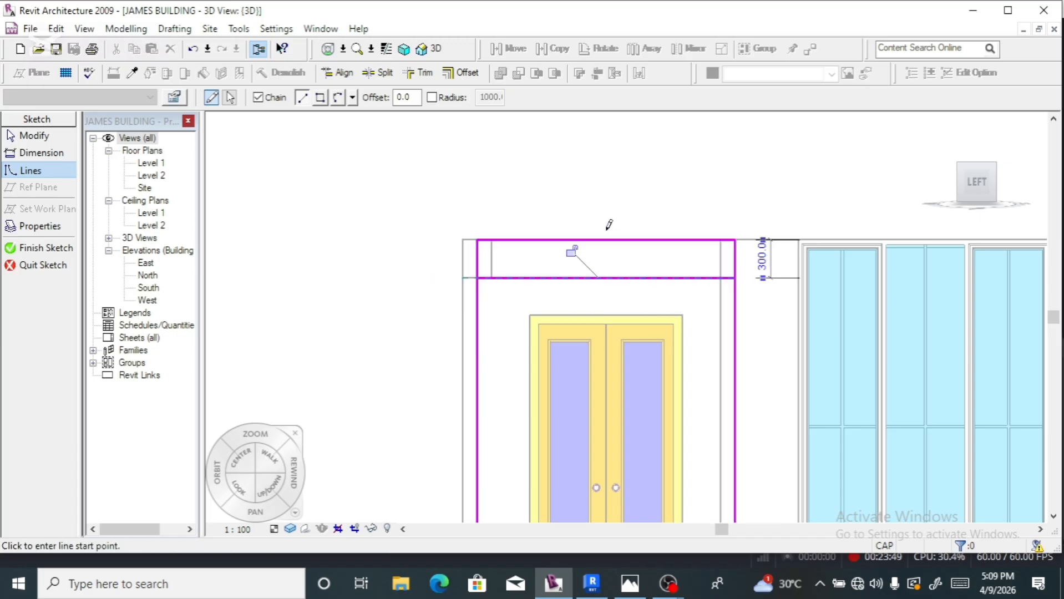
{"action": "scroll", "coordinate": [608, 224], "scroll_direction": "down", "scroll_amount": 4}
{"action": "scroll", "coordinate": [549, 430], "scroll_direction": "up", "scroll_amount": 3}
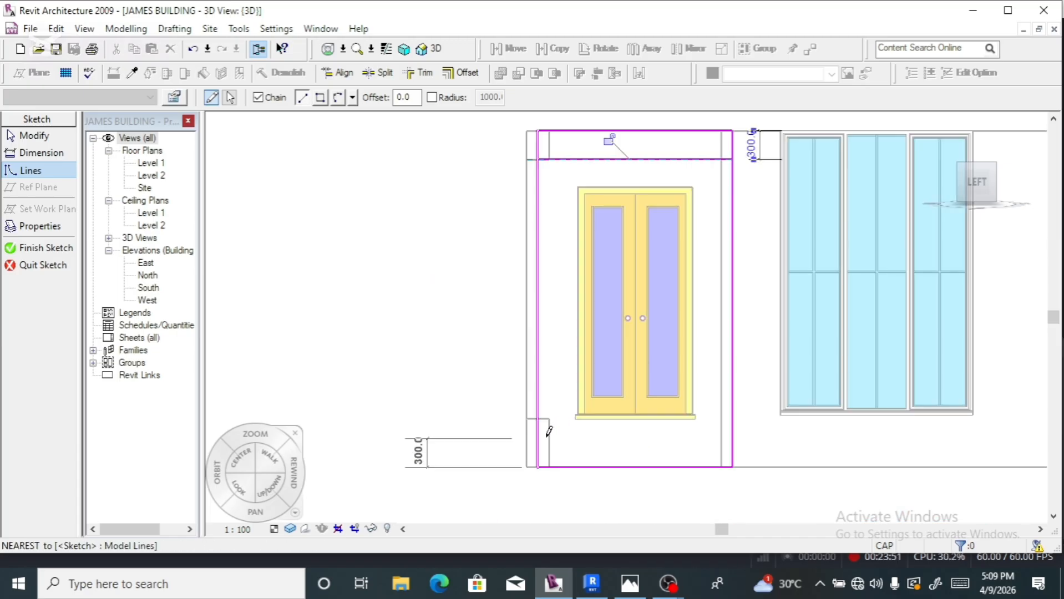
{"action": "scroll", "coordinate": [547, 427], "scroll_direction": "up", "scroll_amount": 2}
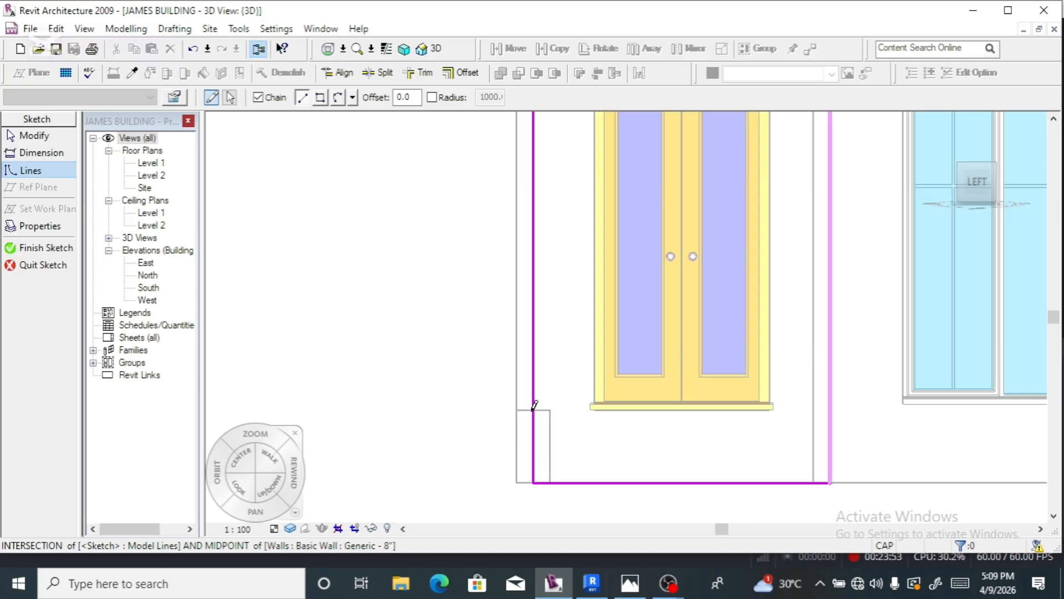
{"action": "left_click", "coordinate": [535, 408]}
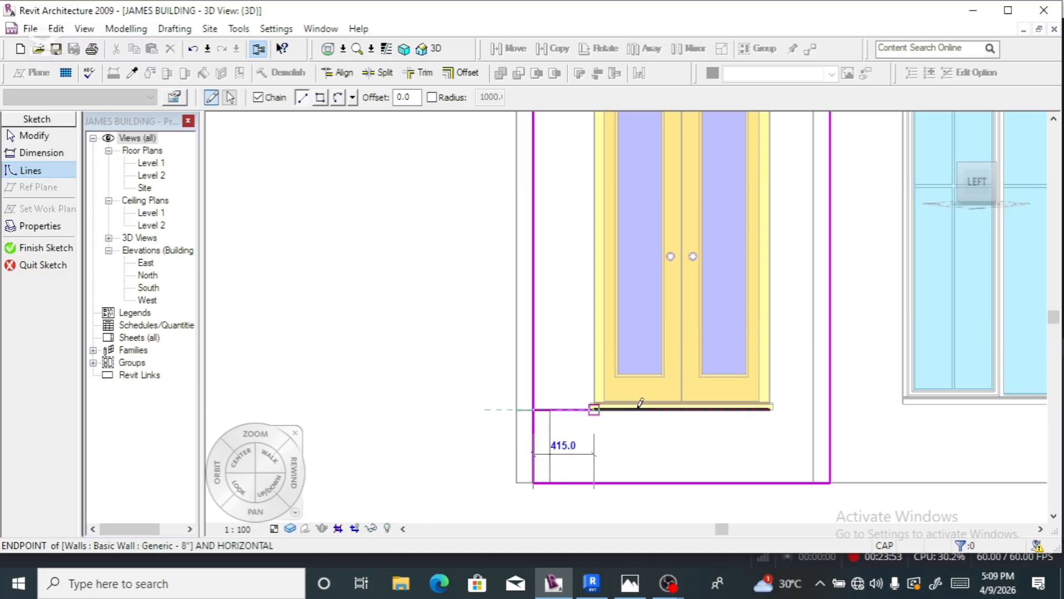
{"action": "left_click", "coordinate": [825, 408]}
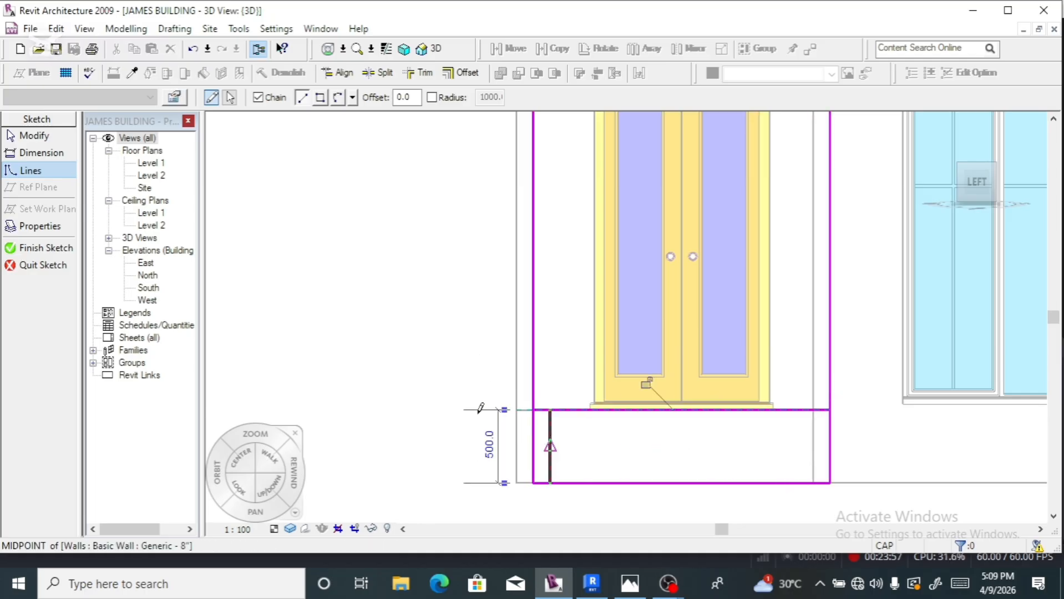
{"action": "left_click", "coordinate": [378, 73]}
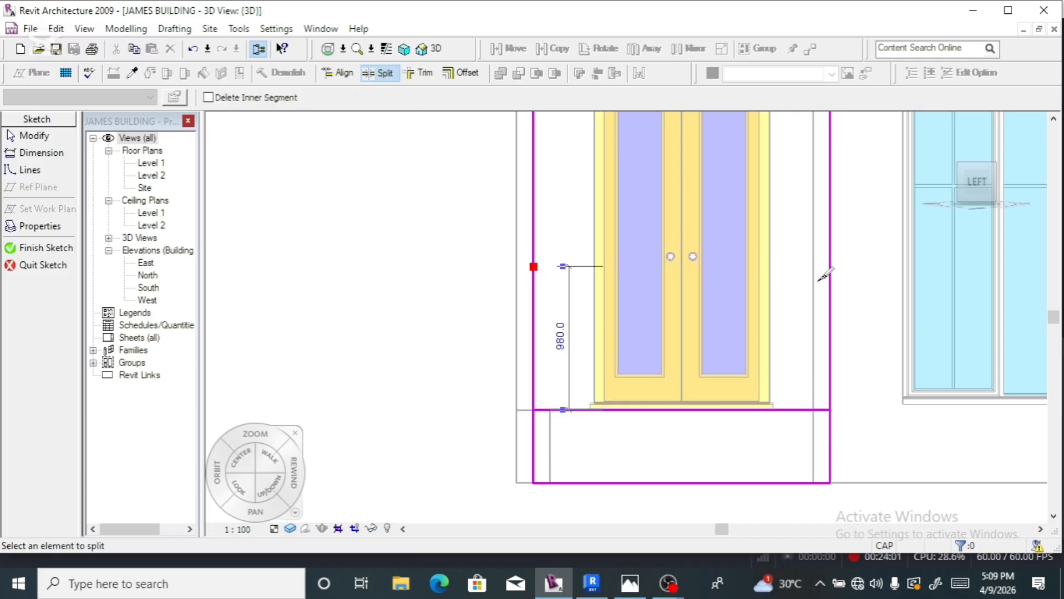
- Trim the left and right sketch lines at the double door's sill box
{"action": "left_click", "coordinate": [420, 73]}
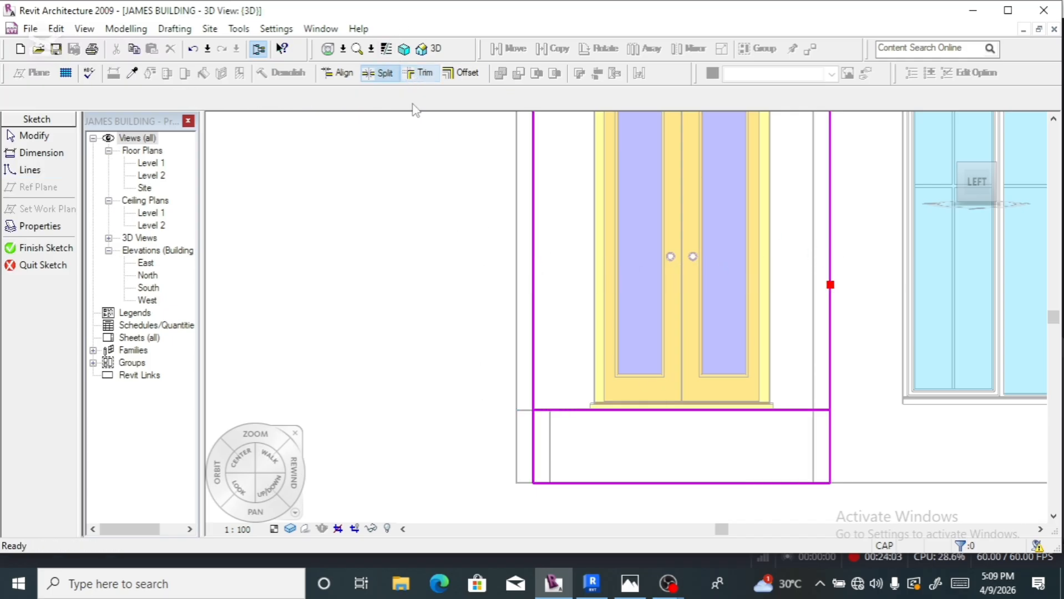
{"action": "left_click", "coordinate": [532, 435]}
{"action": "left_click", "coordinate": [563, 411]}
{"action": "left_click", "coordinate": [641, 411]}
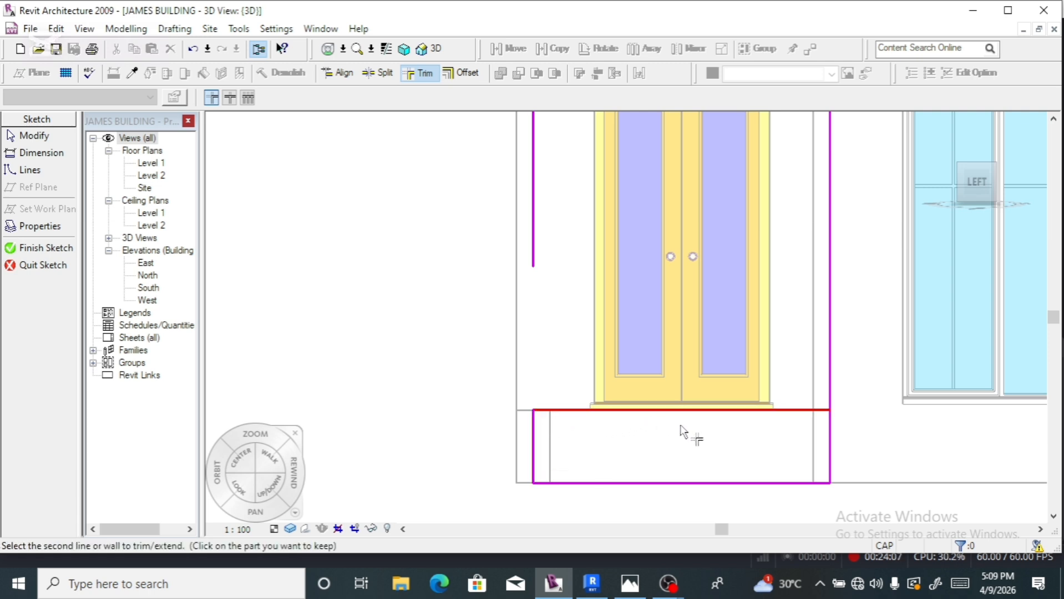
{"action": "left_click", "coordinate": [830, 446]}
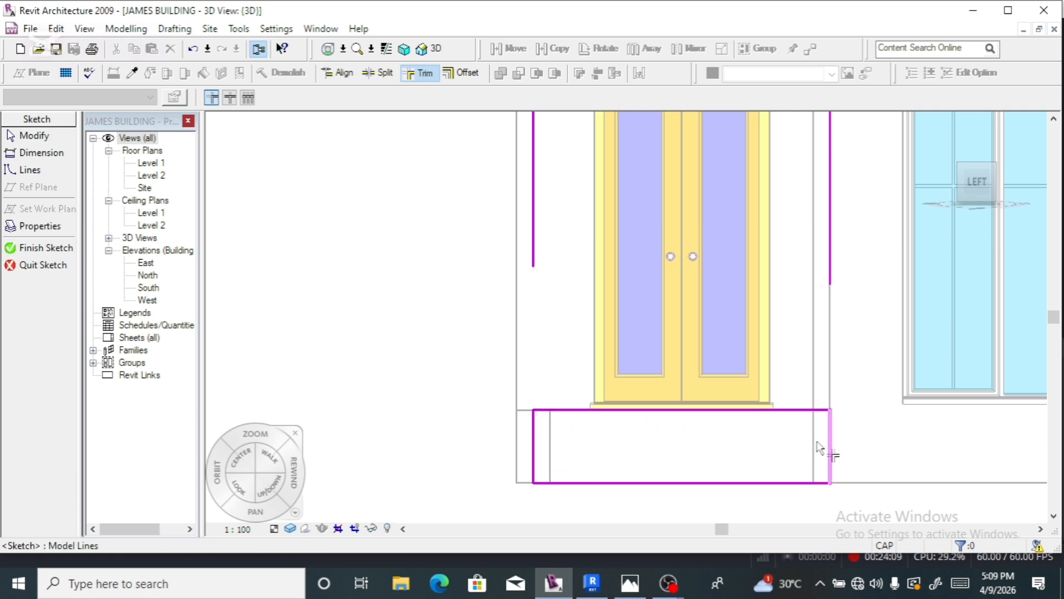
{"action": "scroll", "coordinate": [721, 475], "scroll_direction": "down", "scroll_amount": 3}
{"action": "scroll", "coordinate": [664, 266], "scroll_direction": "up", "scroll_amount": 2}
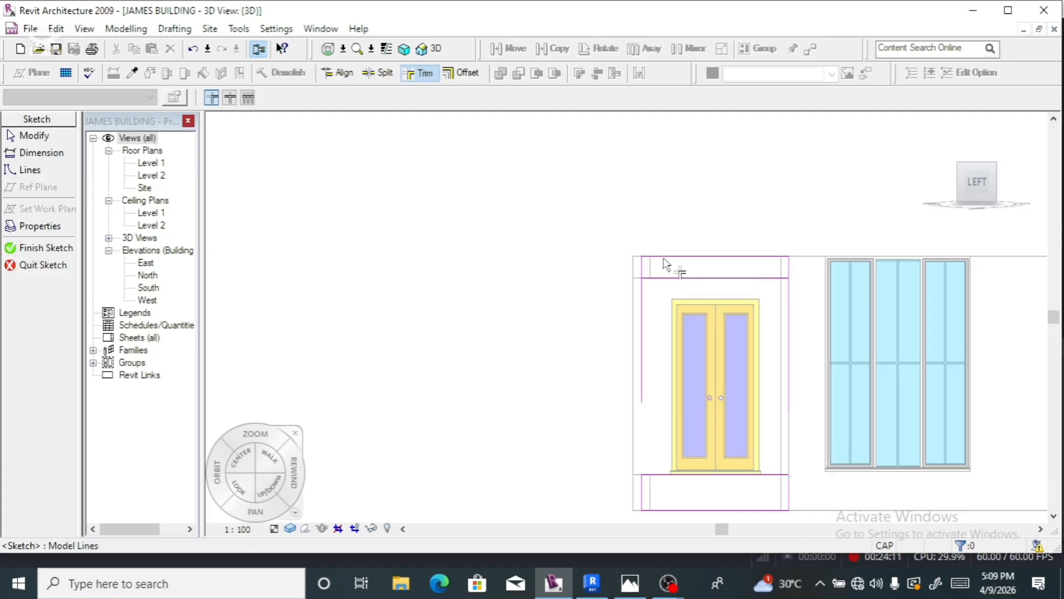
- Trim the lines at the door's head box and finish the profile sketch
{"action": "left_click", "coordinate": [642, 269]}
{"action": "left_click", "coordinate": [667, 289]}
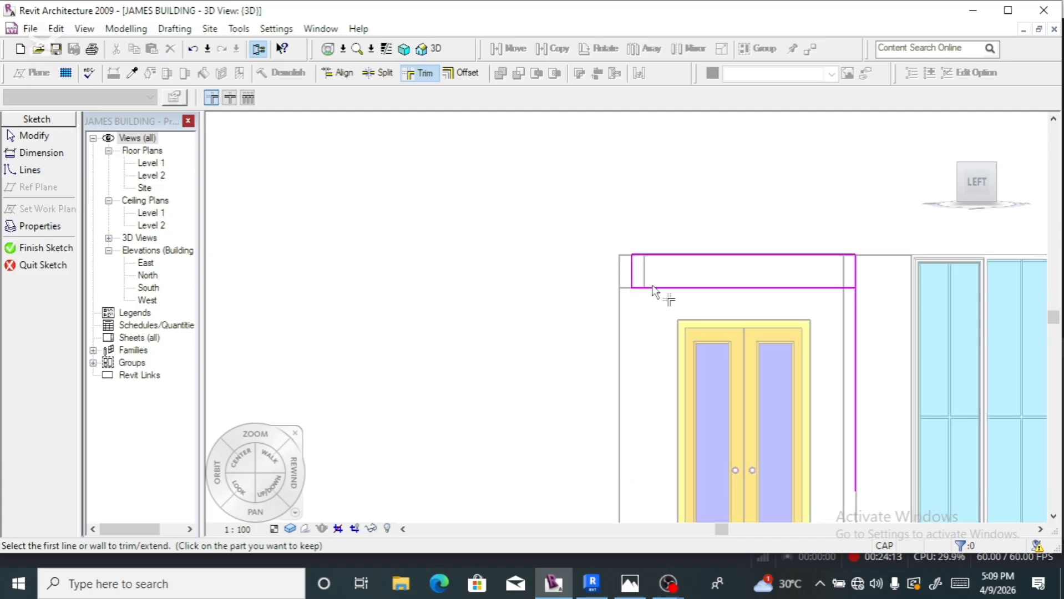
{"action": "left_click", "coordinate": [702, 288]}
{"action": "left_click", "coordinate": [855, 278]}
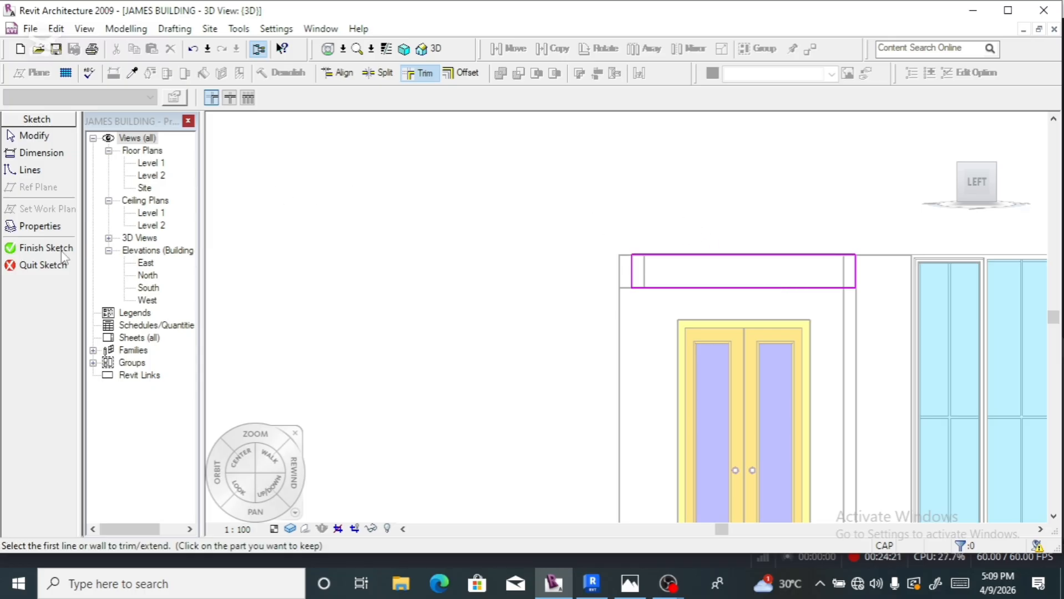
{"action": "left_click", "coordinate": [20, 248]}
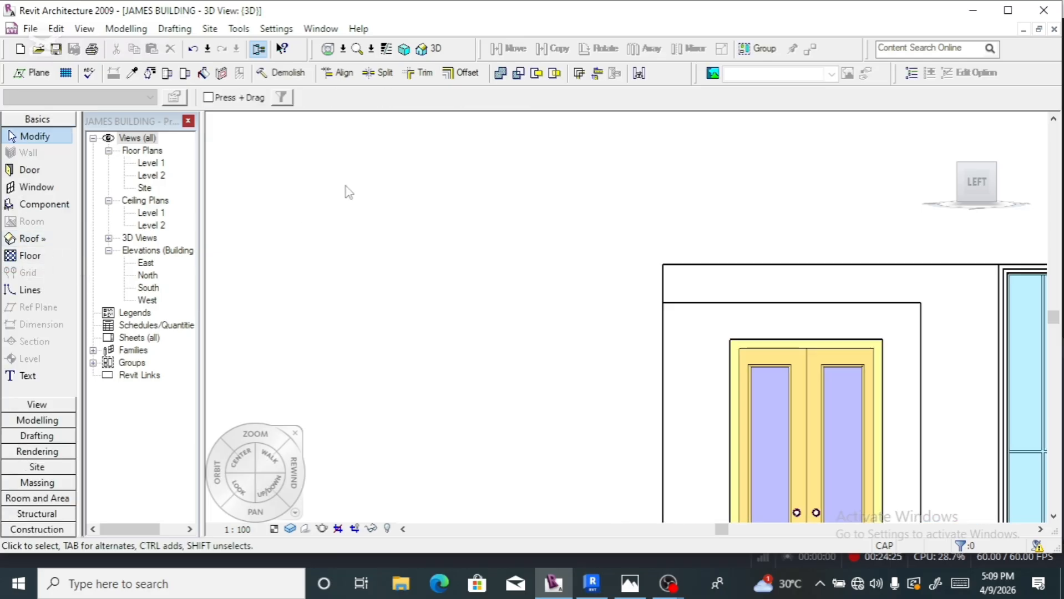
- Orbit via the ViewCube to face the back elevation head-on and zoom in on its windows
{"action": "scroll", "coordinate": [348, 191], "scroll_direction": "down", "scroll_amount": 4}
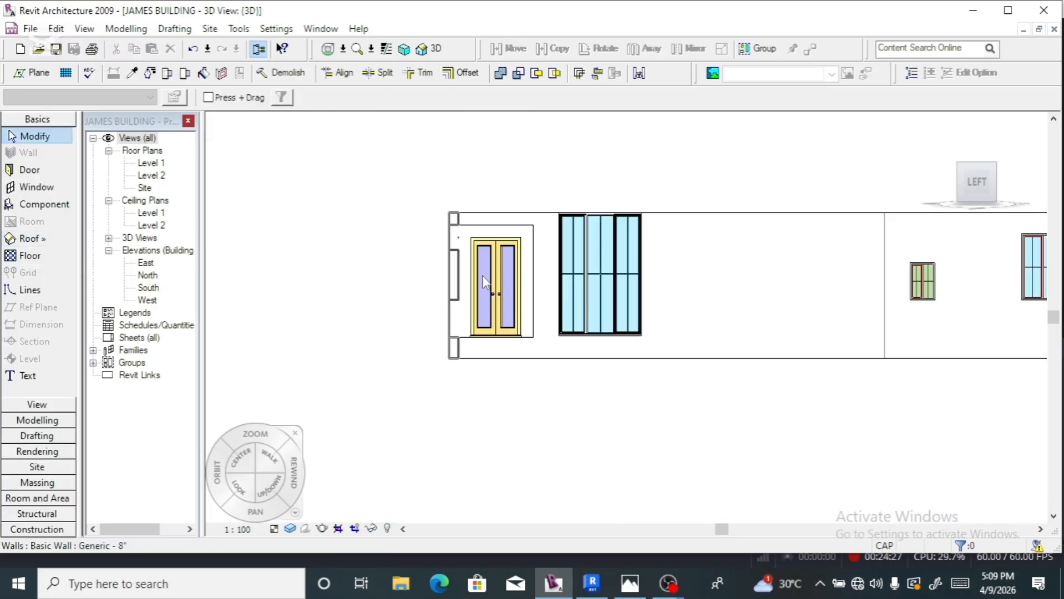
{"action": "mouse_move", "coordinate": [981, 202]}
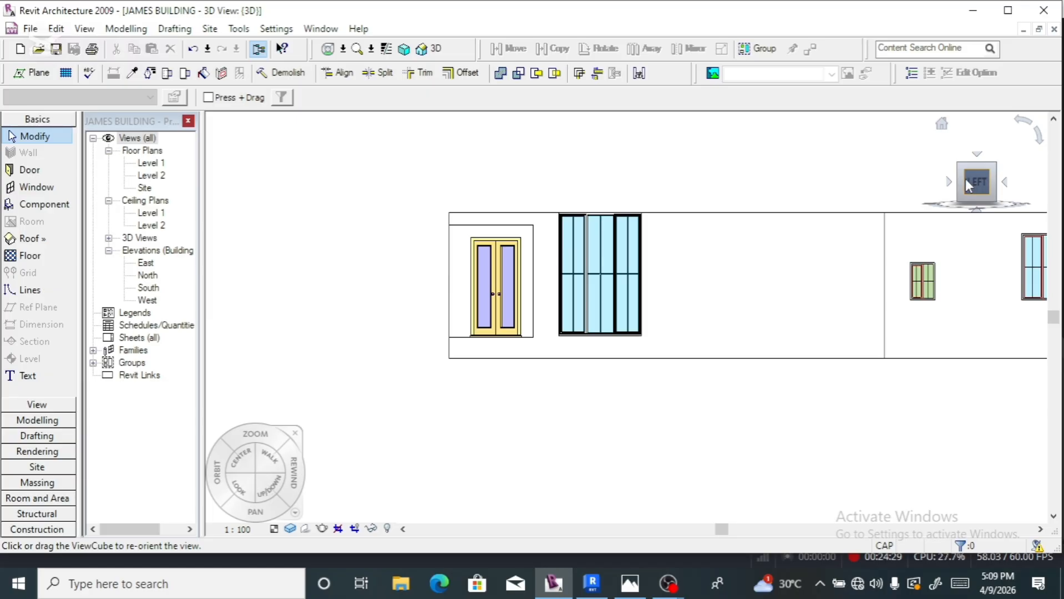
{"action": "left_click", "coordinate": [965, 179]}
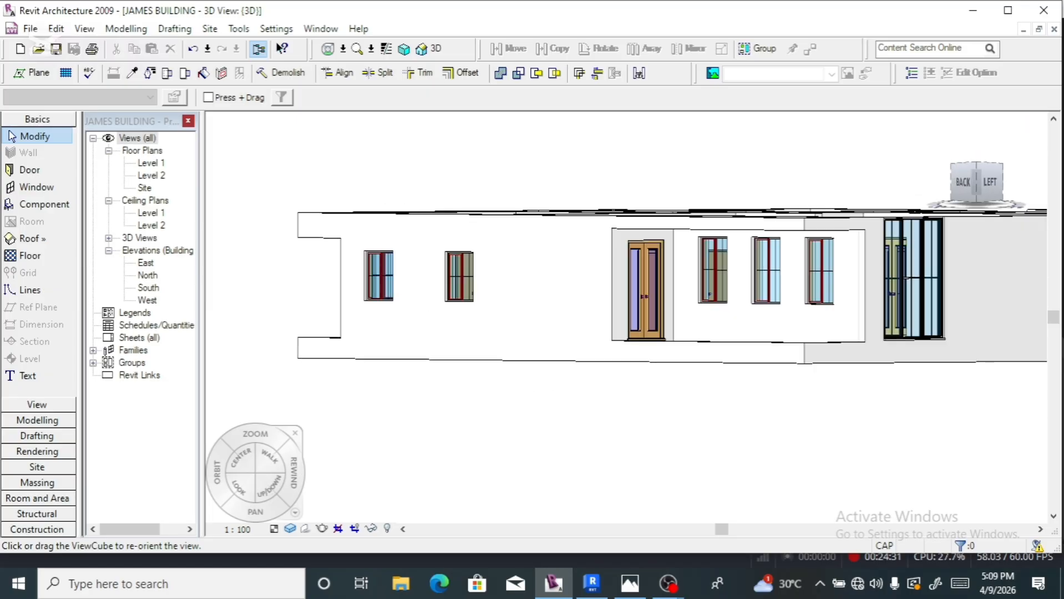
{"action": "left_click_drag", "start_coordinate": [977, 183], "coordinate": [977, 197]}
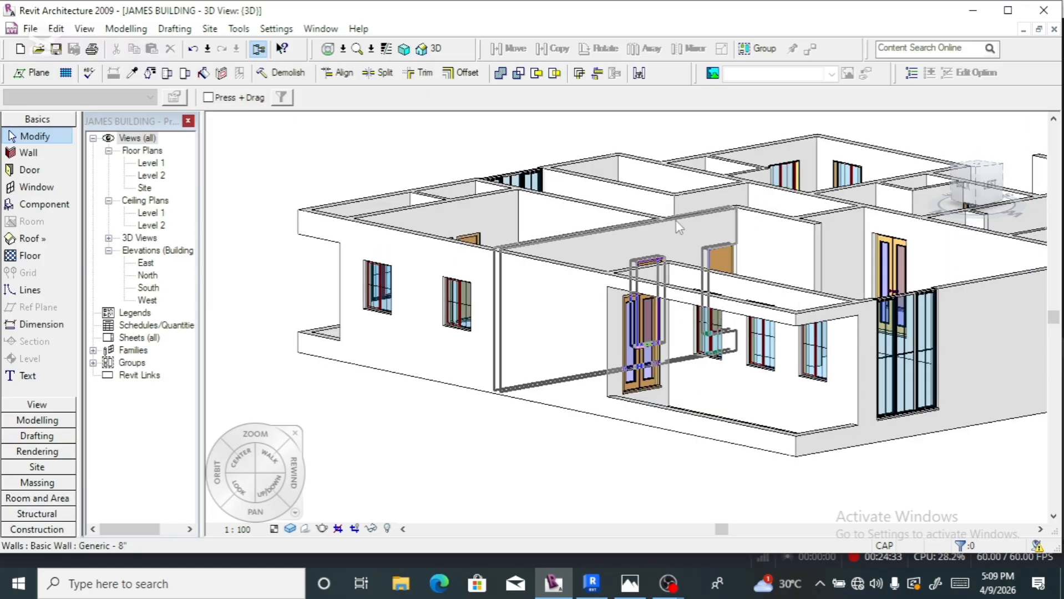
{"action": "scroll", "coordinate": [676, 220], "scroll_direction": "down", "scroll_amount": 3}
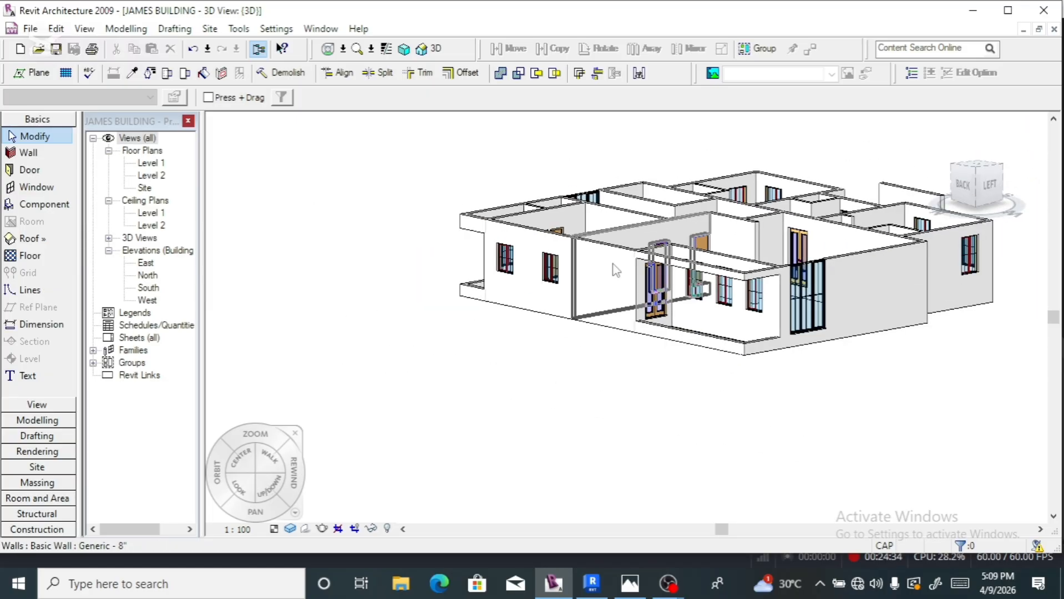
{"action": "left_click", "coordinate": [959, 185]}
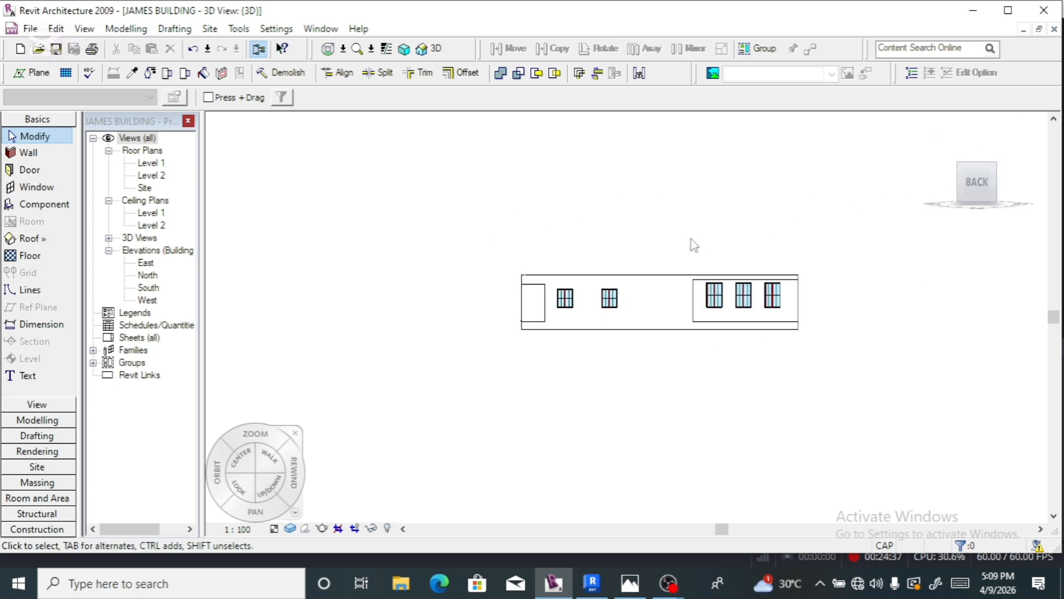
{"action": "scroll", "coordinate": [598, 316], "scroll_direction": "up", "scroll_amount": 2}
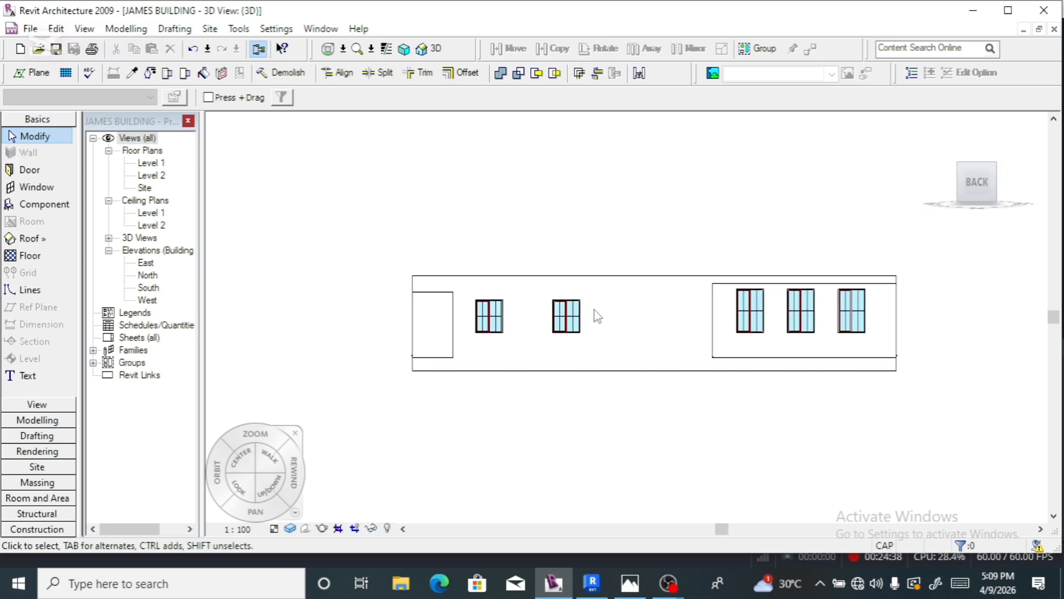
- Change the head gap of the two left back windows from 900 to 700
{"action": "left_click", "coordinate": [567, 316]}
{"action": "scroll", "coordinate": [561, 291], "scroll_direction": "up", "scroll_amount": 2}
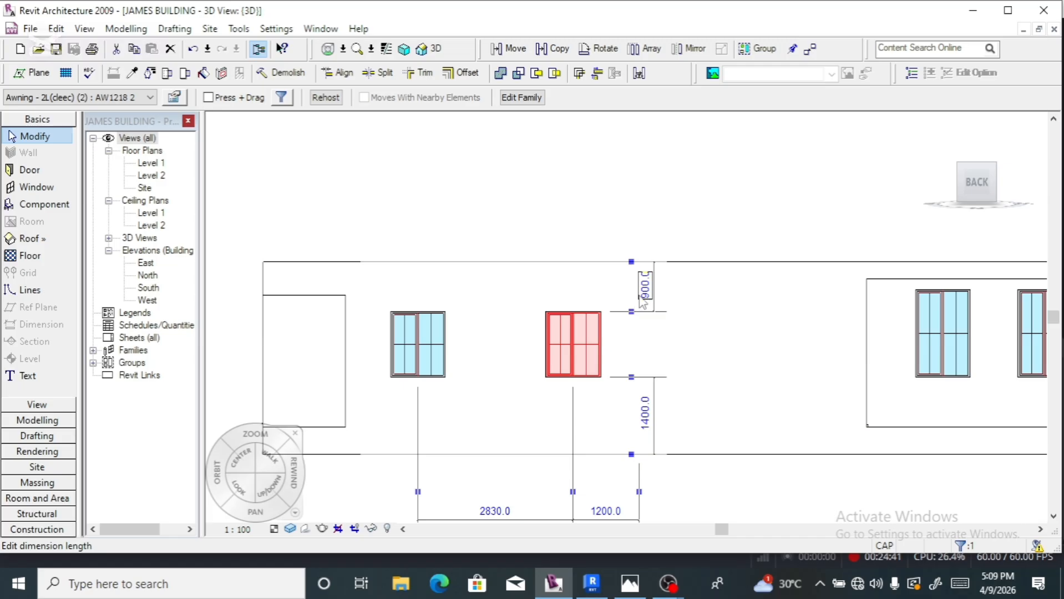
{"action": "left_click", "coordinate": [640, 296]}
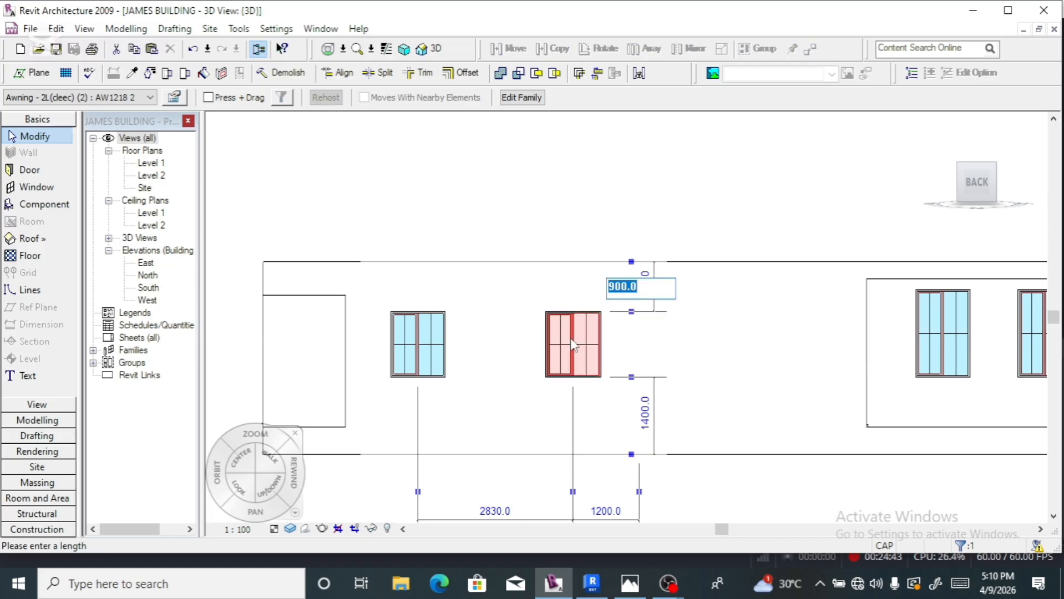
{"action": "type", "text": "700"}
{"action": "key", "text": "Return"}
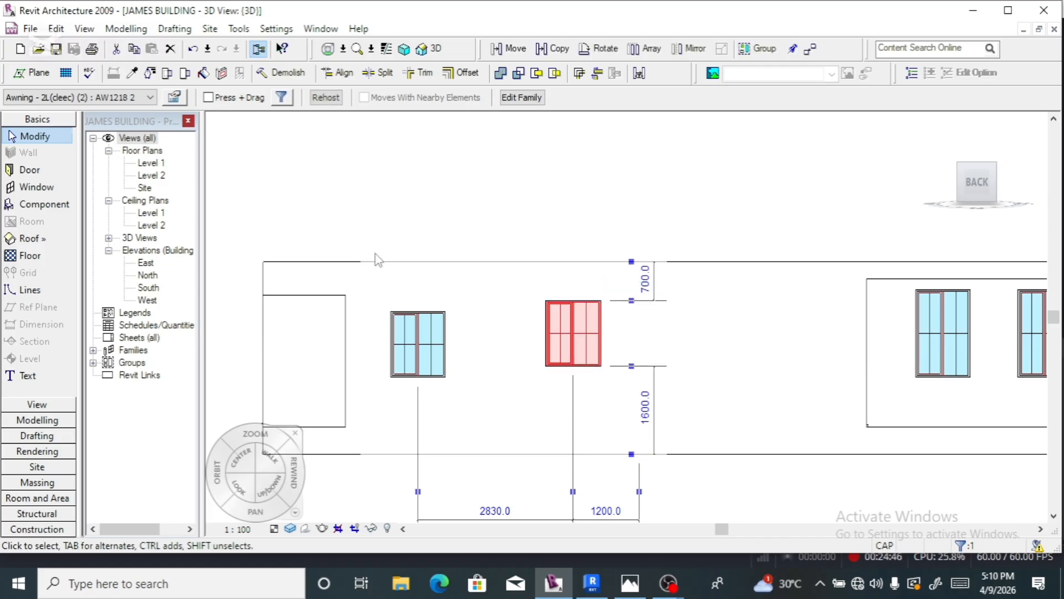
{"action": "left_click", "coordinate": [395, 320]}
{"action": "left_click", "coordinate": [460, 294]}
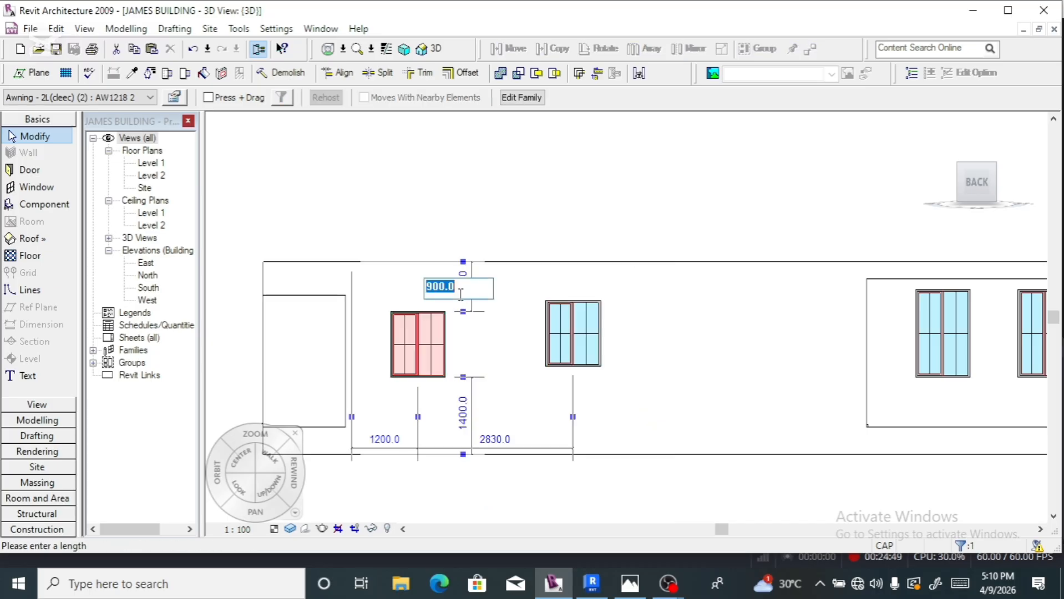
{"action": "type", "text": "700"}
{"action": "key", "text": "Return"}
- Set the middle and left windows of the right group to 700 below the top, from 500
{"action": "scroll", "coordinate": [487, 333], "scroll_direction": "down", "scroll_amount": 2}
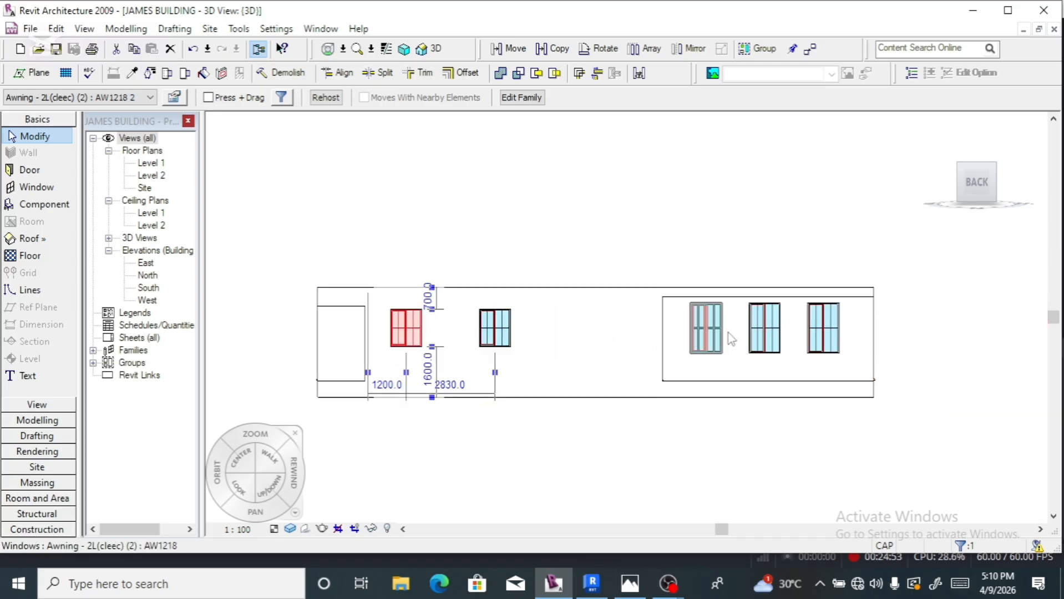
{"action": "left_click", "coordinate": [765, 340]}
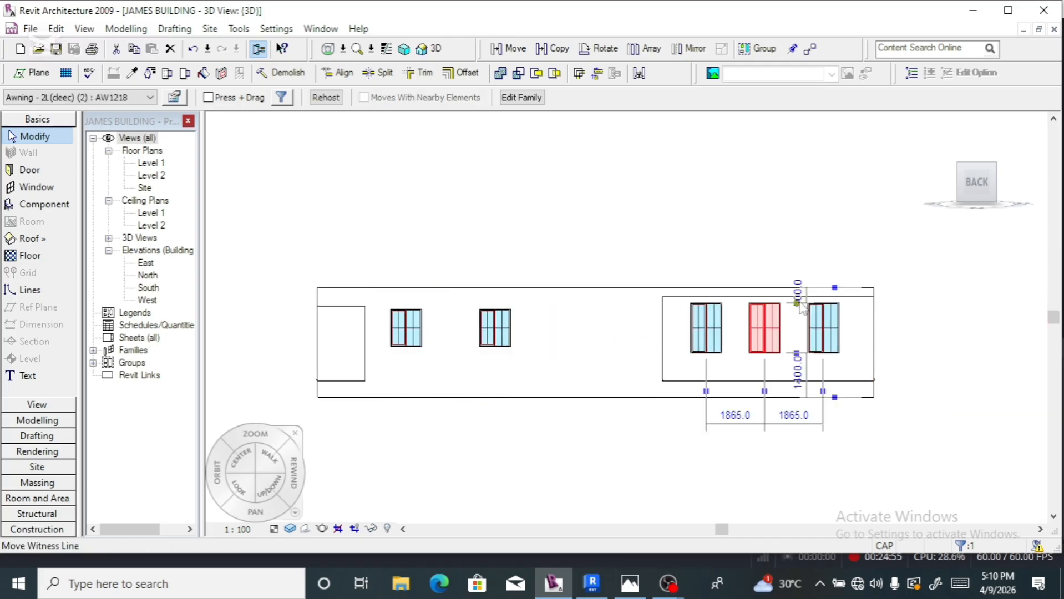
{"action": "left_click", "coordinate": [797, 293]}
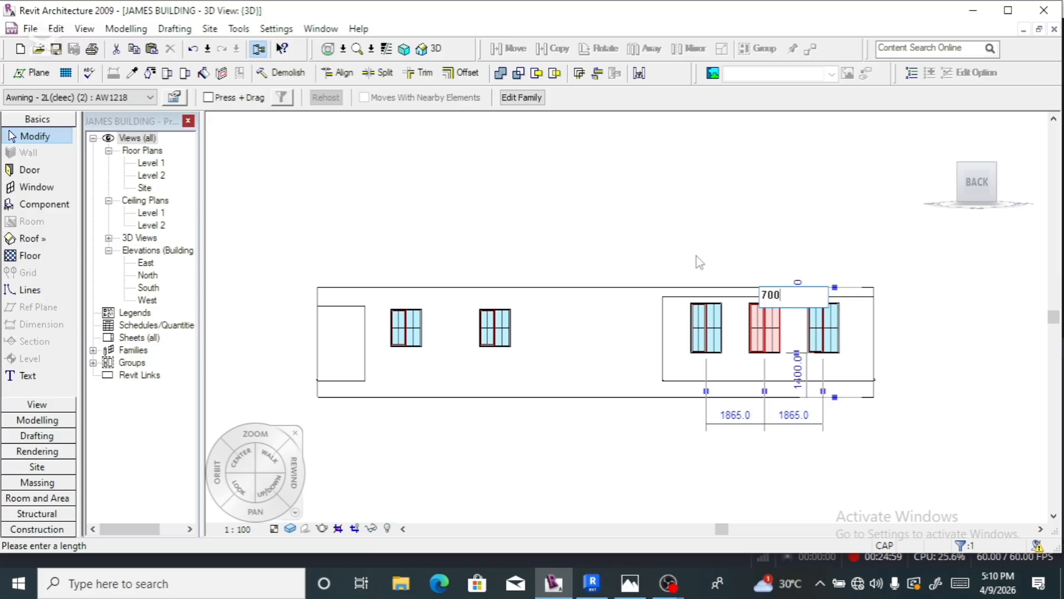
{"action": "key", "text": "Return"}
{"action": "left_click", "coordinate": [711, 324]}
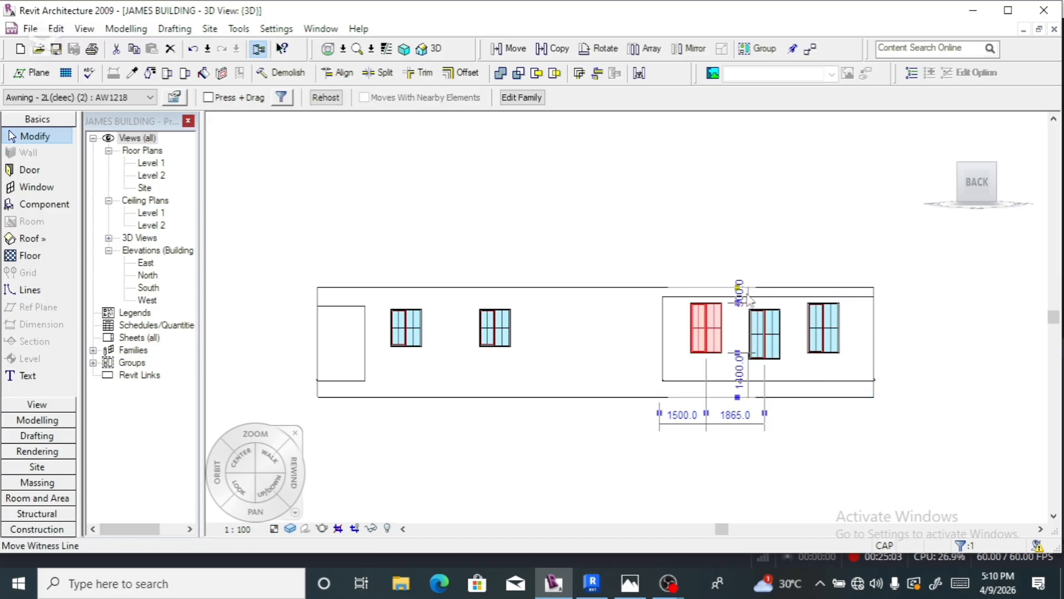
{"action": "scroll", "coordinate": [740, 299], "scroll_direction": "up", "scroll_amount": 2}
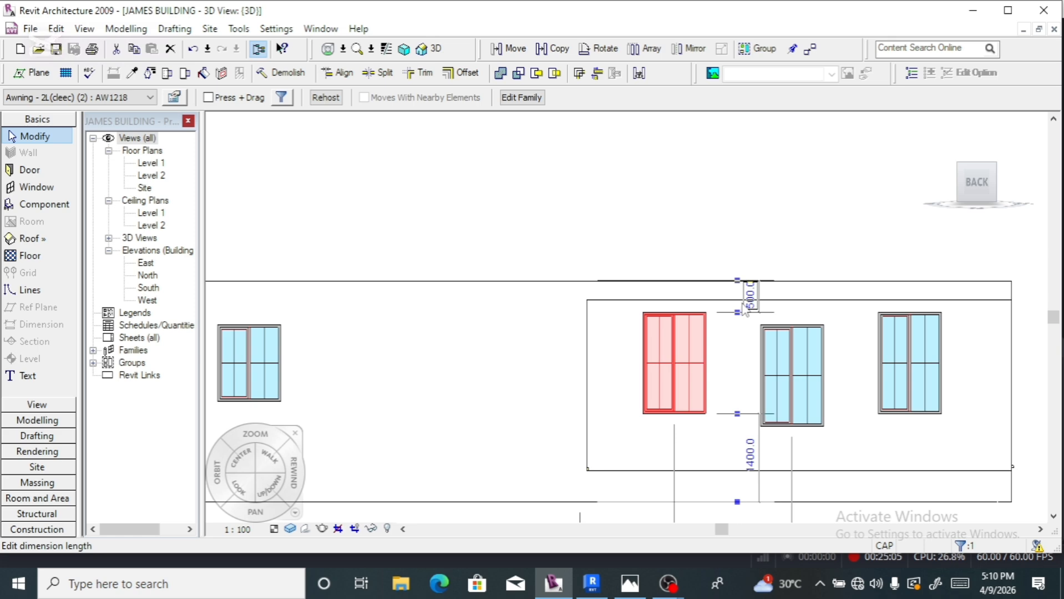
{"action": "left_click", "coordinate": [745, 307]}
{"action": "type", "text": "700"}
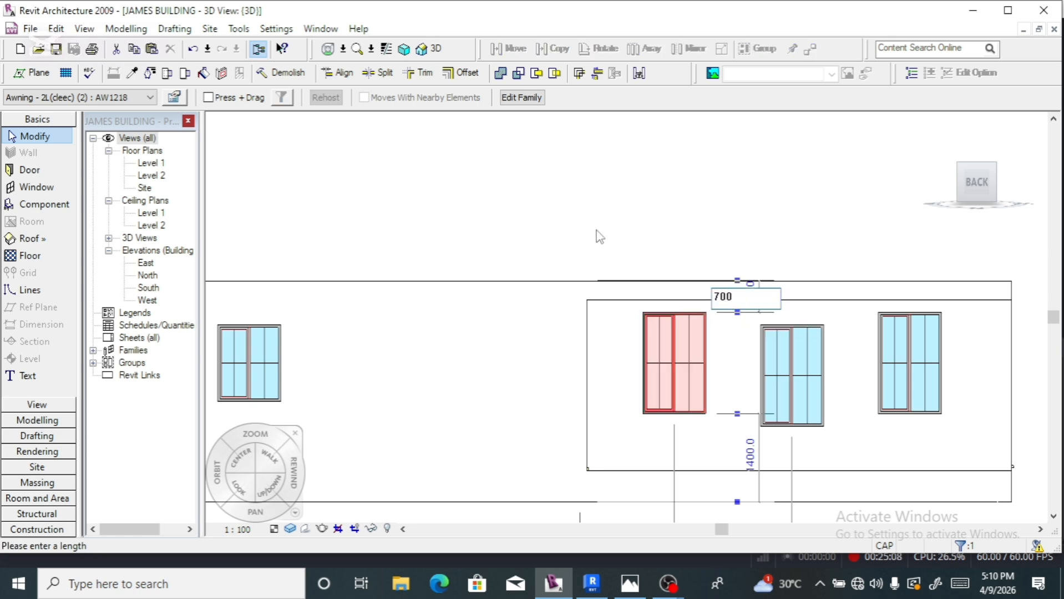
{"action": "key", "text": "Return"}
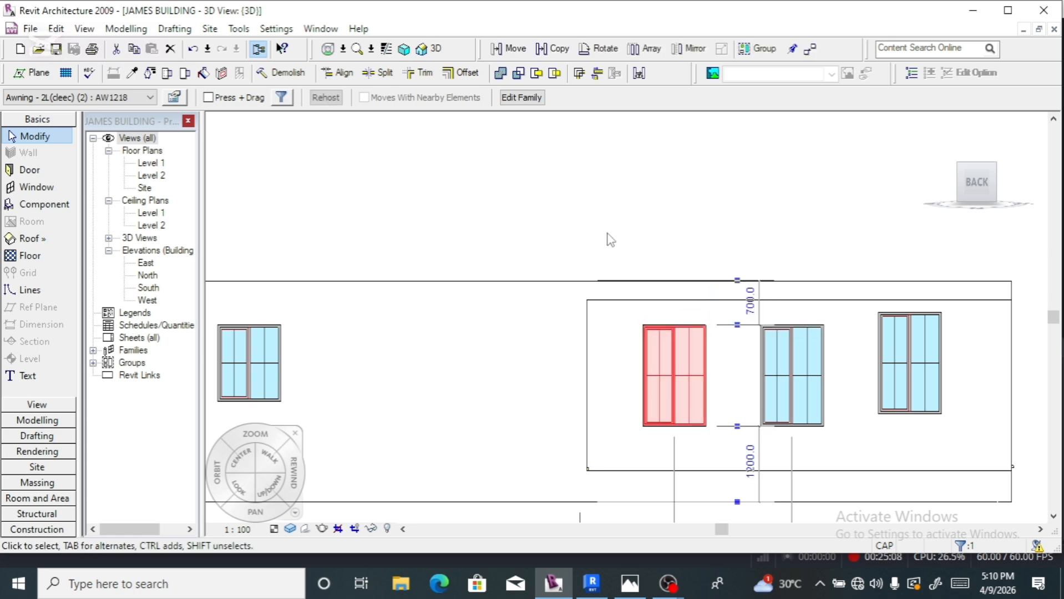
- Lower the rightmost back window to 700 below the top, then turn to the left elevation
{"action": "left_click", "coordinate": [902, 331]}
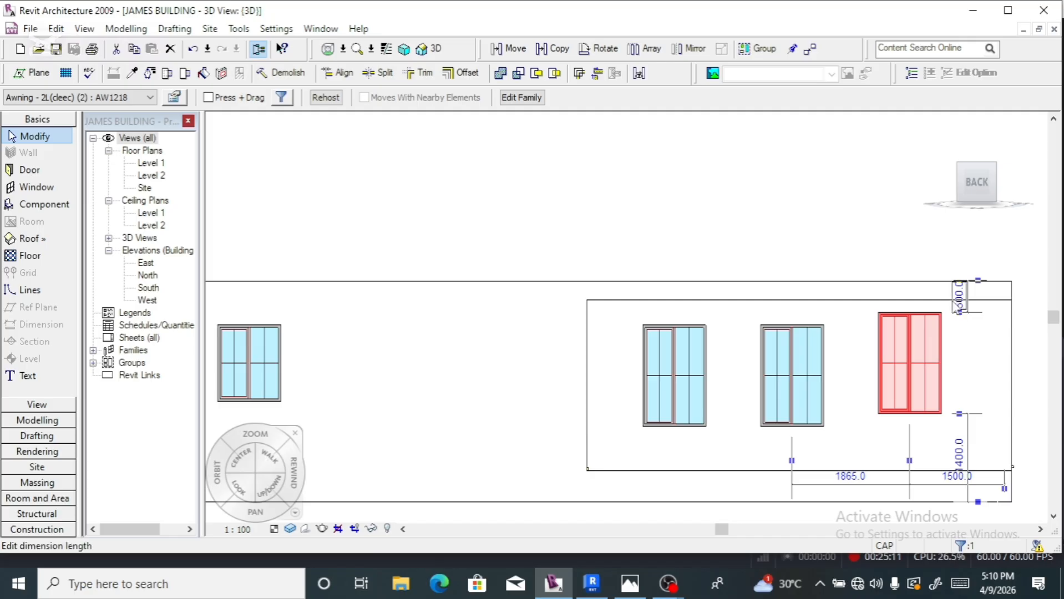
{"action": "left_click", "coordinate": [959, 296]}
{"action": "type", "text": "700"}
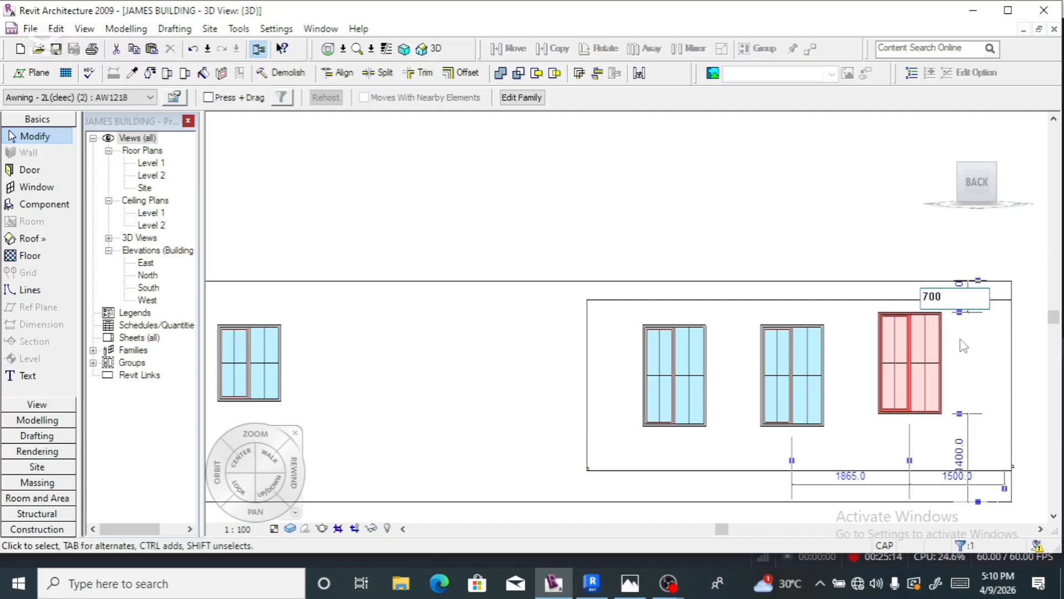
{"action": "key", "text": "Return"}
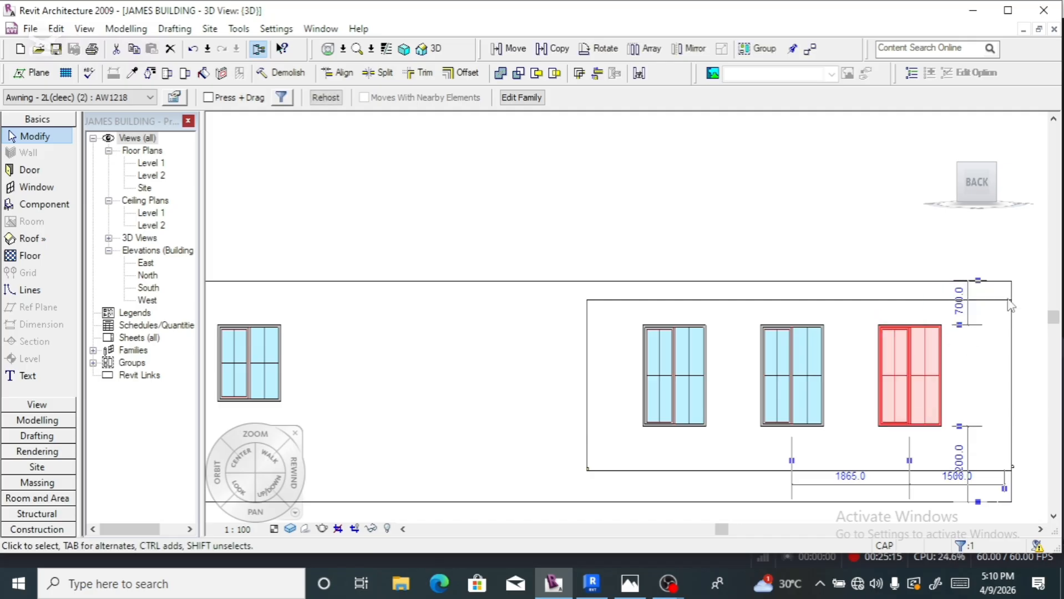
{"action": "left_click", "coordinate": [1005, 183]}
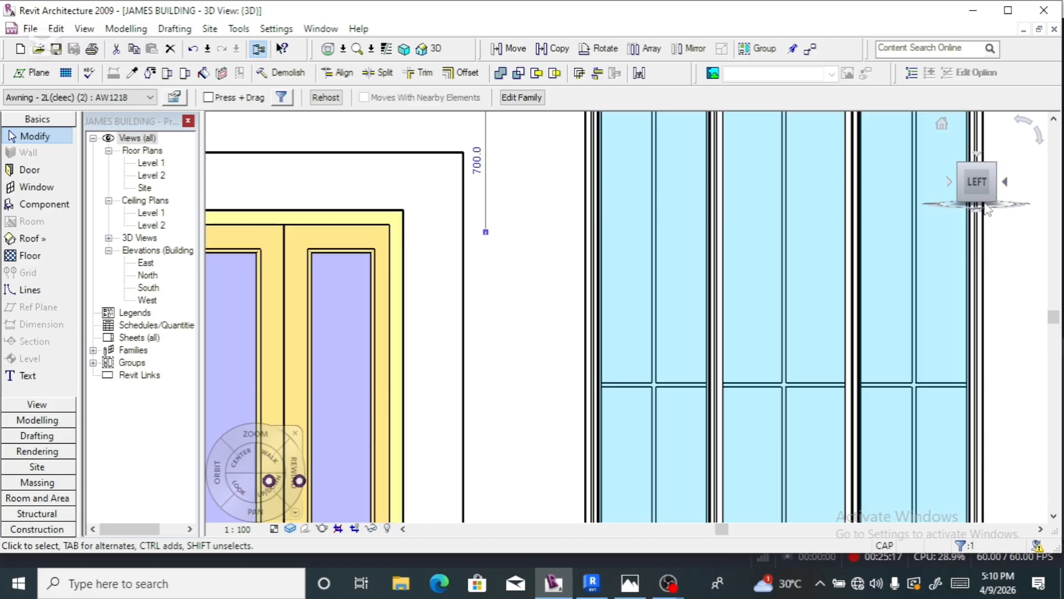
- Set both left-wall windows' heads to 700 below the wall top
{"action": "scroll", "coordinate": [484, 233], "scroll_direction": "down", "scroll_amount": 5}
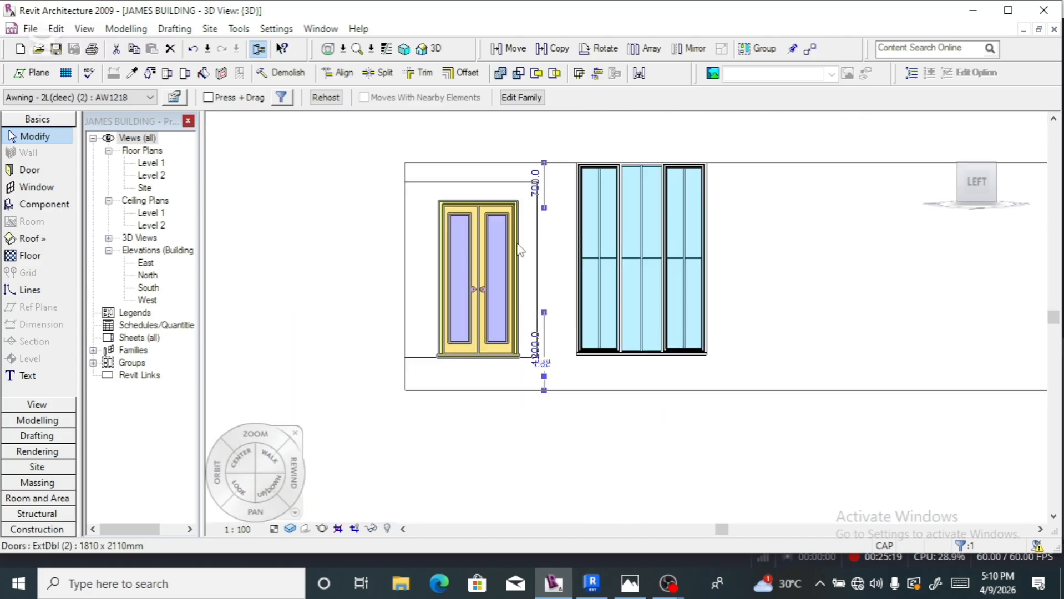
{"action": "scroll", "coordinate": [435, 262], "scroll_direction": "down", "scroll_amount": 4}
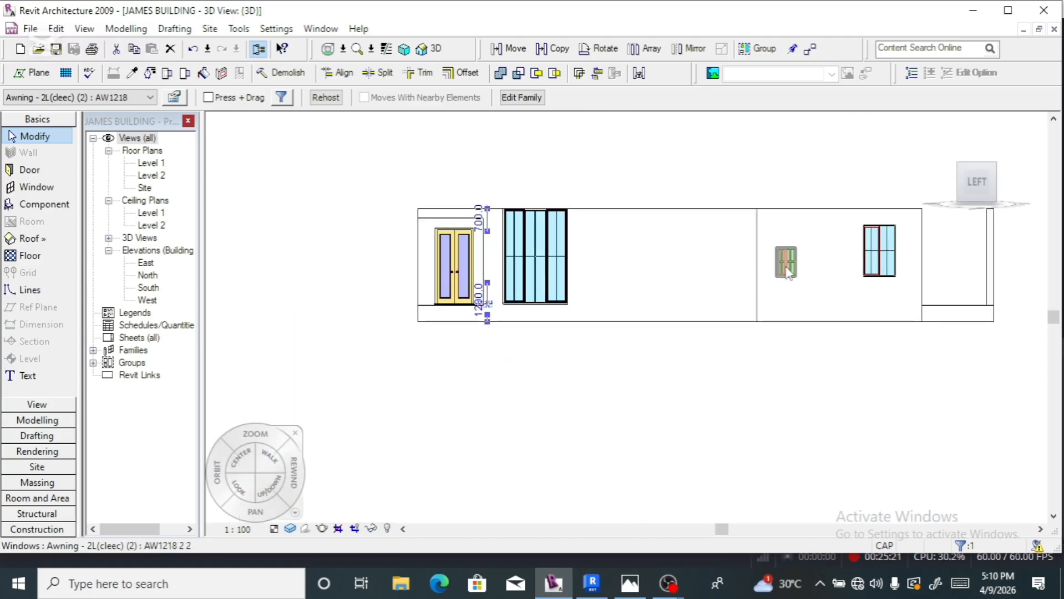
{"action": "left_click", "coordinate": [786, 260]}
{"action": "left_click", "coordinate": [810, 256]}
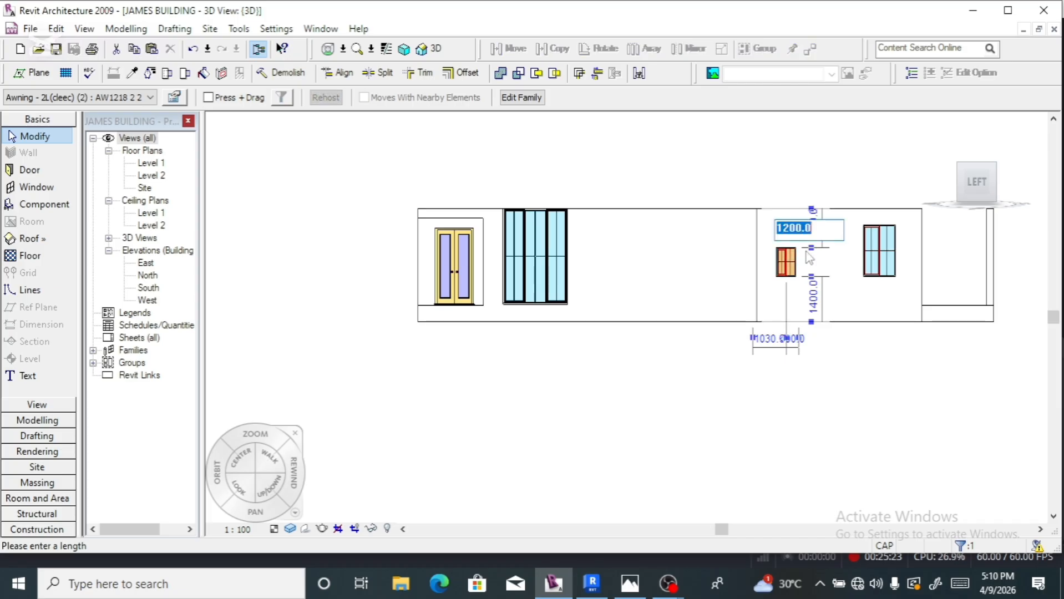
{"action": "type", "text": "700"}
{"action": "key", "text": "Return"}
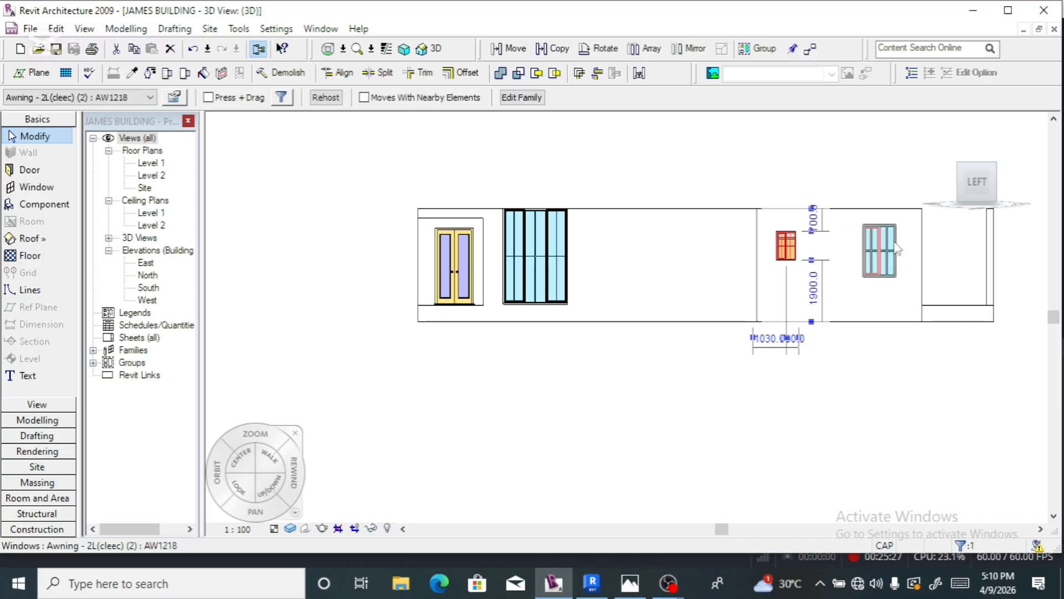
{"action": "left_click", "coordinate": [895, 249]}
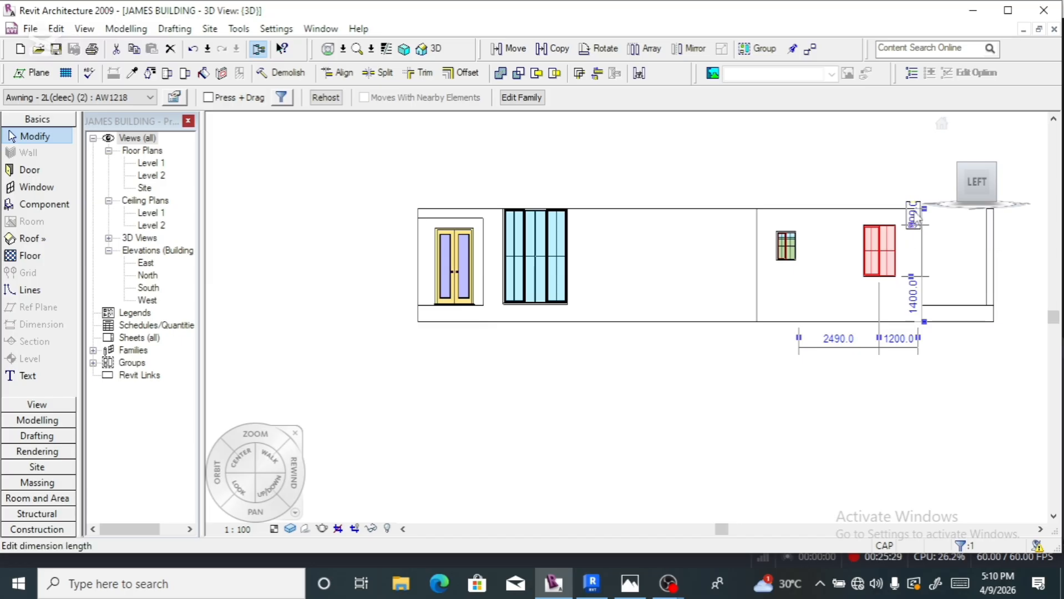
{"action": "left_click", "coordinate": [914, 217]}
{"action": "type", "text": "7"}
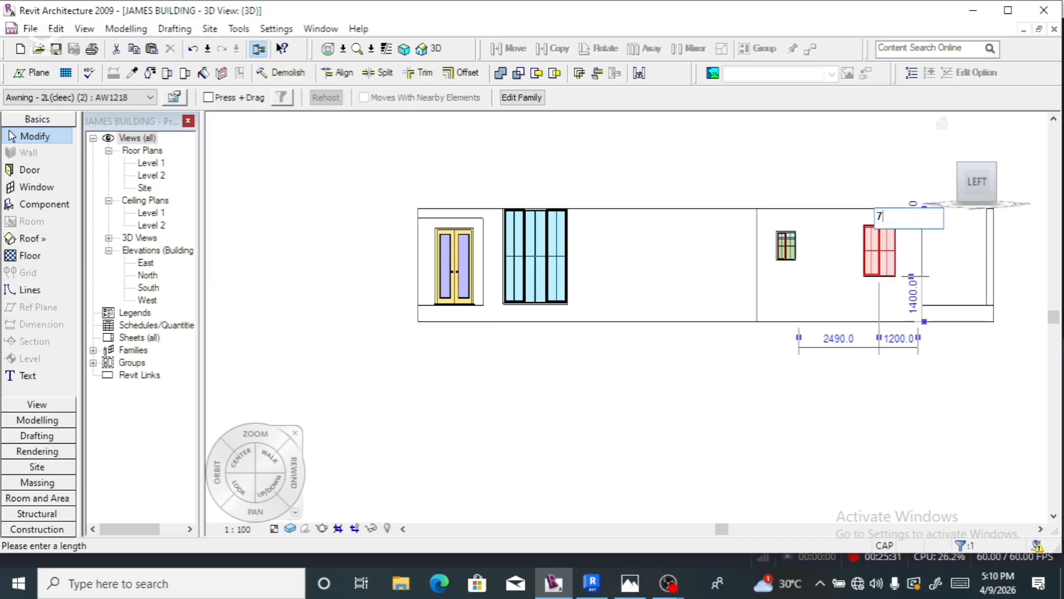
{"action": "type", "text": "00"}
{"action": "key", "text": "Return"}
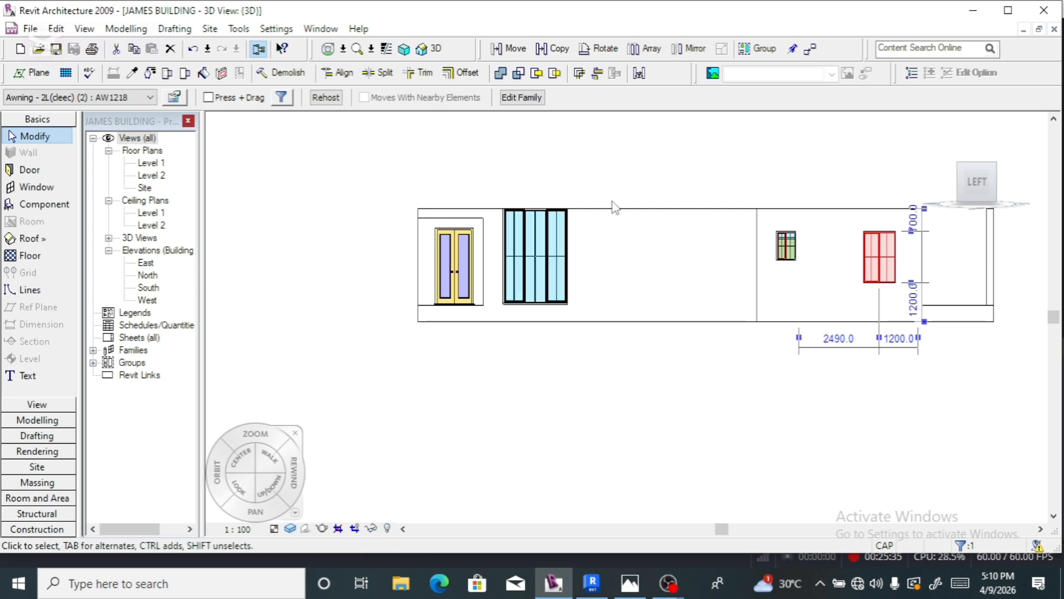
- On the front elevation, change the first two windows from 500 to 700 below the top
{"action": "left_click", "coordinate": [1005, 185]}
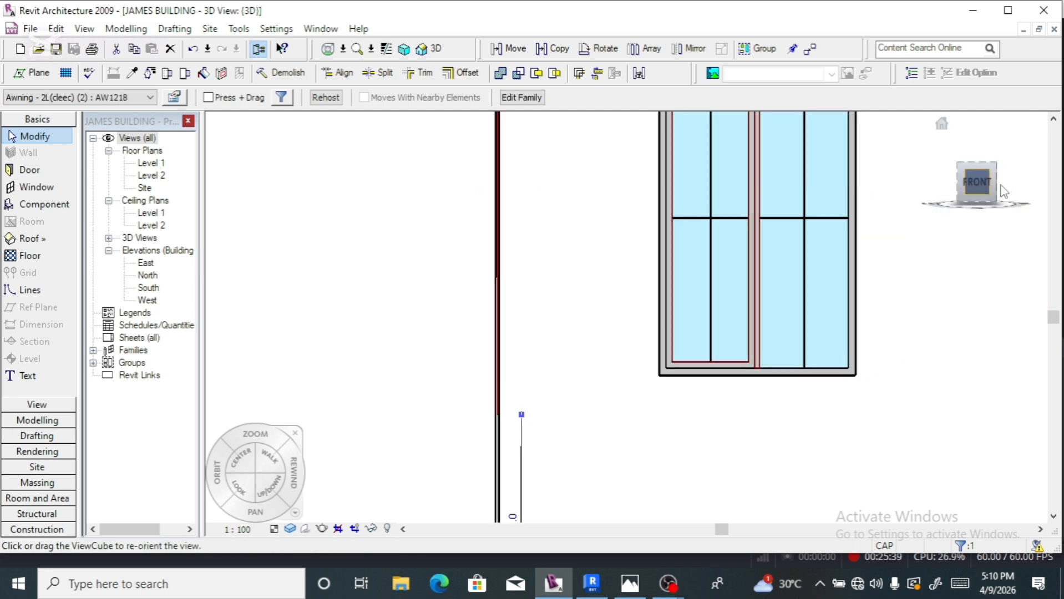
{"action": "scroll", "coordinate": [481, 221], "scroll_direction": "down", "scroll_amount": 3}
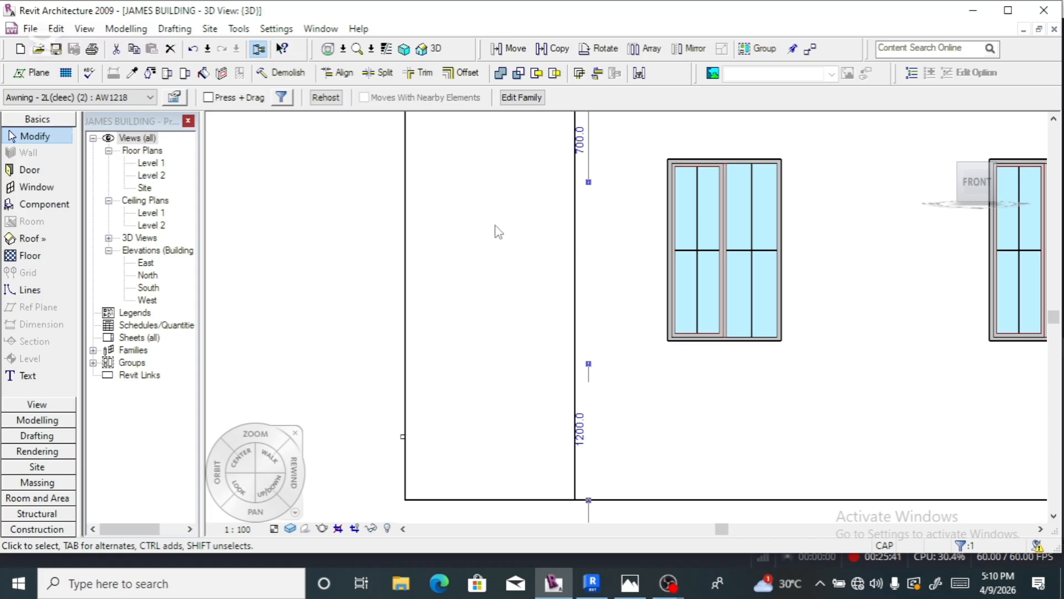
{"action": "scroll", "coordinate": [495, 228], "scroll_direction": "down", "scroll_amount": 2}
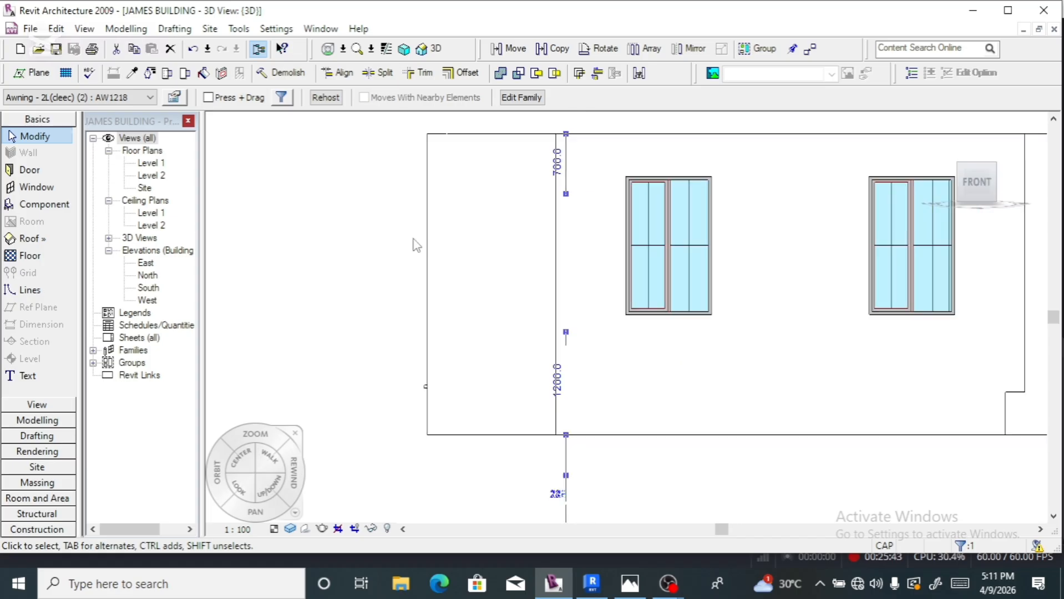
{"action": "scroll", "coordinate": [413, 243], "scroll_direction": "down", "scroll_amount": 3}
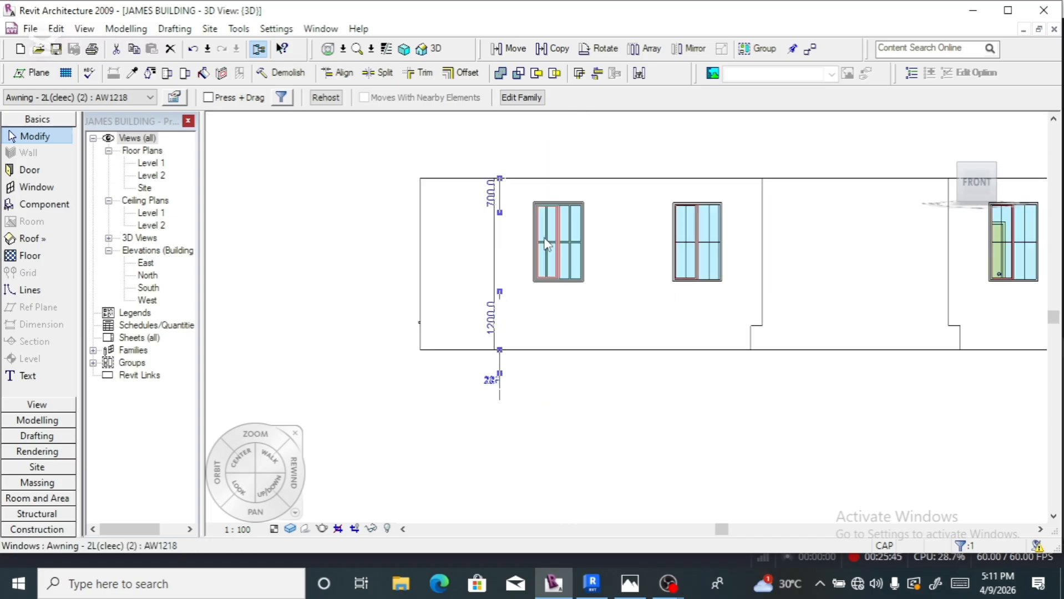
{"action": "left_click", "coordinate": [549, 242]}
{"action": "left_click", "coordinate": [591, 191]}
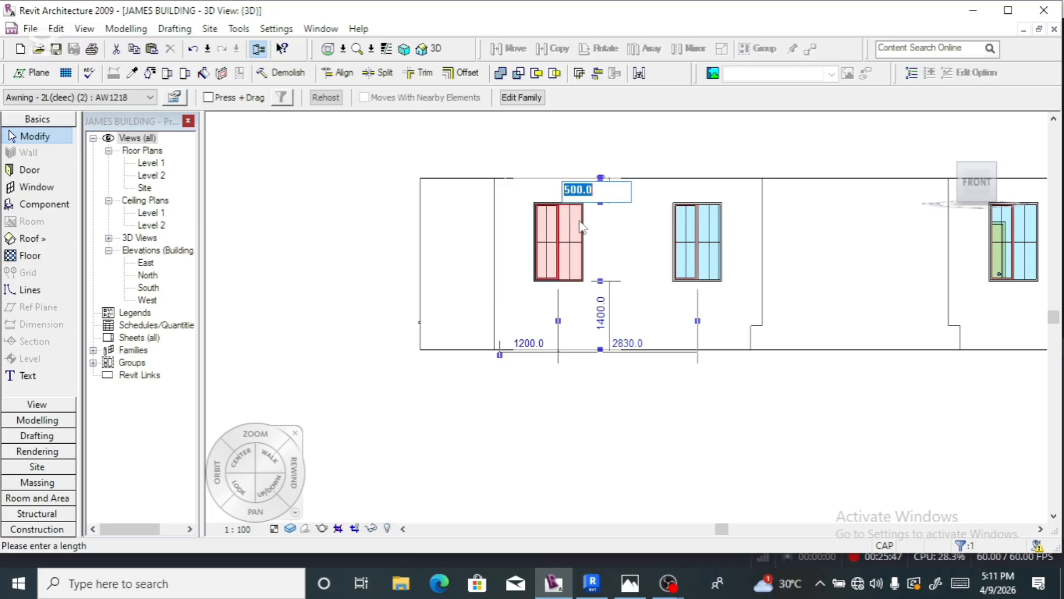
{"action": "type", "text": "7"}
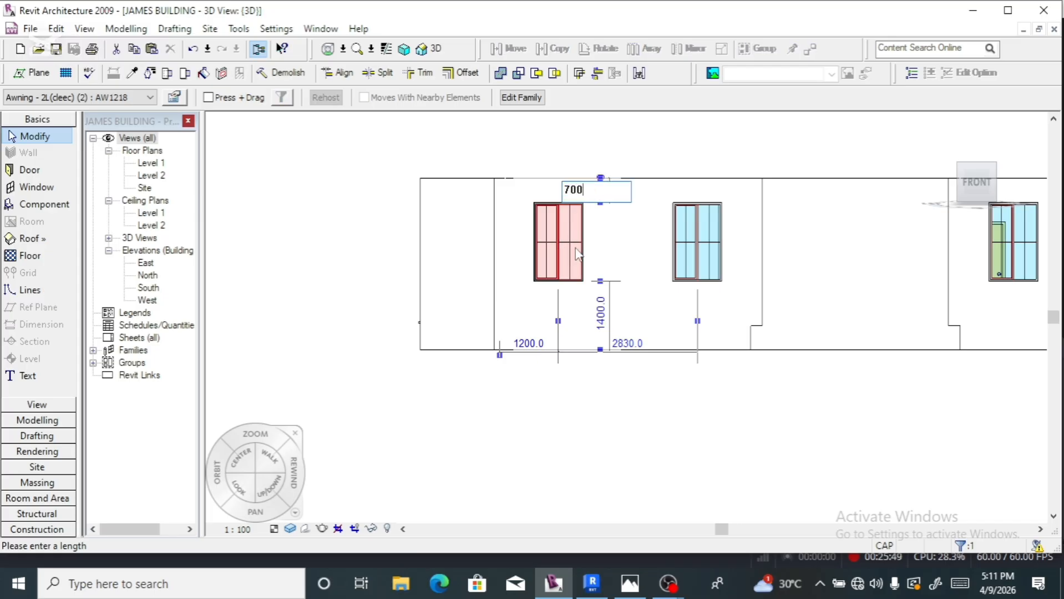
{"action": "type", "text": "00"}
{"action": "key", "text": "Return"}
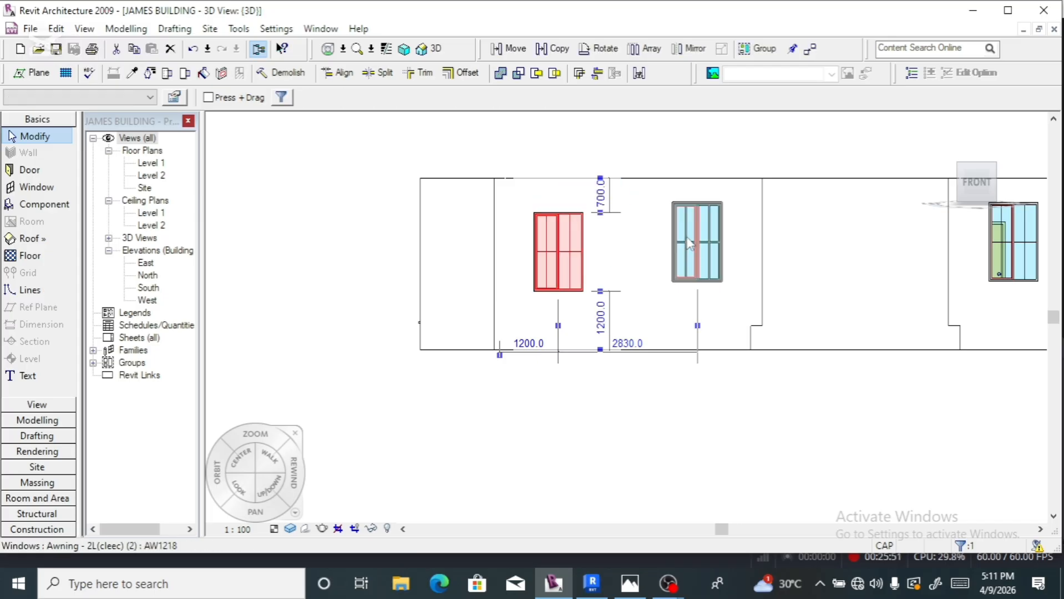
{"action": "left_click", "coordinate": [720, 205]}
{"action": "left_click", "coordinate": [739, 195]}
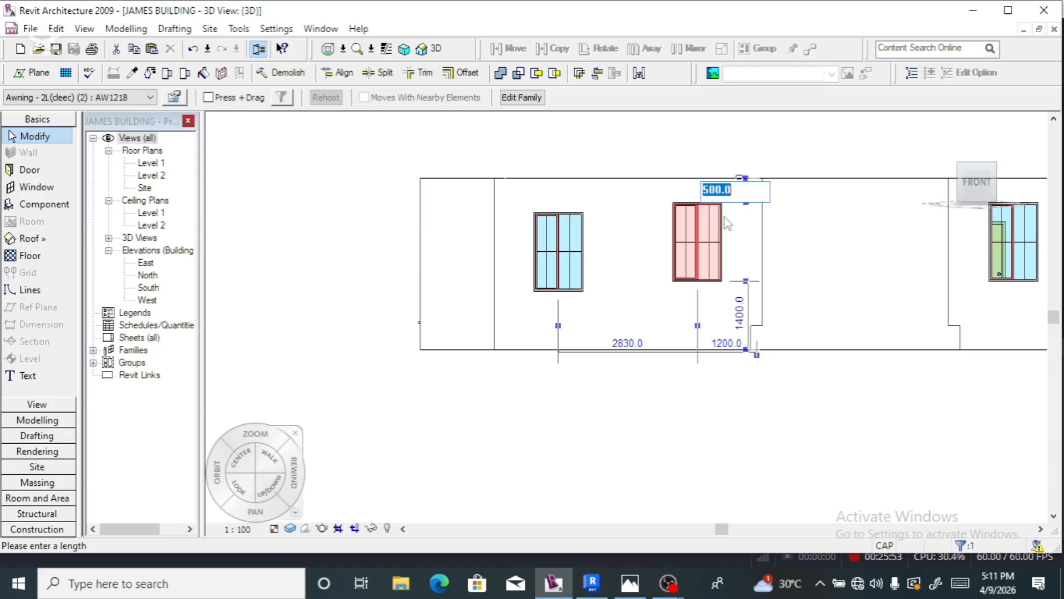
{"action": "type", "text": "700"}
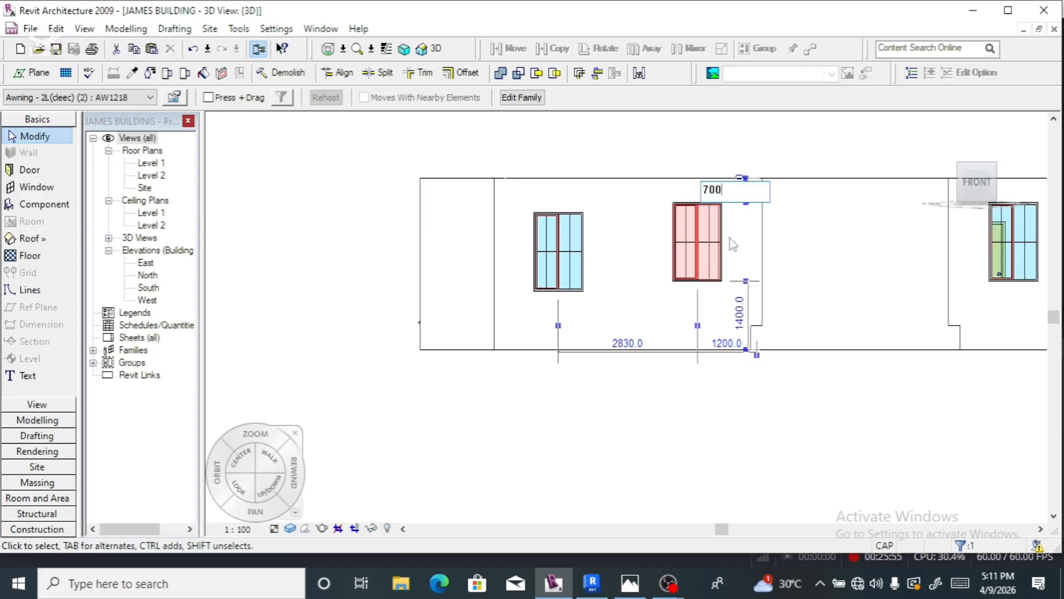
{"action": "key", "text": "Return"}
- Move the right-hand pair of front awning windows to 700 below the wall top
{"action": "scroll", "coordinate": [546, 212], "scroll_direction": "down", "scroll_amount": 3}
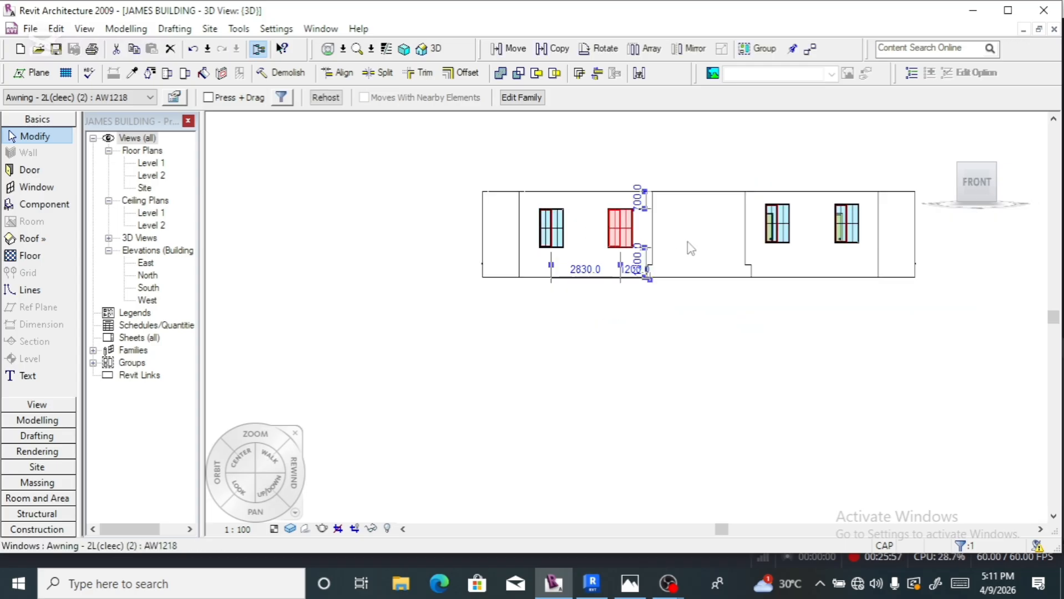
{"action": "scroll", "coordinate": [791, 255], "scroll_direction": "up", "scroll_amount": 2}
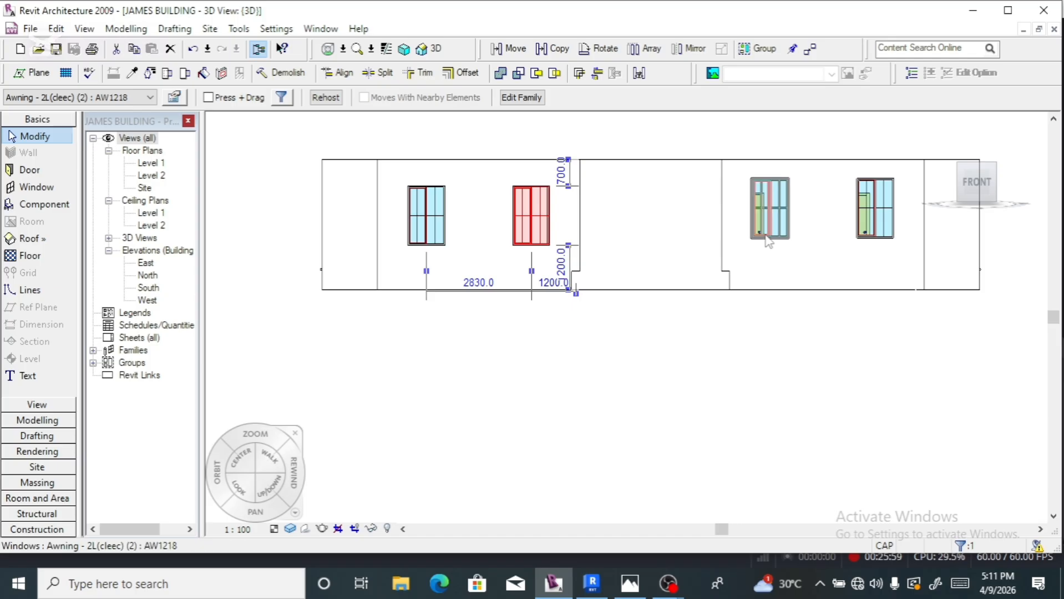
{"action": "left_click", "coordinate": [768, 242]}
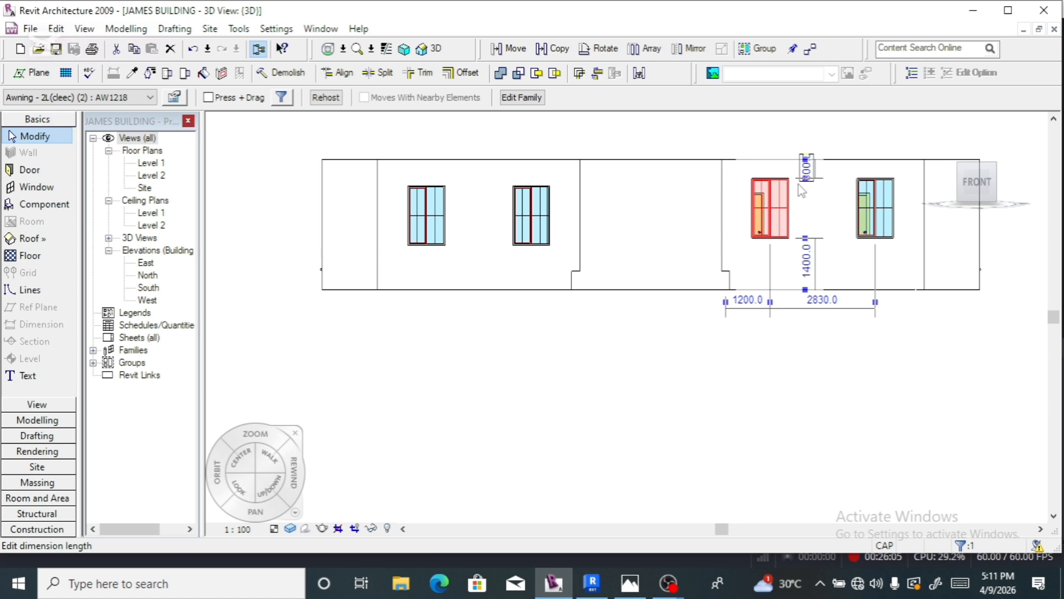
{"action": "left_click", "coordinate": [798, 186]}
{"action": "type", "text": "7"}
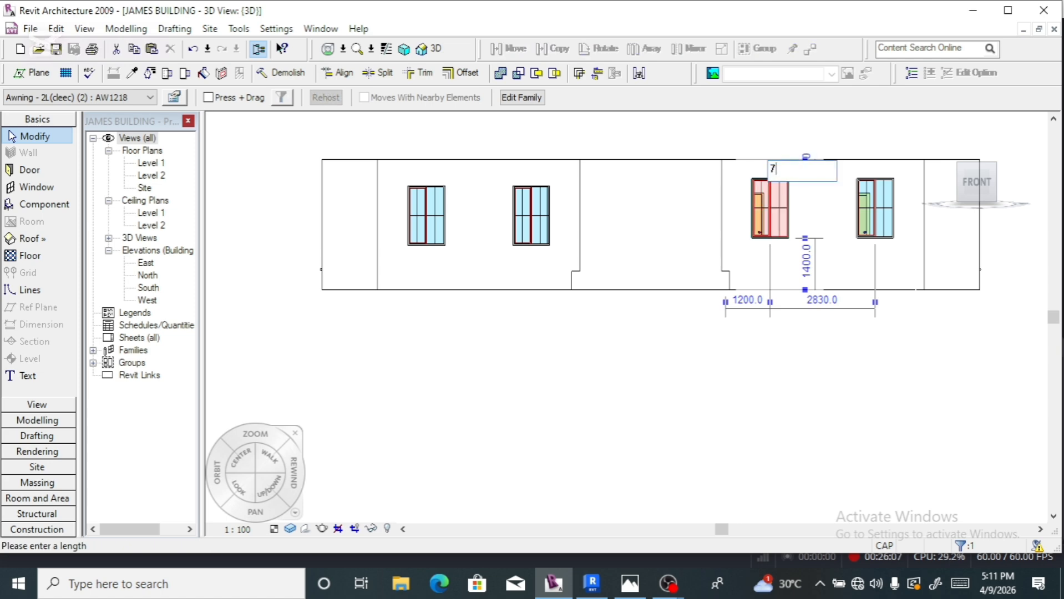
{"action": "type", "text": "00"}
{"action": "key", "text": "Return"}
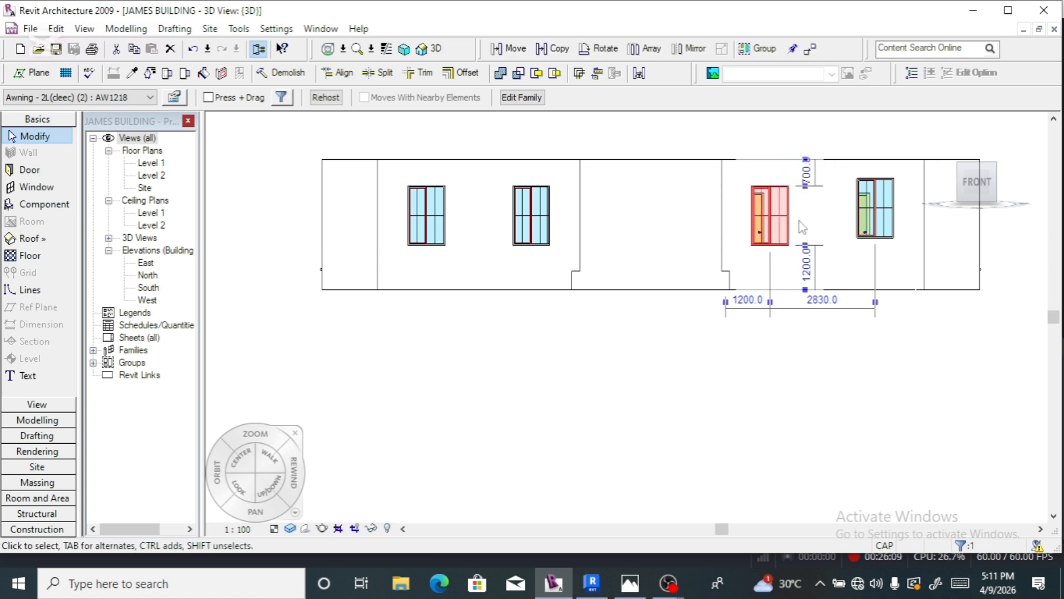
{"action": "left_click", "coordinate": [868, 222]}
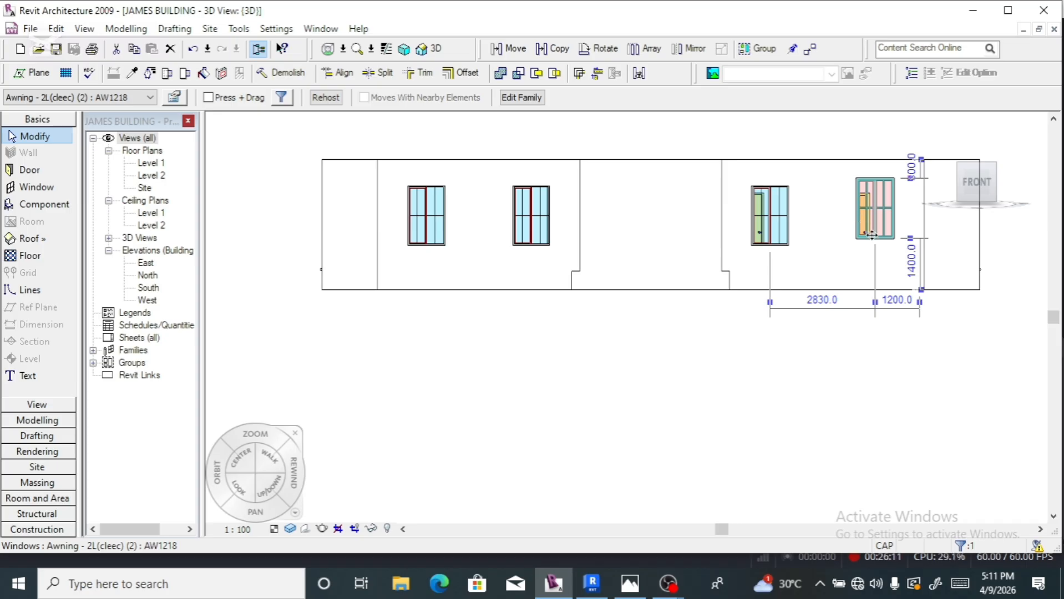
{"action": "key", "text": "Escape"}
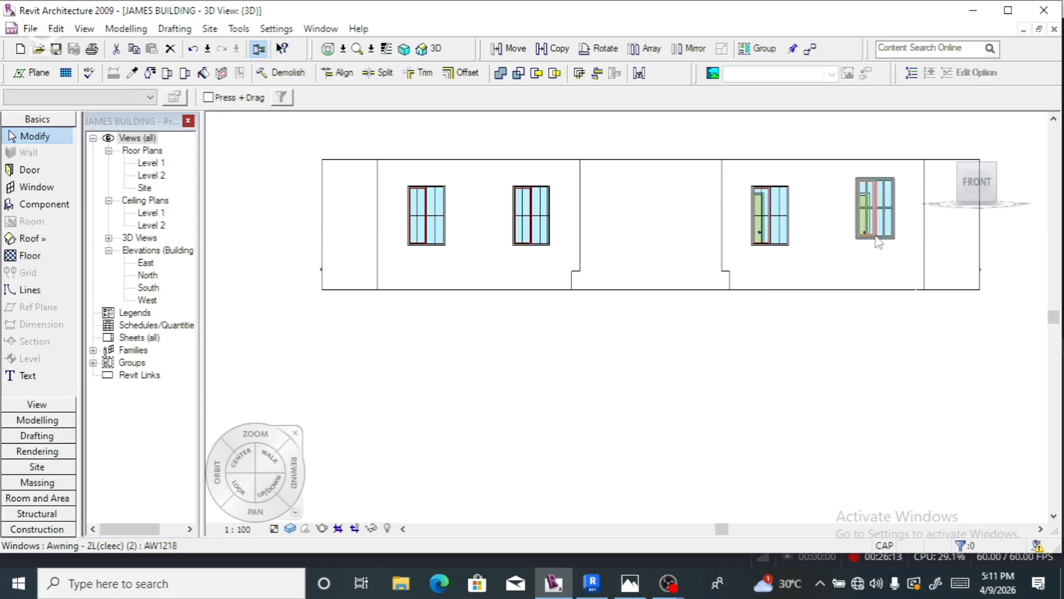
{"action": "left_click", "coordinate": [890, 232]}
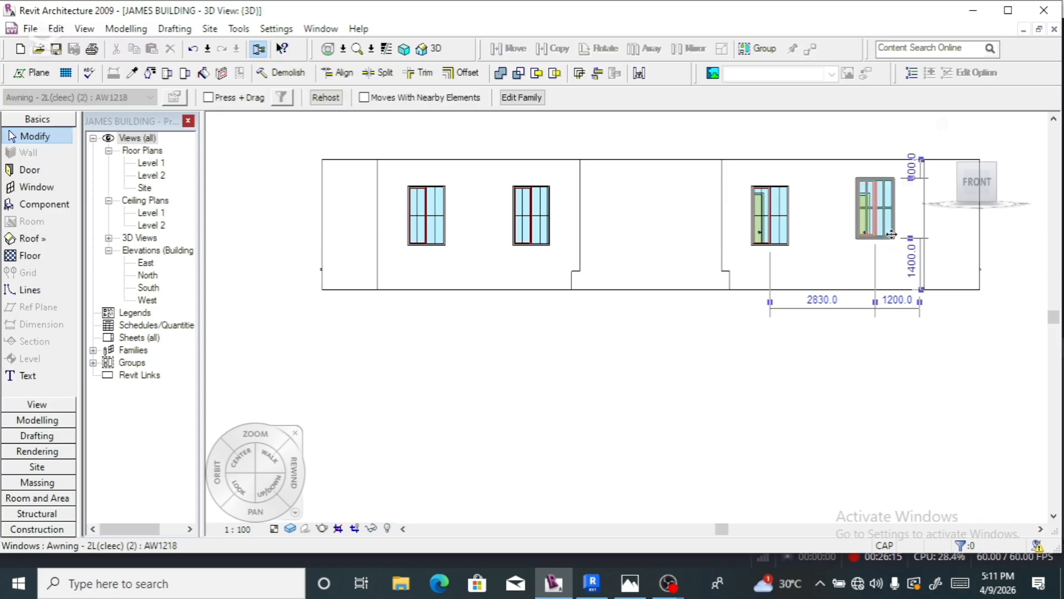
{"action": "left_click", "coordinate": [910, 166]}
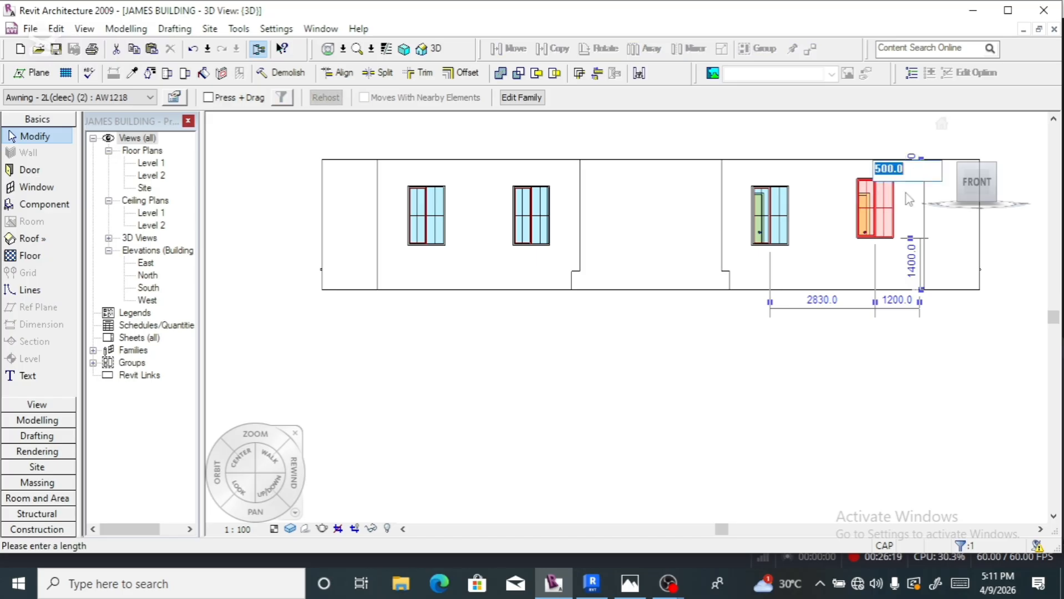
{"action": "type", "text": "7"}
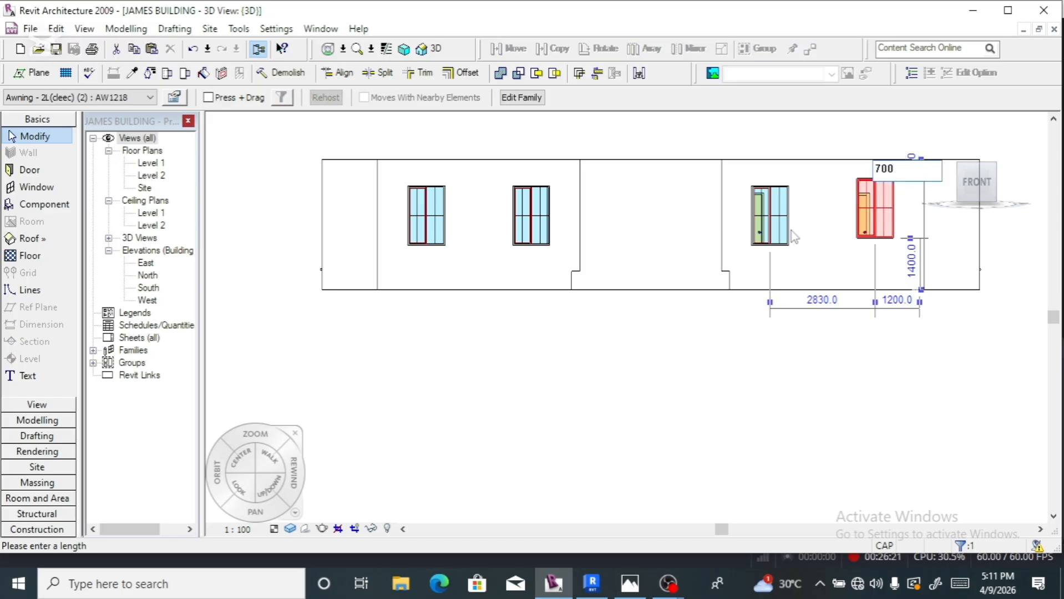
{"action": "type", "text": "00"}
{"action": "key", "text": "Return"}
{"action": "scroll", "coordinate": [808, 233], "scroll_direction": "down", "scroll_amount": 3}
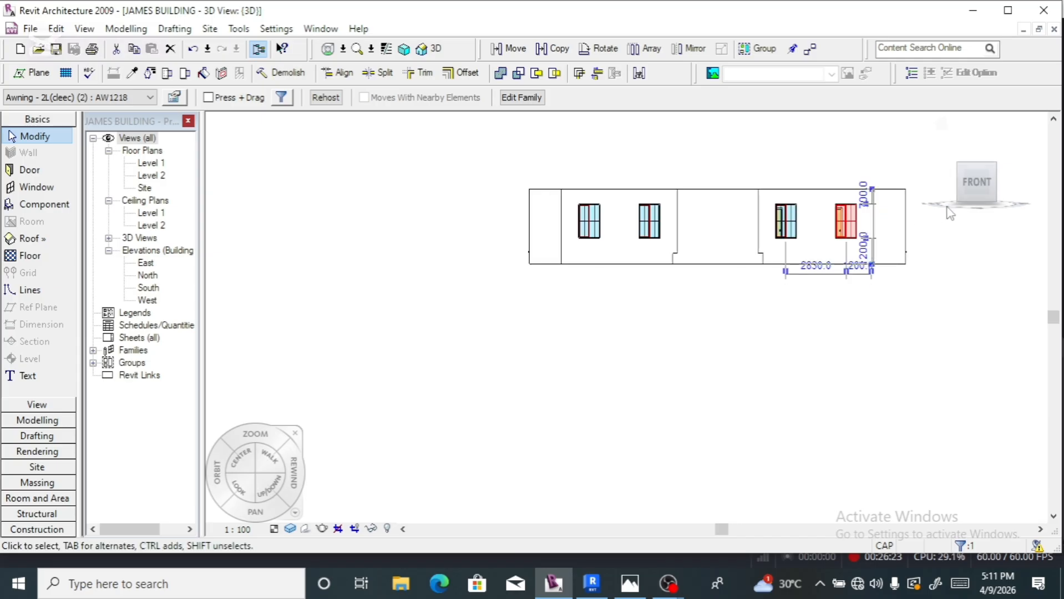
- Turn toward the front-right and change the first window's 500 head gap to 700
{"action": "left_click", "coordinate": [997, 185]}
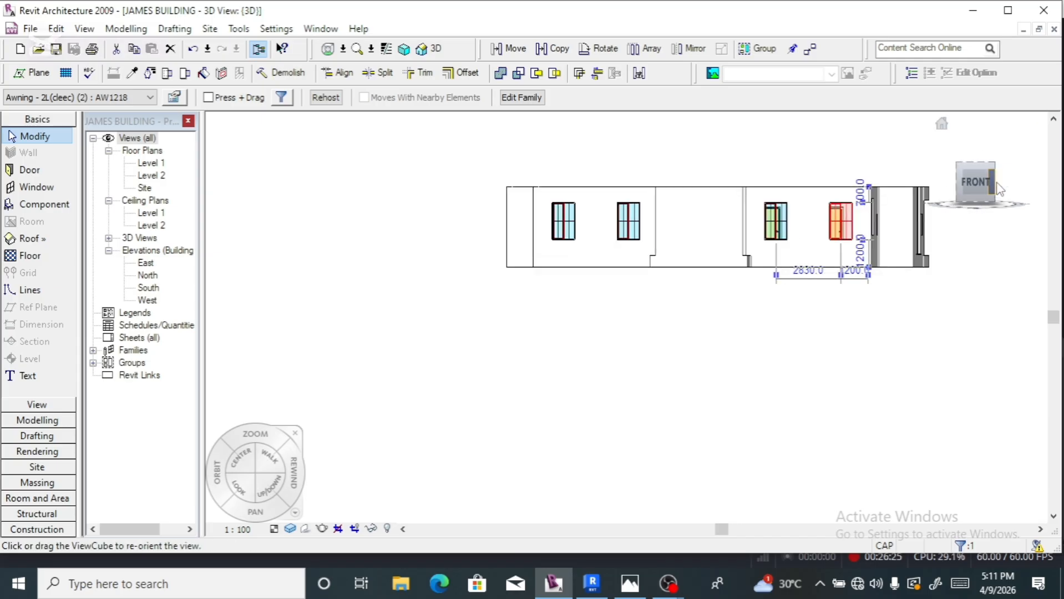
{"action": "scroll", "coordinate": [646, 209], "scroll_direction": "down", "scroll_amount": 3}
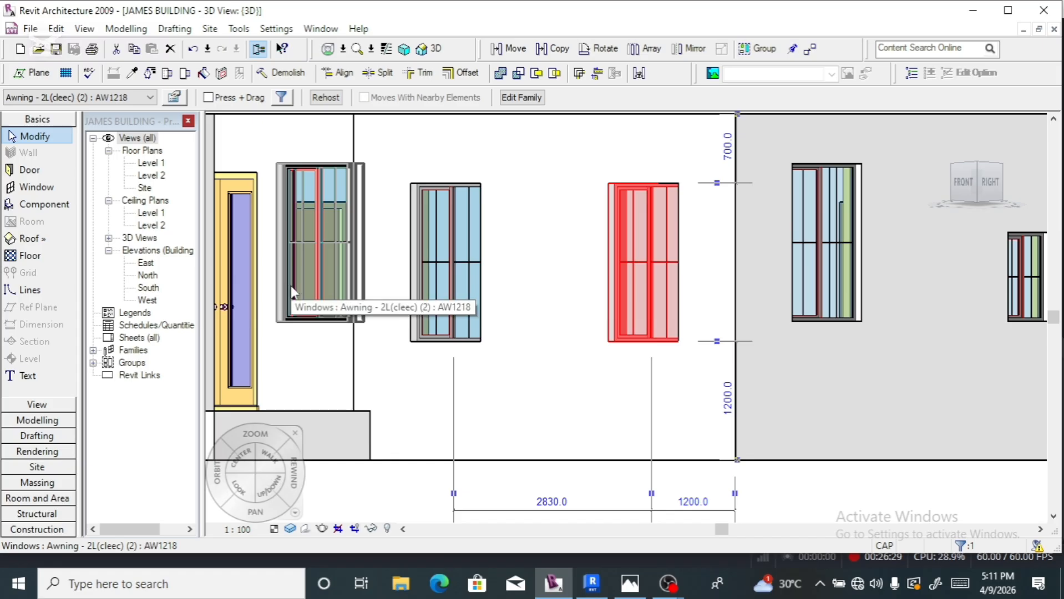
{"action": "left_click", "coordinate": [286, 260]}
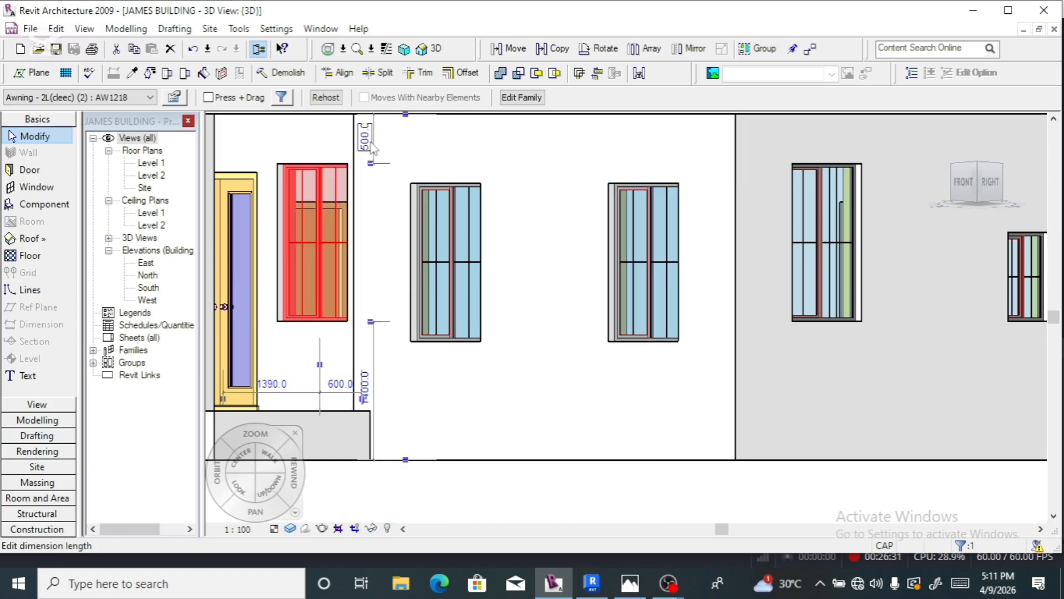
{"action": "left_click", "coordinate": [371, 144]}
{"action": "type", "text": "7"}
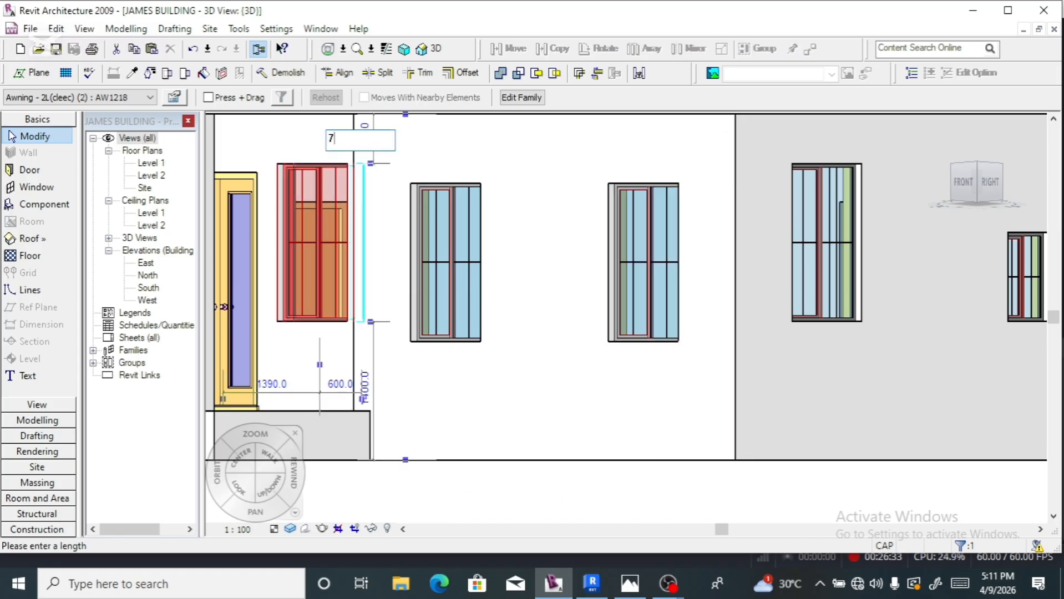
{"action": "type", "text": "00"}
{"action": "key", "text": "Return"}
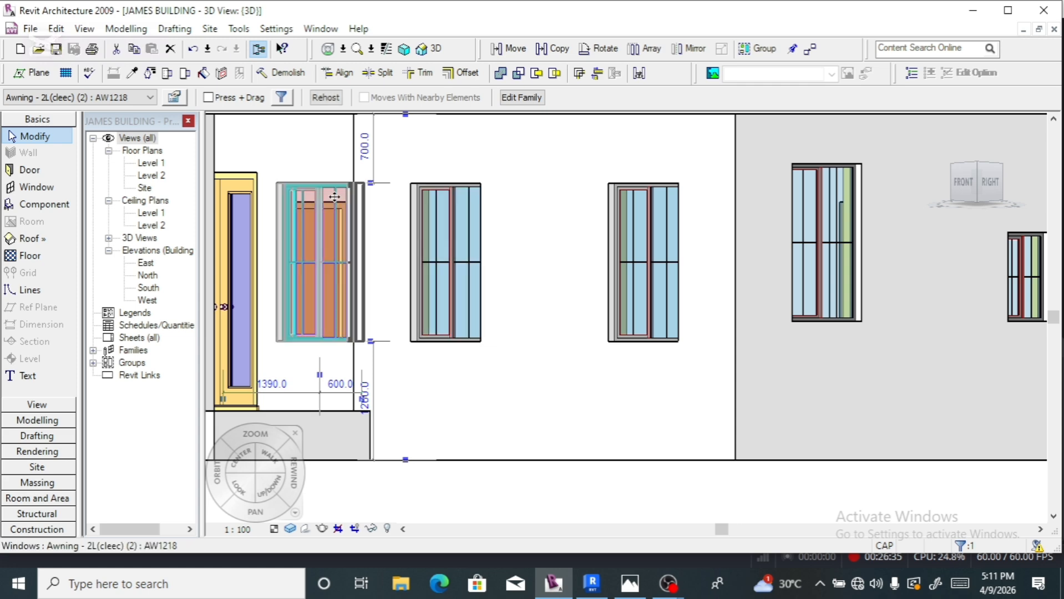
- Change the 500 gap above the red front window to 700
{"action": "scroll", "coordinate": [291, 198], "scroll_direction": "down", "scroll_amount": 3}
{"action": "scroll", "coordinate": [291, 198], "scroll_direction": "down", "scroll_amount": 2}
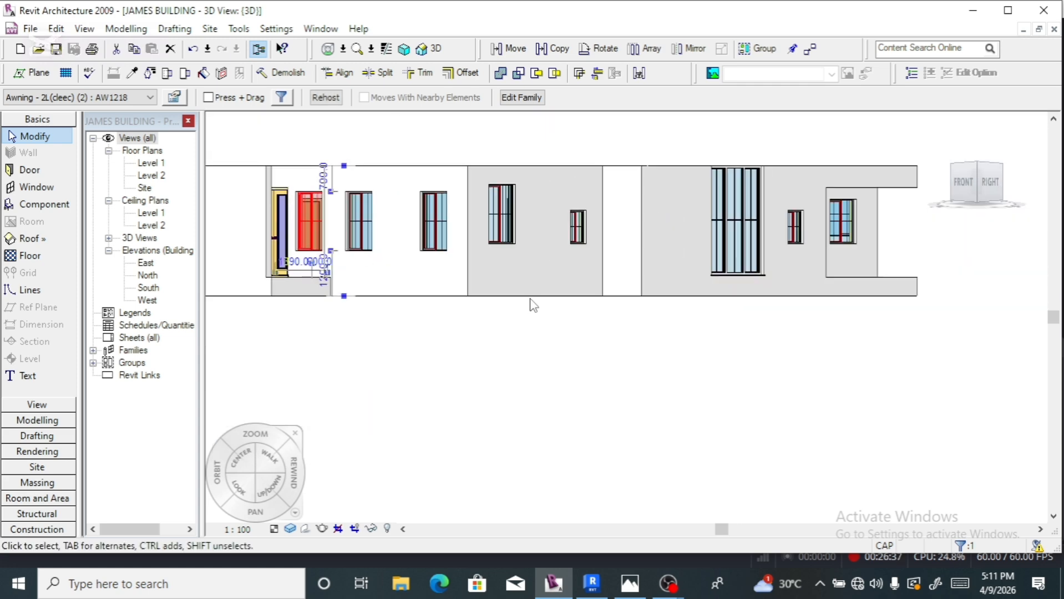
{"action": "left_click", "coordinate": [514, 244]}
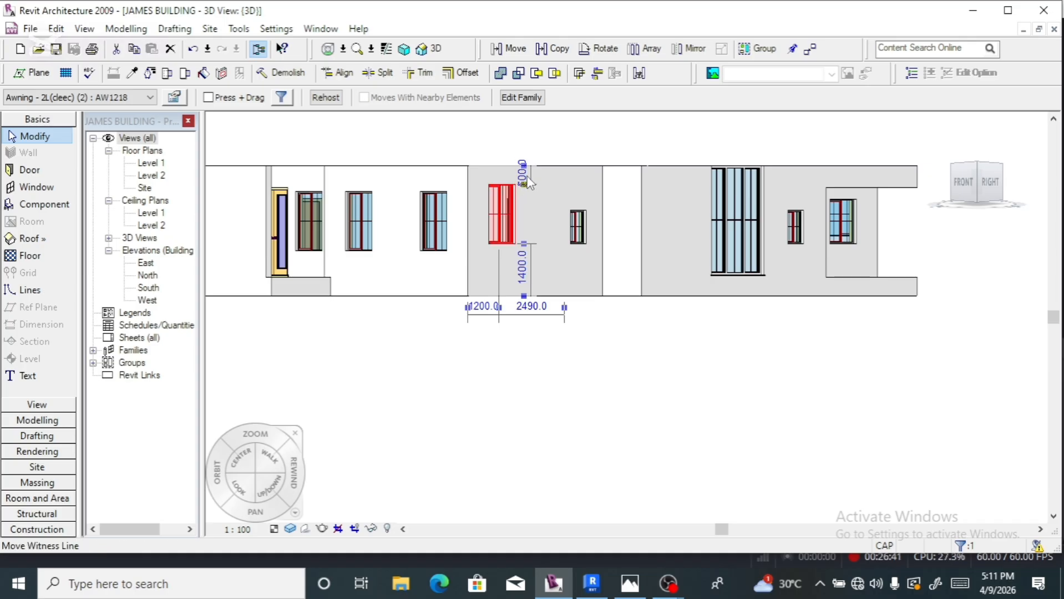
{"action": "scroll", "coordinate": [528, 187], "scroll_direction": "up", "scroll_amount": 3}
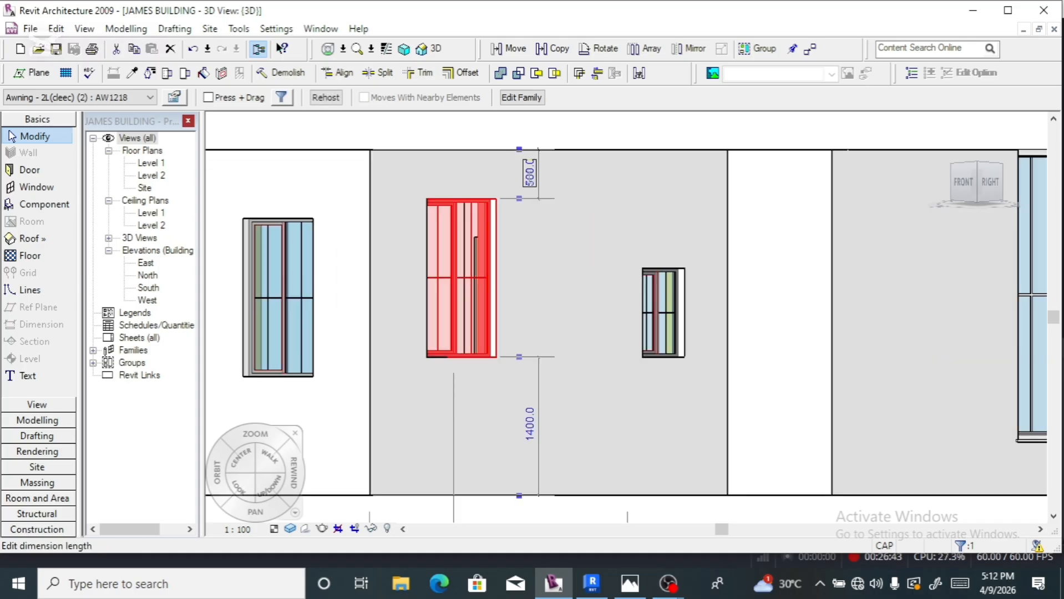
{"action": "left_click", "coordinate": [530, 174]}
{"action": "type", "text": "7"}
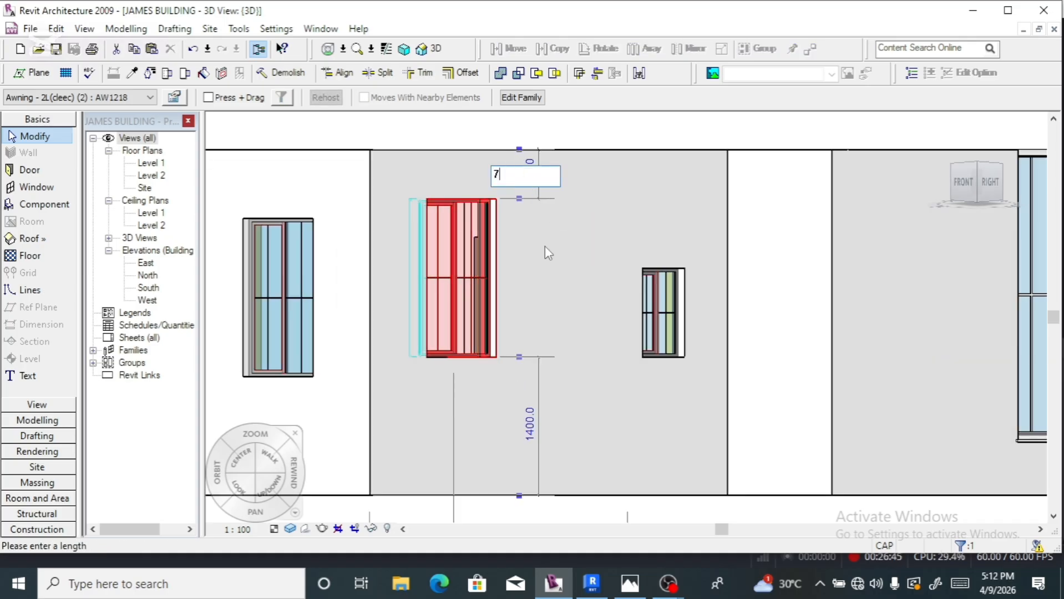
{"action": "type", "text": "00"}
{"action": "key", "text": "Return"}
- Change the 1200 gap above the small window beside it to 700
{"action": "left_click", "coordinate": [649, 348]}
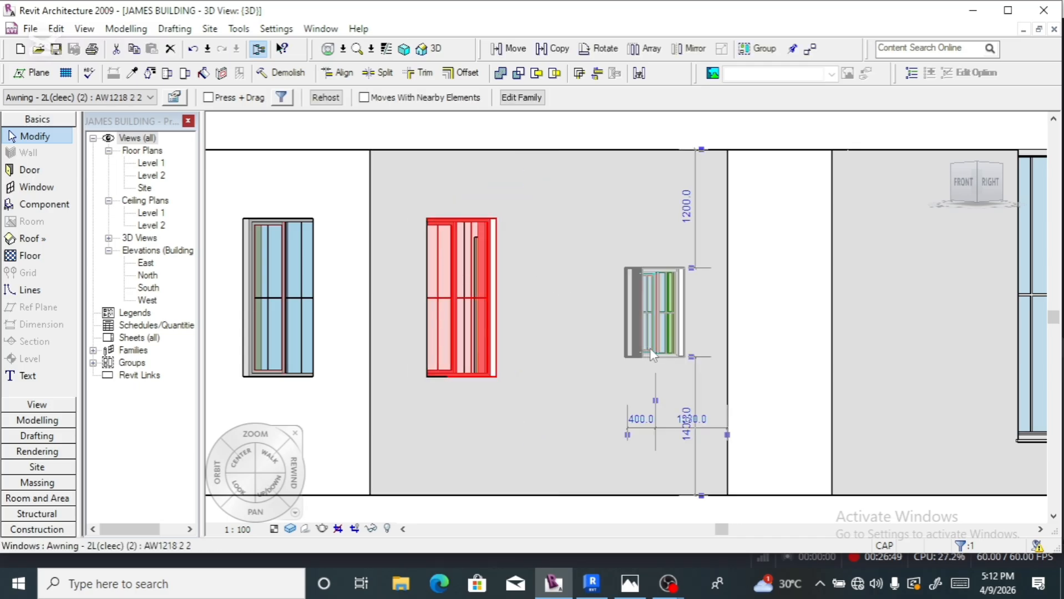
{"action": "left_click", "coordinate": [686, 214]}
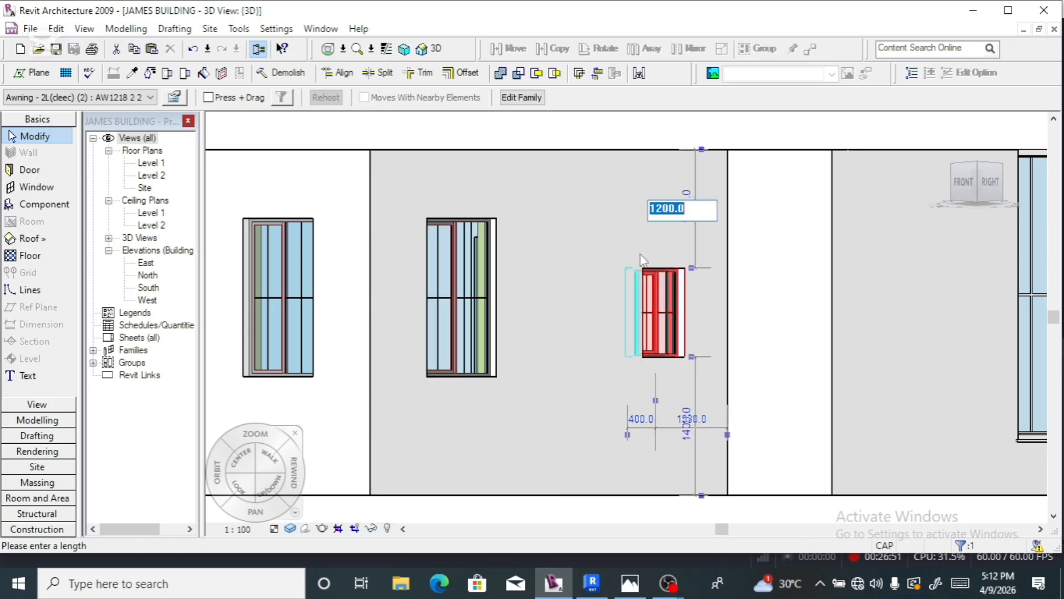
{"action": "type", "text": "700"}
{"action": "key", "text": "Return"}
{"action": "key", "text": "Escape"}
- Change the awning window's 1200 head gap to 700, then select the recessed-wall window and face the right side
{"action": "scroll", "coordinate": [549, 254], "scroll_direction": "down", "scroll_amount": 2}
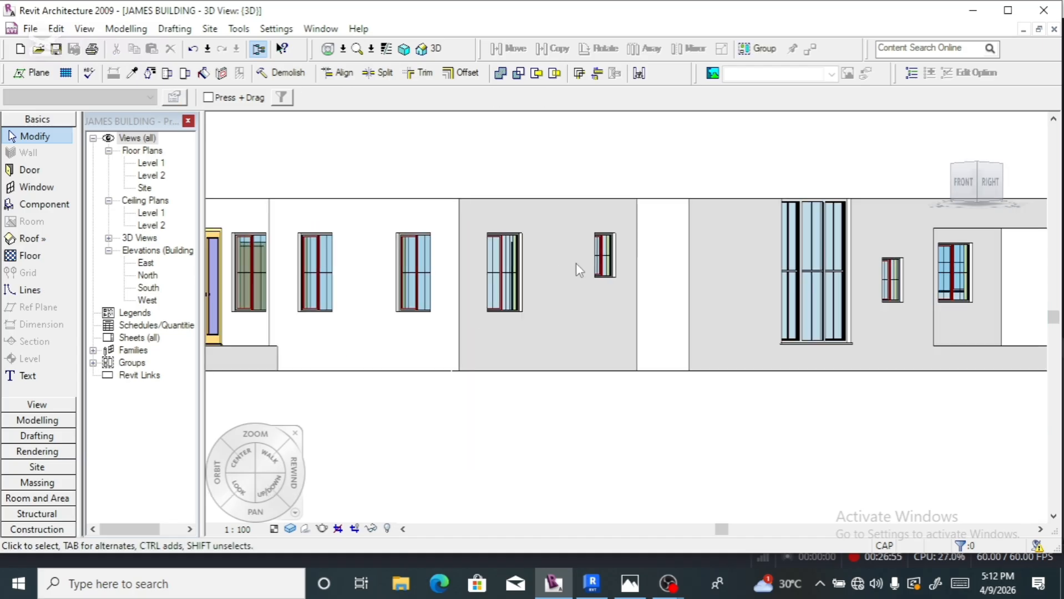
{"action": "scroll", "coordinate": [576, 263], "scroll_direction": "down", "scroll_amount": 1}
{"action": "left_click", "coordinate": [860, 300]}
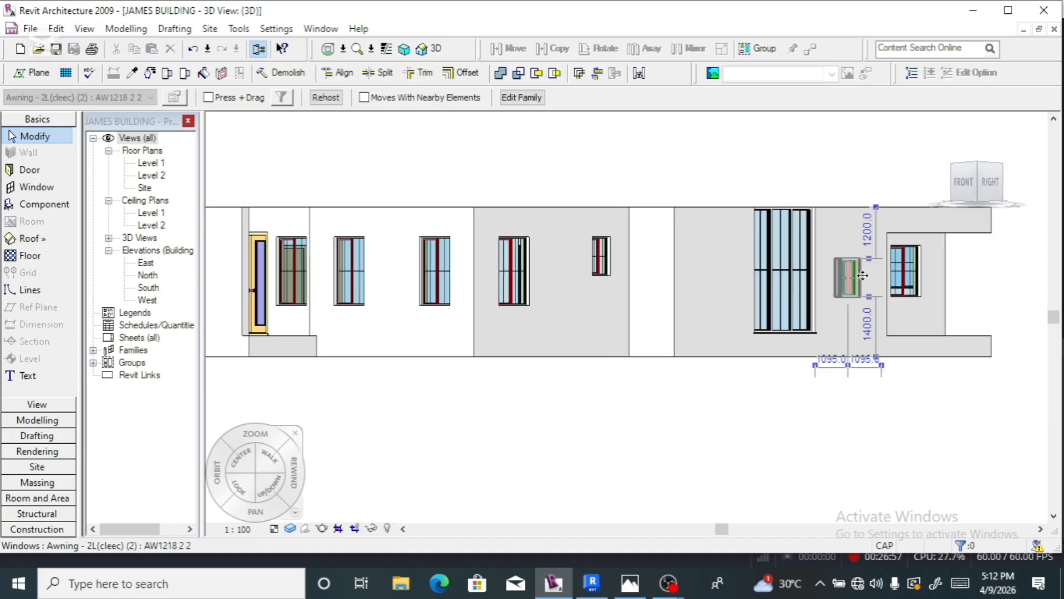
{"action": "left_click", "coordinate": [867, 233]}
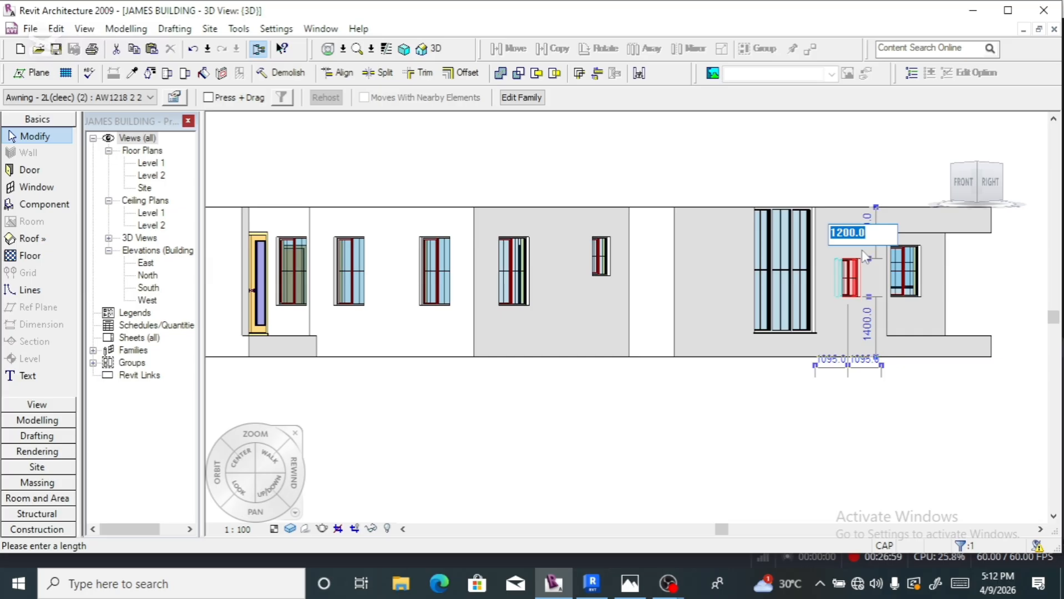
{"action": "type", "text": "700"}
{"action": "key", "text": "Return"}
{"action": "left_click", "coordinate": [918, 287]}
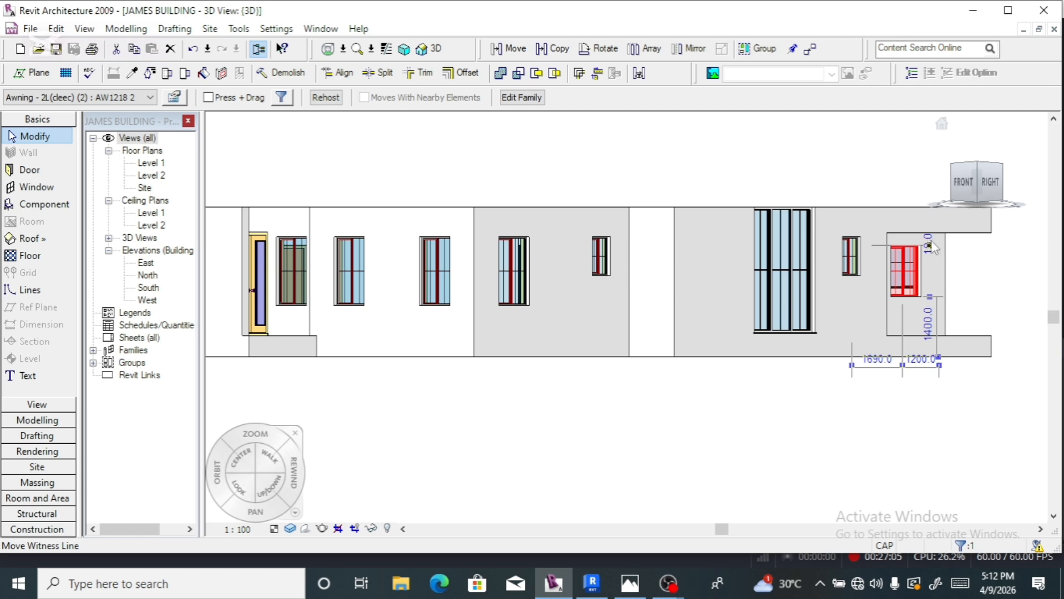
{"action": "left_click", "coordinate": [992, 183]}
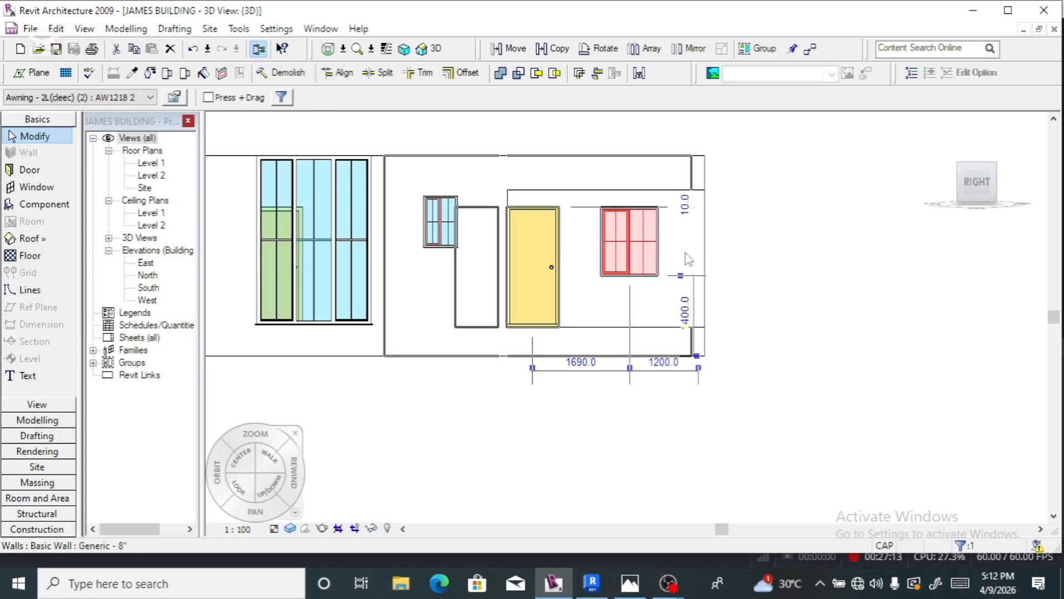
- Nudge the recessed-wall window up and change its 780 head gap to 700, then deselect
{"action": "key", "text": "Up"}
{"action": "key", "text": "Up"}
{"action": "key", "text": "Up"}
{"action": "key", "text": "Up"}
{"action": "key", "text": "Up"}
{"action": "key", "text": "Up"}
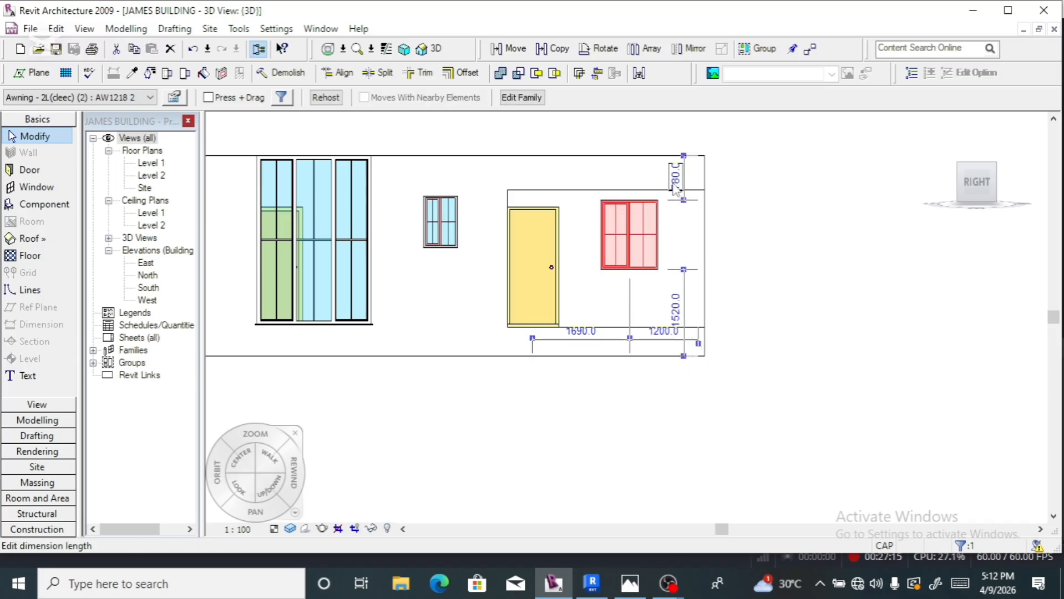
{"action": "left_click", "coordinate": [675, 186]}
{"action": "type", "text": "700"}
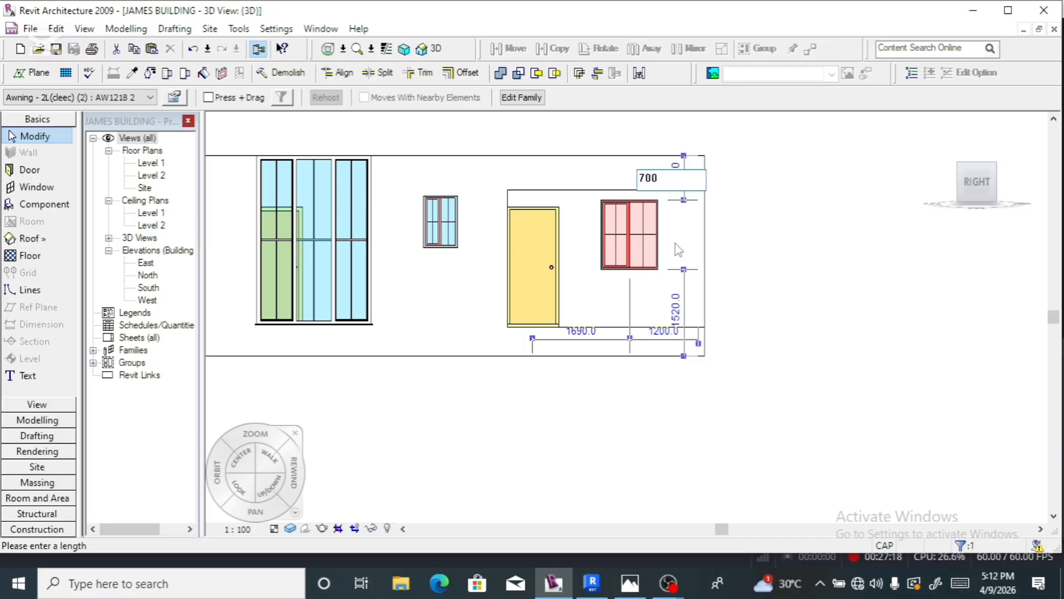
{"action": "key", "text": "Return"}
{"action": "scroll", "coordinate": [679, 236], "scroll_direction": "down", "scroll_amount": 2}
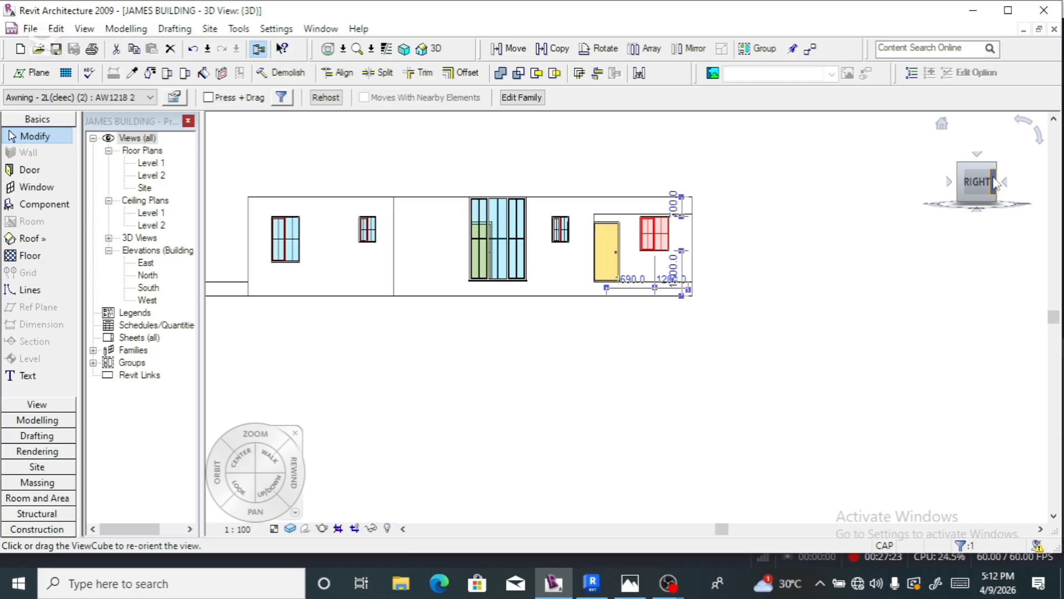
{"action": "left_click_drag", "start_coordinate": [993, 177], "coordinate": [972, 196]}
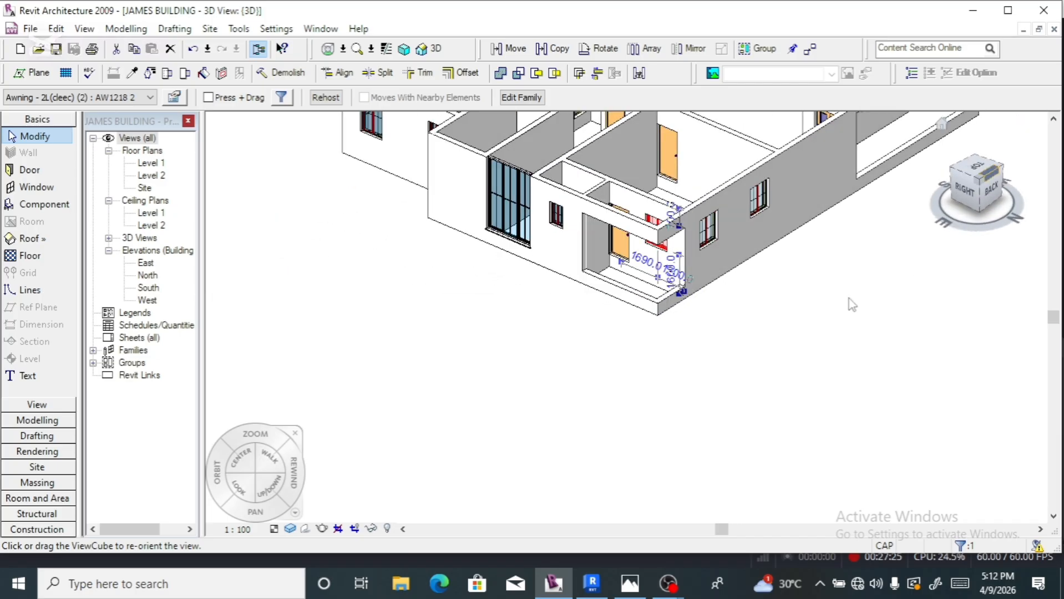
{"action": "scroll", "coordinate": [622, 318], "scroll_direction": "down", "scroll_amount": 5}
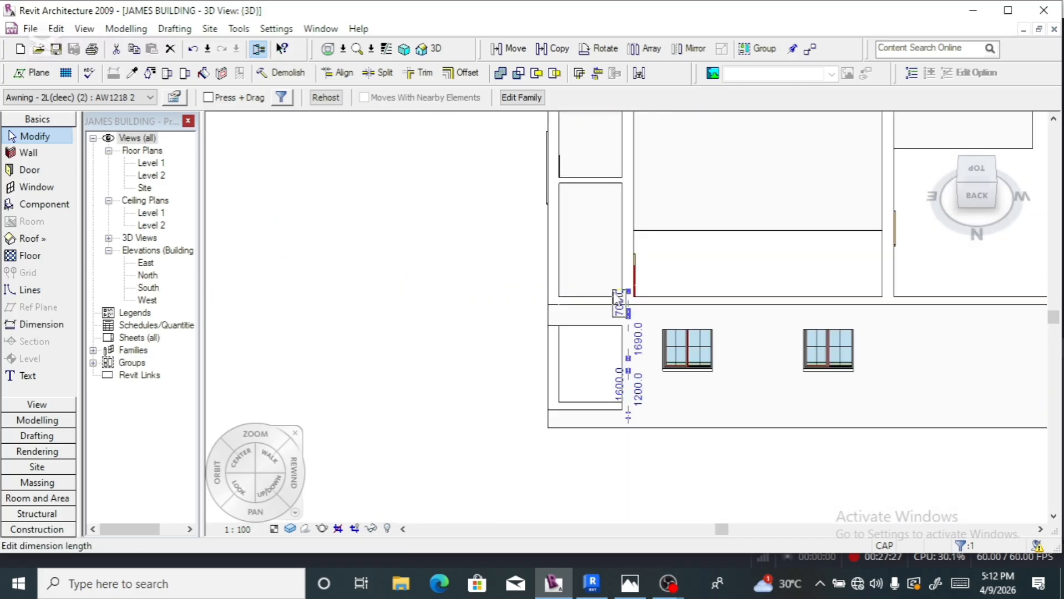
{"action": "scroll", "coordinate": [392, 314], "scroll_direction": "down", "scroll_amount": 2}
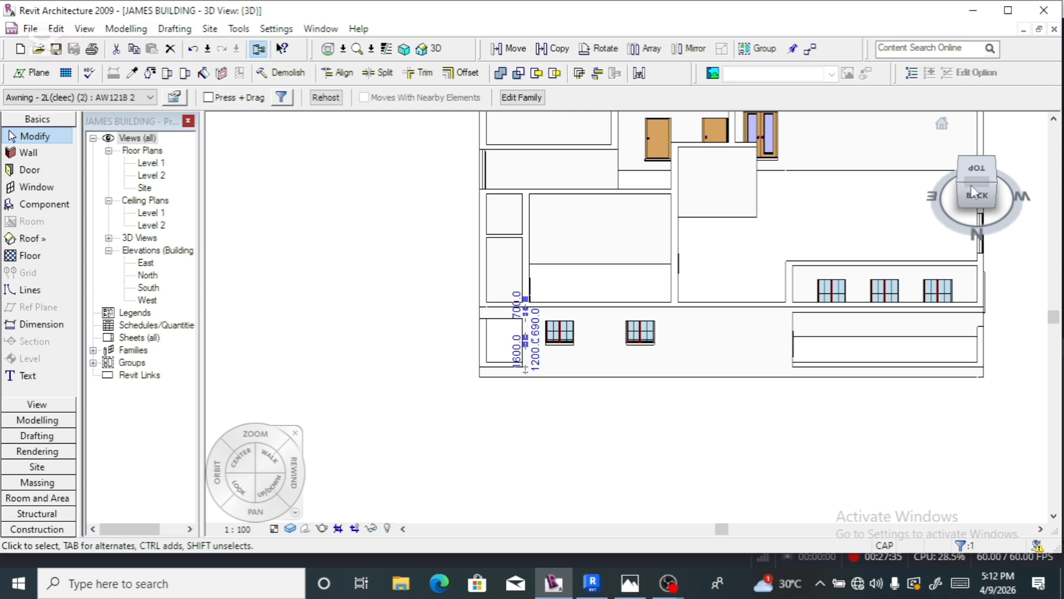
{"action": "left_click", "coordinate": [1002, 184]}
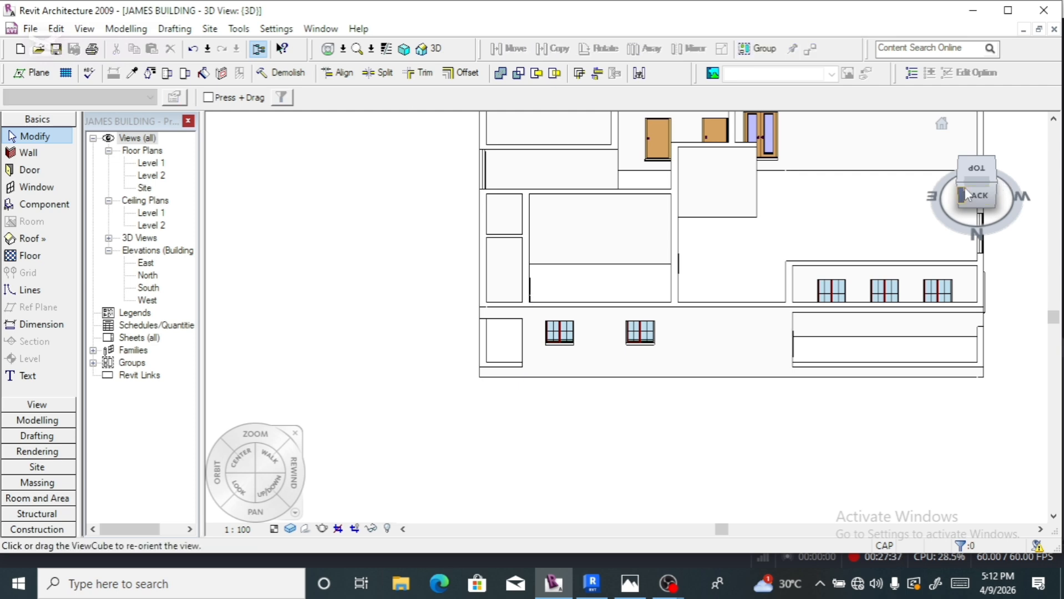
{"action": "left_click_drag", "start_coordinate": [964, 189], "coordinate": [1016, 166]}
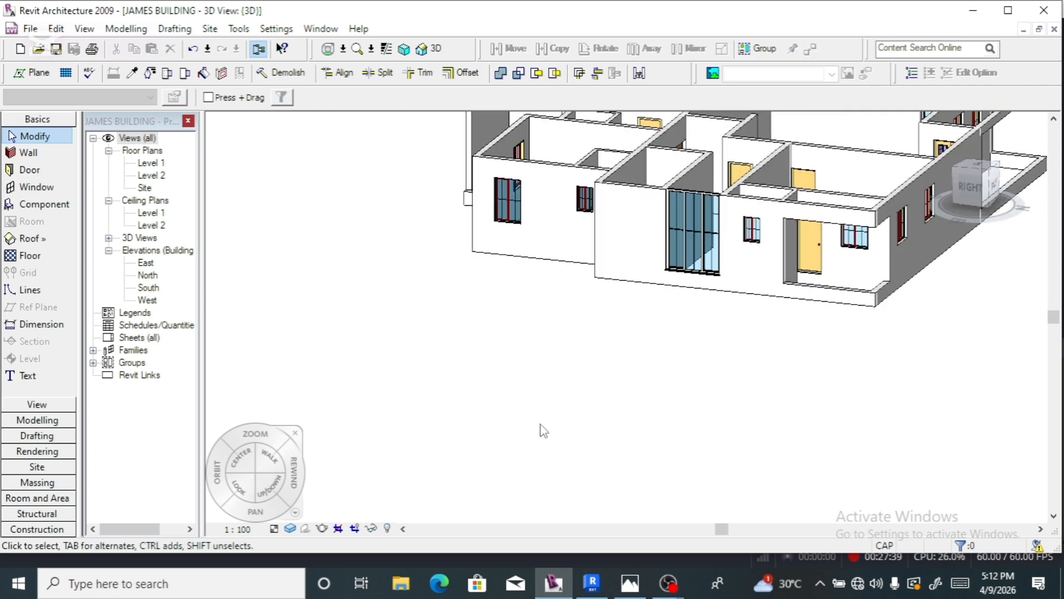
{"action": "scroll", "coordinate": [543, 431], "scroll_direction": "down", "scroll_amount": 2}
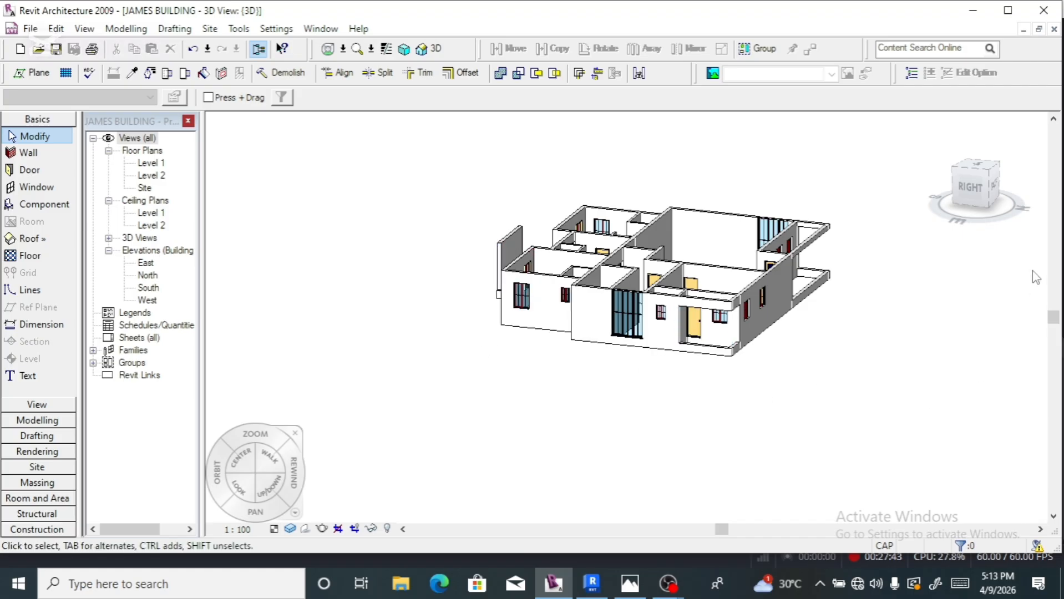
{"action": "left_click_drag", "start_coordinate": [986, 188], "coordinate": [1025, 186]}
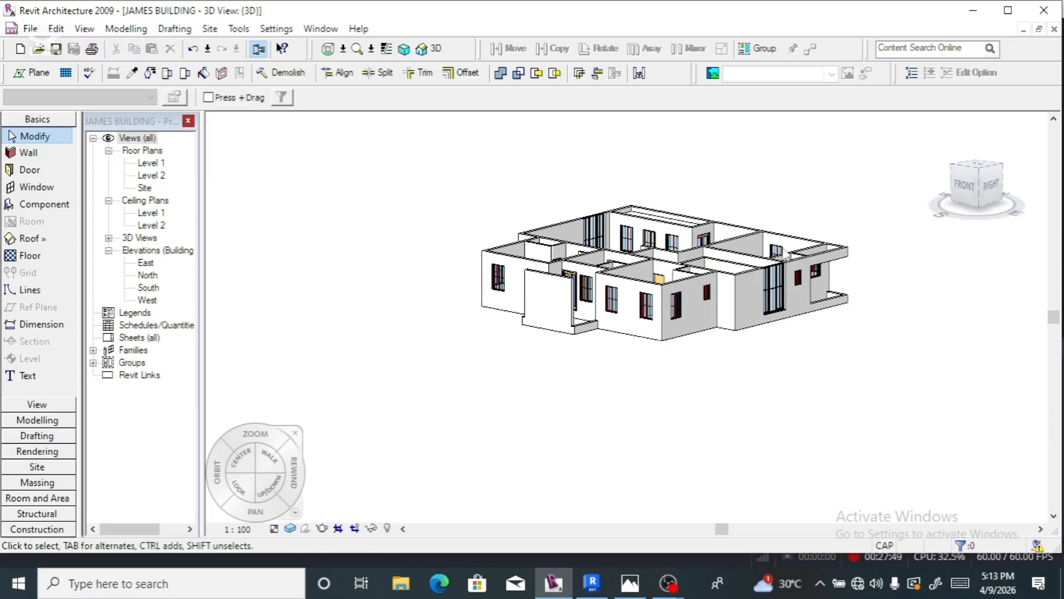
{"action": "left_click", "coordinate": [982, 190]}
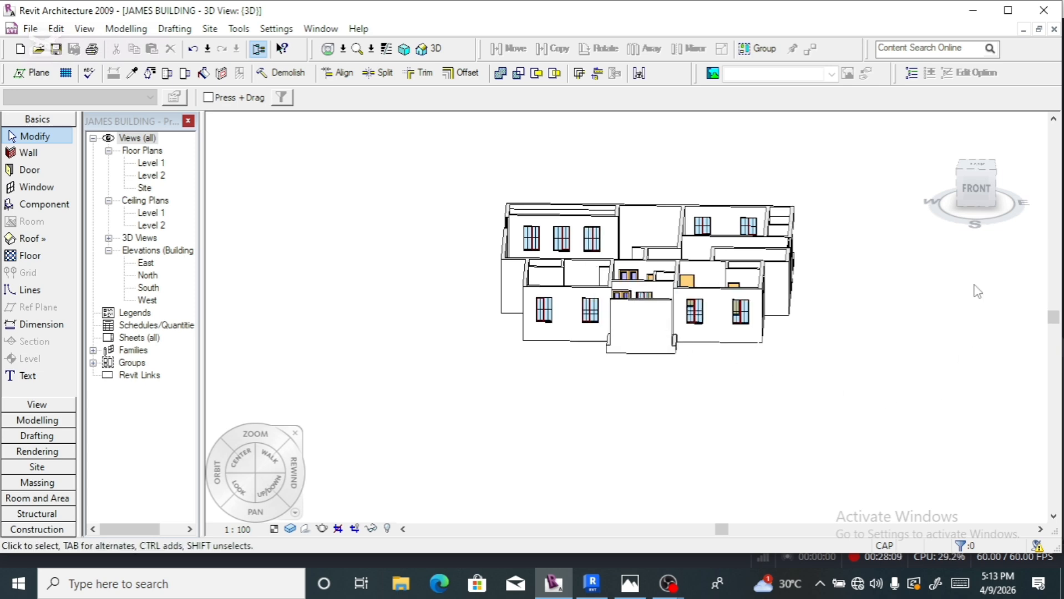
{"action": "left_click", "coordinate": [665, 584]}
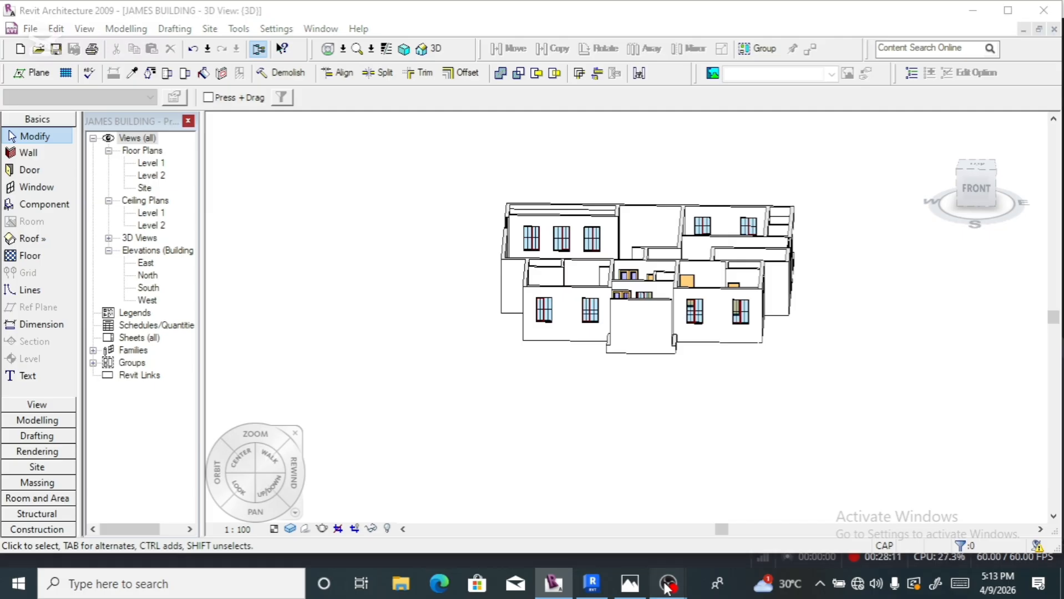